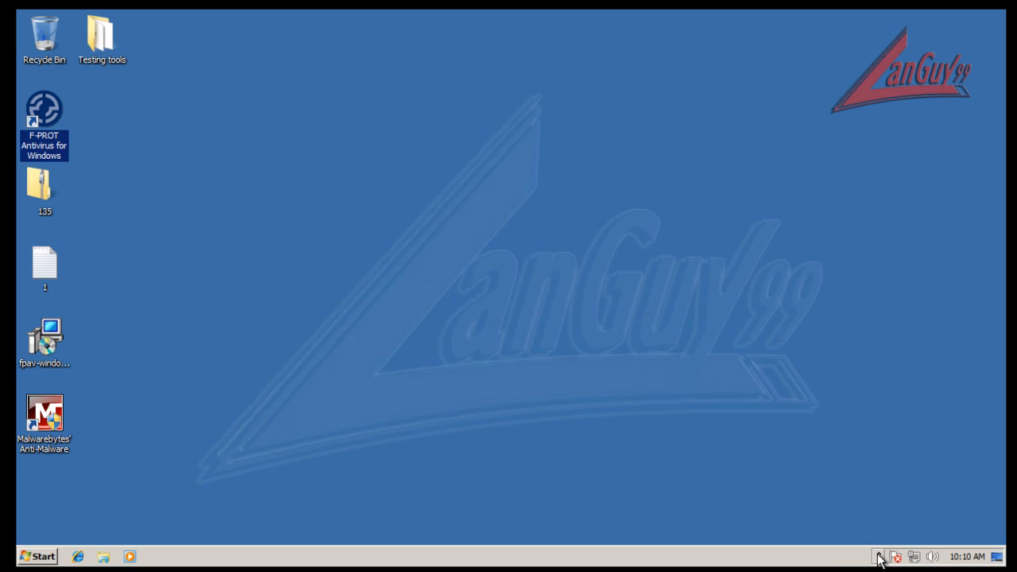
# Step: Inspect the F-PROT Antivirus desktop shortcut's properties, including its file details, and close them without changes
pyautogui.doubleClick(44, 107)
pyautogui.hotkey('shift', 'F10')
pyautogui.click(154, 343)
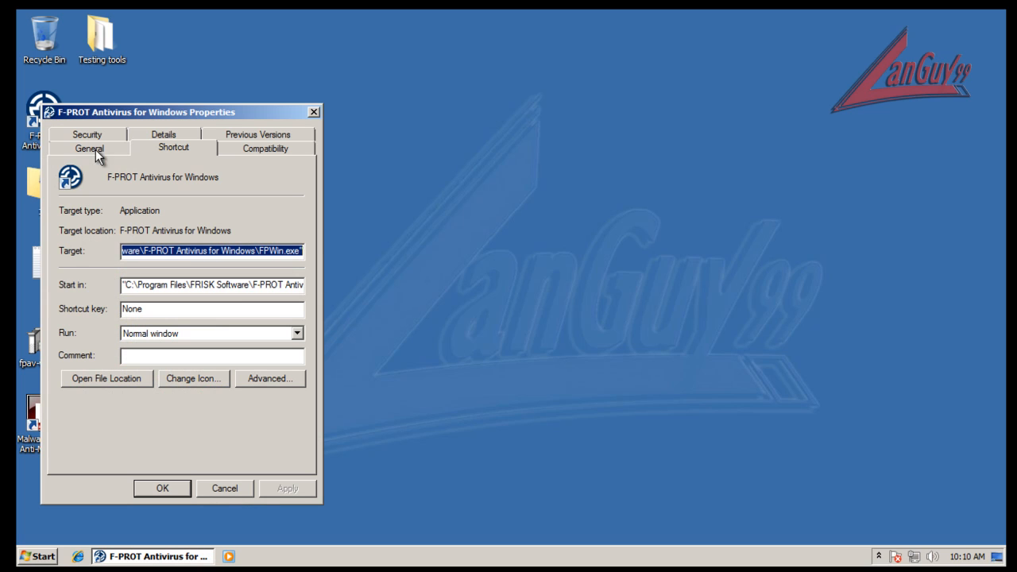
pyautogui.click(167, 137)
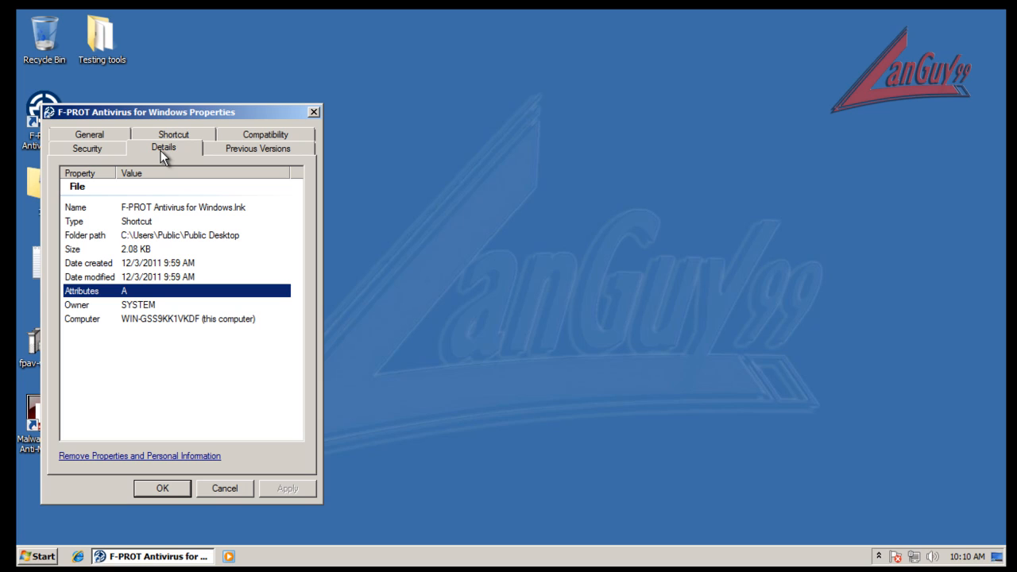
pyautogui.click(112, 147)
pyautogui.click(315, 112)
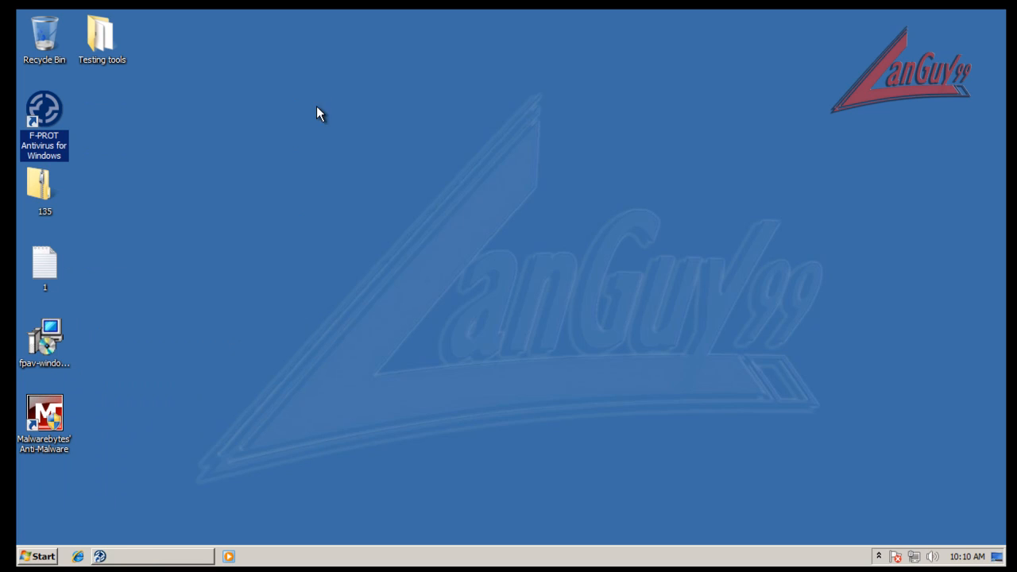
# Step: Open Windows Task Manager and list the processes from all users, sorted by description
pyautogui.click(878, 555)
pyautogui.rightClick(632, 548)
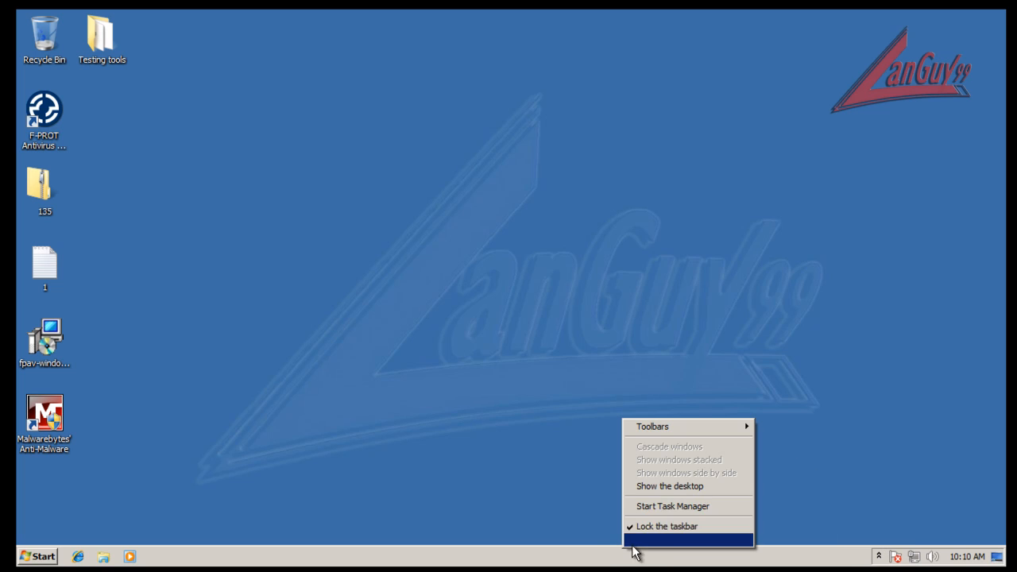
pyautogui.click(660, 505)
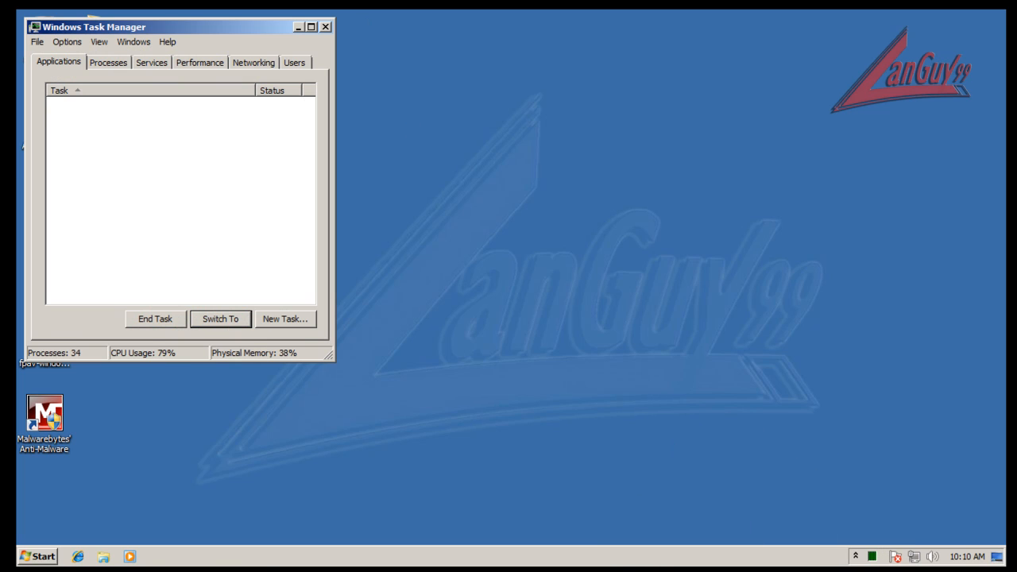
pyautogui.moveTo(238, 26); pyautogui.dragTo(417, 66)
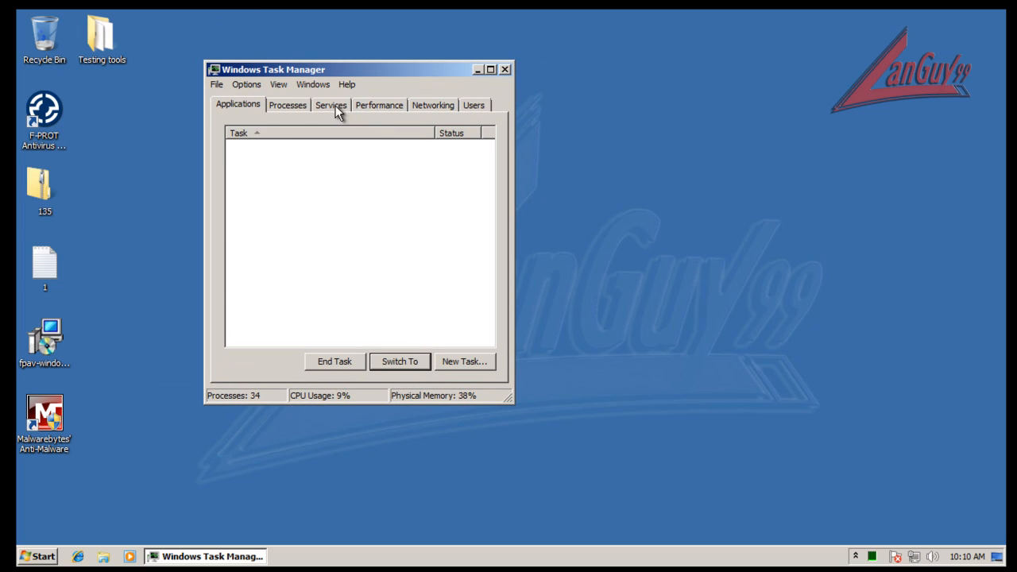
pyautogui.click(289, 106)
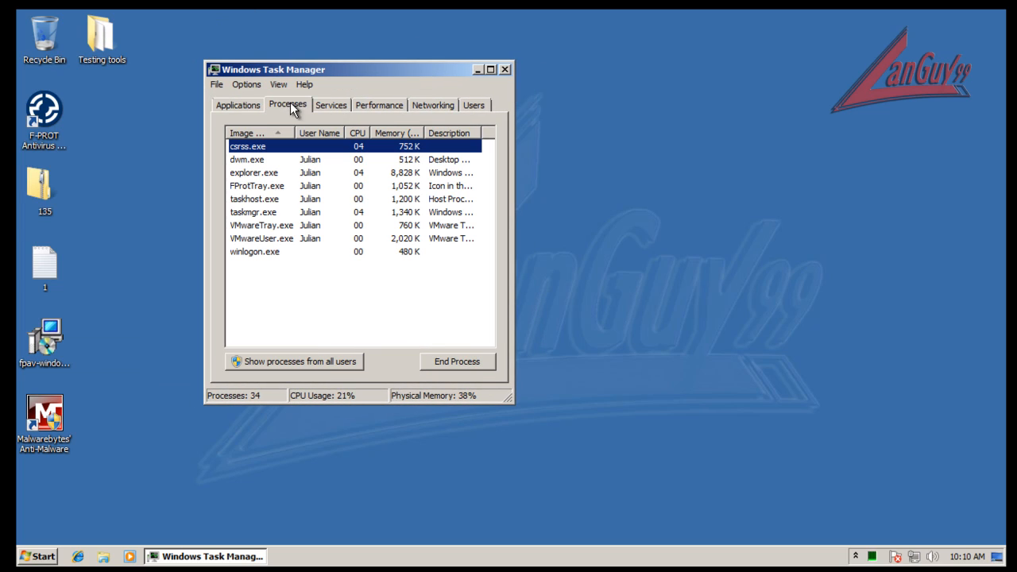
pyautogui.click(321, 367)
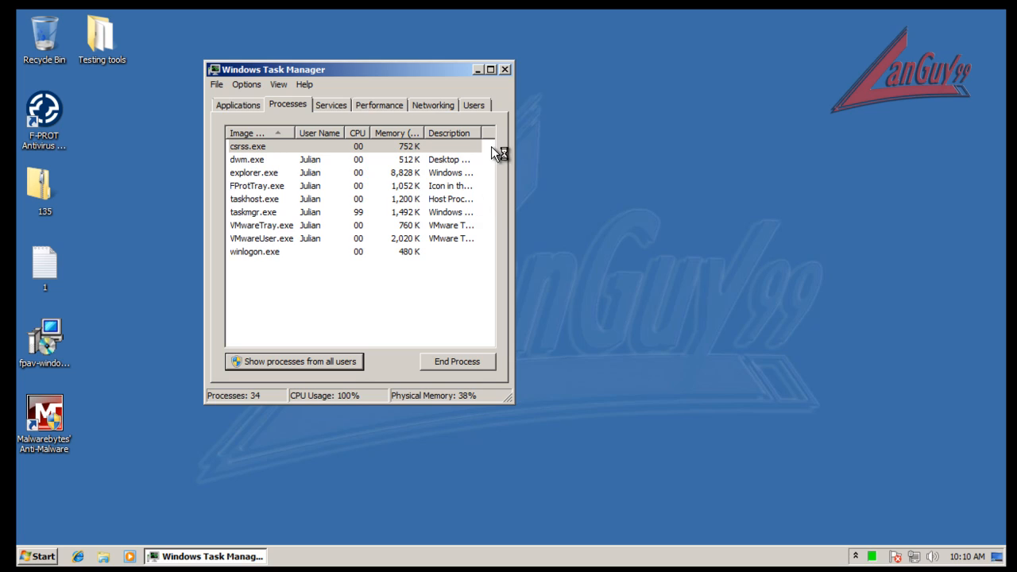
pyautogui.click(449, 133)
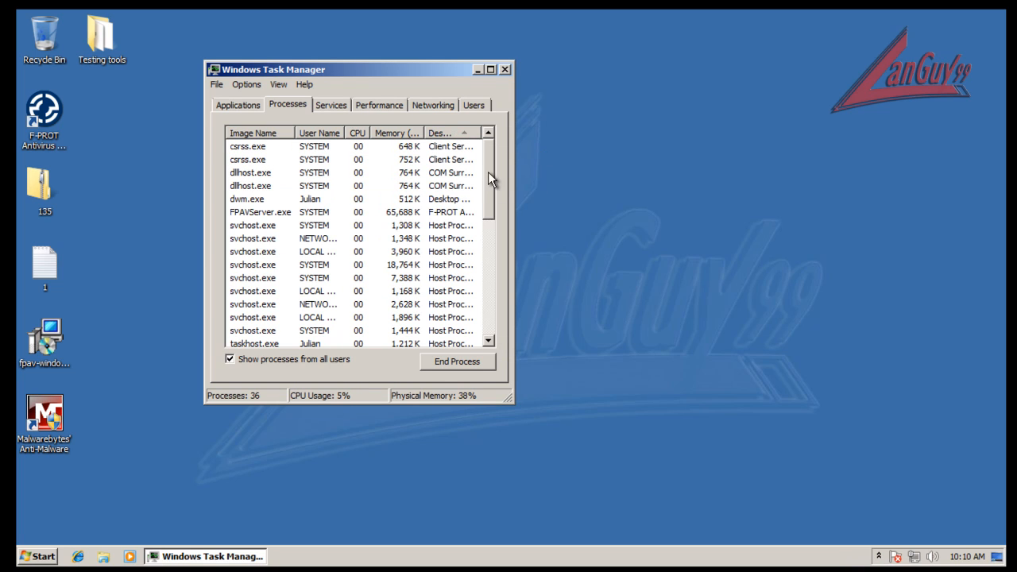
# Step: Examine the process list for F-PROT processes and their memory use, including FPAVServer.exe, and close Task Manager
pyautogui.moveTo(489, 155); pyautogui.dragTo(500, 266)
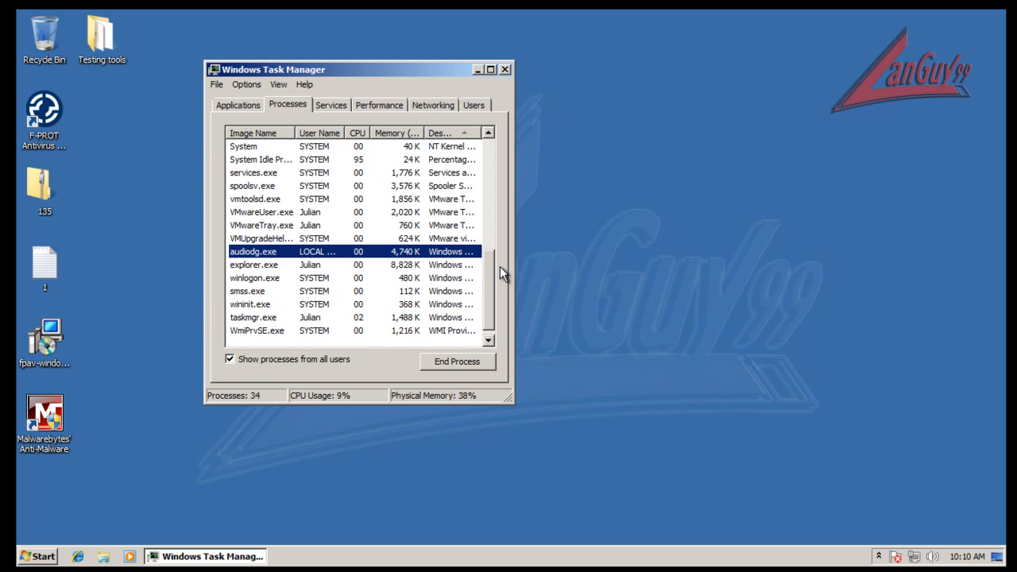
pyautogui.moveTo(499, 266); pyautogui.dragTo(512, 137)
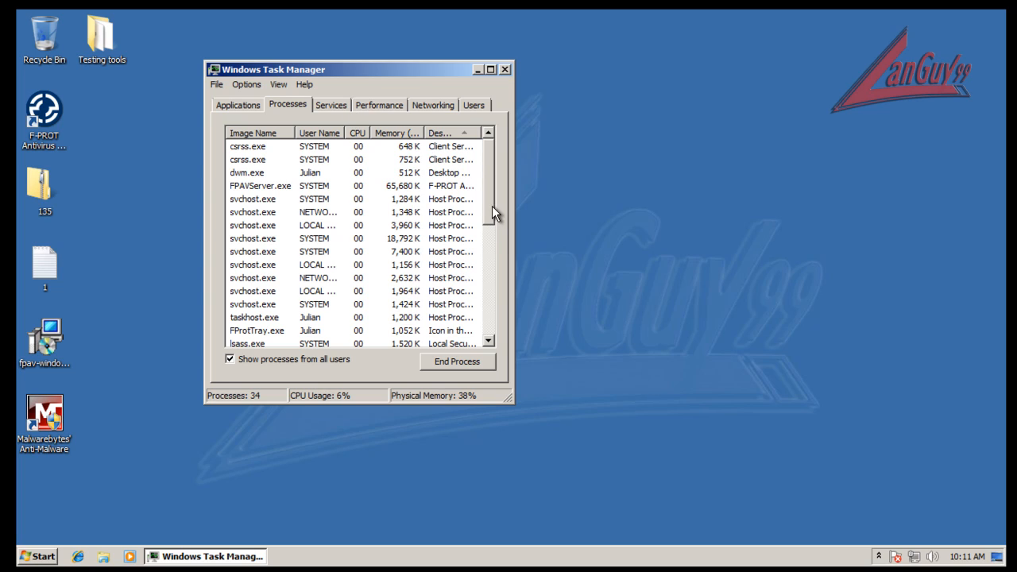
pyautogui.click(462, 187)
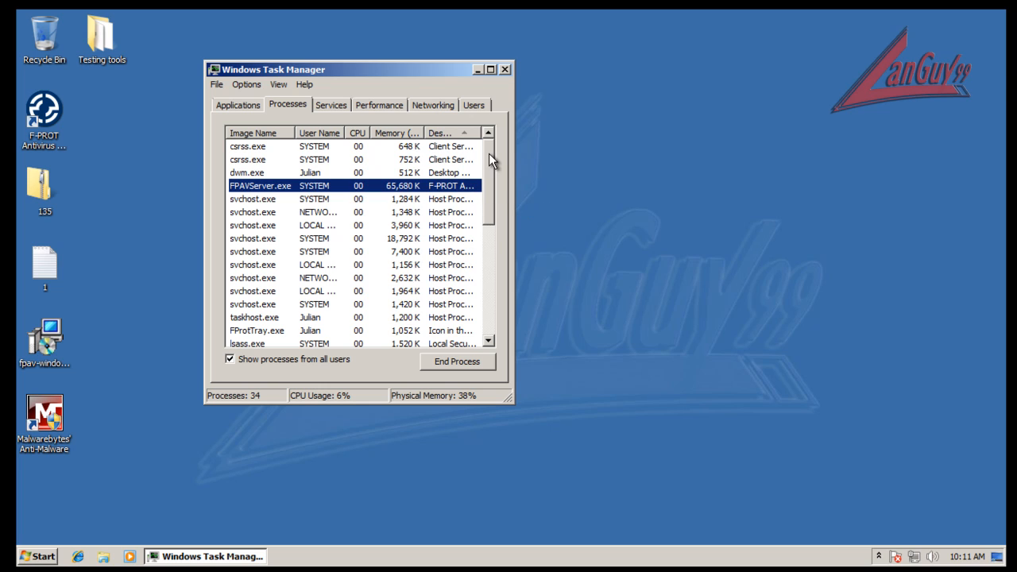
pyautogui.moveTo(494, 202); pyautogui.dragTo(500, 268)
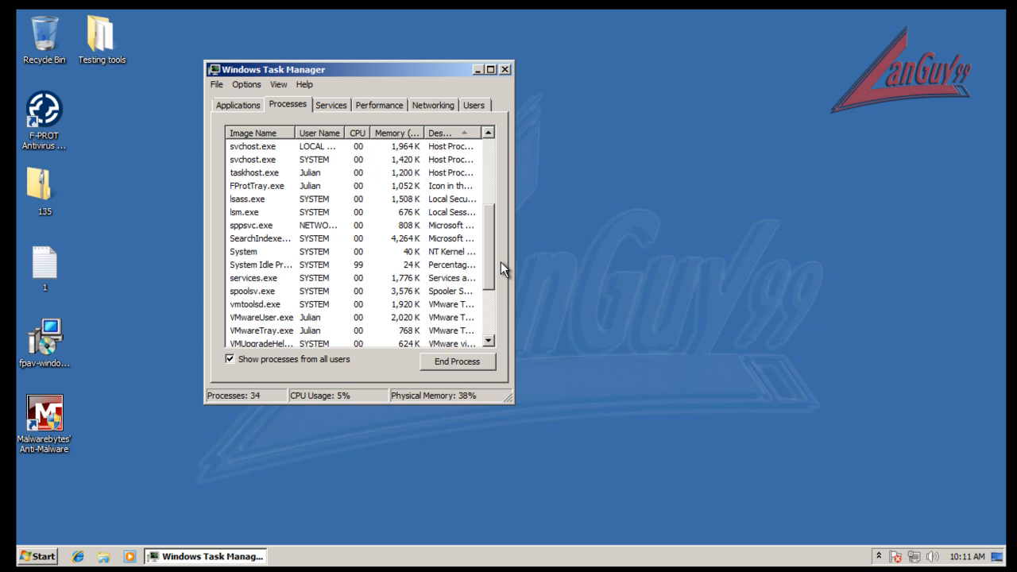
pyautogui.moveTo(500, 261); pyautogui.dragTo(497, 172)
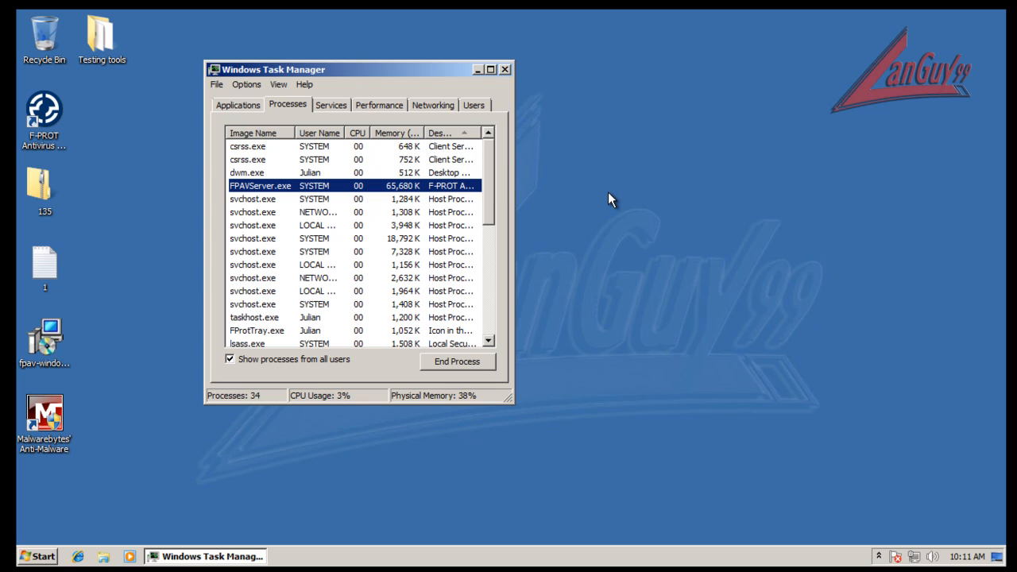
pyautogui.click(44, 111)
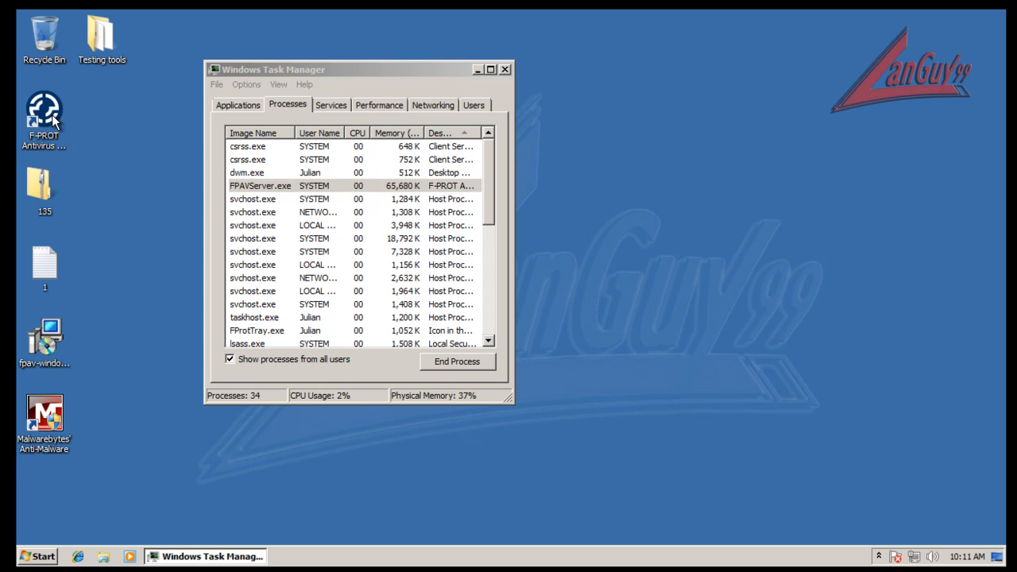
pyautogui.click(505, 70)
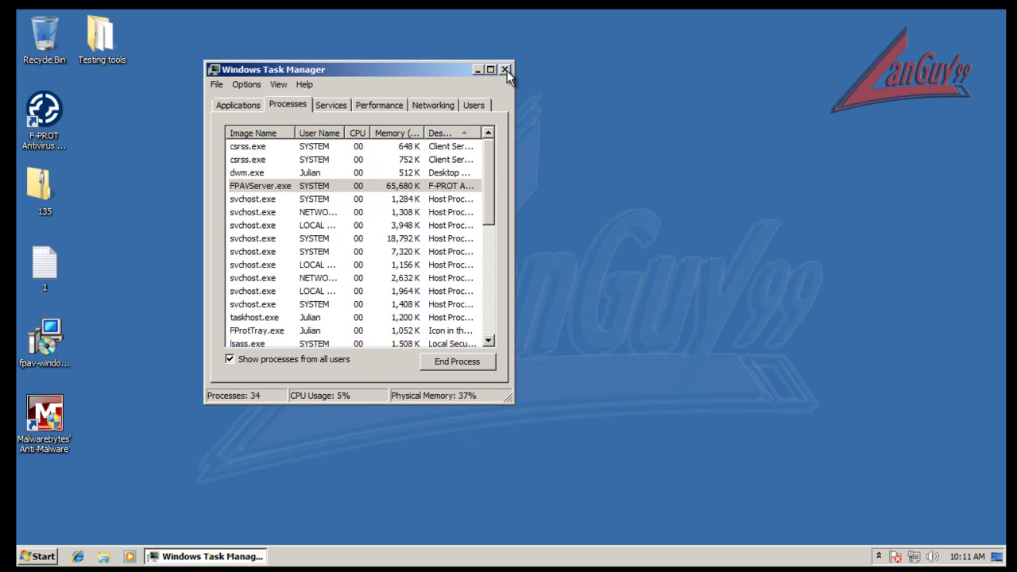
# Step: Look at the F-PROT icon among the hidden notification icons and view its available commands
pyautogui.click(877, 557)
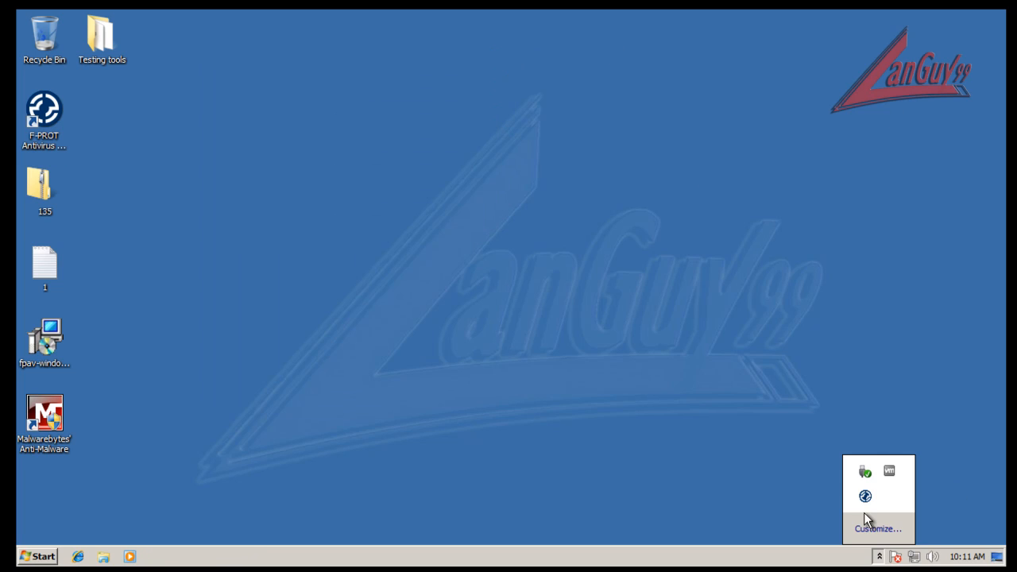
pyautogui.rightClick(866, 496)
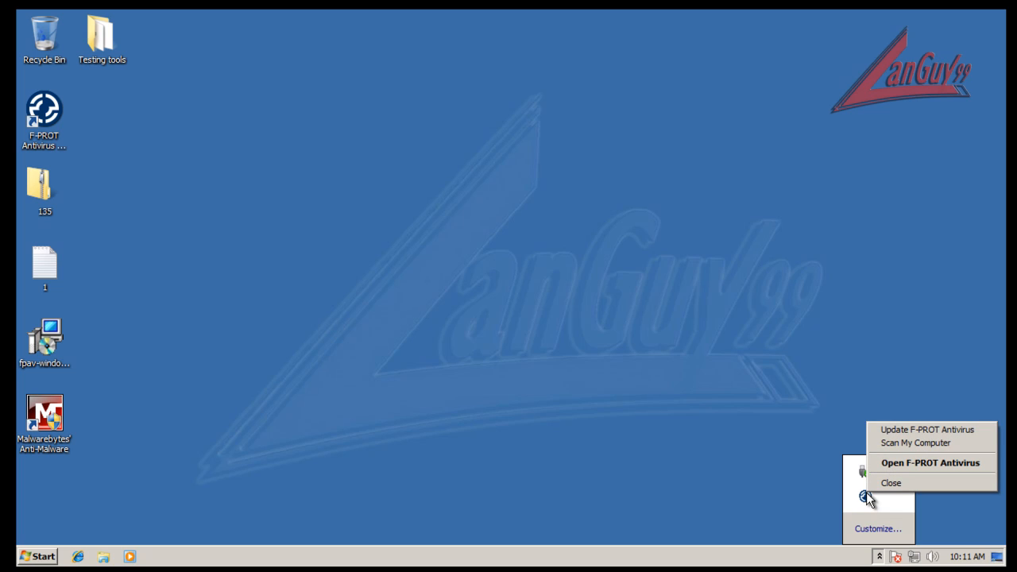
pyautogui.click(799, 475)
pyautogui.click(797, 473)
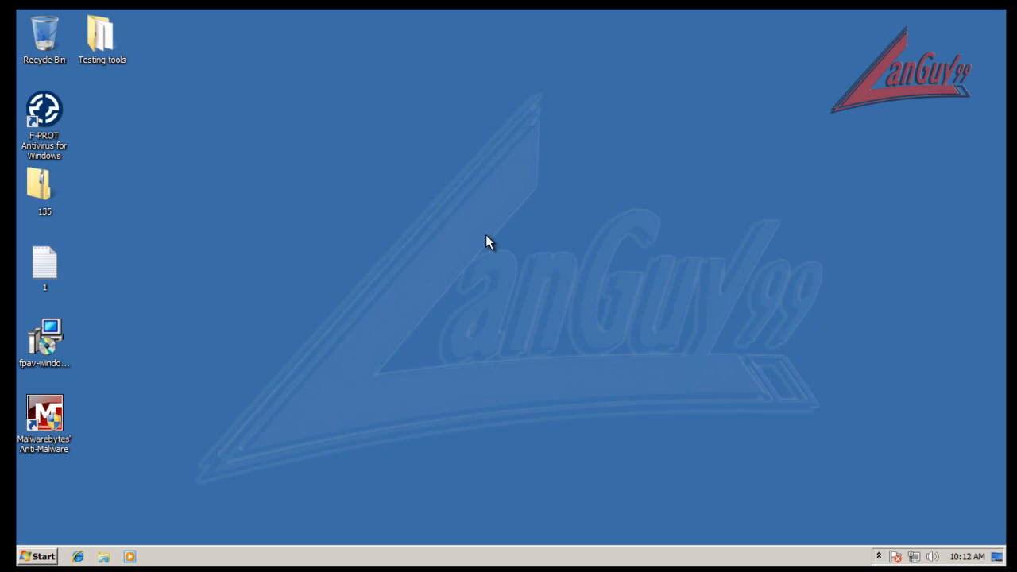
pyautogui.click(878, 556)
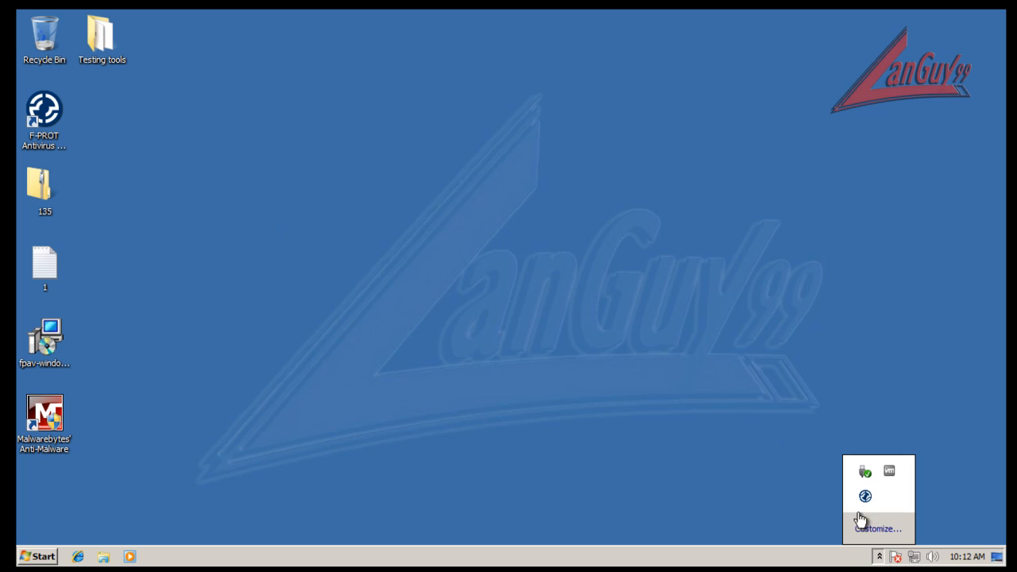
pyautogui.click(803, 491)
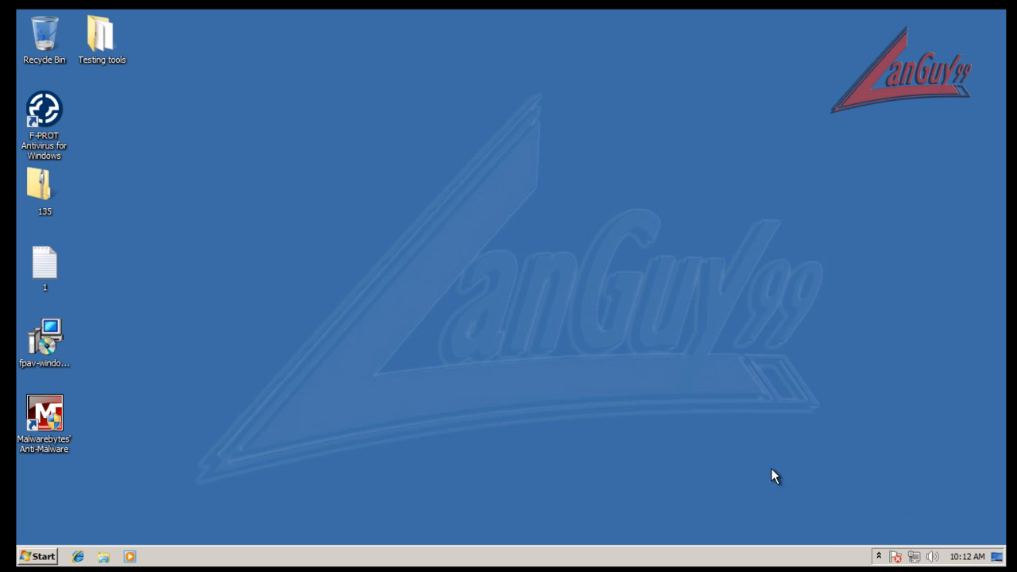
# Step: Open F-PROT Antivirus, check for updates and dismiss the update progress dialog
pyautogui.click(879, 555)
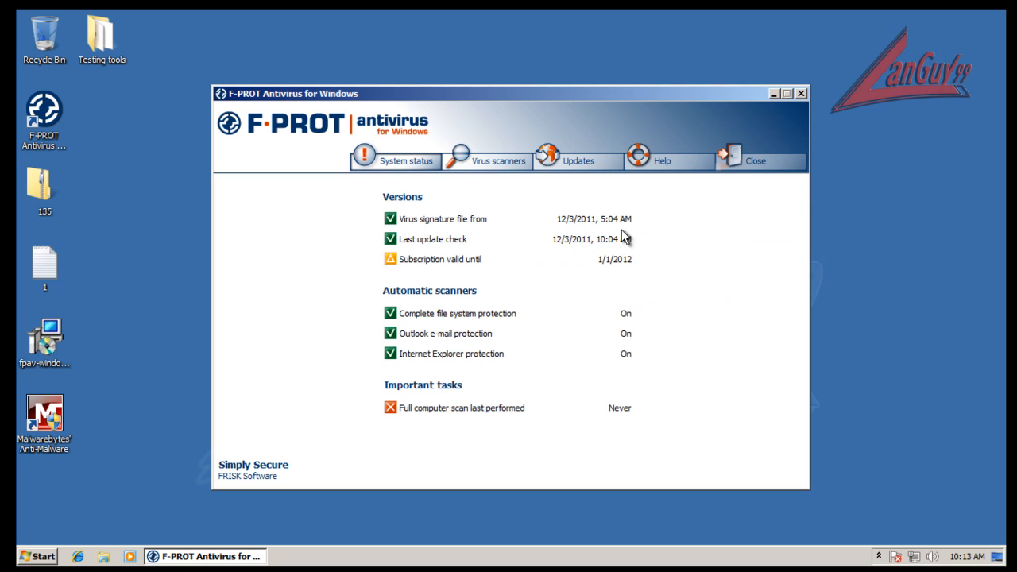
pyautogui.click(611, 164)
pyautogui.click(748, 469)
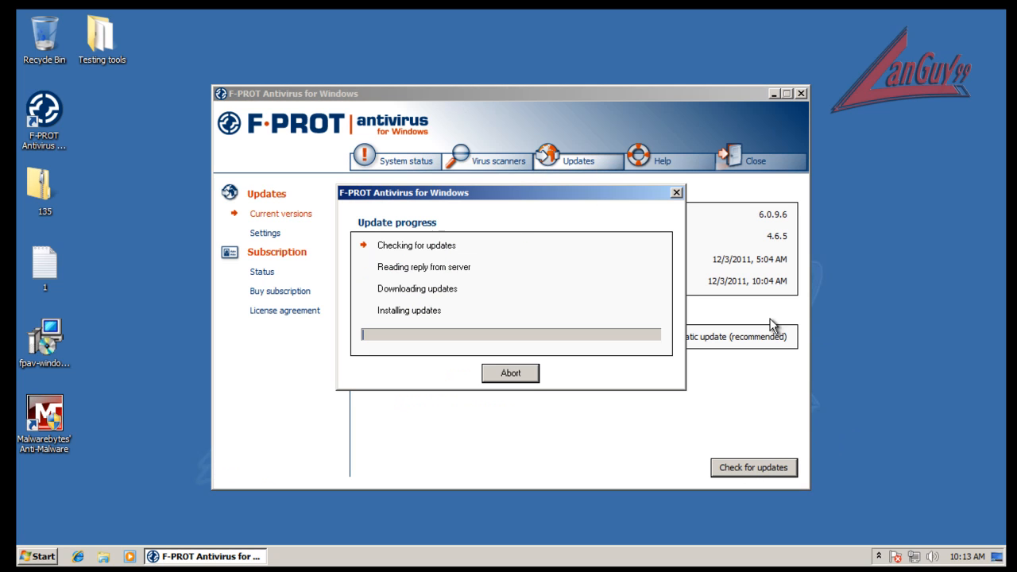
pyautogui.click(524, 375)
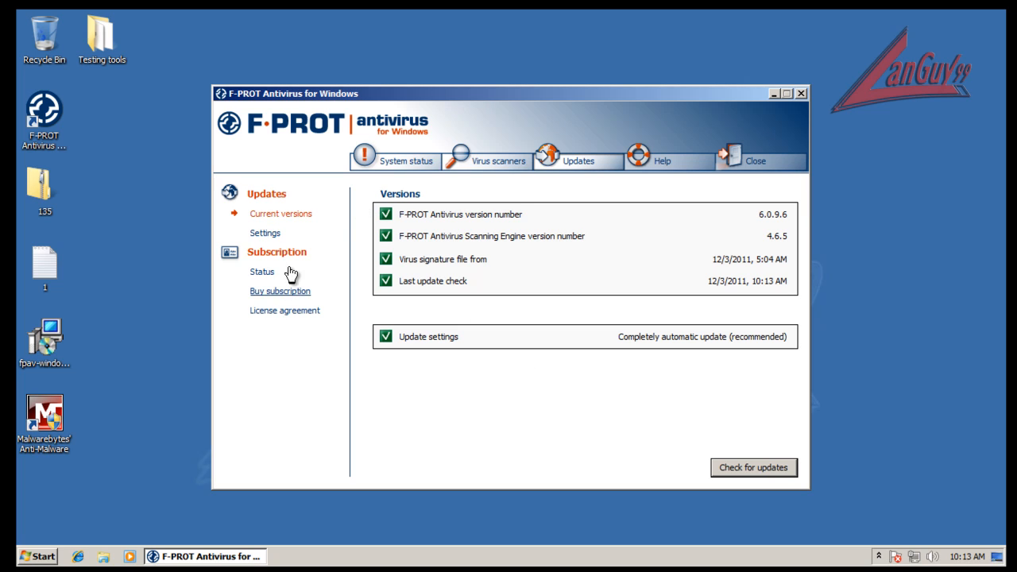
# Step: Review the automatic update and proxy settings, and check the subscription on the system status overview
pyautogui.click(276, 234)
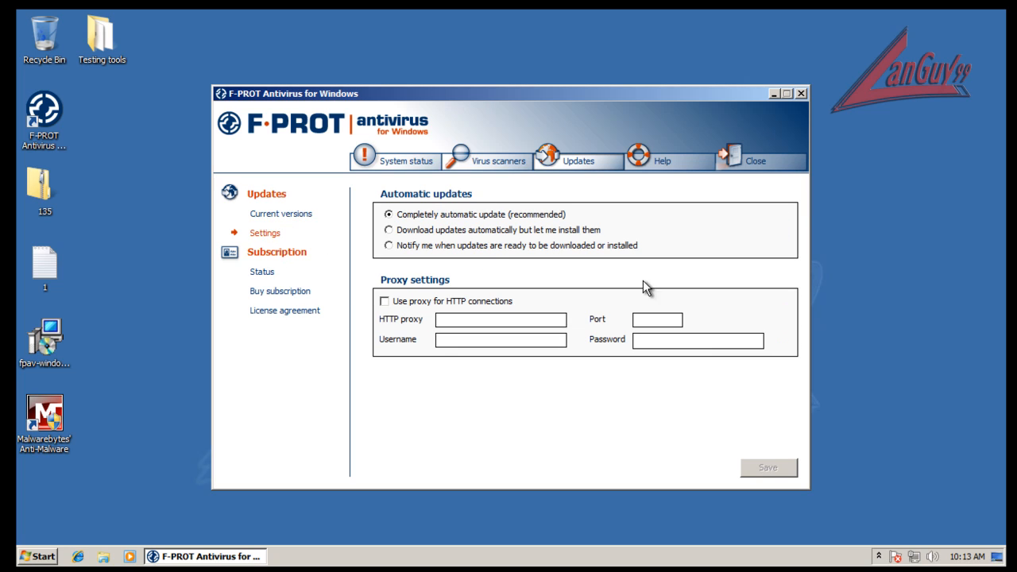
pyautogui.click(407, 170)
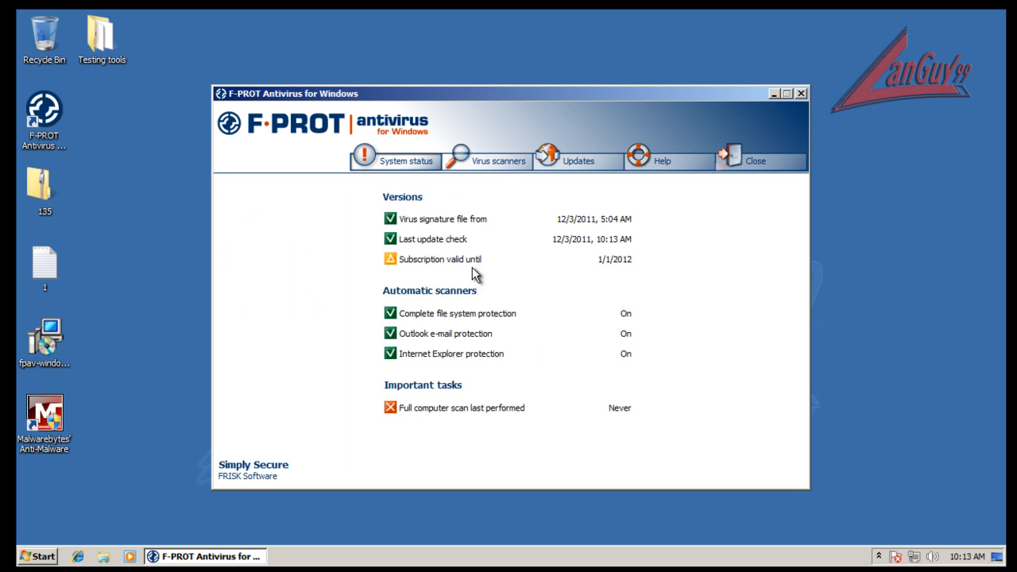
pyautogui.moveTo(472, 260)
# Step: Examine the virus scanner pages from overview to scan status, the quarantine items and settings, the advanced scans and the exclusions
pyautogui.click(501, 162)
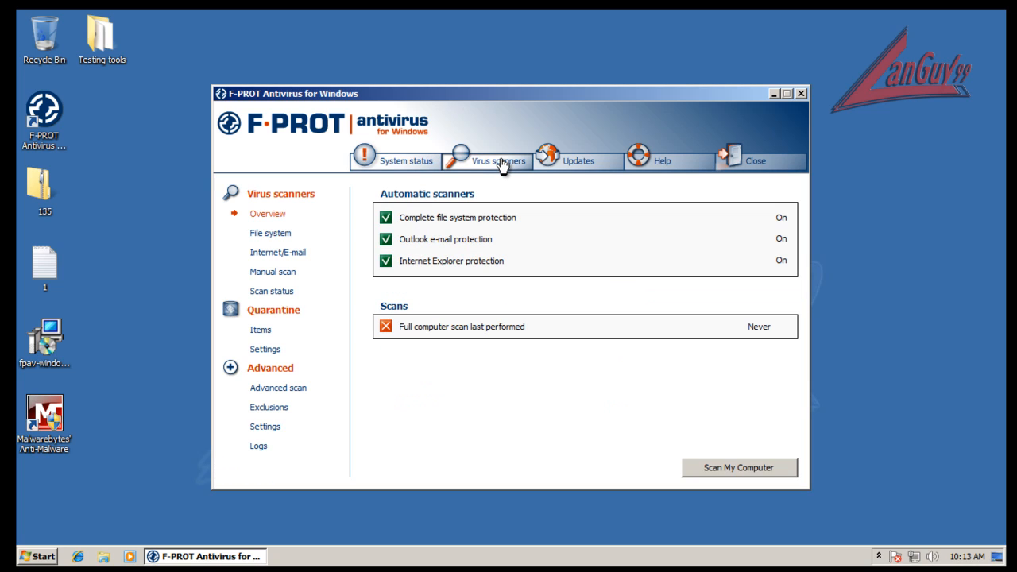
pyautogui.click(270, 234)
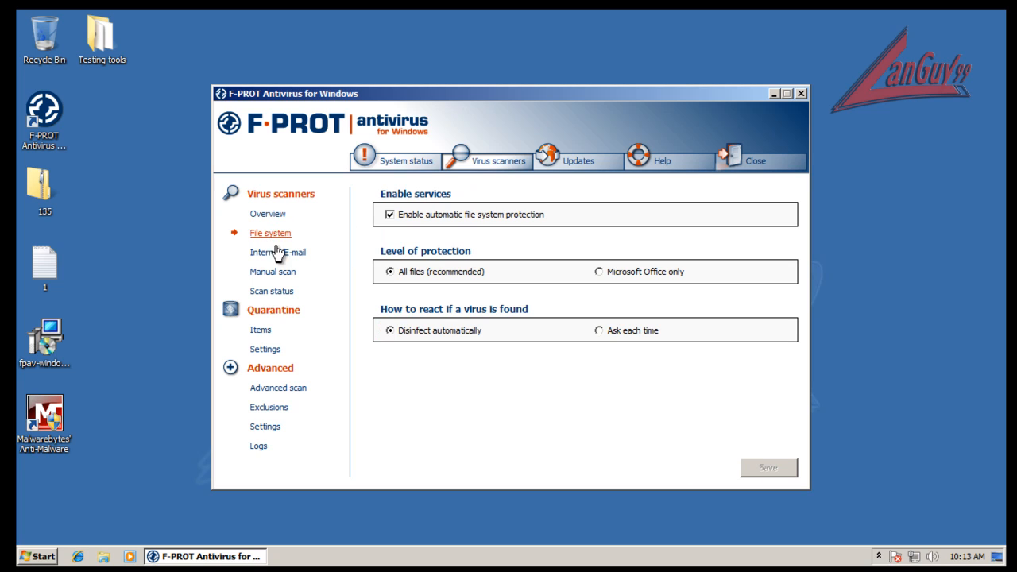
pyautogui.click(287, 255)
pyautogui.click(291, 274)
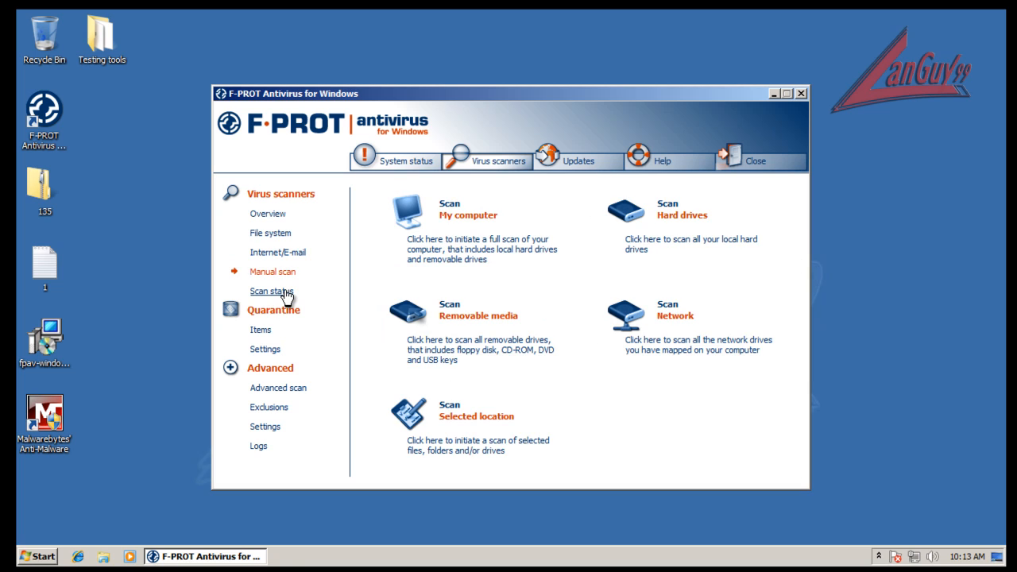
pyautogui.click(272, 291)
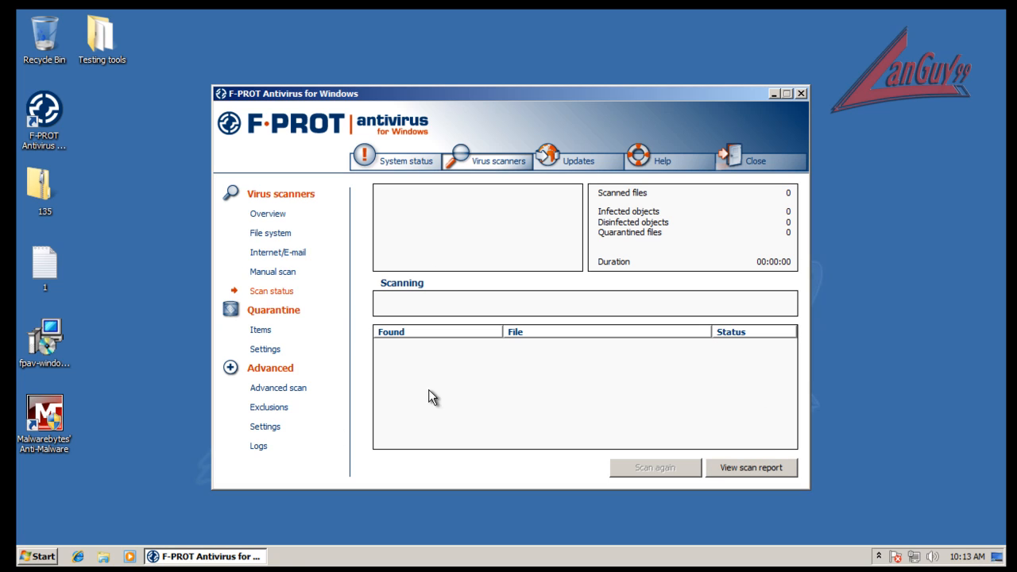
pyautogui.click(260, 329)
pyautogui.click(265, 349)
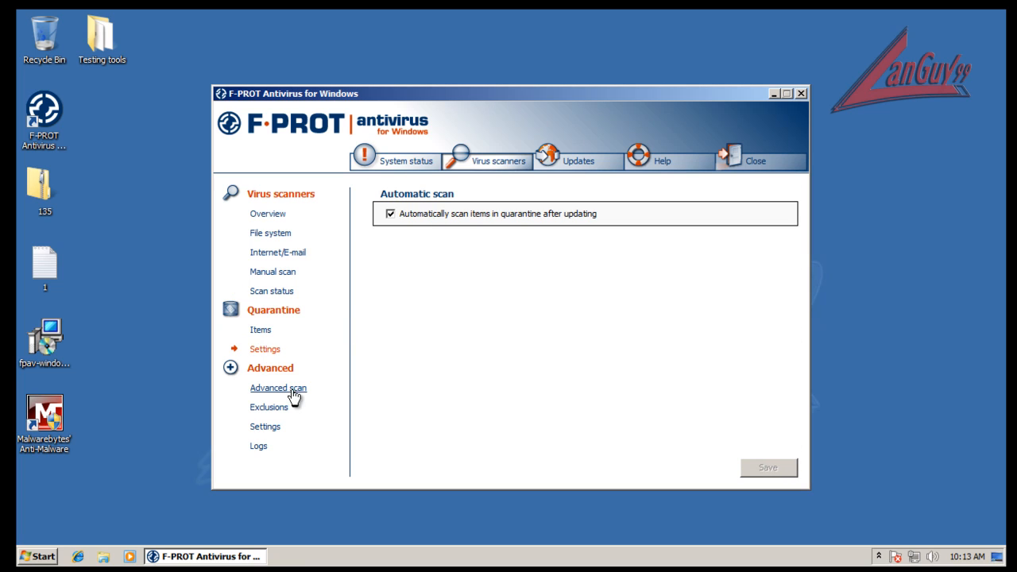
pyautogui.click(294, 394)
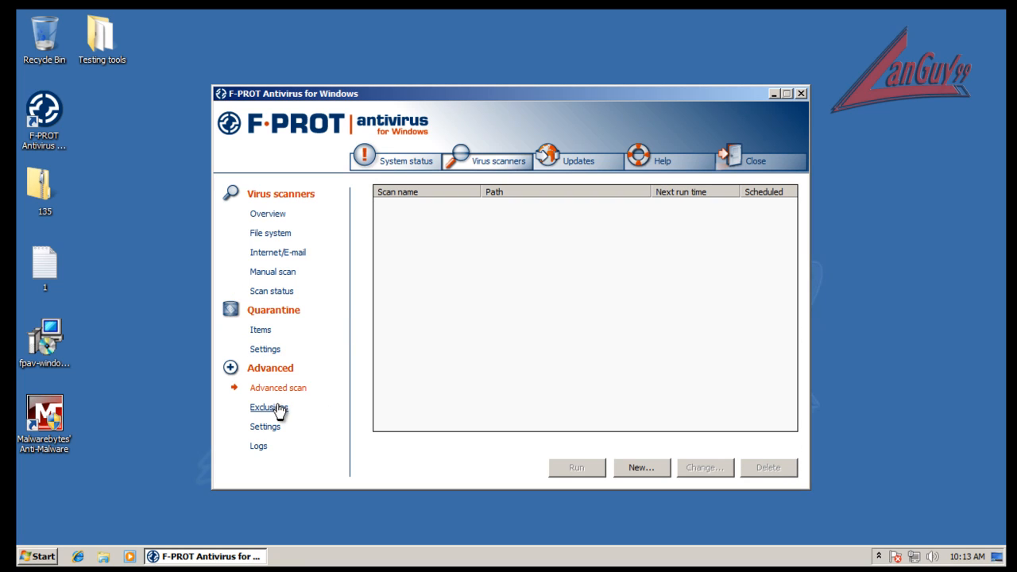
pyautogui.click(275, 411)
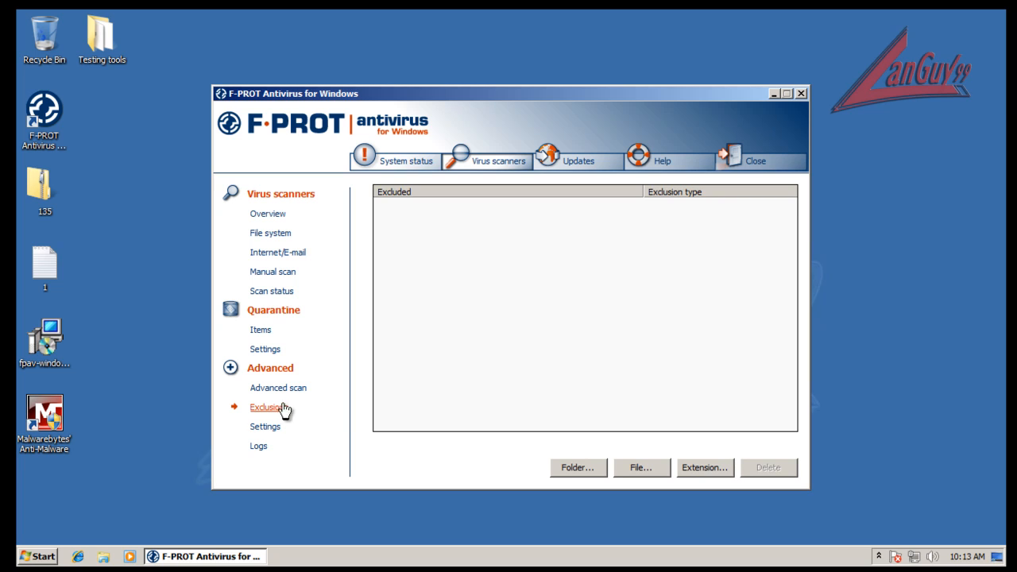
# Step: Enable reporting of possible unwanted applications in the advanced virus scanner settings and save the change
pyautogui.click(278, 427)
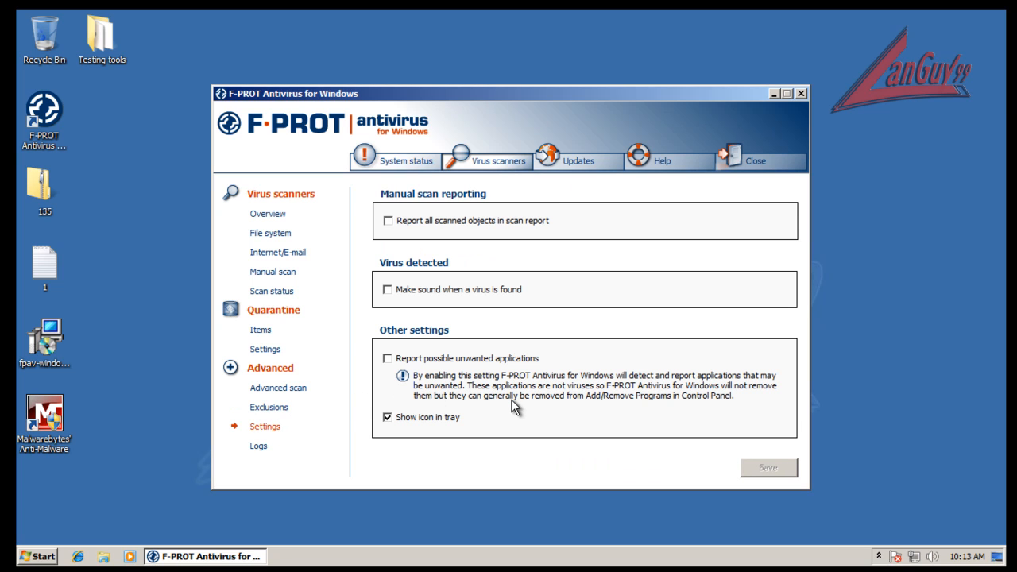
pyautogui.click(387, 359)
pyautogui.click(787, 468)
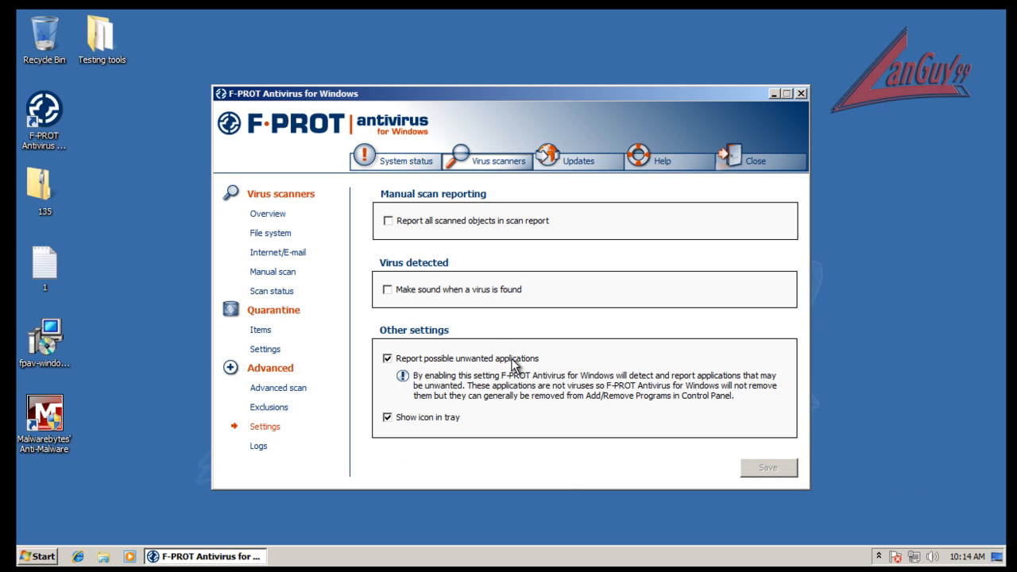
# Step: Review the virus scanners overview and the virus detection help page, and close F-PROT Antivirus
pyautogui.click(502, 167)
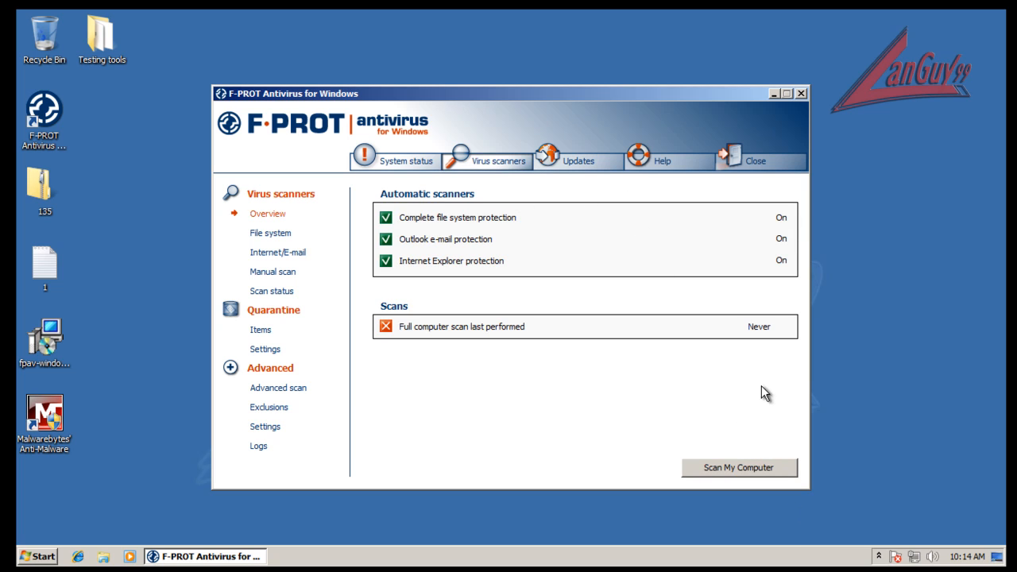
pyautogui.click(602, 175)
pyautogui.click(662, 161)
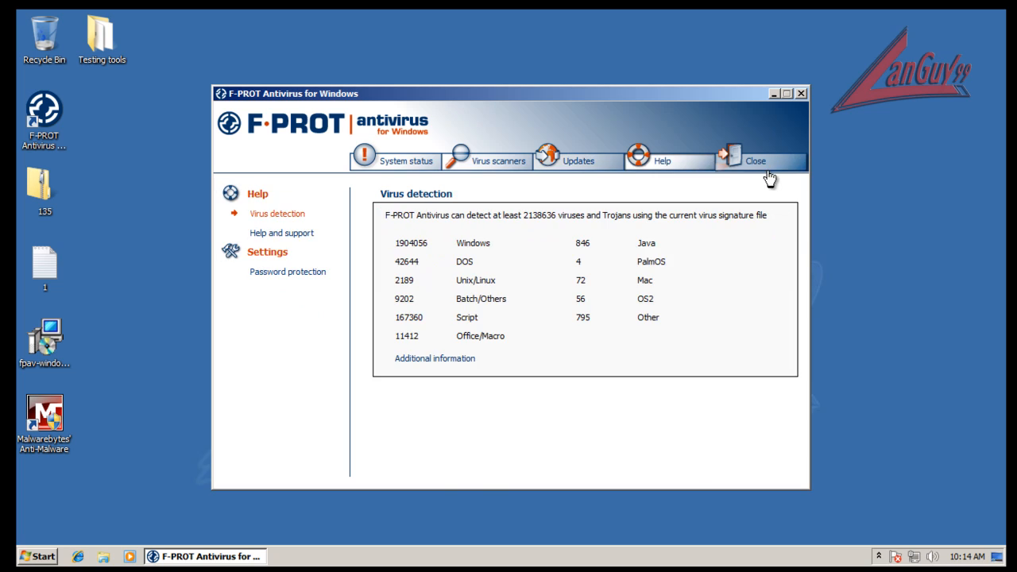
pyautogui.click(775, 163)
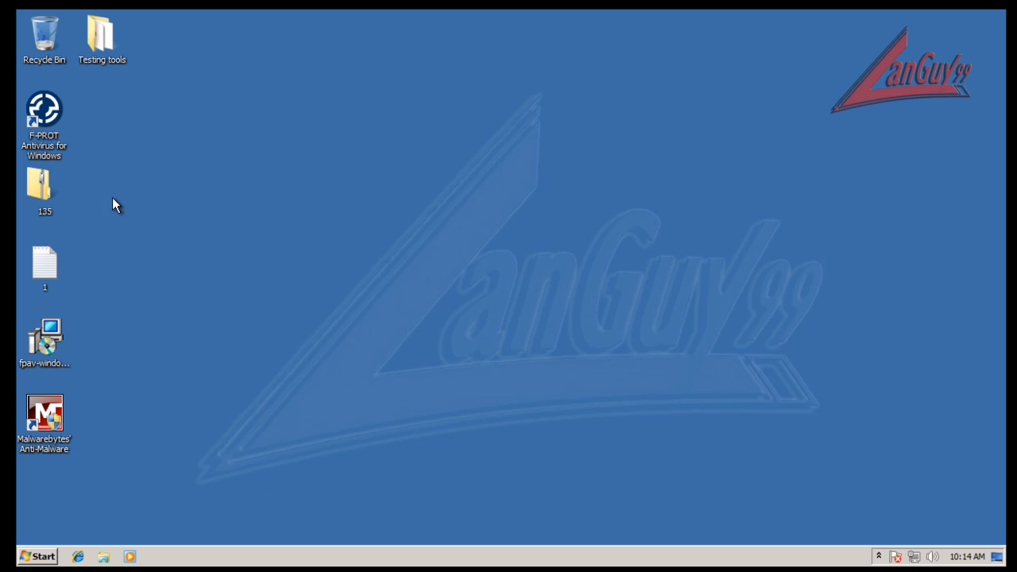
# Step: Open Internet Explorer and move its window clear of the desktop icons
pyautogui.click(49, 190)
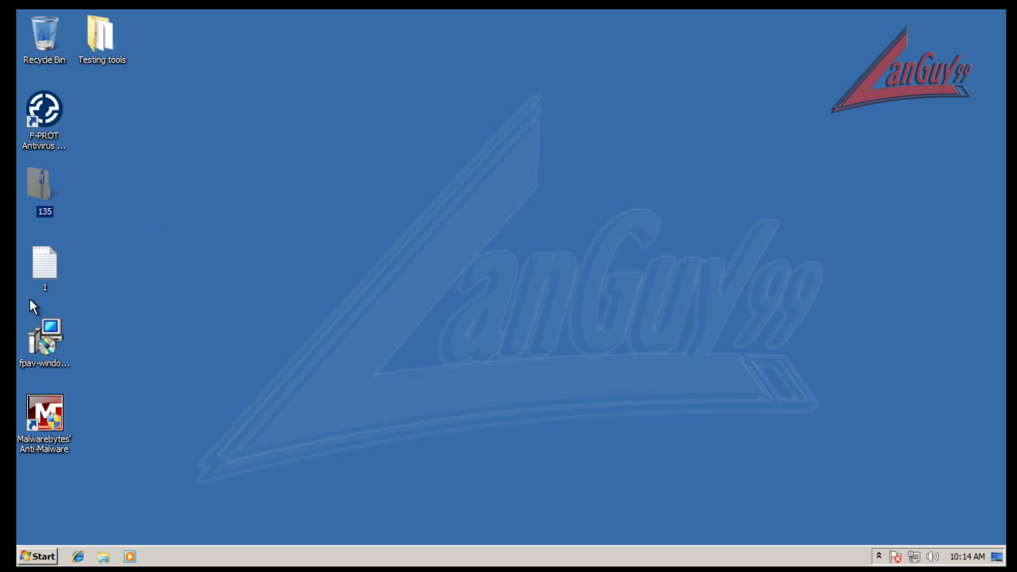
pyautogui.click(46, 253)
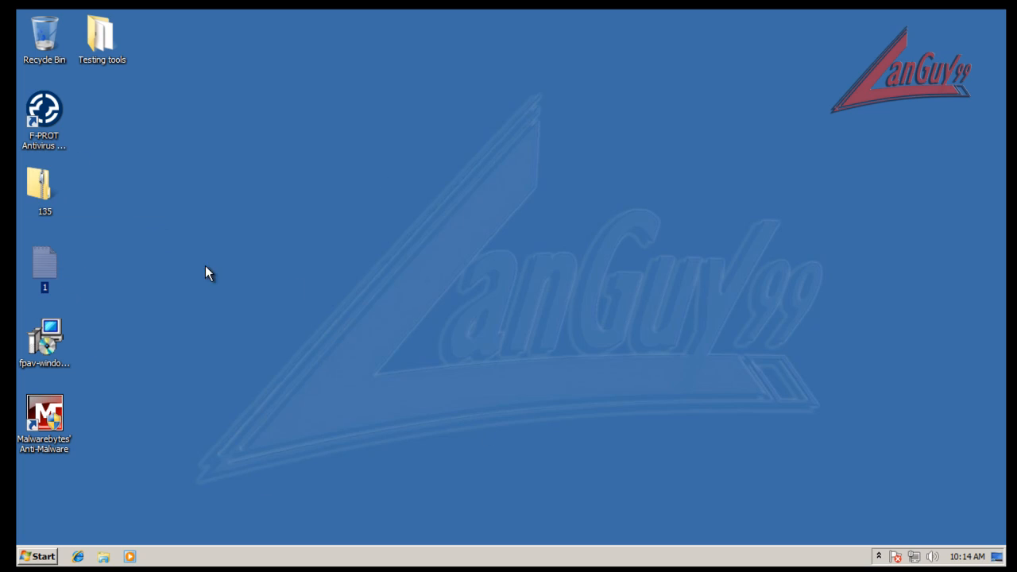
pyautogui.click(77, 556)
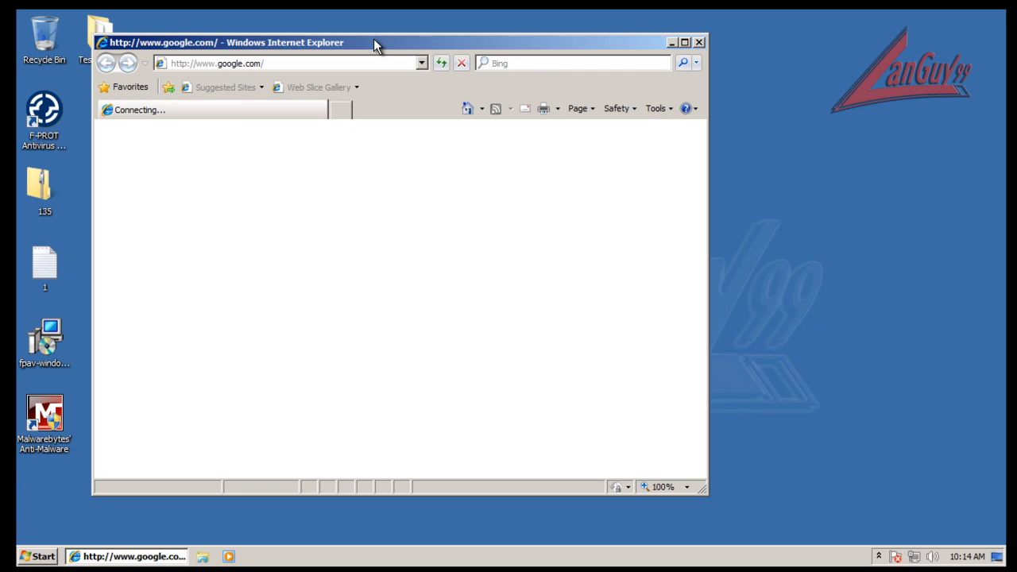
pyautogui.moveTo(376, 46); pyautogui.dragTo(653, 32)
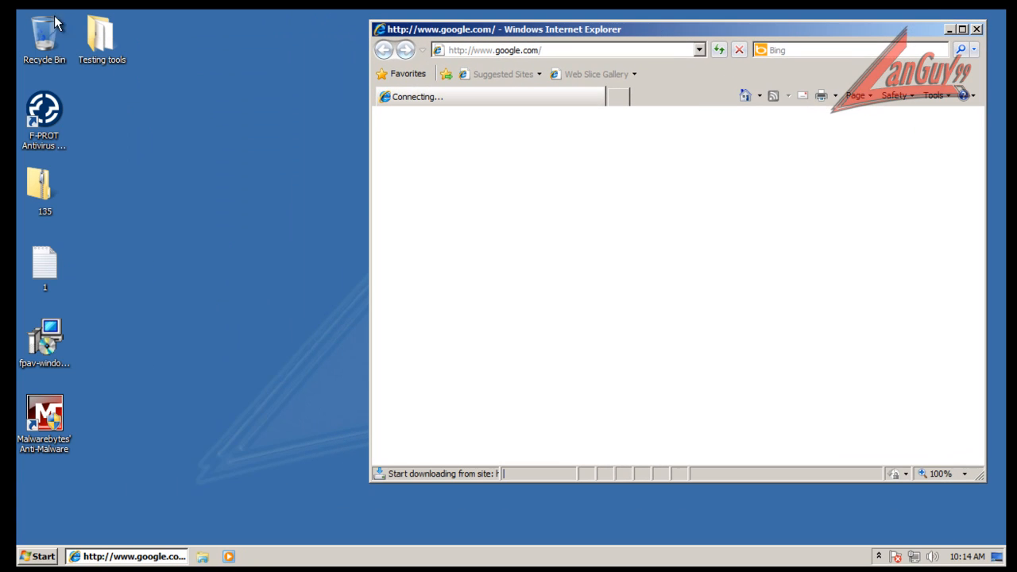
# Step: Launch KillSwitch from the CCE folder inside Testing tools and close the folder window
pyautogui.doubleClick(104, 33)
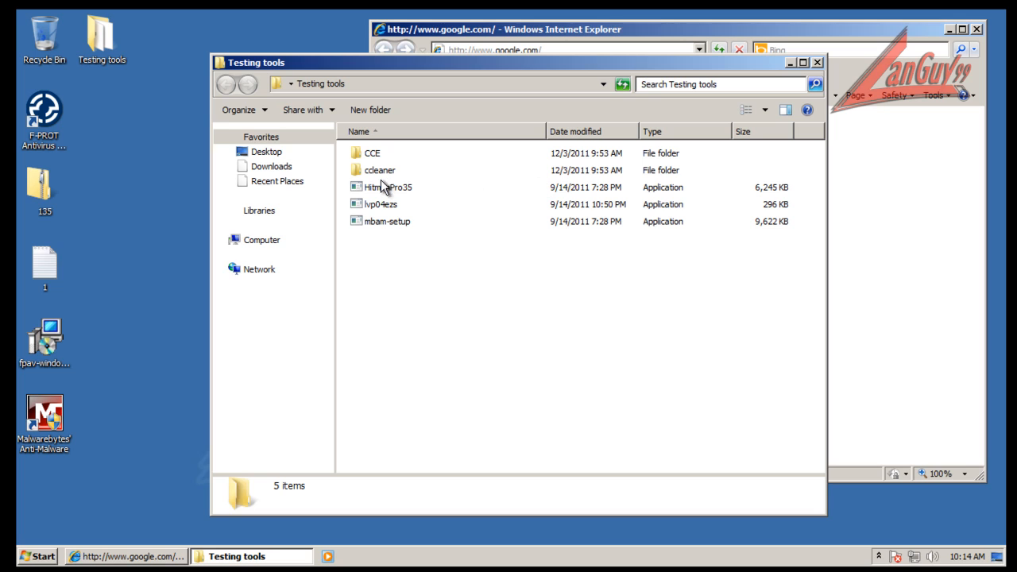
pyautogui.click(373, 152)
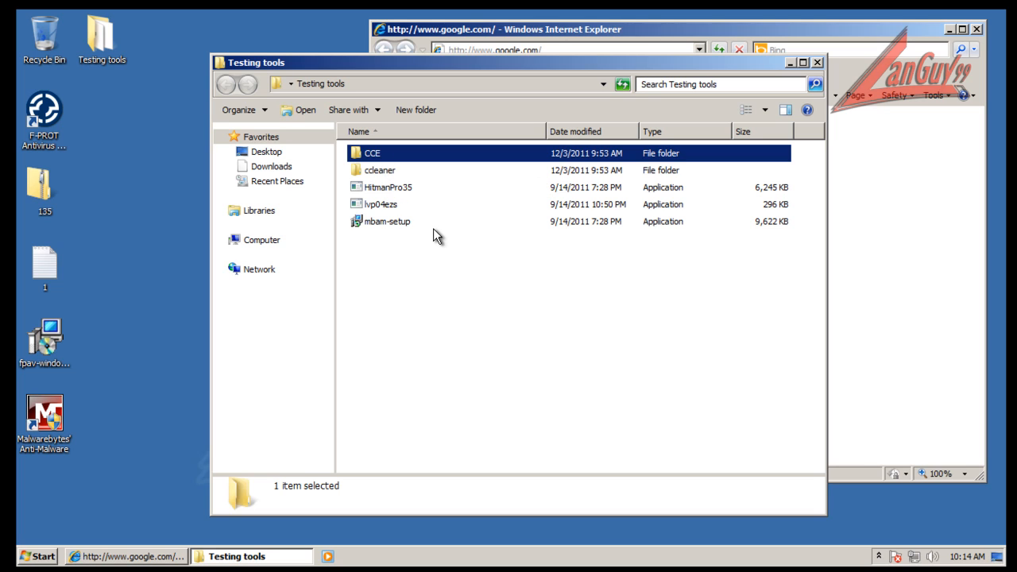
pyautogui.press('Return')
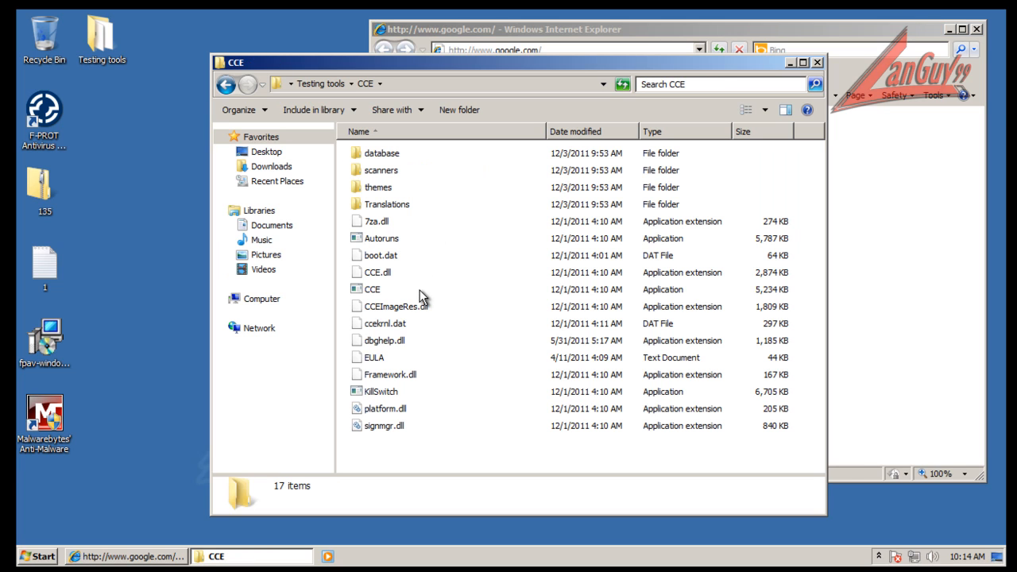
pyautogui.click(382, 395)
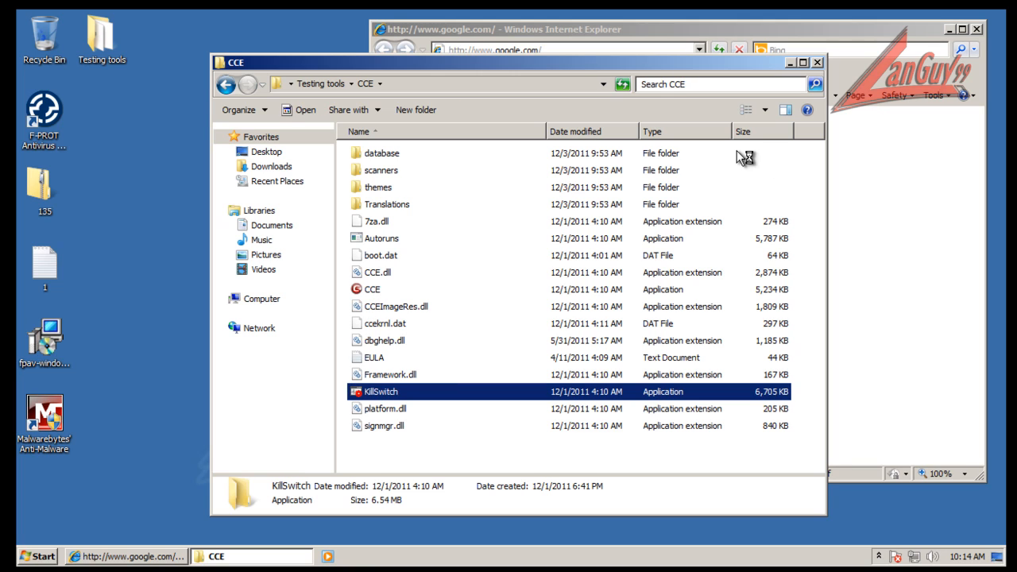
pyautogui.click(818, 62)
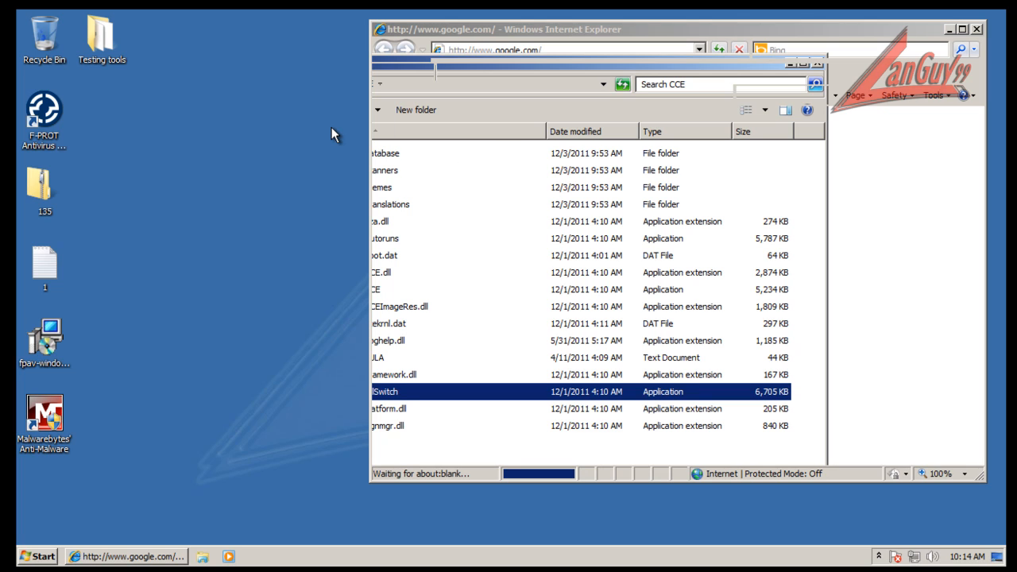
# Step: Reopen F-PROT Antivirus and allow COMODO Cleaning Essentials to make changes to the computer
pyautogui.click(879, 556)
pyautogui.rightClick(865, 496)
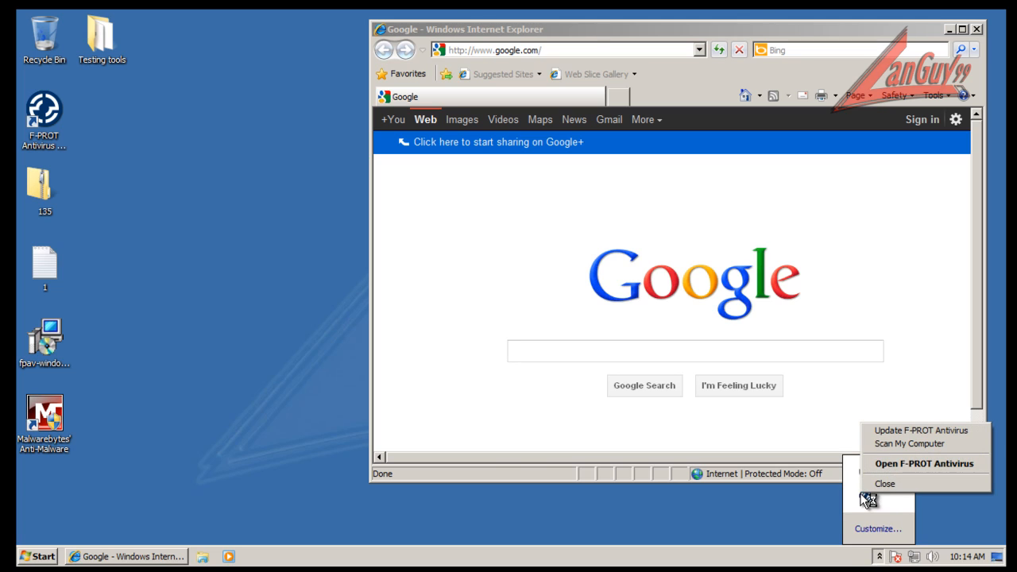
pyautogui.click(921, 464)
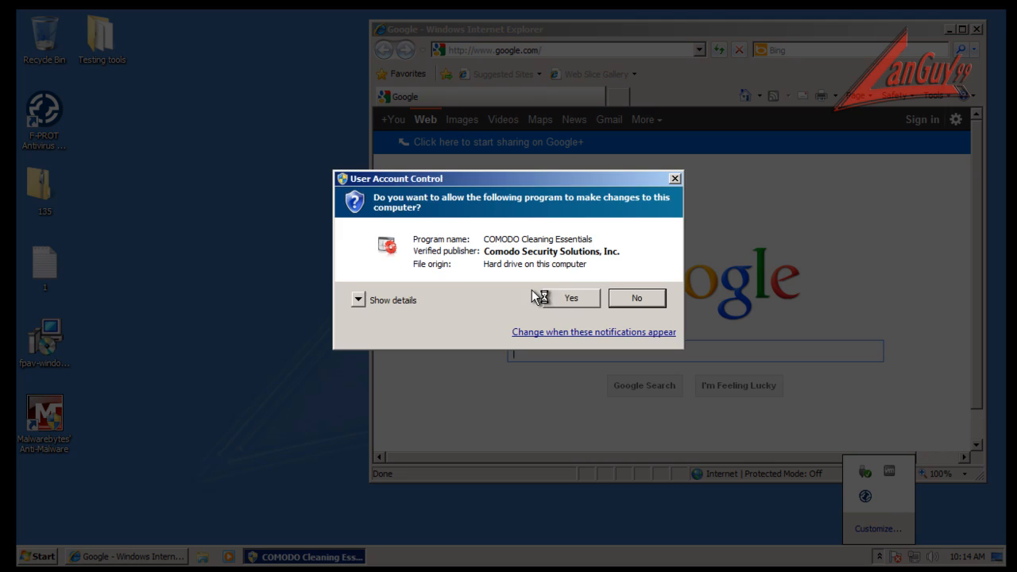
pyautogui.click(566, 297)
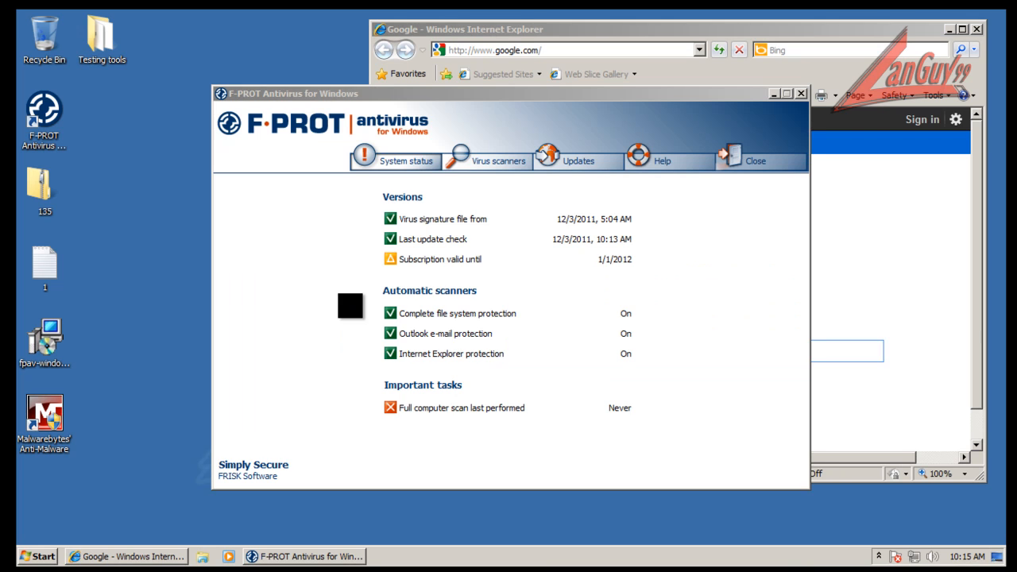
# Step: Open the additional virus detection information from the F-PROT help and look through the latest product versions web page
pyautogui.click(650, 162)
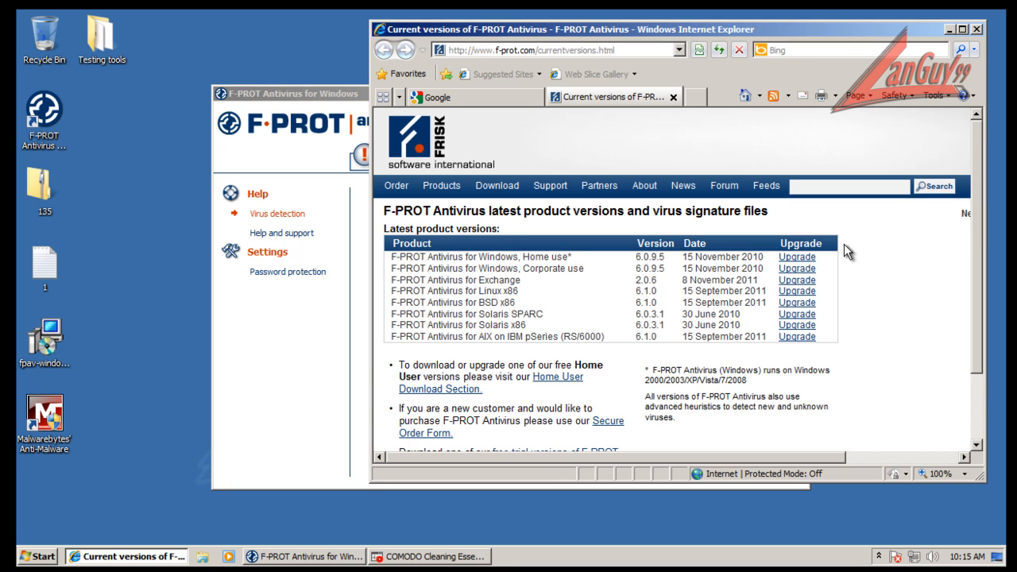
pyautogui.scroll(-3, 845, 244)
pyautogui.scroll(3, 900, 323)
# Step: Compare the installed F-PROT version on the updates page with the Windows Home use version on the website, closing F-PROT in between
pyautogui.click(308, 359)
pyautogui.moveTo(611, 96); pyautogui.dragTo(538, 126)
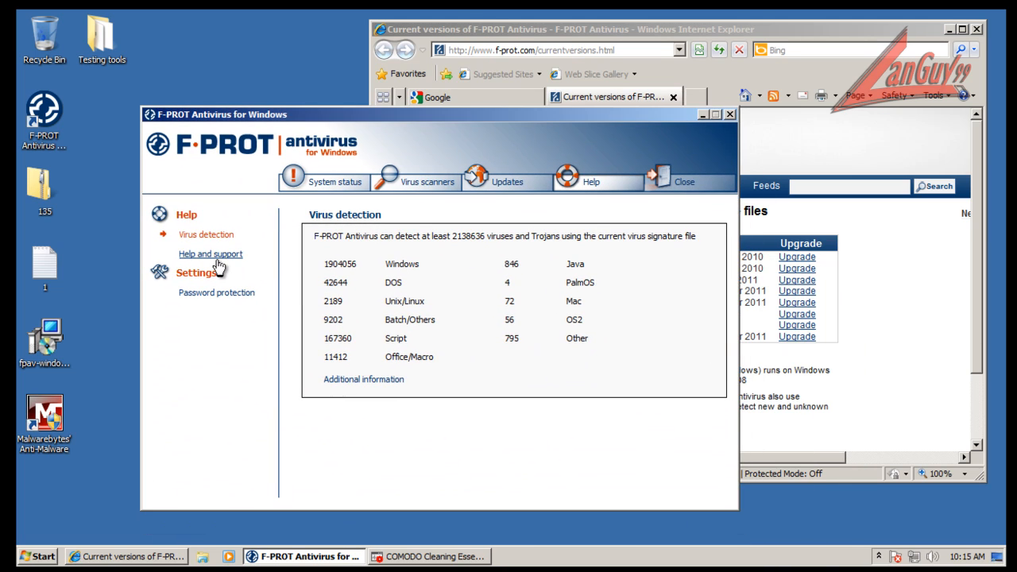
pyautogui.click(322, 184)
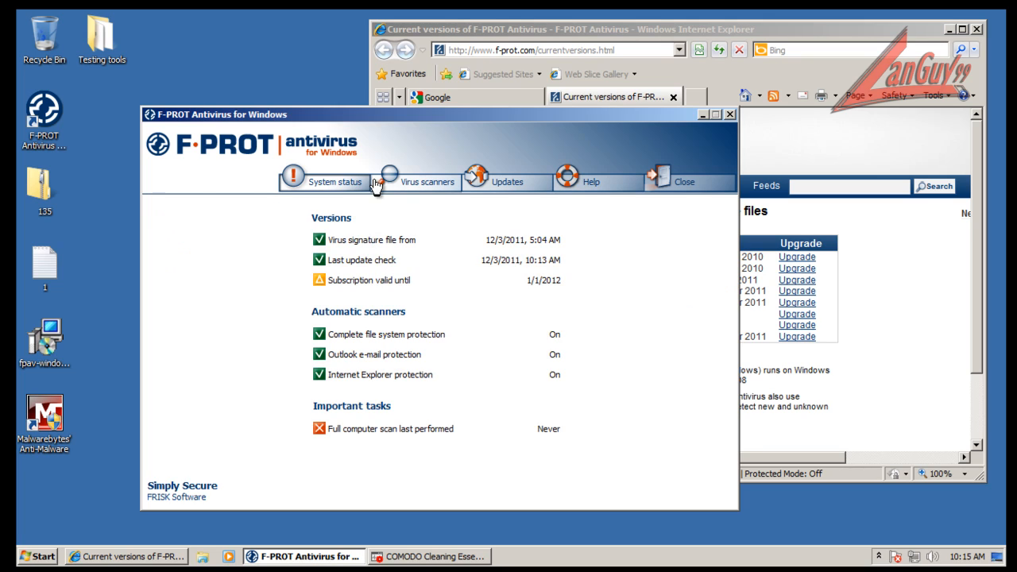
pyautogui.click(512, 185)
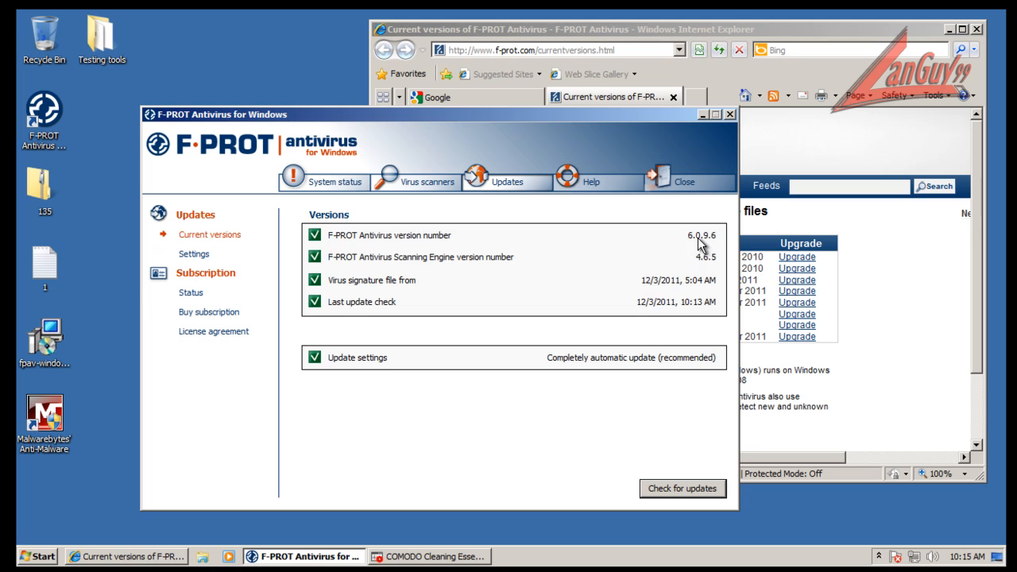
pyautogui.click(730, 114)
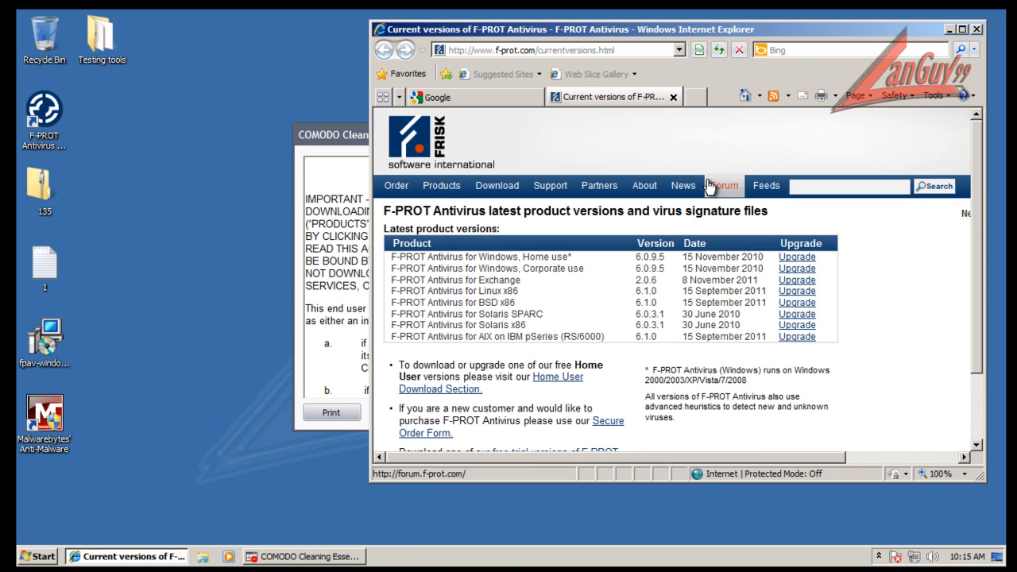
pyautogui.doubleClick(666, 258)
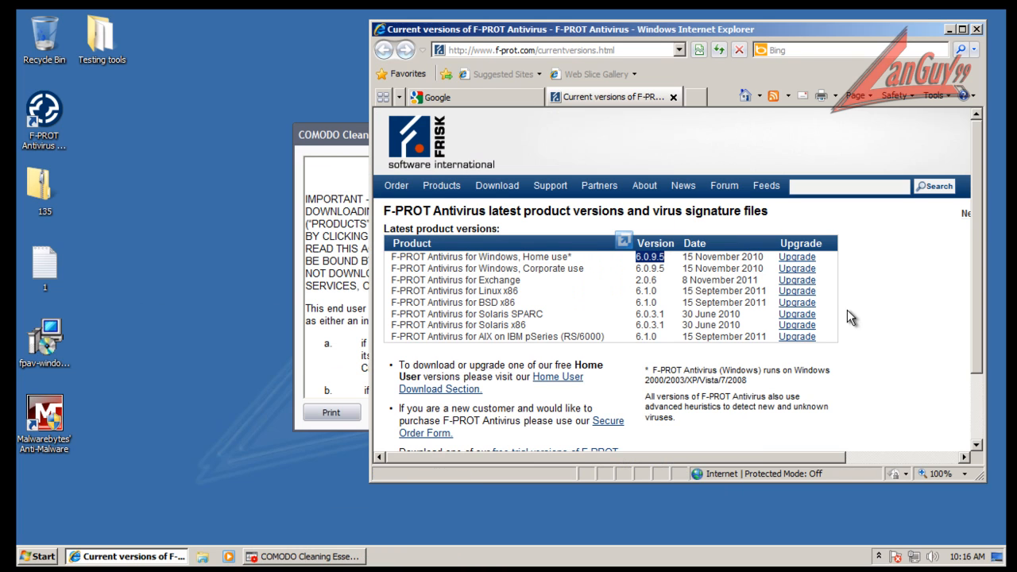
pyautogui.click(930, 284)
pyautogui.scroll(-2, 930, 283)
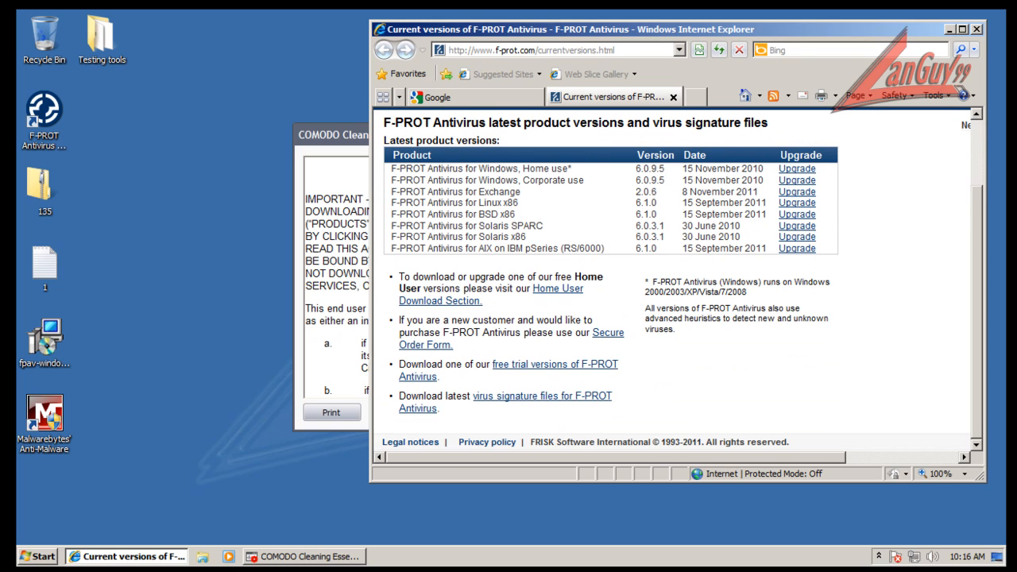
# Step: Close the F-PROT versions web page and accept the COMODO Cleaning Essentials license agreement
pyautogui.click(673, 97)
pyautogui.click(363, 151)
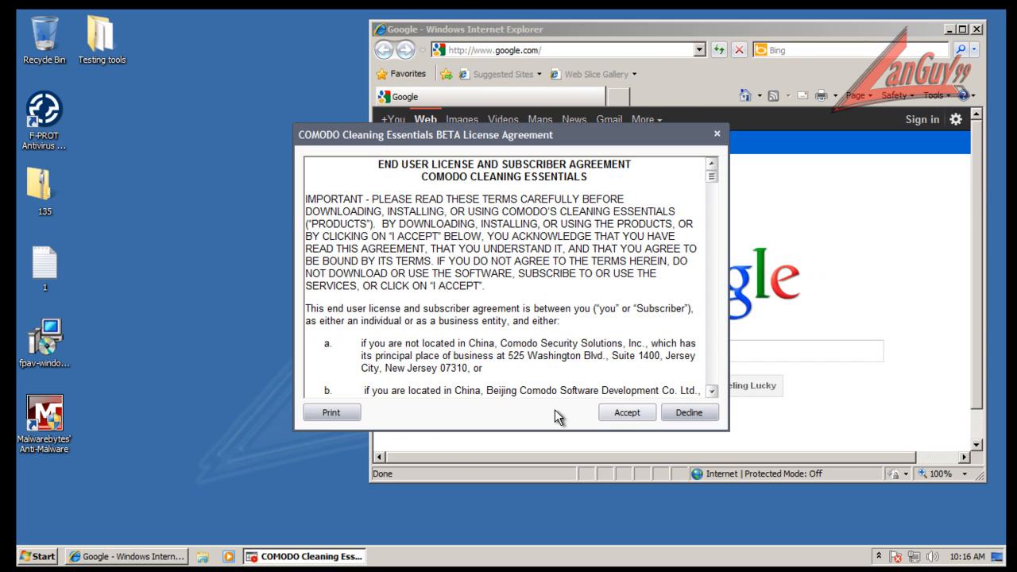
pyautogui.click(627, 412)
# Step: Open the text file 1 in Notepad and stack a shrunken Internet Explorer window directly above it, leaving room for KillSwitch
pyautogui.doubleClick(45, 266)
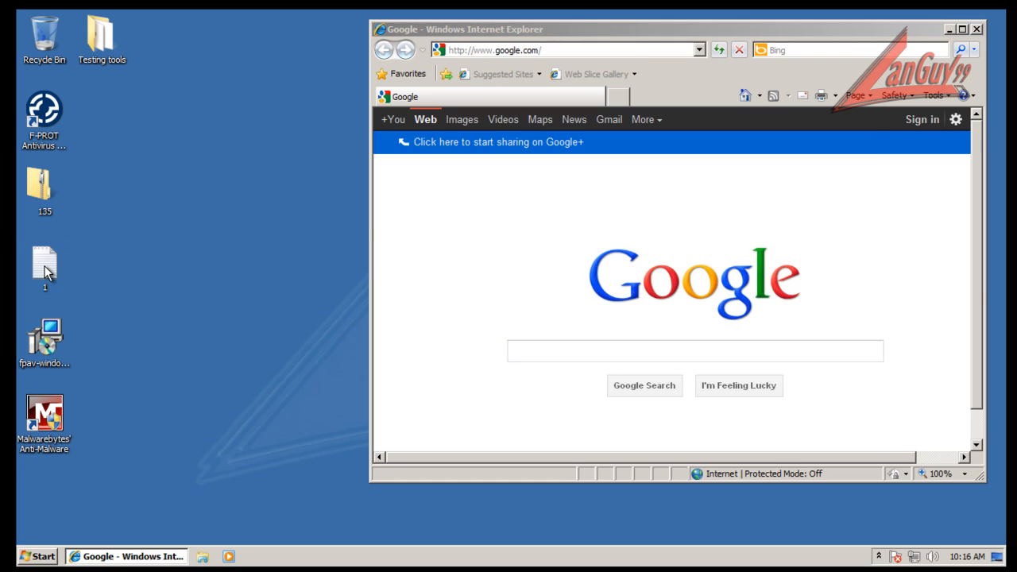
pyautogui.moveTo(875, 132); pyautogui.dragTo(672, 269)
pyautogui.moveTo(595, 275); pyautogui.dragTo(929, 303)
pyautogui.moveTo(773, 34); pyautogui.dragTo(792, 25)
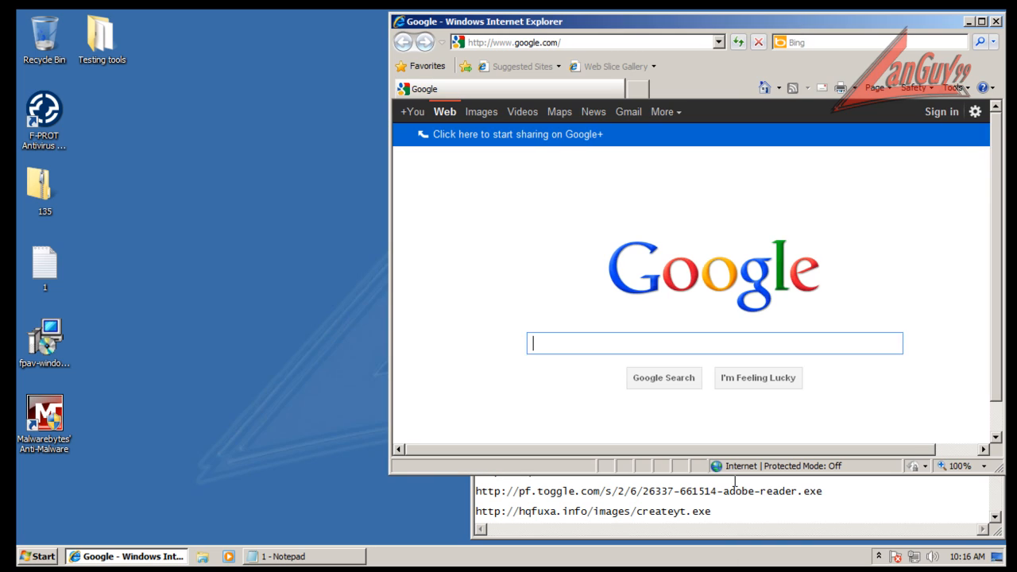
pyautogui.moveTo(747, 474); pyautogui.dragTo(768, 291)
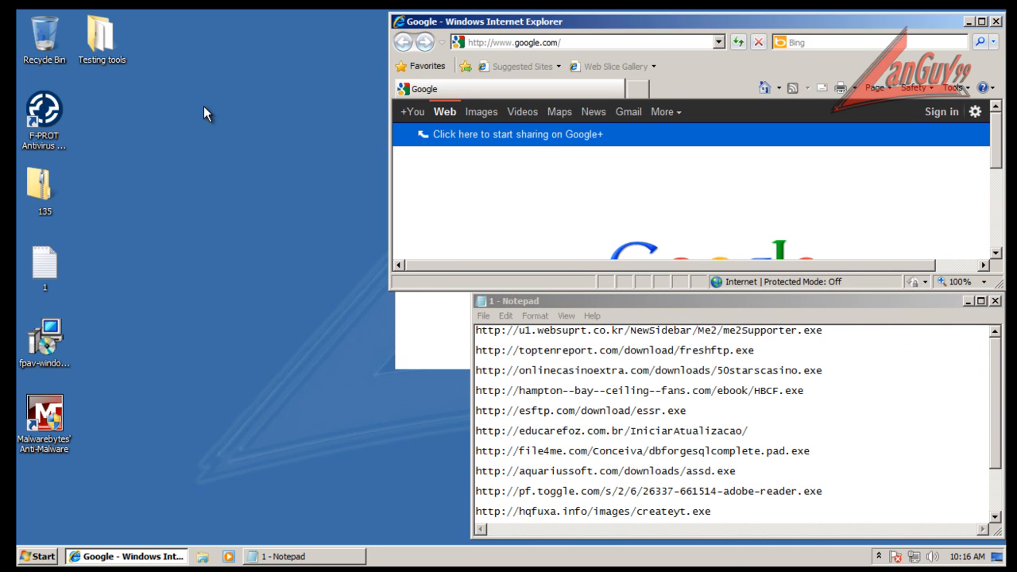
pyautogui.moveTo(389, 170); pyautogui.dragTo(474, 199)
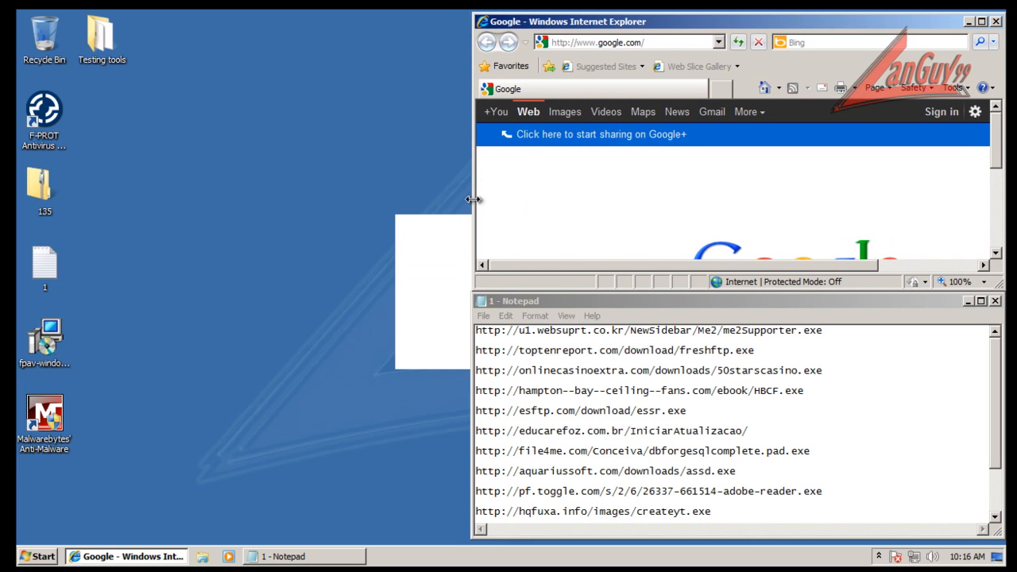
pyautogui.click(410, 430)
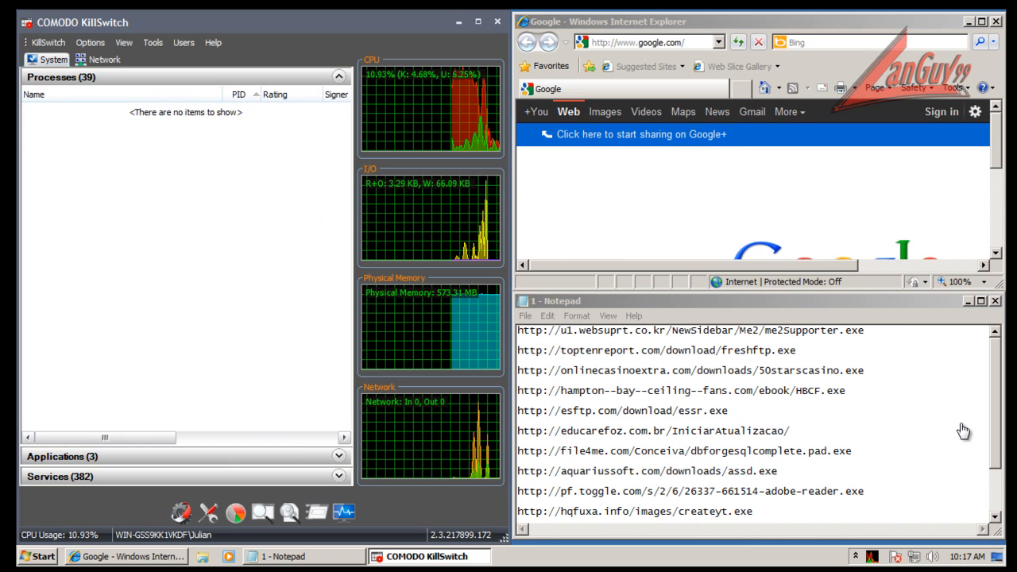
# Step: Copy the first link in the Notepad list, ending in me2Supporter.exe, and load it in Internet Explorer
pyautogui.moveTo(937, 334); pyautogui.dragTo(480, 304)
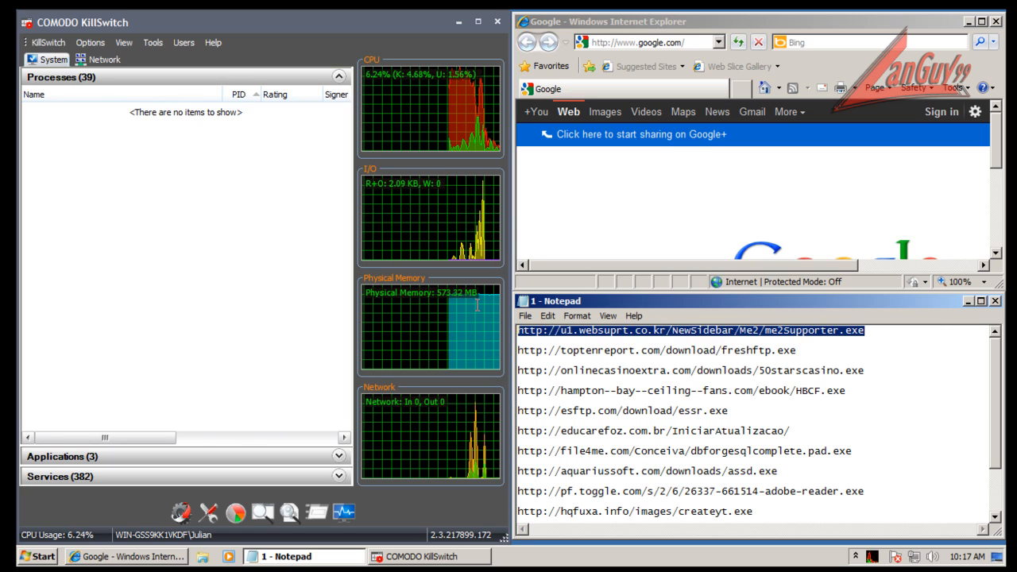
pyautogui.click(647, 43)
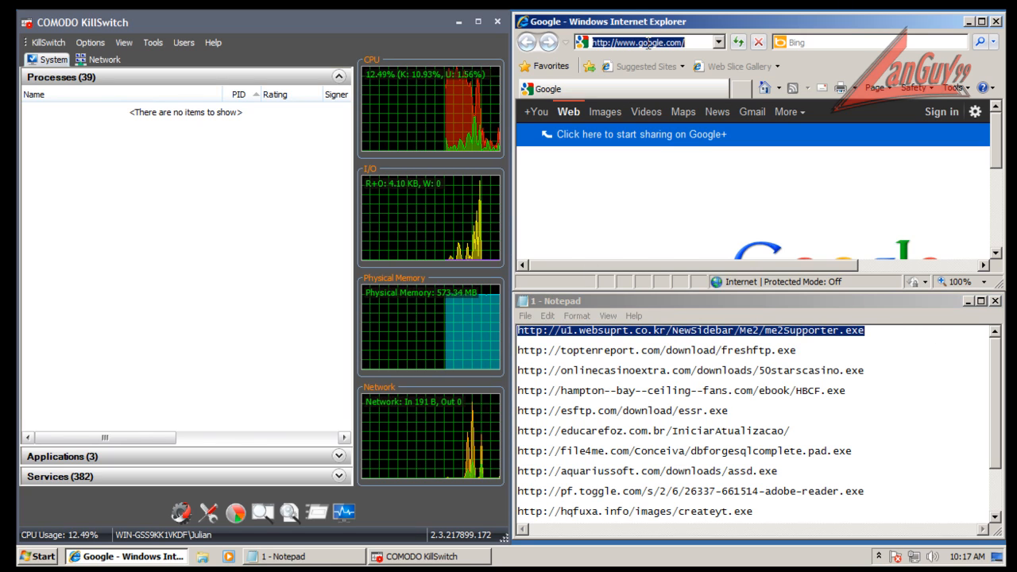
pyautogui.hotkey('ctrl', 'v')
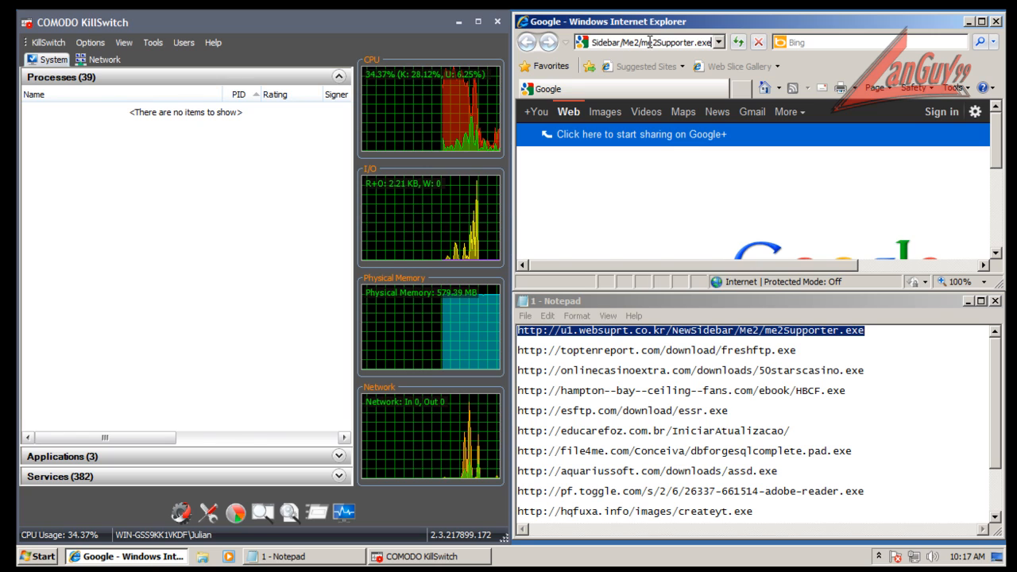
pyautogui.press('Return')
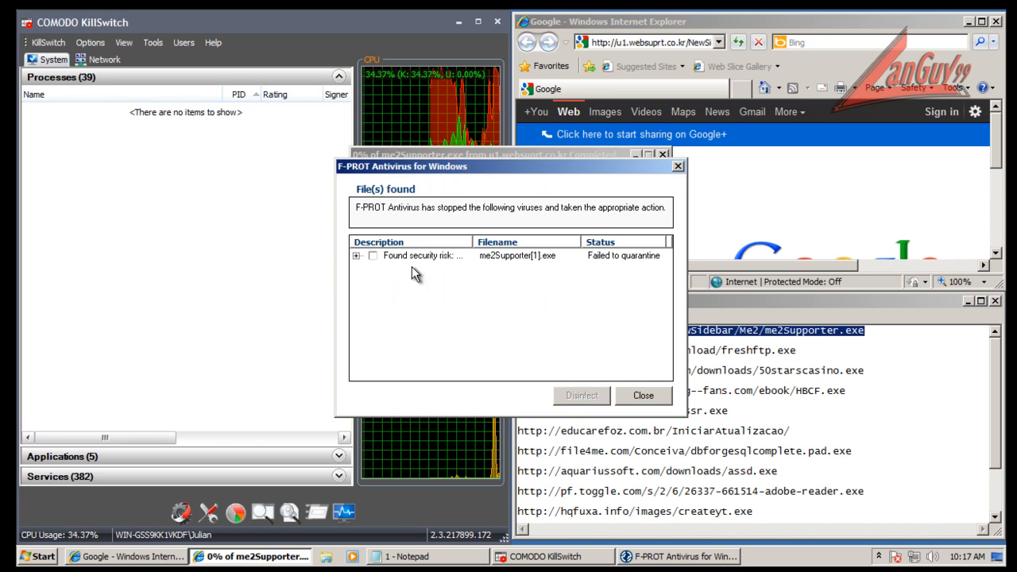
# Step: Check the me2Supporter[1].exe entry in the F-PROT alert, expand its file path and close the alert without disinfecting
pyautogui.click(373, 255)
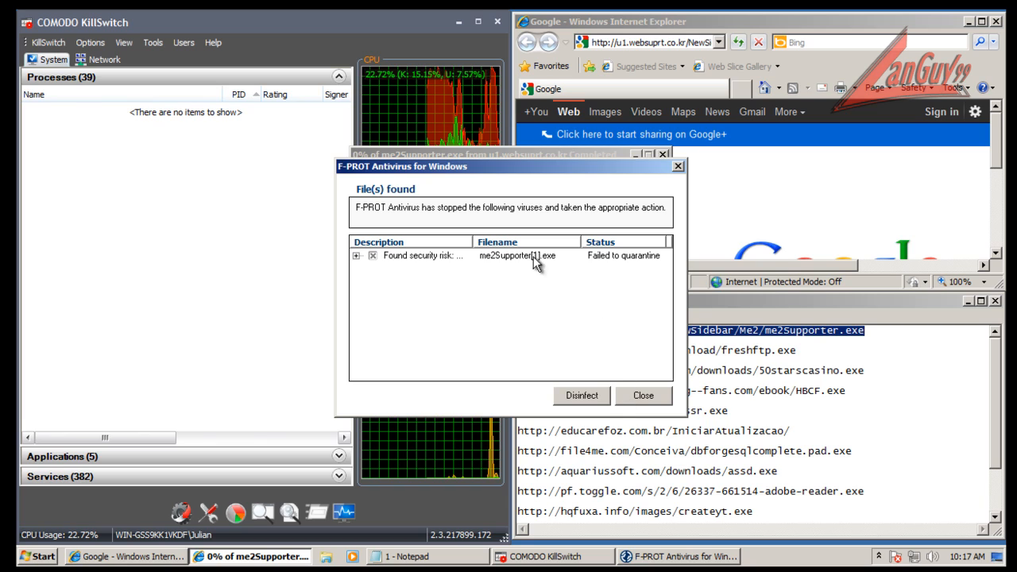
pyautogui.click(356, 256)
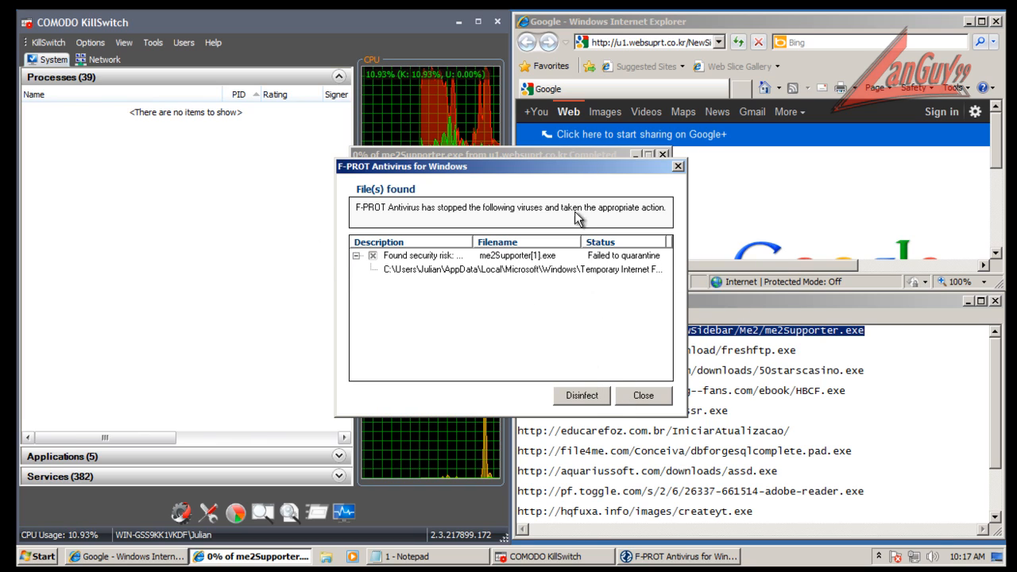
pyautogui.click(643, 395)
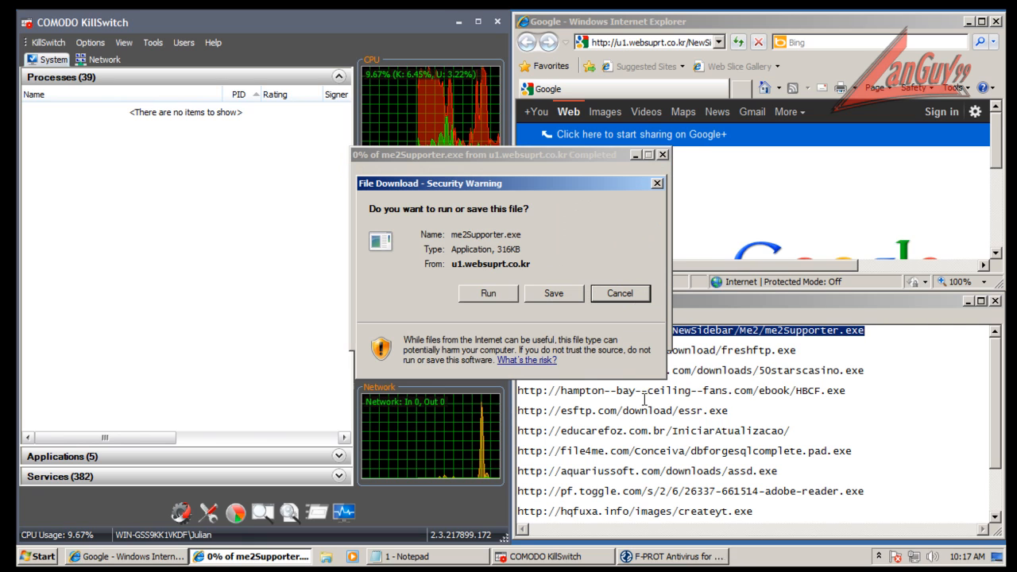
# Step: Run the downloaded me2Supporter.exe file
pyautogui.click(508, 295)
pyautogui.click(513, 274)
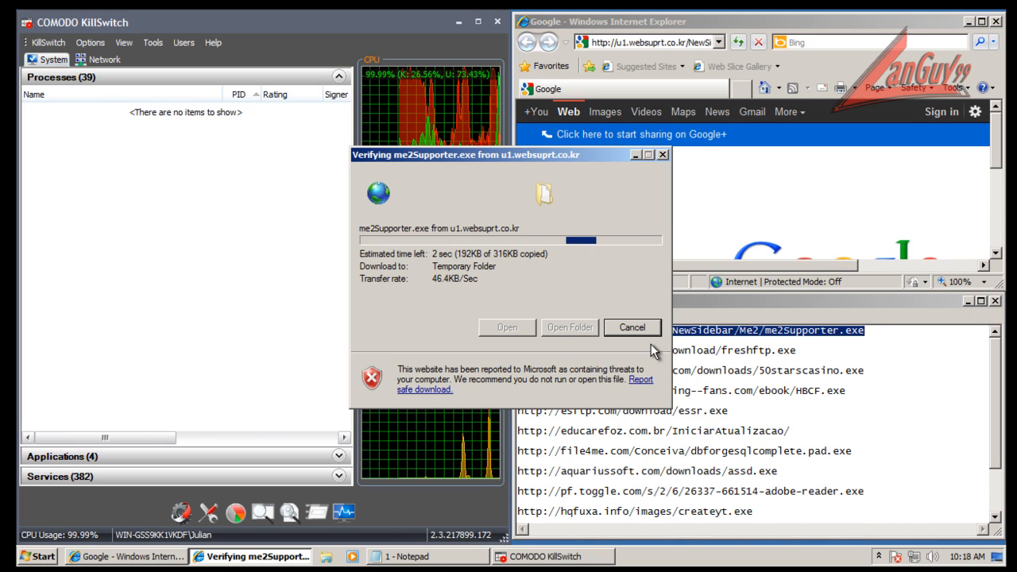
# Step: Open F-PROT Antivirus from its hidden notification icon, check the system status for protection and versions, and close the program window
pyautogui.click(879, 556)
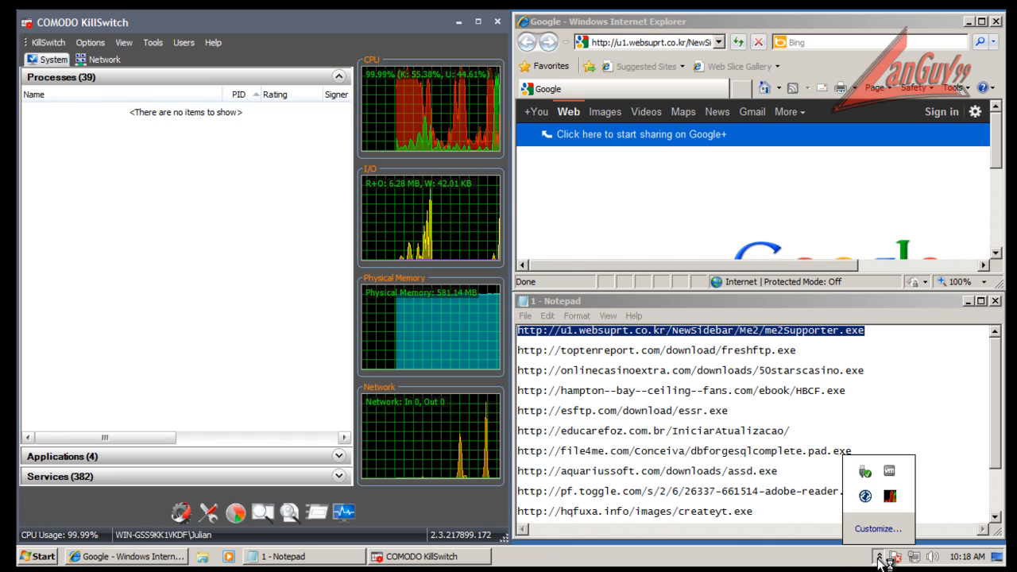
pyautogui.click(878, 559)
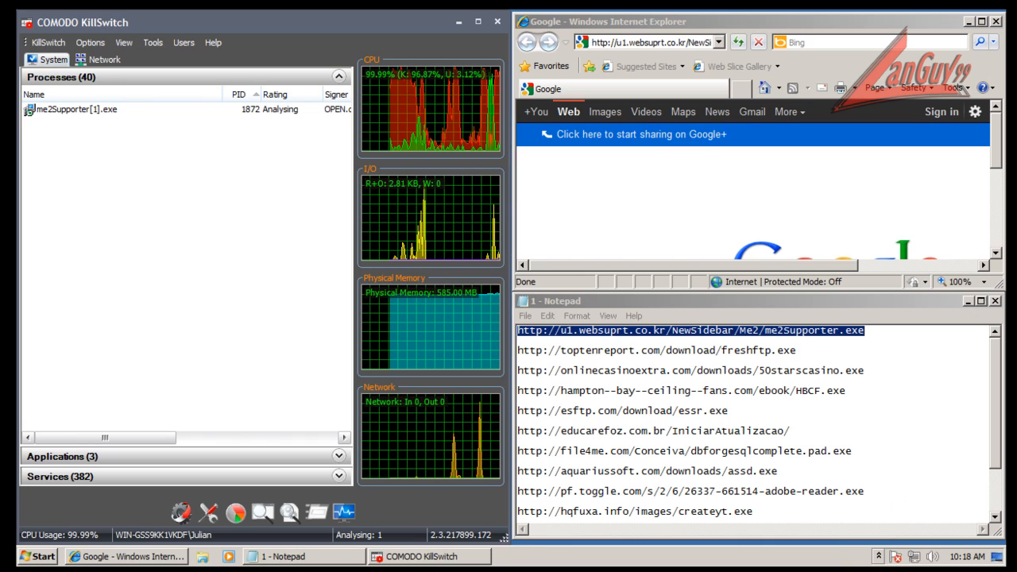
pyautogui.click(878, 557)
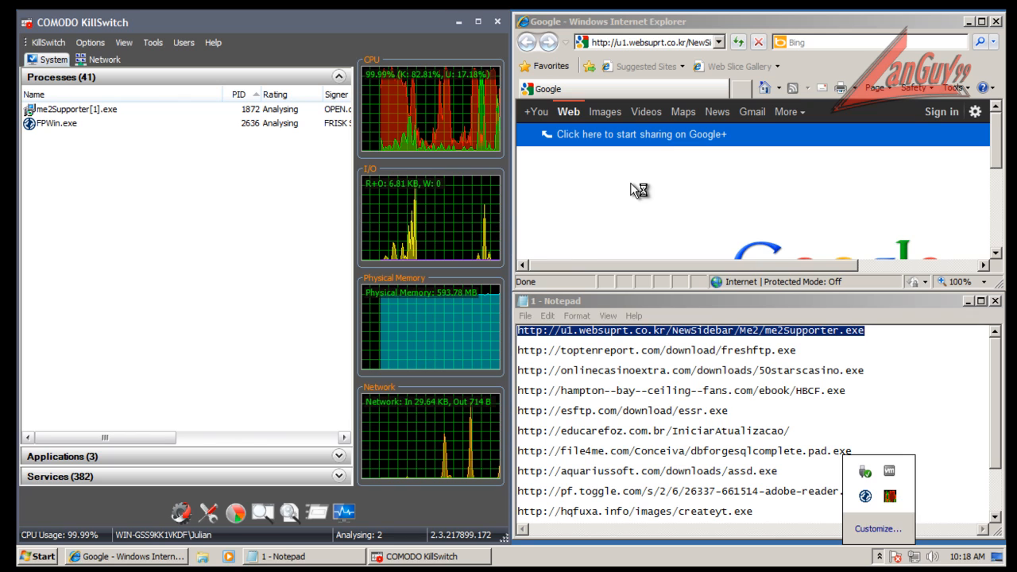
pyautogui.doubleClick(864, 496)
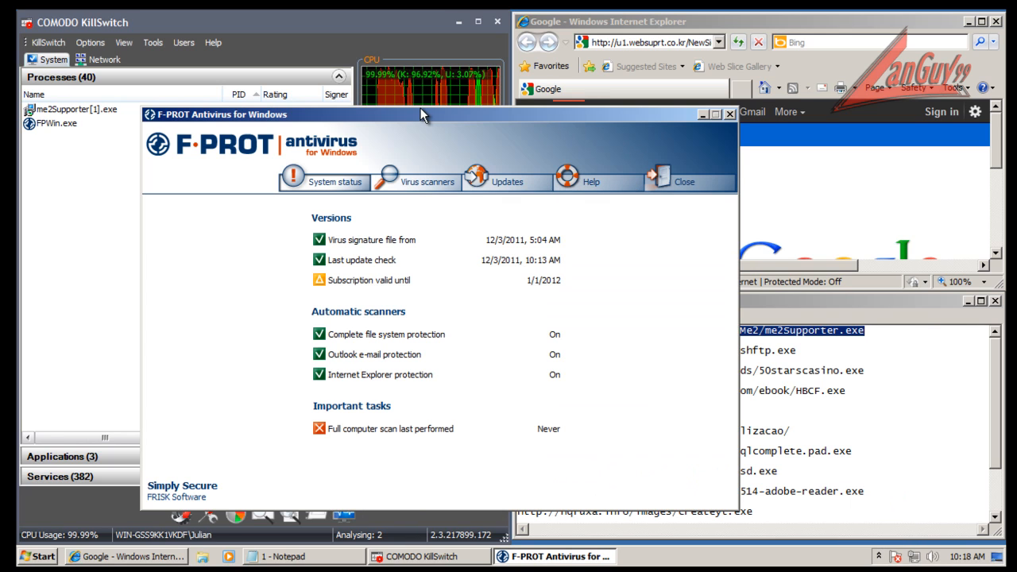
pyautogui.moveTo(432, 111); pyautogui.dragTo(460, 157)
pyautogui.moveTo(426, 320)
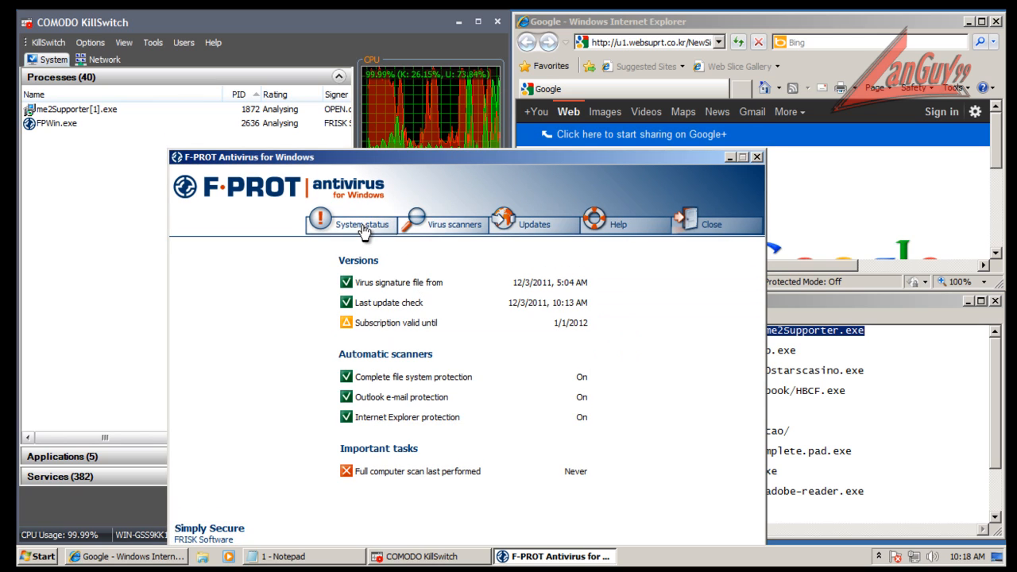
pyautogui.click(756, 156)
# Step: Copy the second link in the Notepad list, ending in freshftp.exe, and load it in Internet Explorer
pyautogui.moveTo(809, 354); pyautogui.dragTo(512, 355)
pyautogui.hotkey('ctrl', 'c')
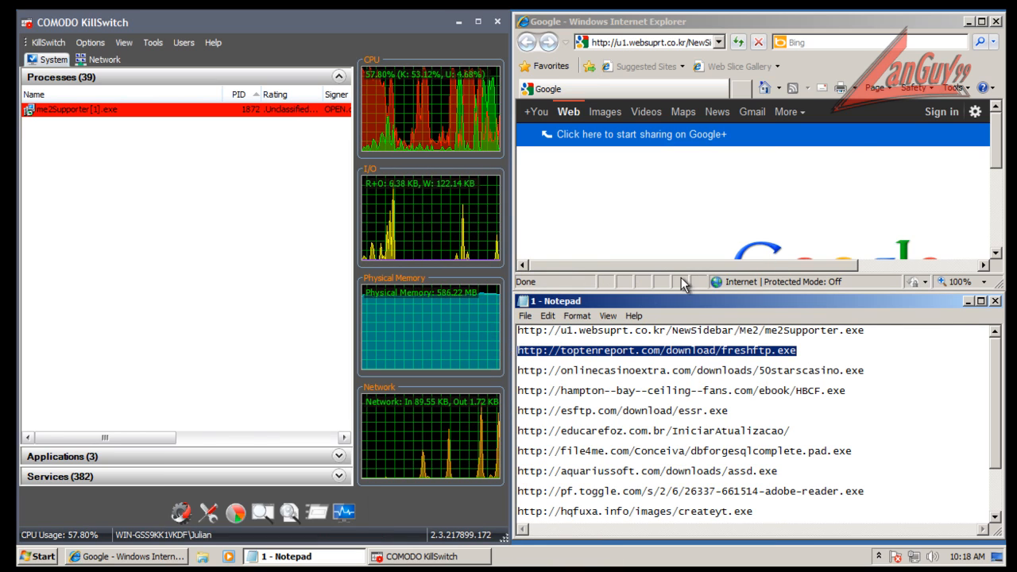
pyautogui.click(696, 46)
pyautogui.click(695, 46)
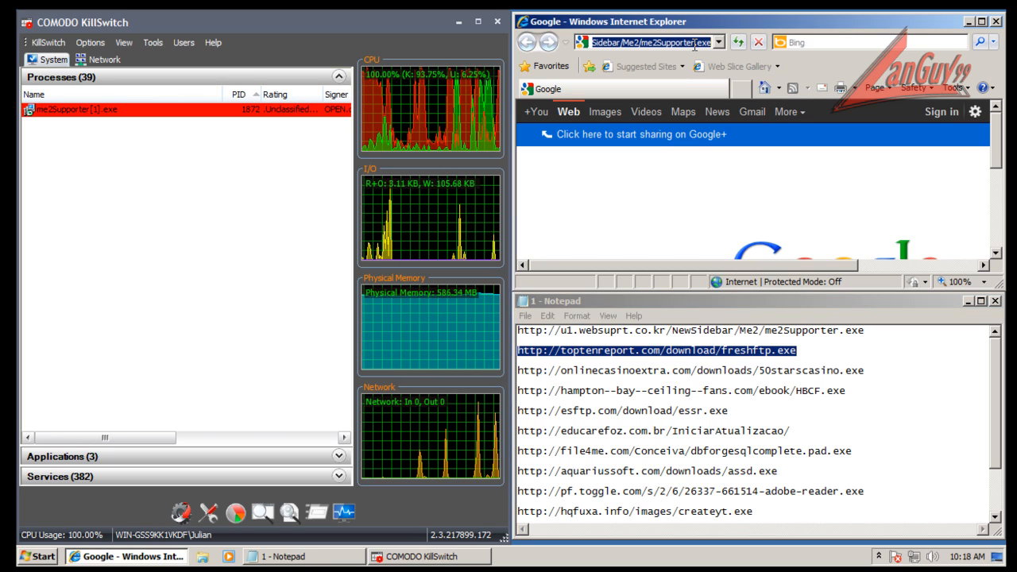
pyautogui.hotkey('ctrl', 'v')
pyautogui.press('Return')
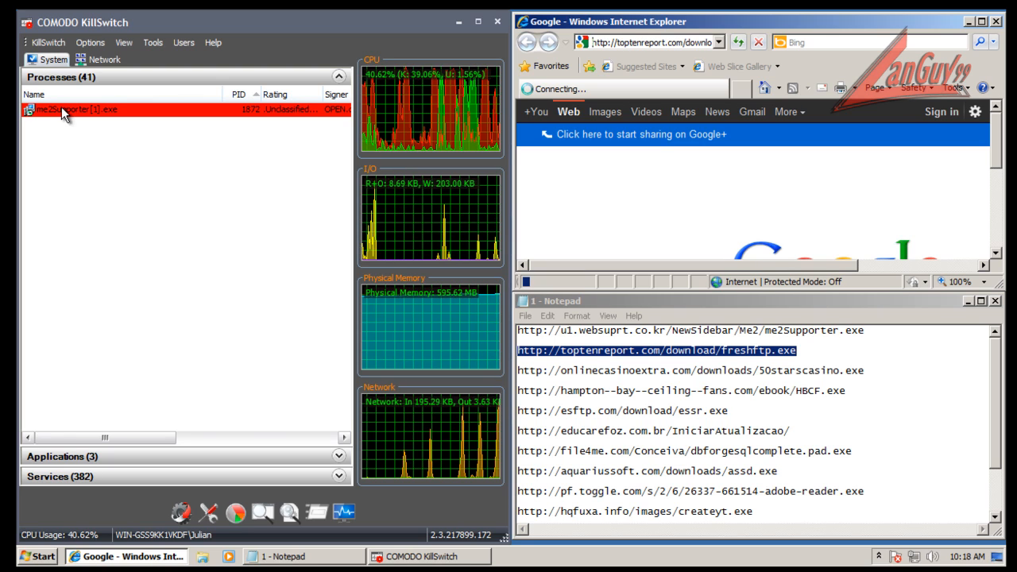
# Step: Bring up the freshftp.exe download prompt, run the file and allow it to make changes to the computer
pyautogui.moveTo(875, 539); pyautogui.dragTo(877, 543)
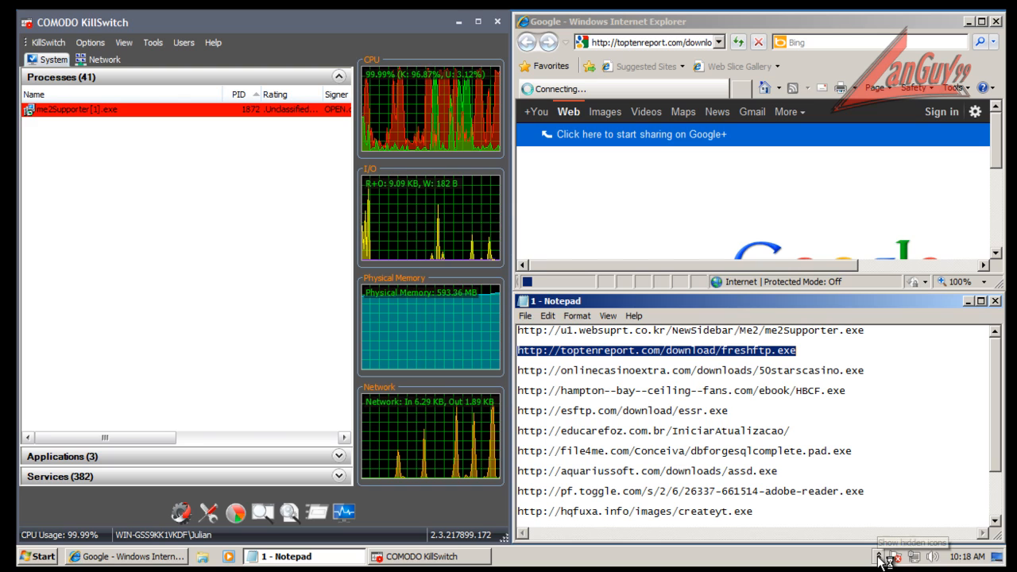
pyautogui.click(879, 557)
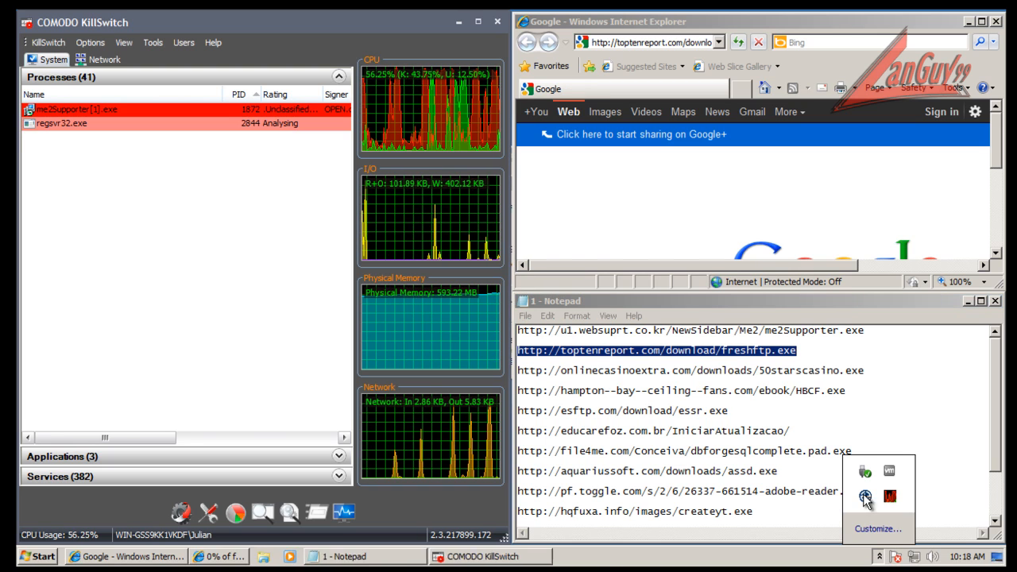
pyautogui.click(243, 556)
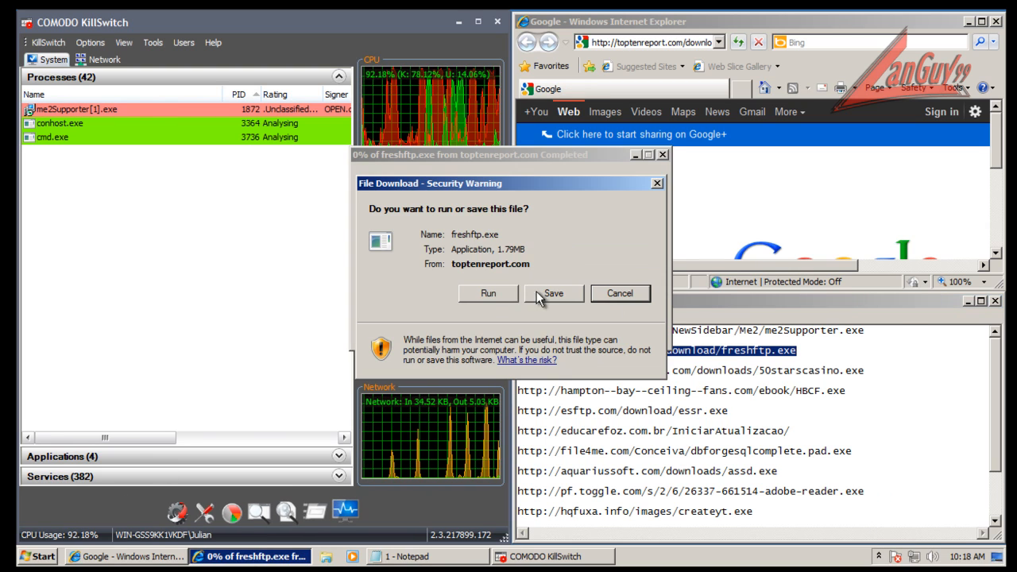
pyautogui.click(491, 300)
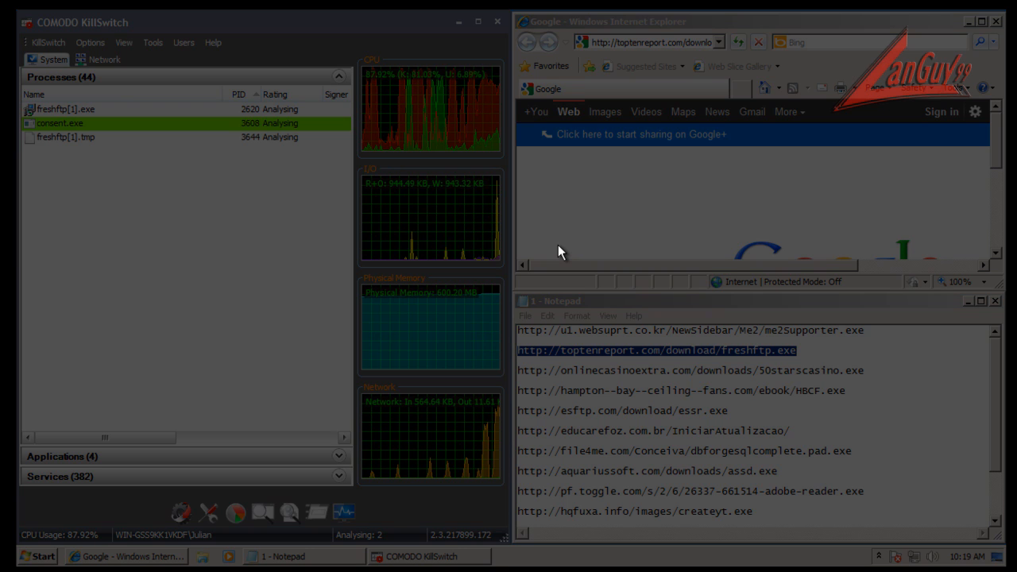
pyautogui.click(575, 298)
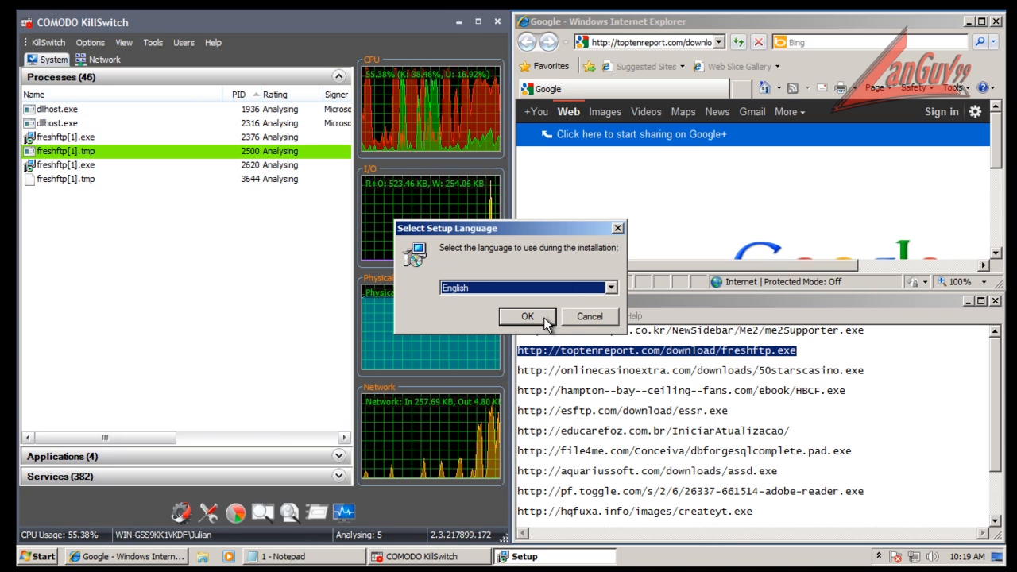
# Step: Install Fresh FTP Downloader in English, accepting the bundled RelevantKnowledge, AutoComplete Pro and Internet Speed Booster offers
pyautogui.click(528, 316)
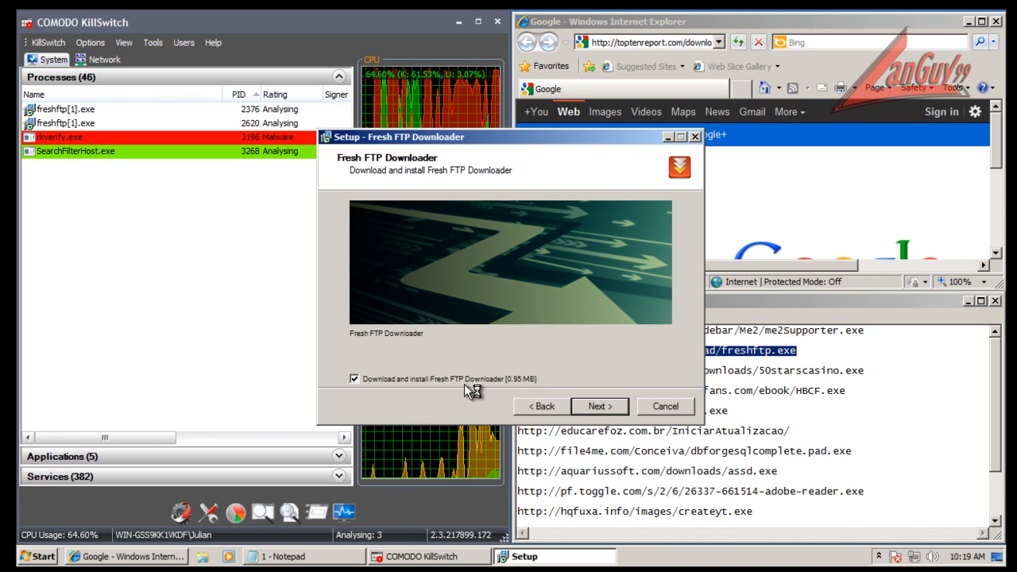
pyautogui.click(598, 403)
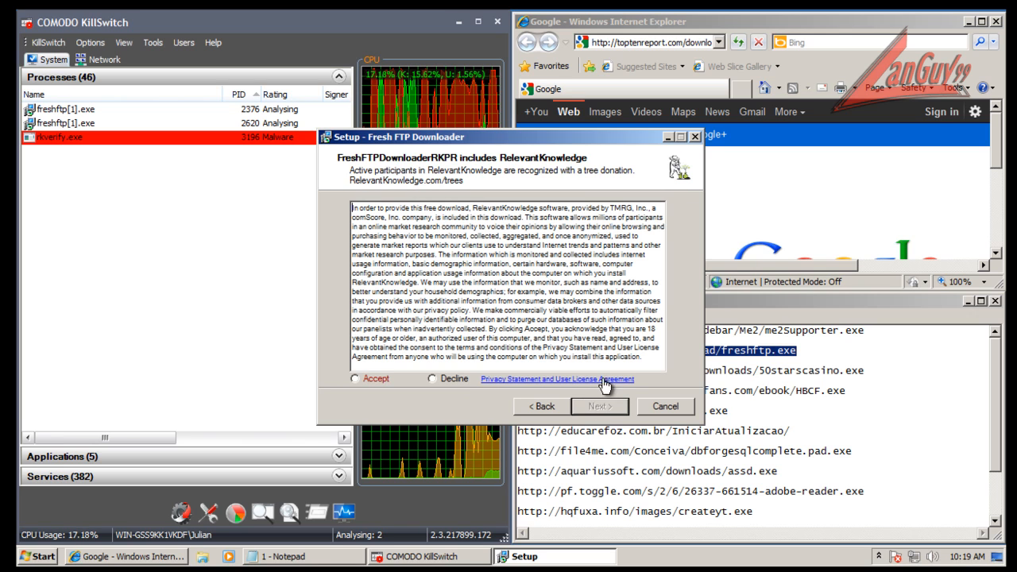
pyautogui.click(378, 379)
pyautogui.click(604, 405)
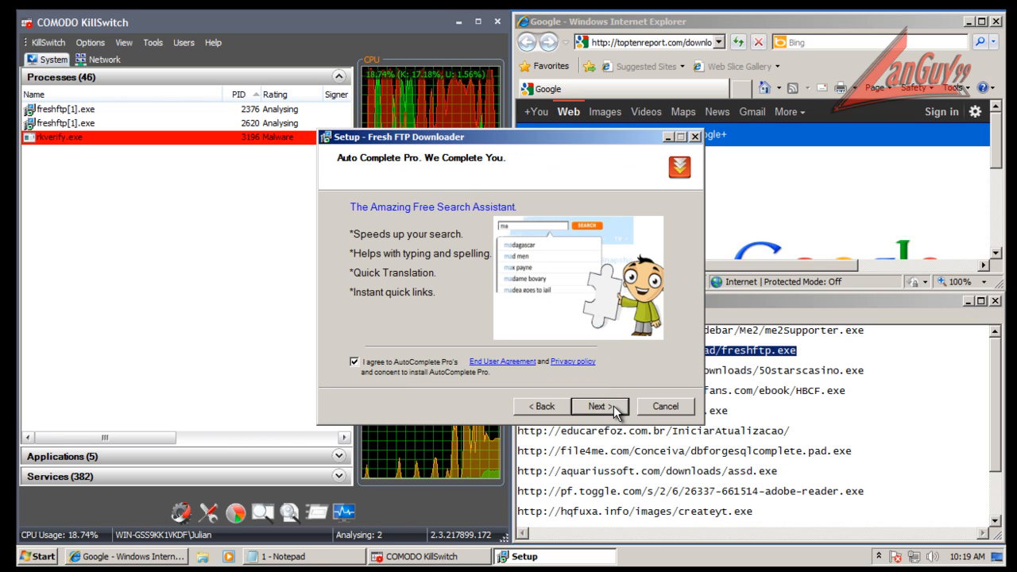
pyautogui.click(588, 405)
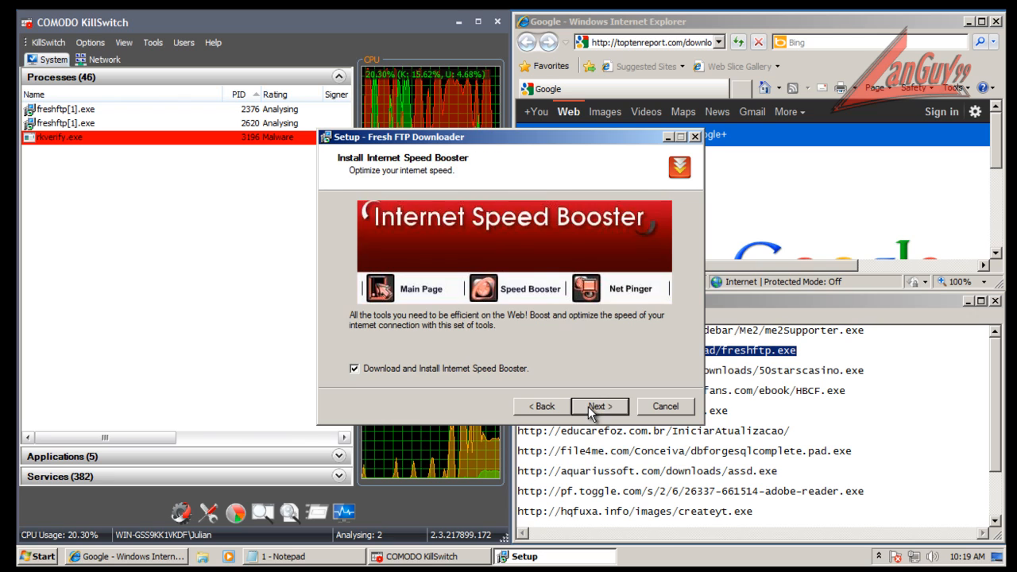
pyautogui.click(590, 405)
pyautogui.click(591, 404)
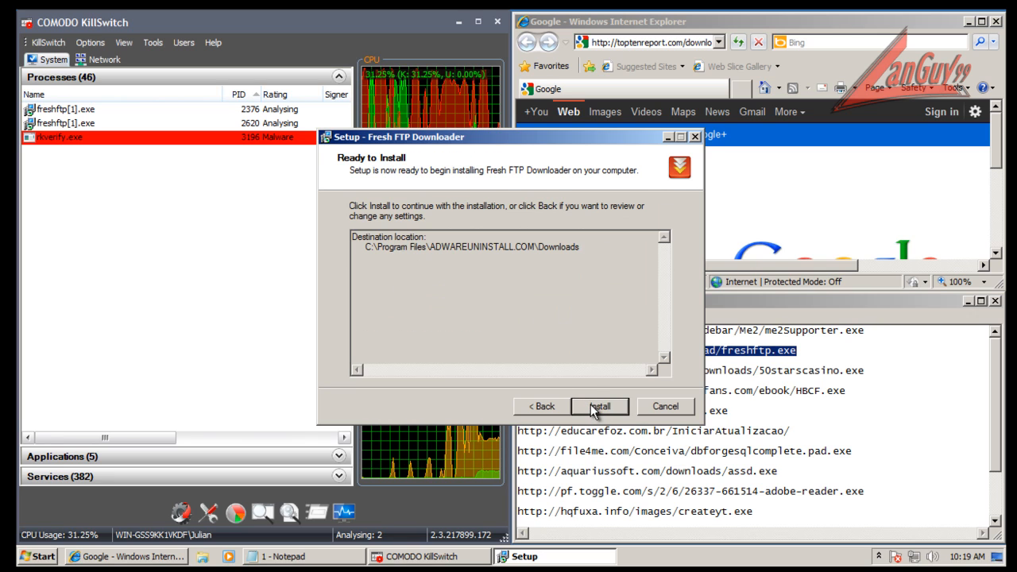
pyautogui.click(590, 405)
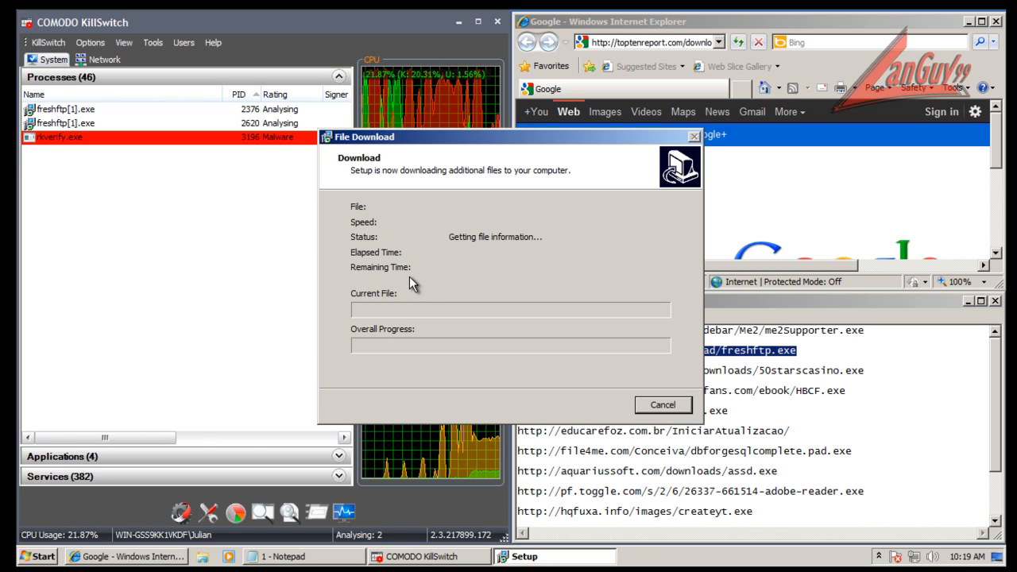
# Step: Bring the Internet Explorer, KillSwitch and Notepad windows in front of the Fresh FTP Downloader download window
pyautogui.click(763, 181)
pyautogui.click(423, 42)
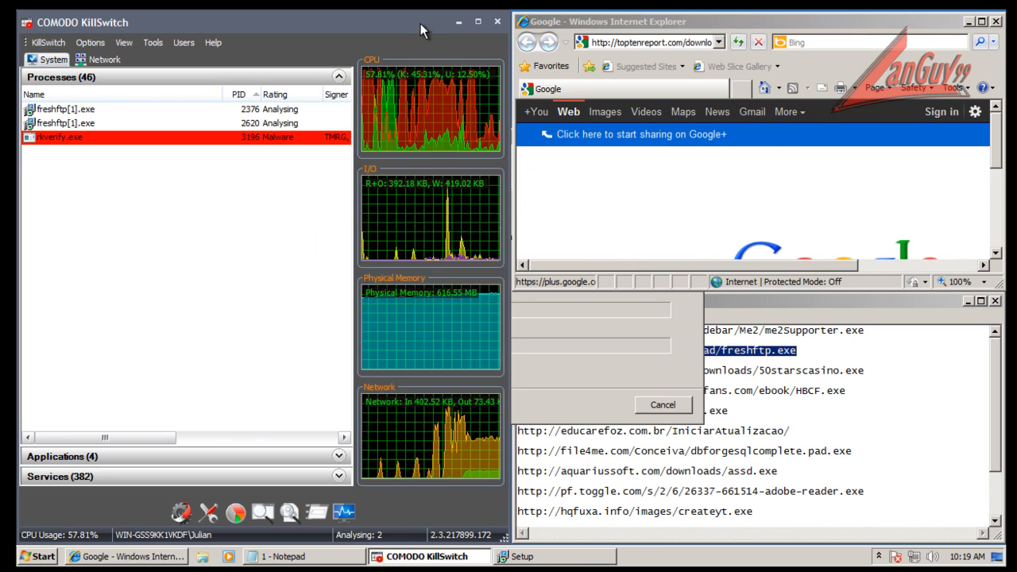
pyautogui.click(882, 313)
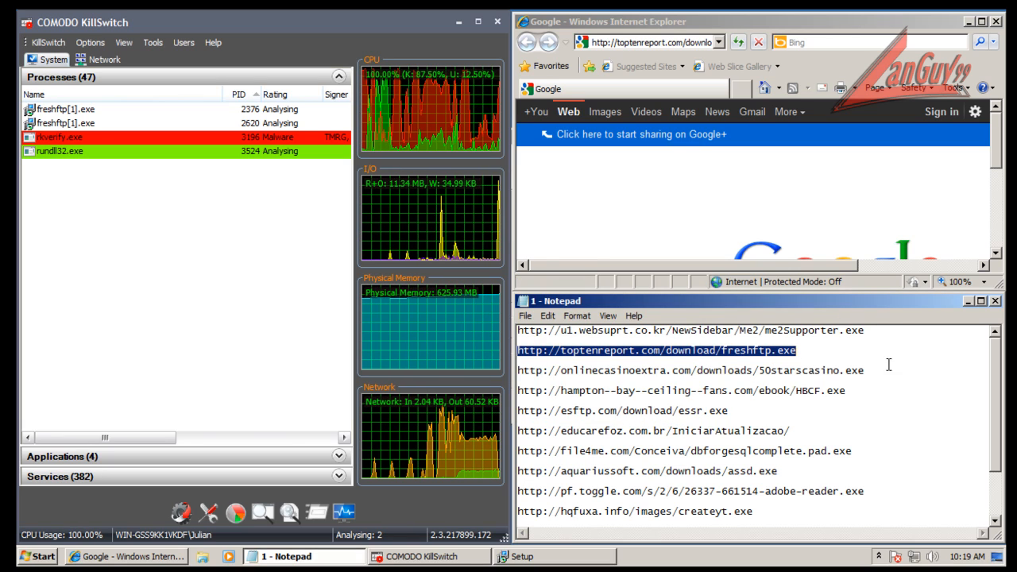
# Step: Copy the third Notepad link, ending in 50starscasino.exe, load it in Internet Explorer and run the file
pyautogui.click(879, 371)
pyautogui.hotkey('shift', 'Home')
pyautogui.hotkey('ctrl', 'c')
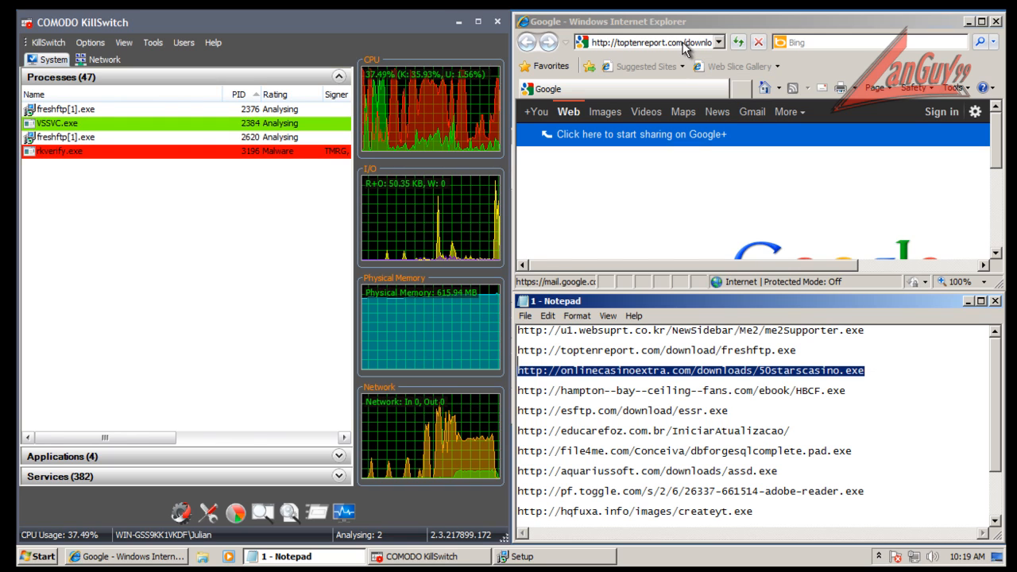
pyautogui.click(681, 43)
pyautogui.hotkey('ctrl', 'v')
pyautogui.press('Return')
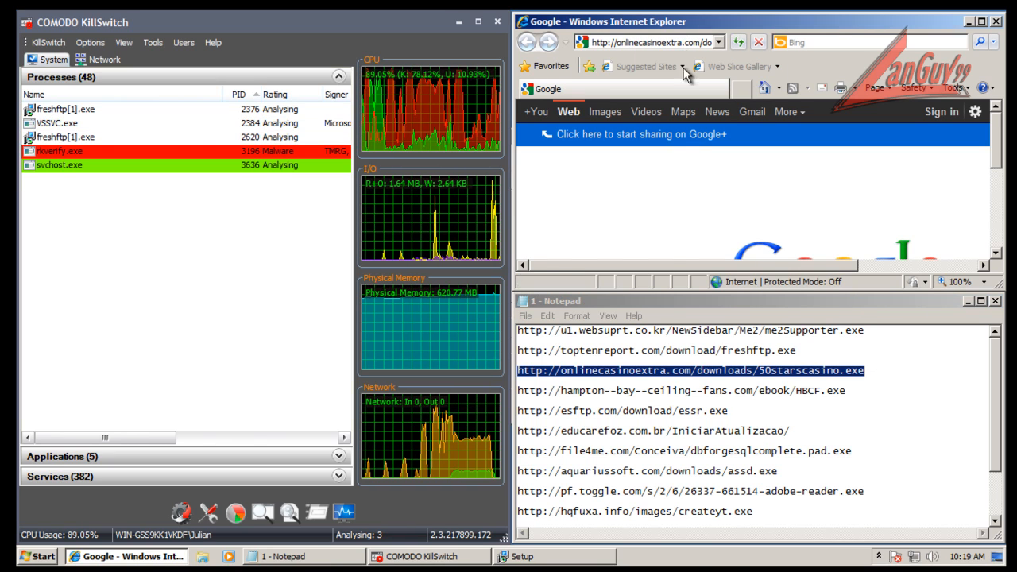
pyautogui.click(501, 286)
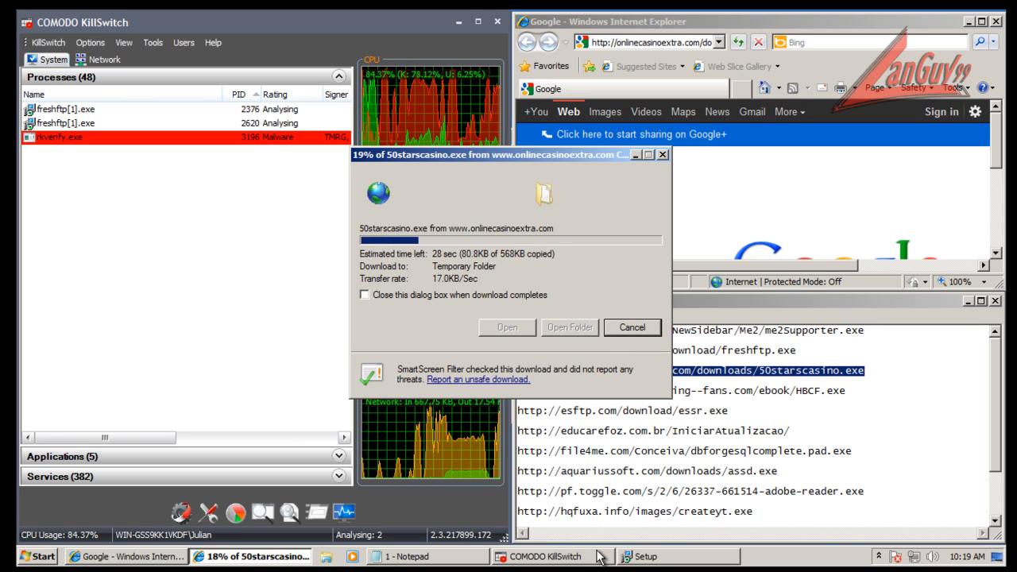
# Step: Mark 50starscasino[1].exe for disinfection in the F-PROT alert and allow the waiting installer to make changes to the computer
pyautogui.moveTo(600, 559)
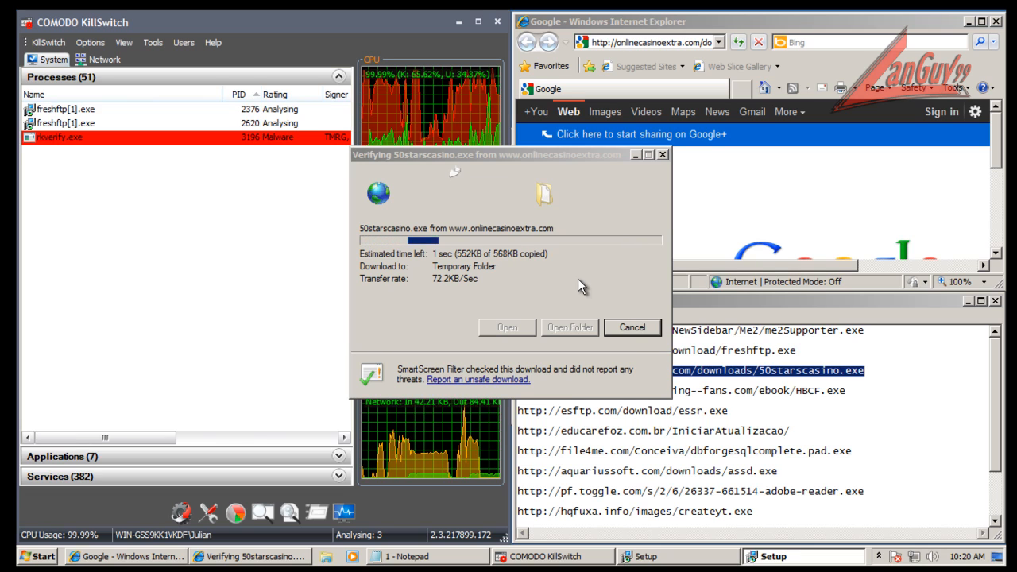
pyautogui.click(878, 557)
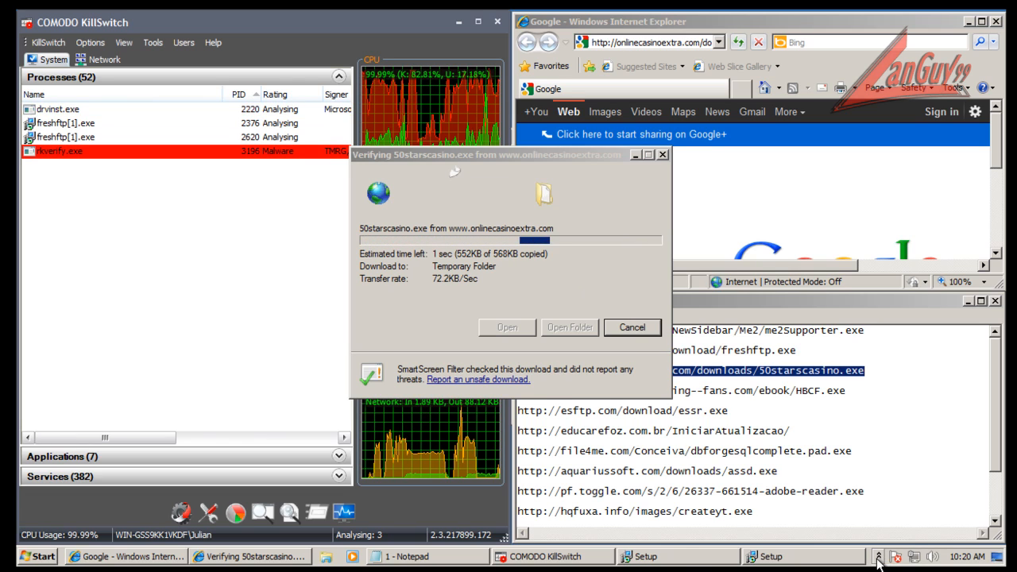
pyautogui.click(878, 558)
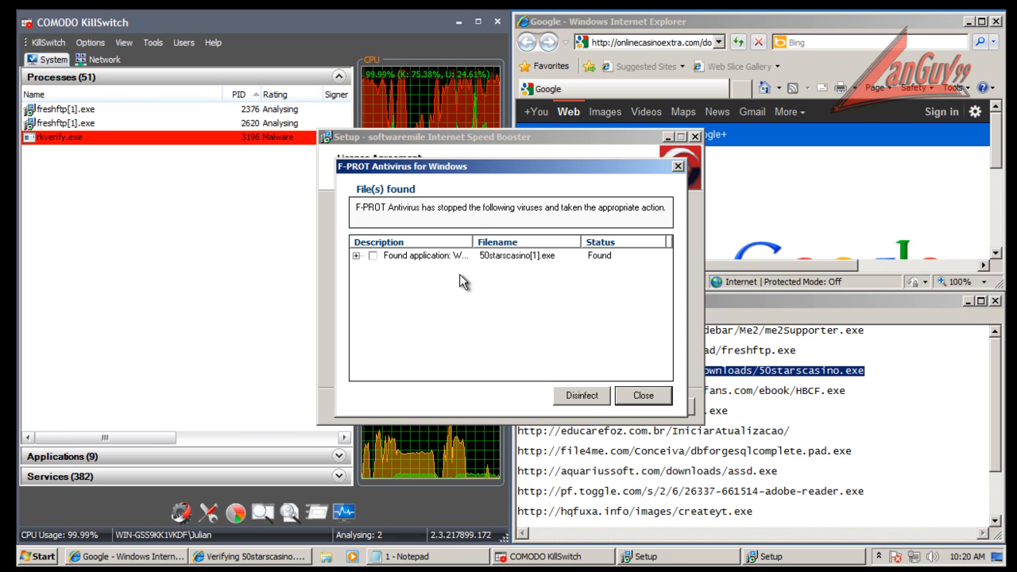
pyautogui.click(372, 255)
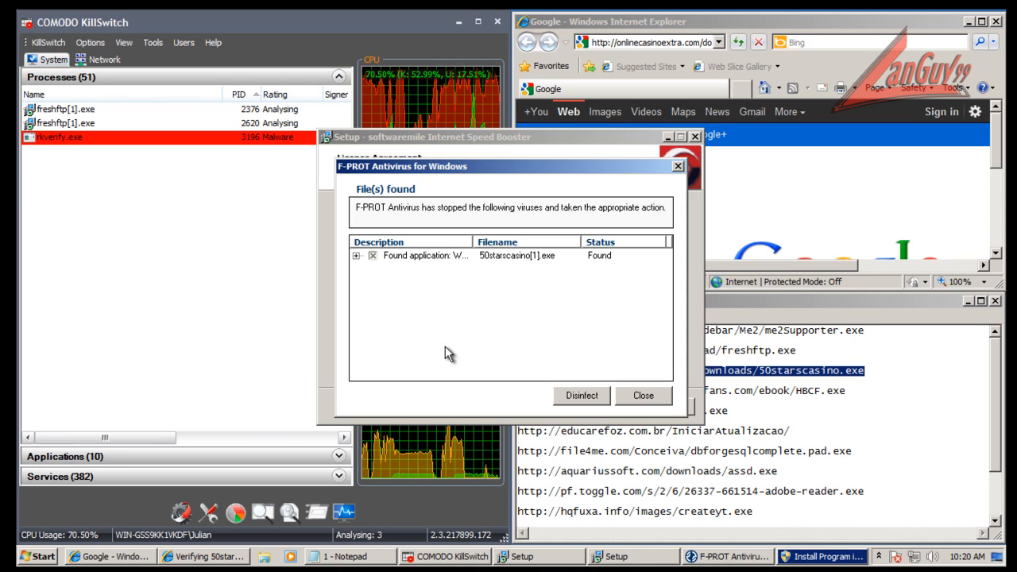
pyautogui.click(592, 401)
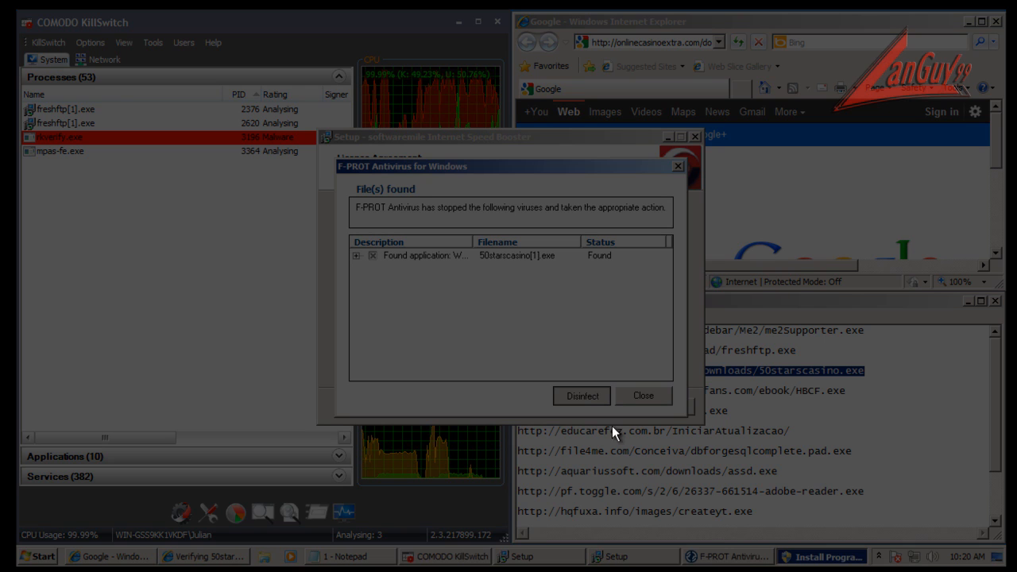
pyautogui.click(585, 299)
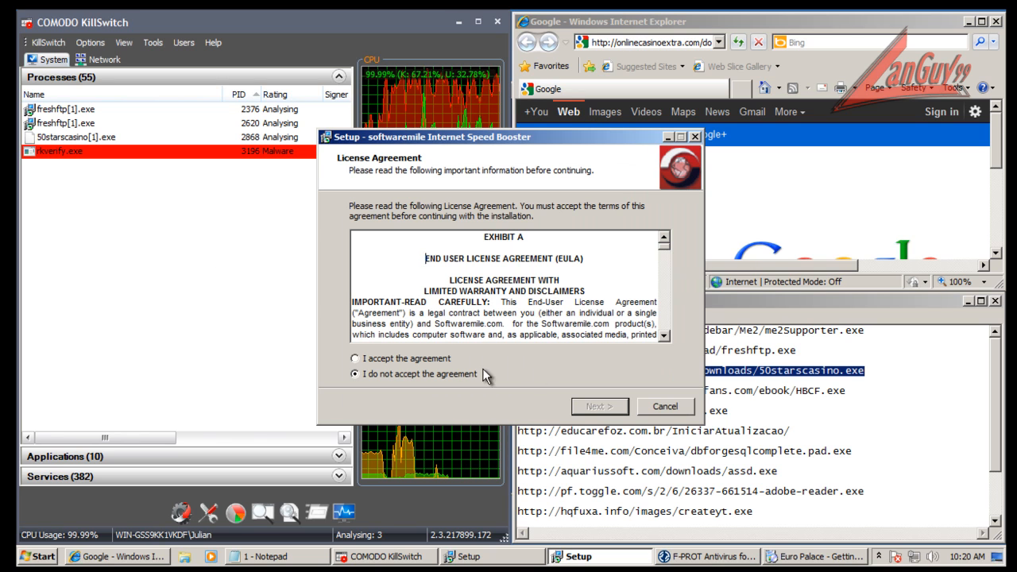
# Step: Accept the Internet Speed Booster license agreement and continue the setup with the standard Ask Toolbar installation
pyautogui.click(421, 358)
pyautogui.click(600, 406)
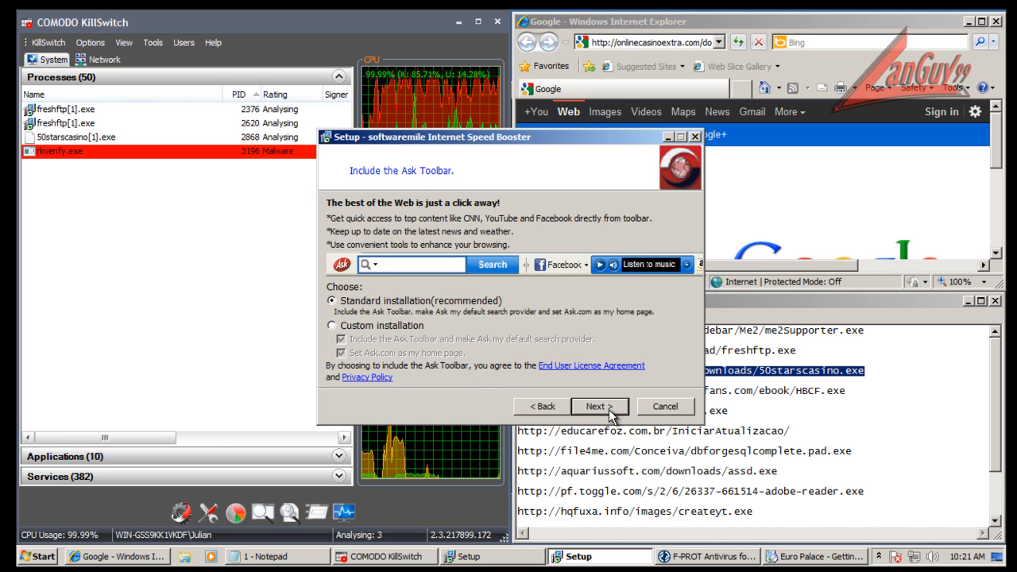
pyautogui.click(600, 406)
# Step: Recheck the F-PROT alert for 50starscasino[1].exe and start the Euro Palace casino installation
pyautogui.click(732, 557)
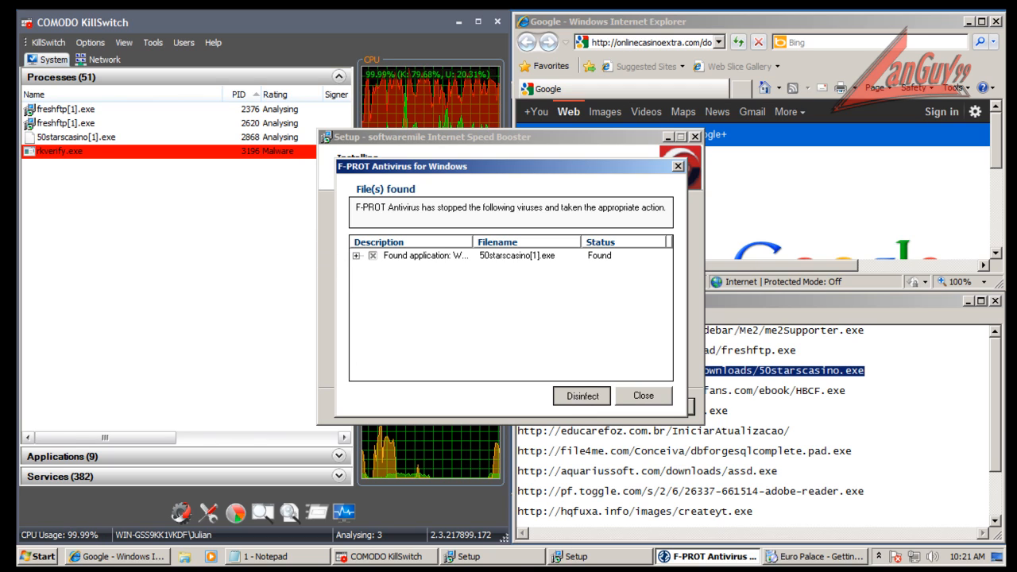
pyautogui.click(829, 563)
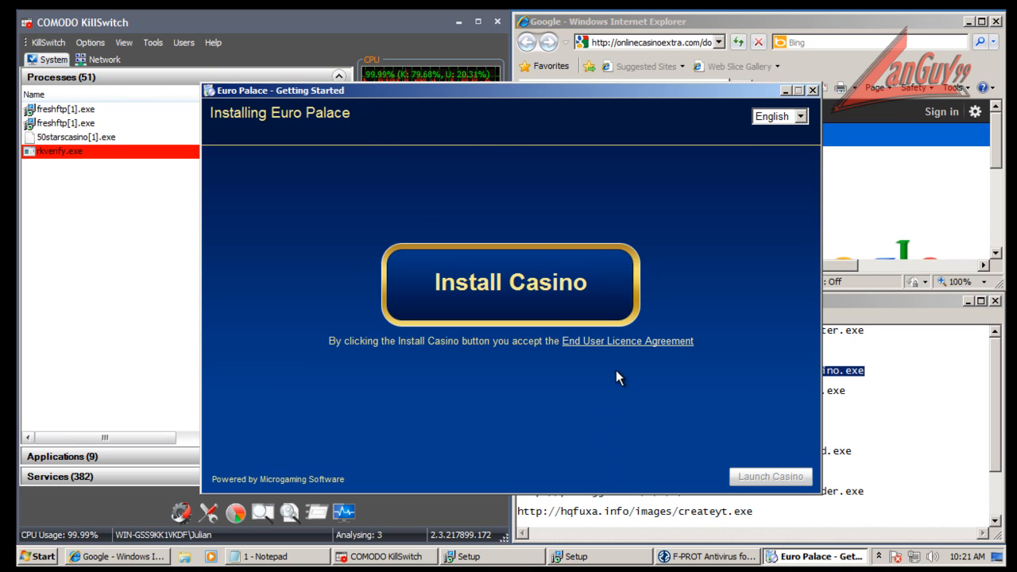
pyautogui.click(560, 296)
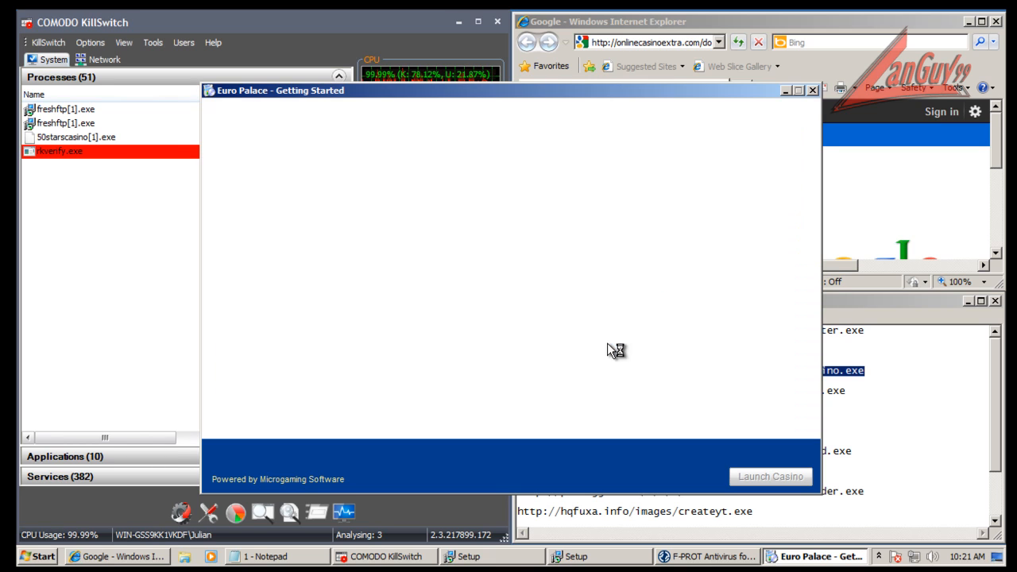
# Step: Minimize the Euro Palace installer and set KillSwitch to stop hiding safe processes
pyautogui.click(785, 89)
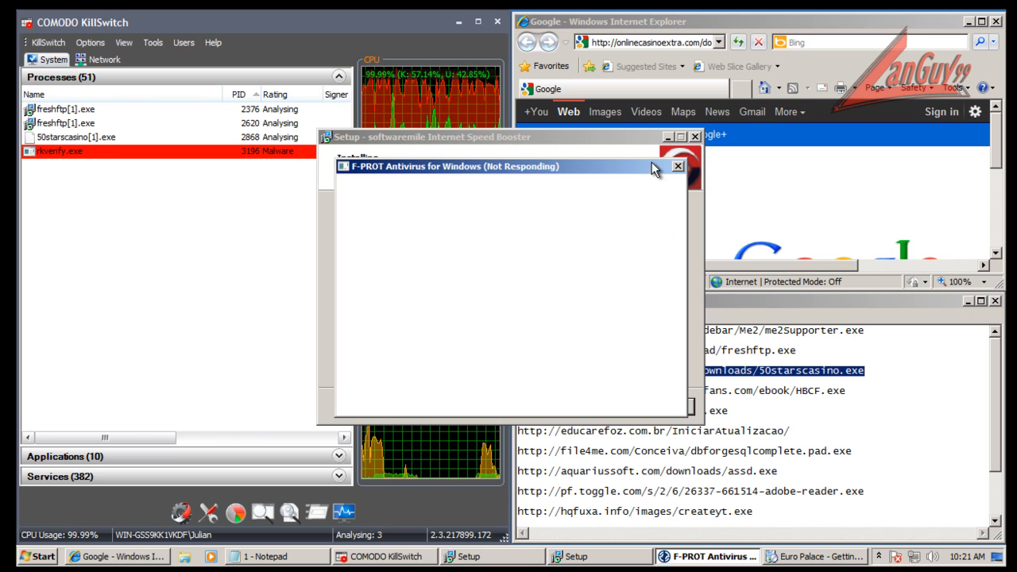
pyautogui.moveTo(375, 65)
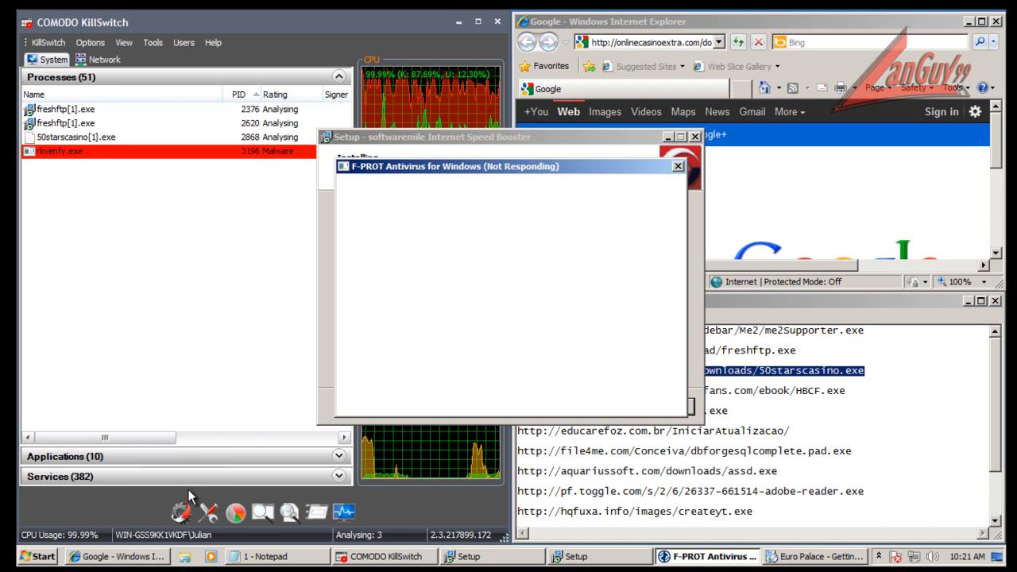
pyautogui.click(154, 437)
pyautogui.moveTo(154, 436); pyautogui.dragTo(114, 438)
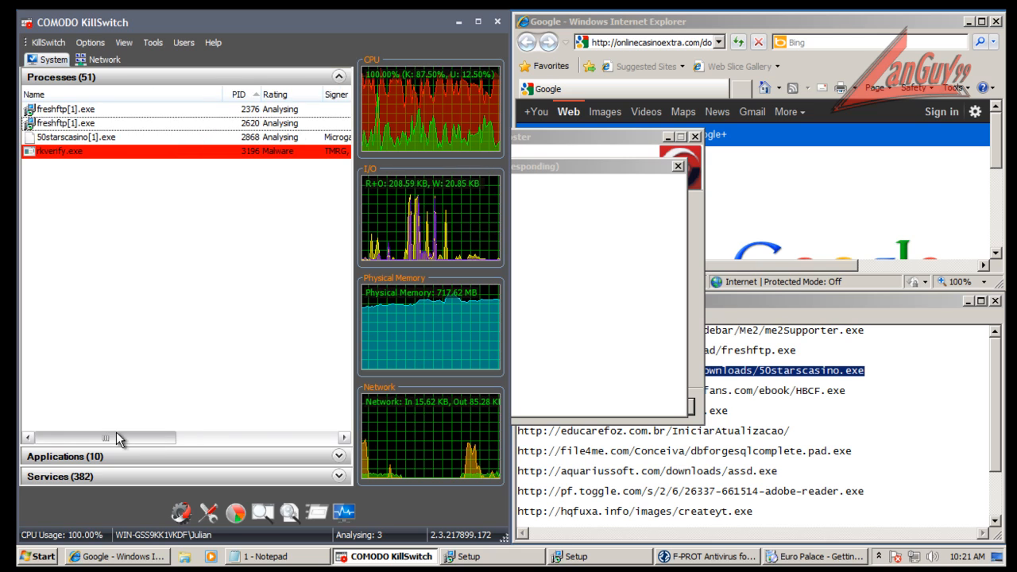
pyautogui.click(123, 42)
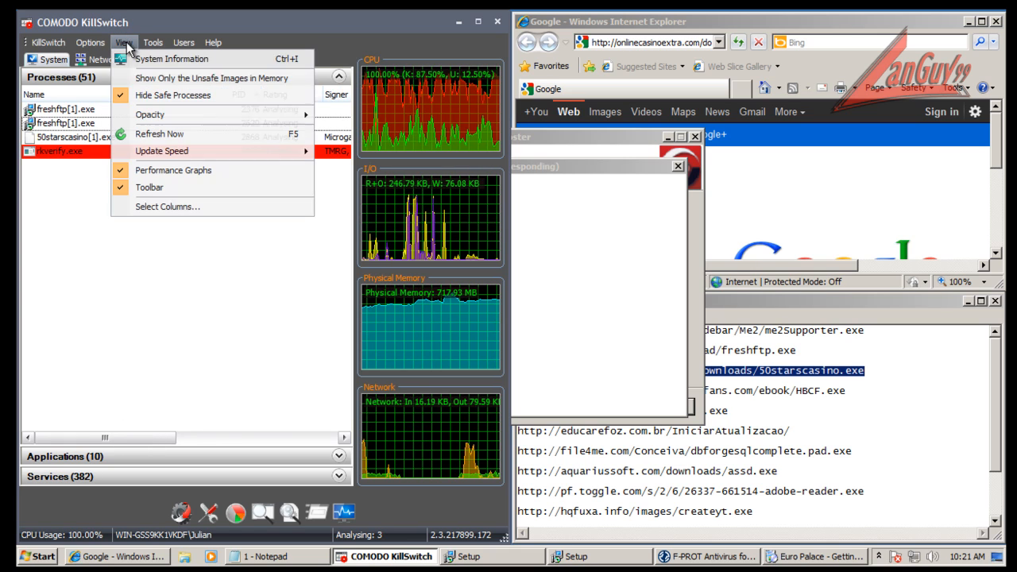
pyautogui.click(149, 98)
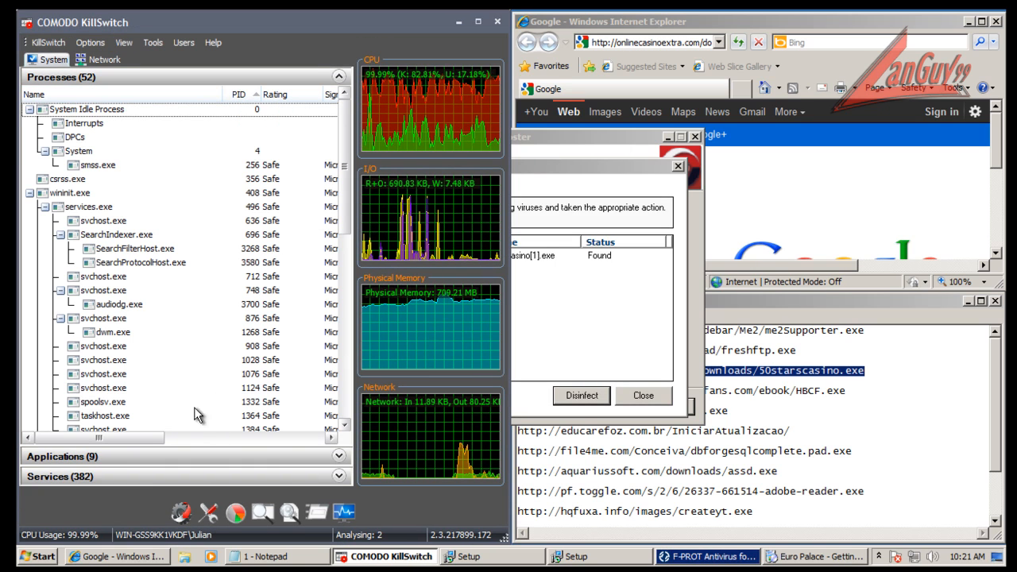
# Step: Examine the ratings, signers and process tree of the downloaded installers, and check on the Euro Palace installer window
pyautogui.moveTo(161, 437); pyautogui.dragTo(227, 436)
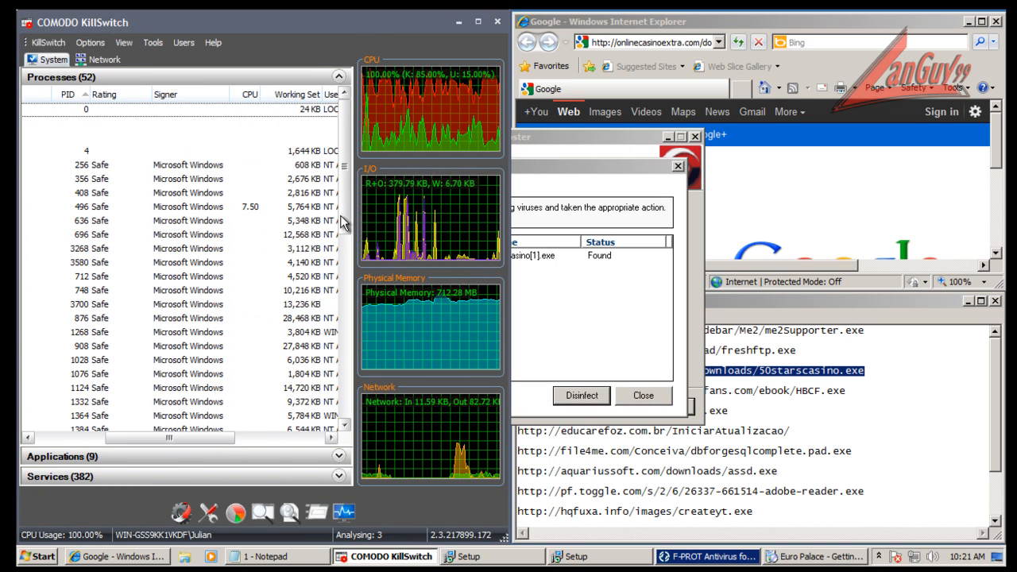
pyautogui.moveTo(344, 203); pyautogui.dragTo(332, 381)
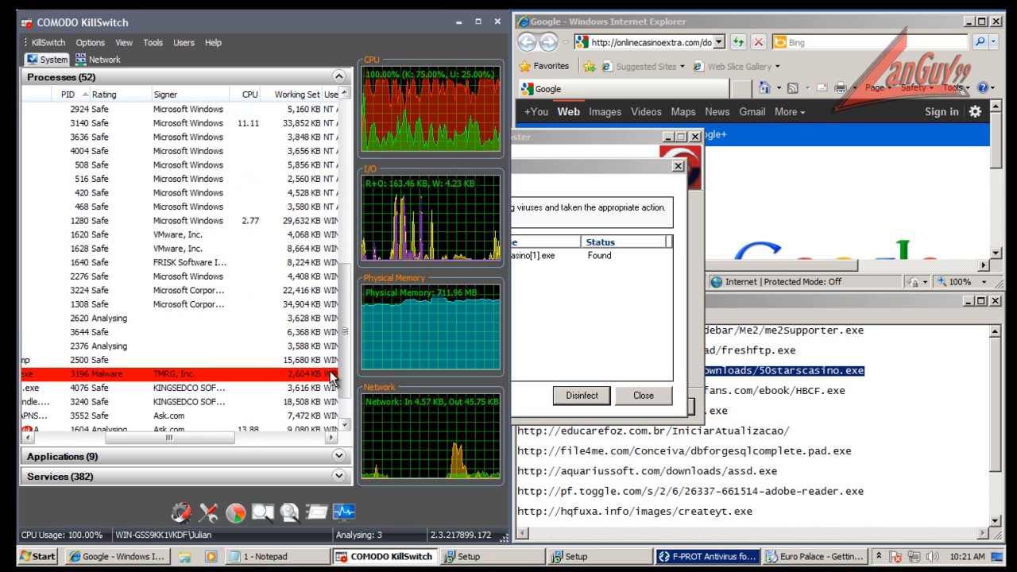
pyautogui.scroll(-1, 332, 389)
pyautogui.moveTo(159, 441); pyautogui.dragTo(190, 451)
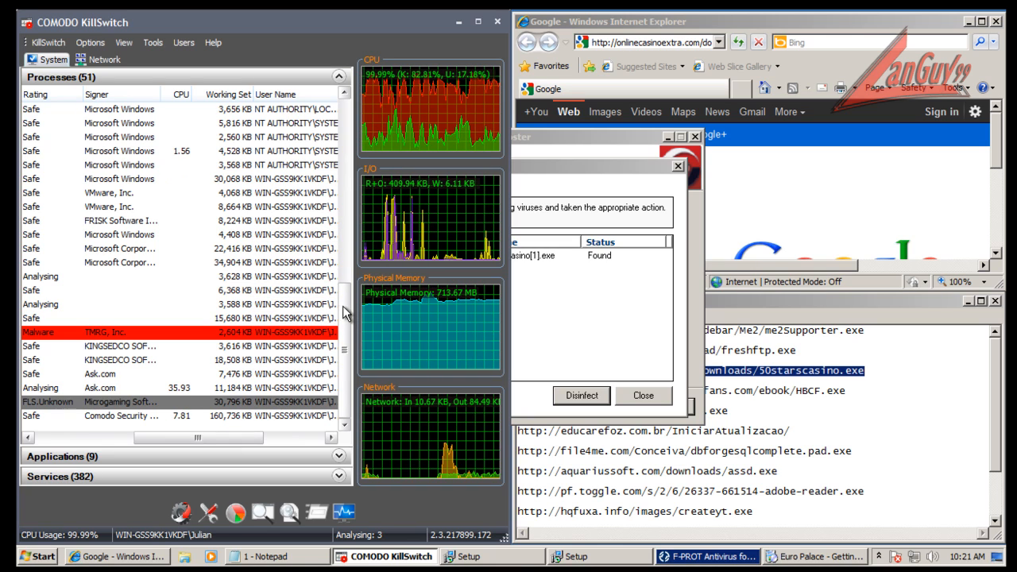
pyautogui.moveTo(172, 436); pyautogui.dragTo(149, 438)
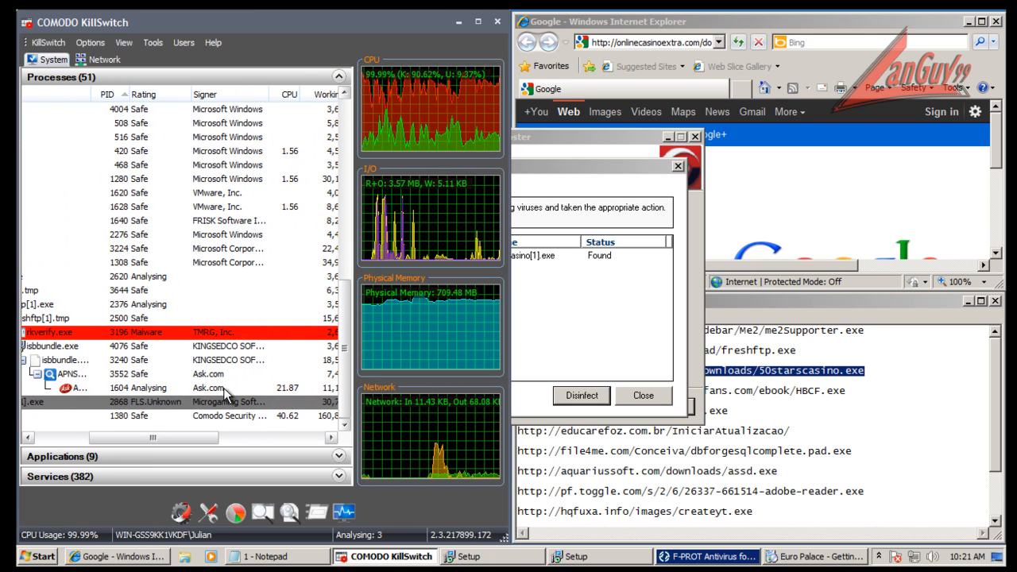
pyautogui.click(223, 387)
pyautogui.click(777, 560)
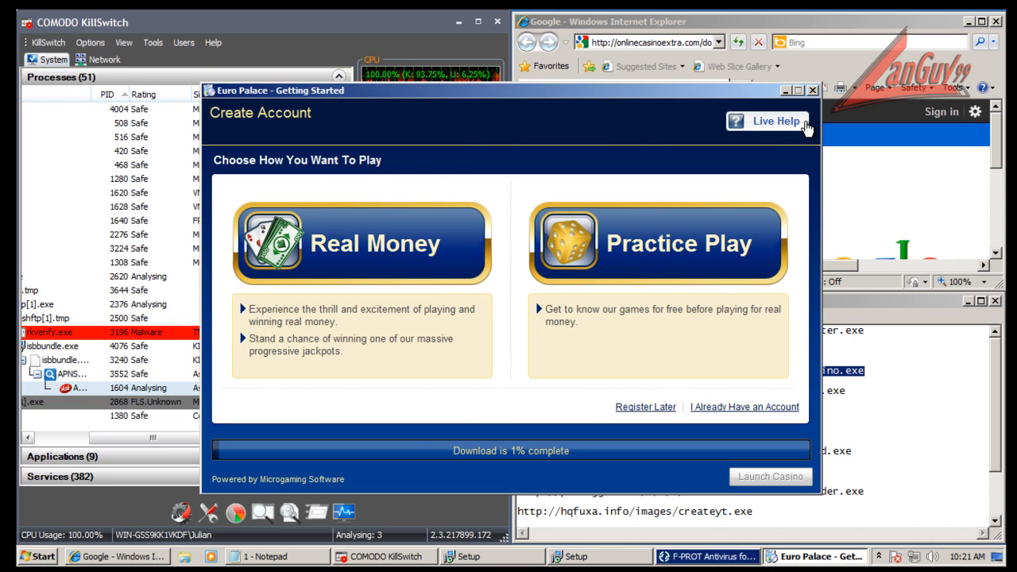
pyautogui.click(785, 90)
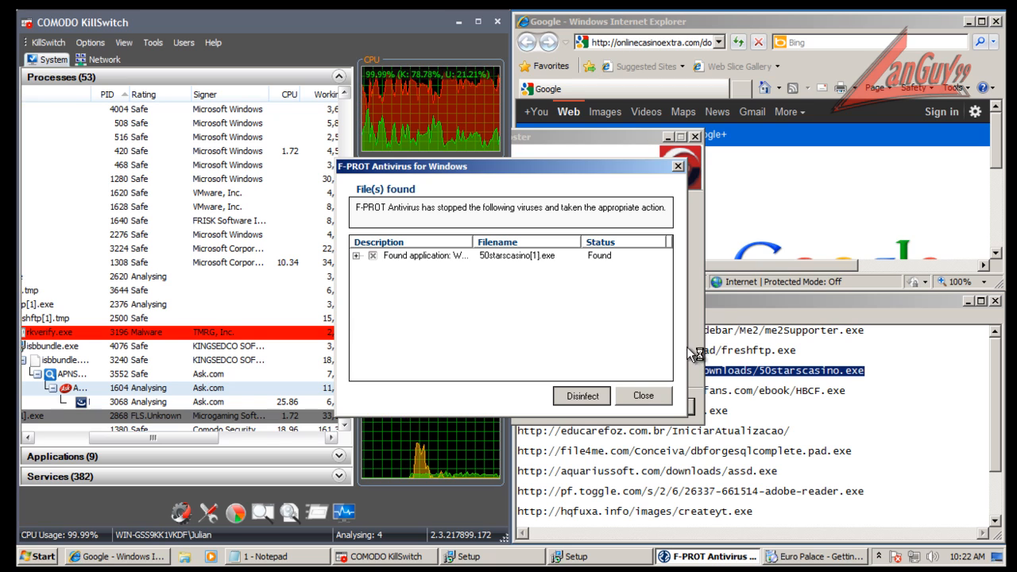
pyautogui.moveTo(167, 436)
pyautogui.mouseDown()
pyautogui.moveTo(242, 438)
pyautogui.moveTo(175, 453)
pyautogui.mouseUp()
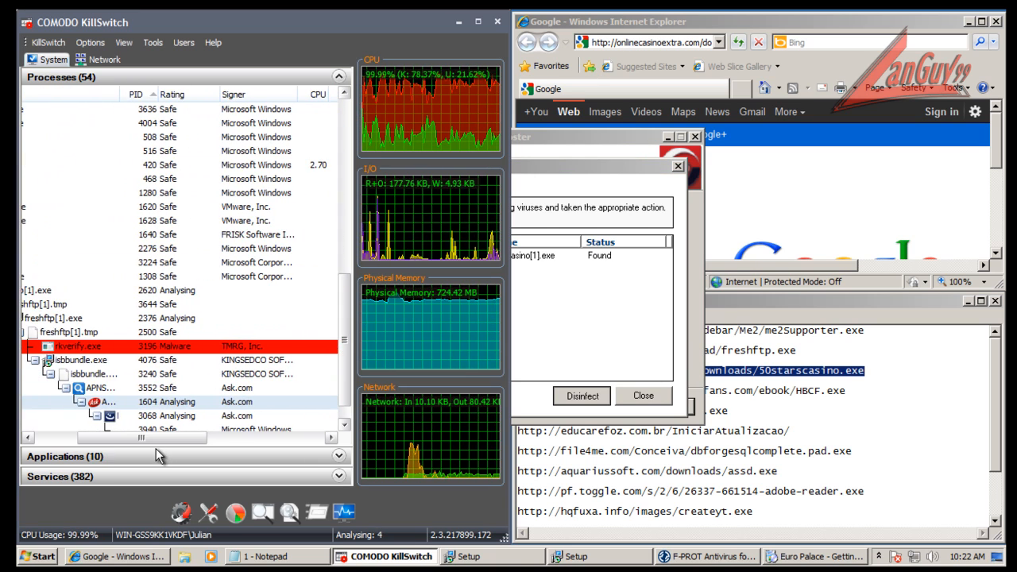
pyautogui.moveTo(189, 438); pyautogui.dragTo(150, 445)
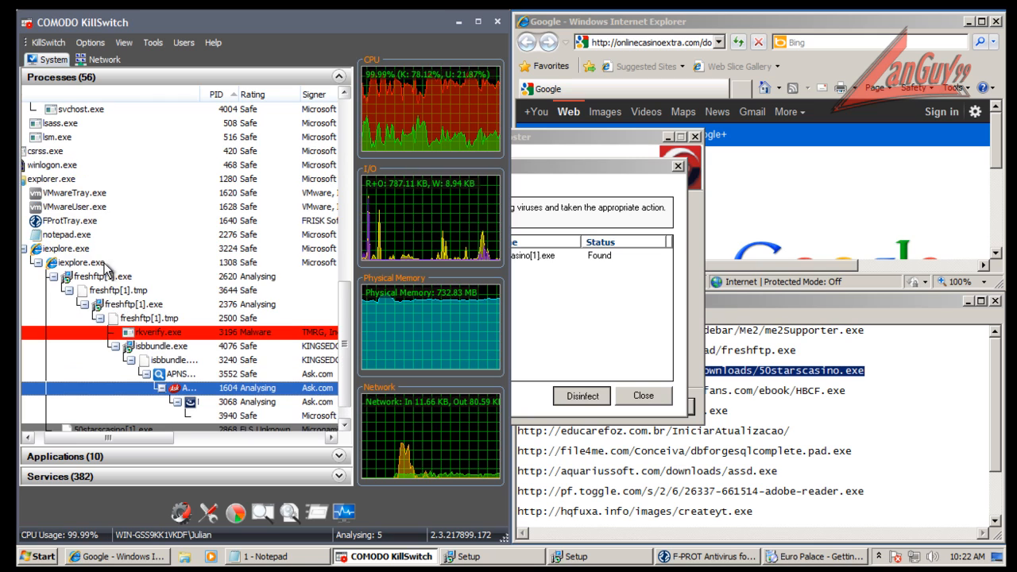
# Step: Kill the topmost freshftp[1].exe process under iexplore.exe and confirm it
pyautogui.rightClick(105, 276)
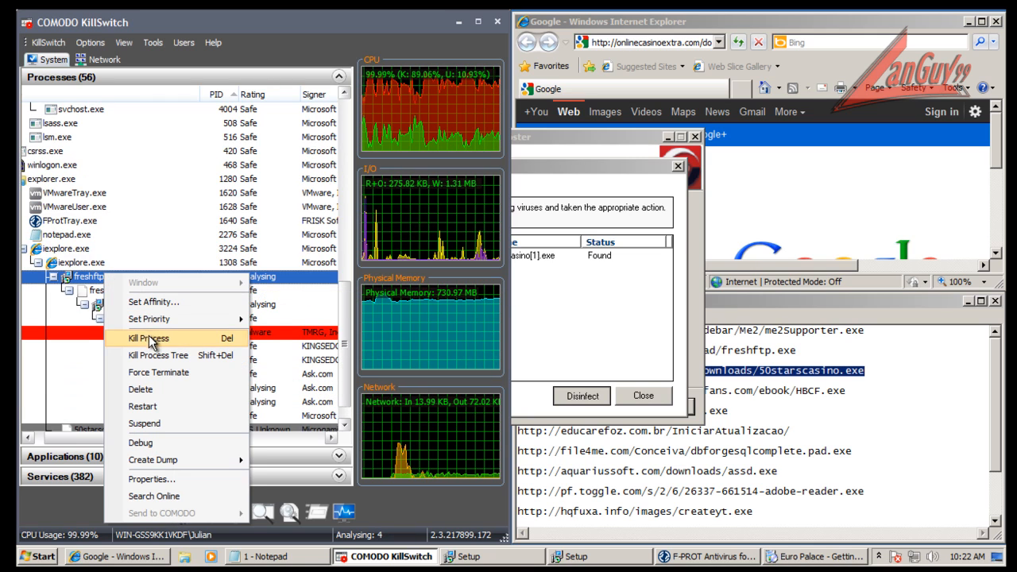
pyautogui.click(151, 332)
pyautogui.click(314, 319)
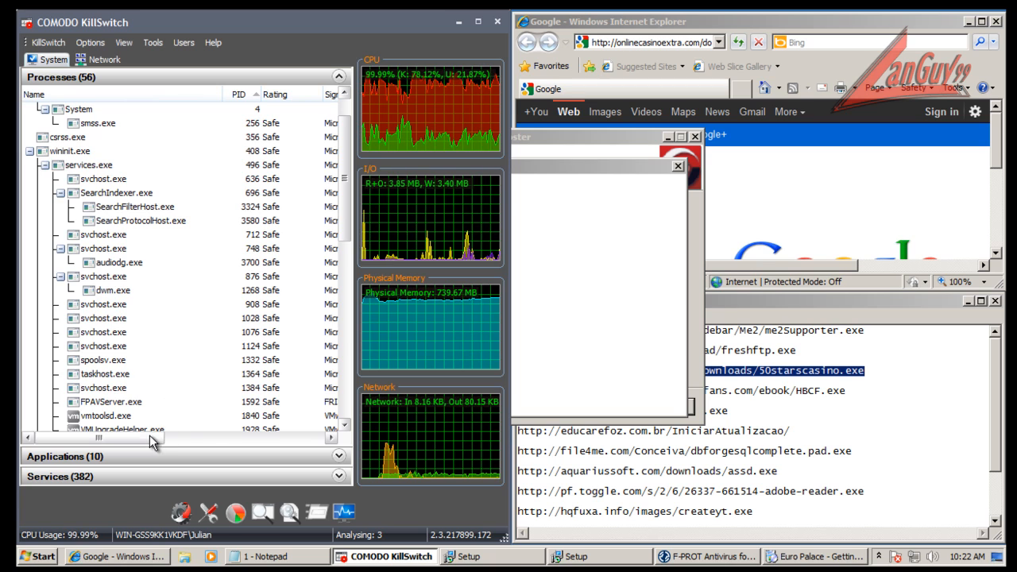
# Step: Kill the whole process tree of the remaining top-level freshftp[1].tmp and confirm it
pyautogui.moveTo(150, 433); pyautogui.dragTo(212, 434)
pyautogui.scroll(-10, 226, 403)
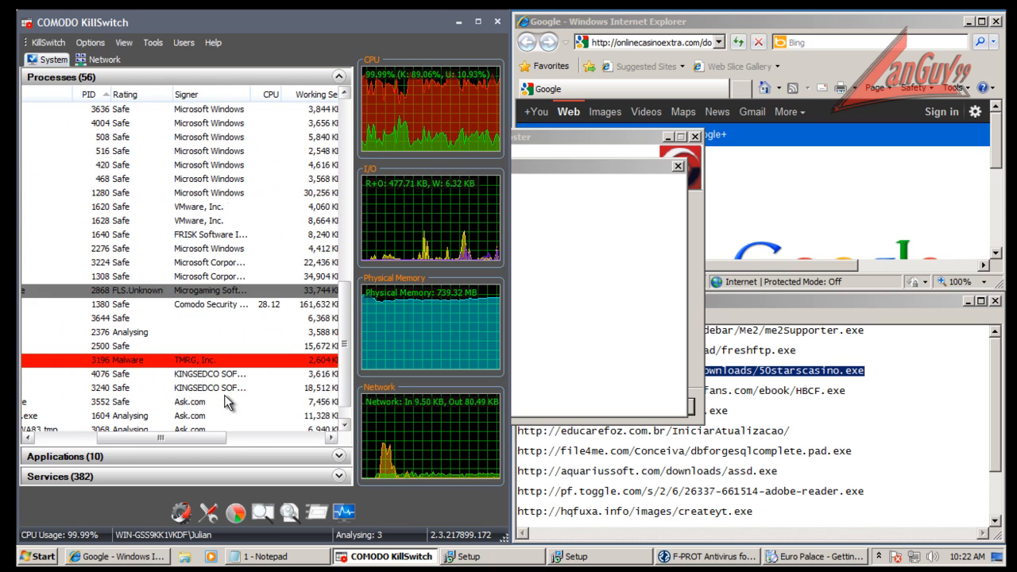
pyautogui.moveTo(213, 437); pyautogui.dragTo(83, 437)
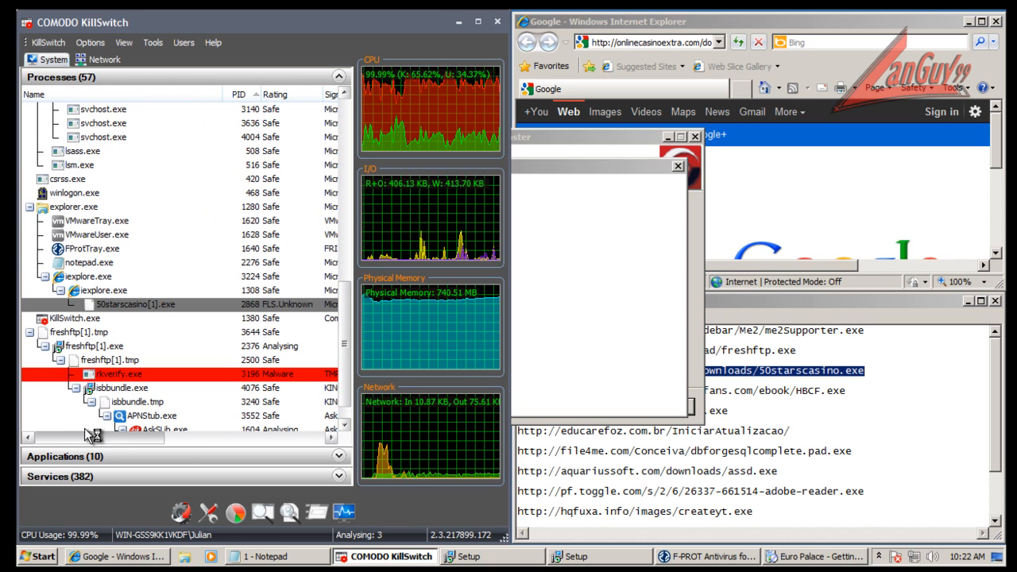
pyautogui.rightClick(80, 337)
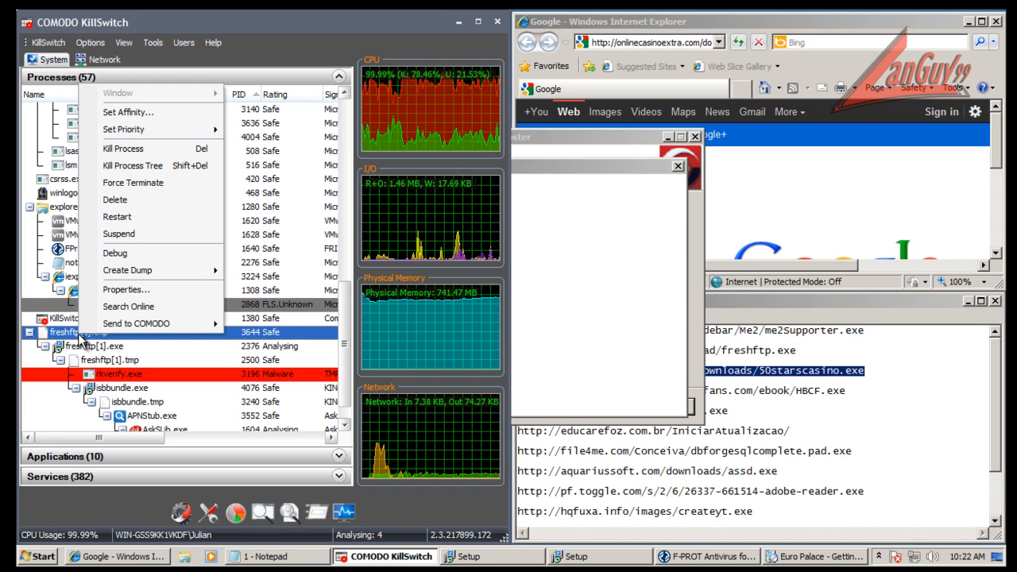
pyautogui.click(159, 167)
pyautogui.click(332, 325)
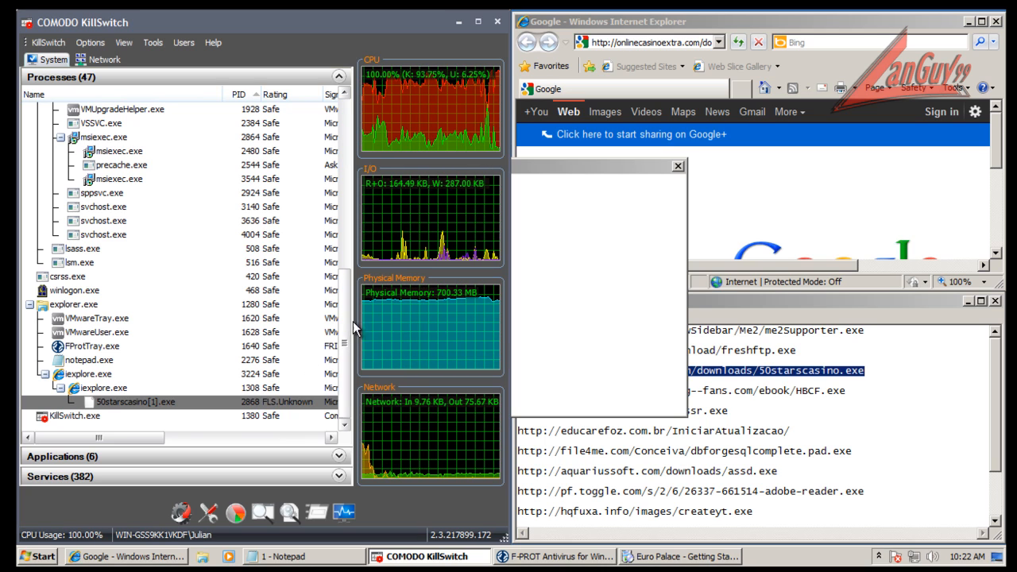
# Step: Bring the F-PROT alert to the front and try to disinfect 50starscasino[1].exe
pyautogui.click(654, 556)
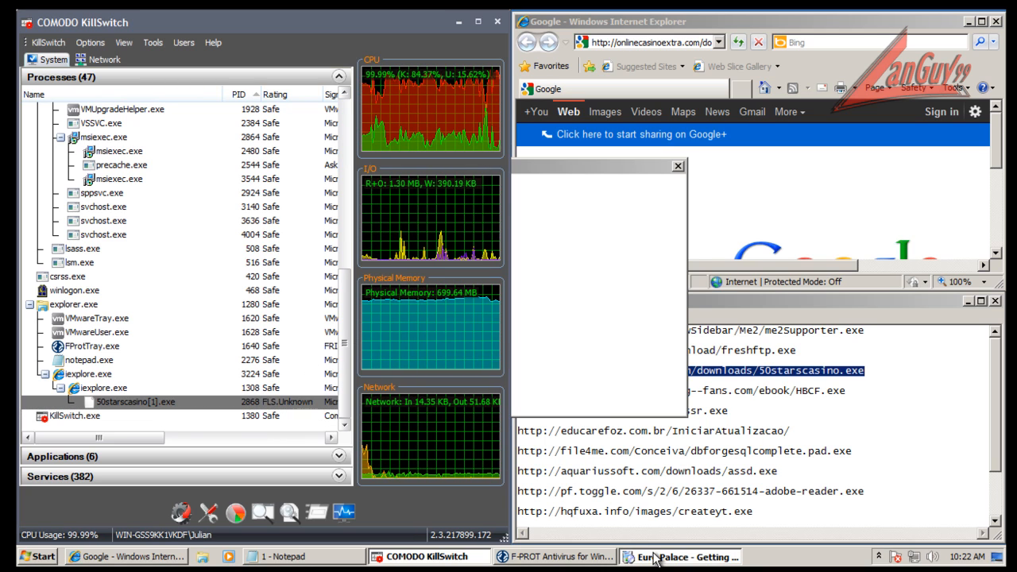
pyautogui.click(655, 556)
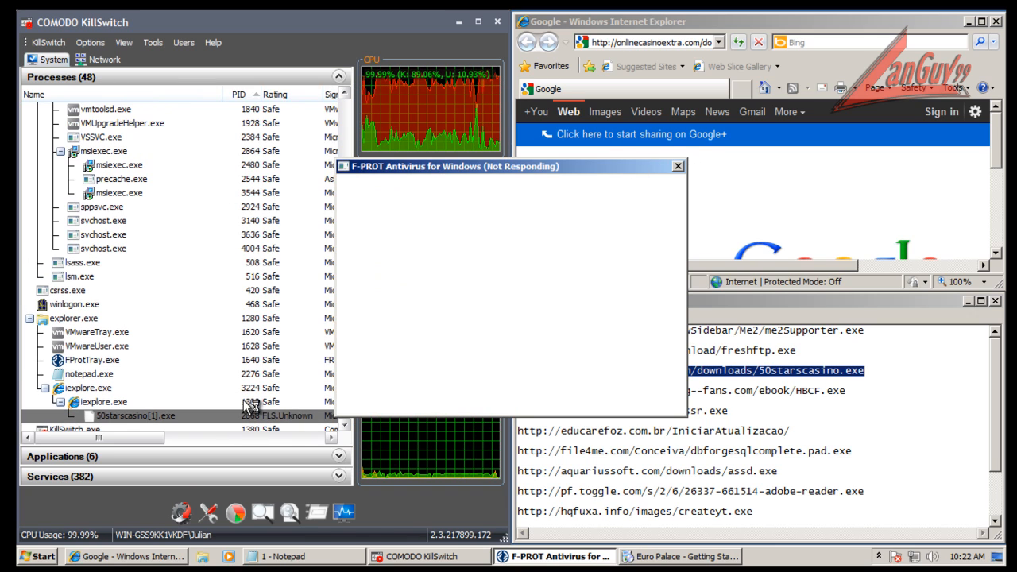
pyautogui.click(345, 429)
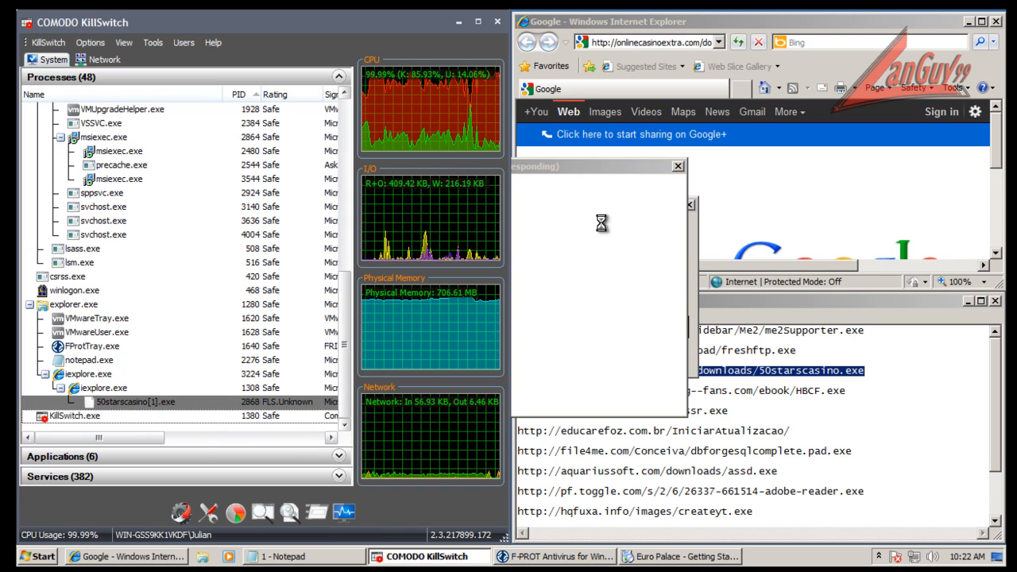
pyautogui.click(691, 236)
pyautogui.click(374, 324)
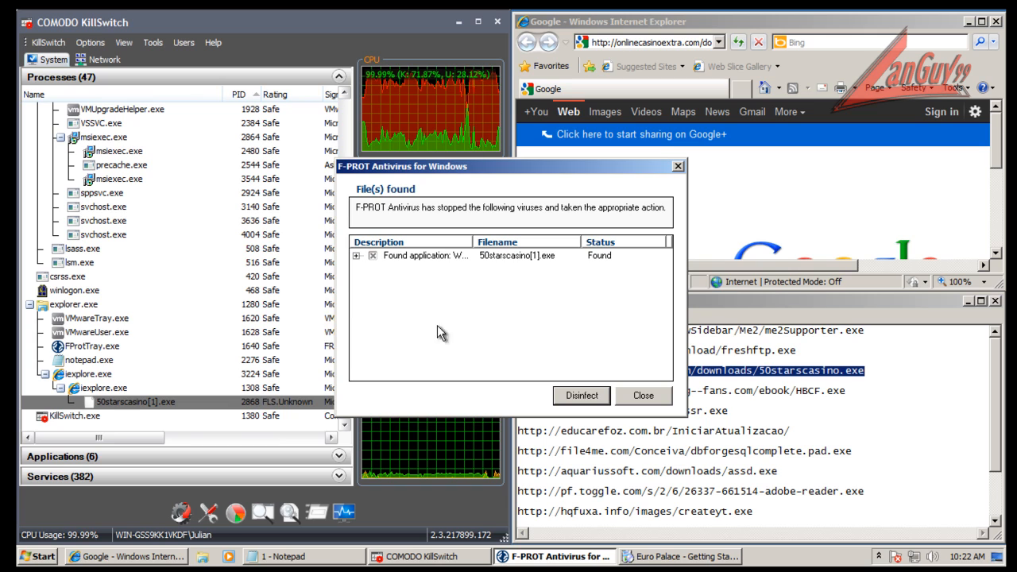
pyautogui.click(589, 393)
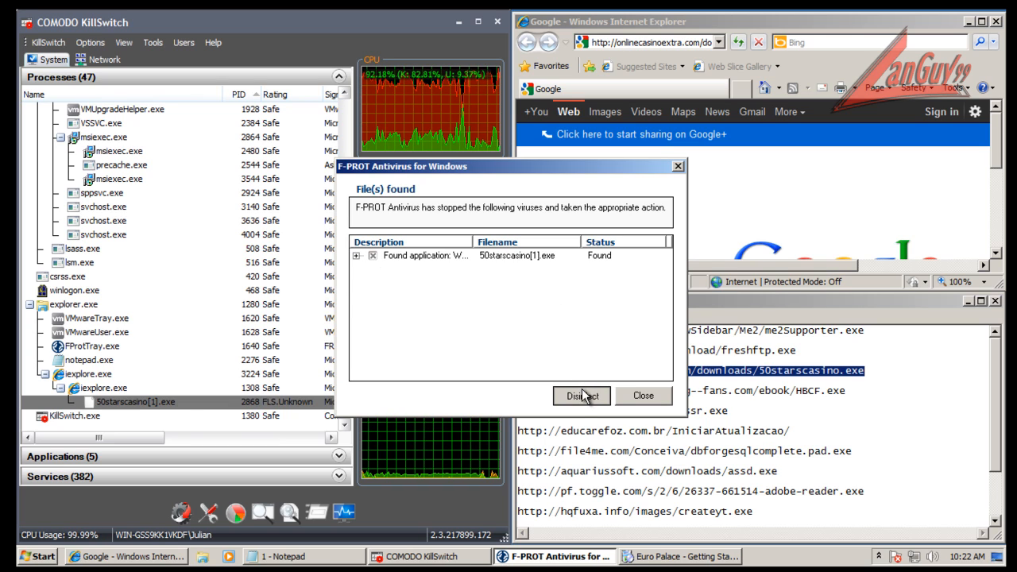
# Step: Exit the Euro Palace setup with confirmation and close the F-PROT alert for 50starscasino[1].exe
pyautogui.click(666, 561)
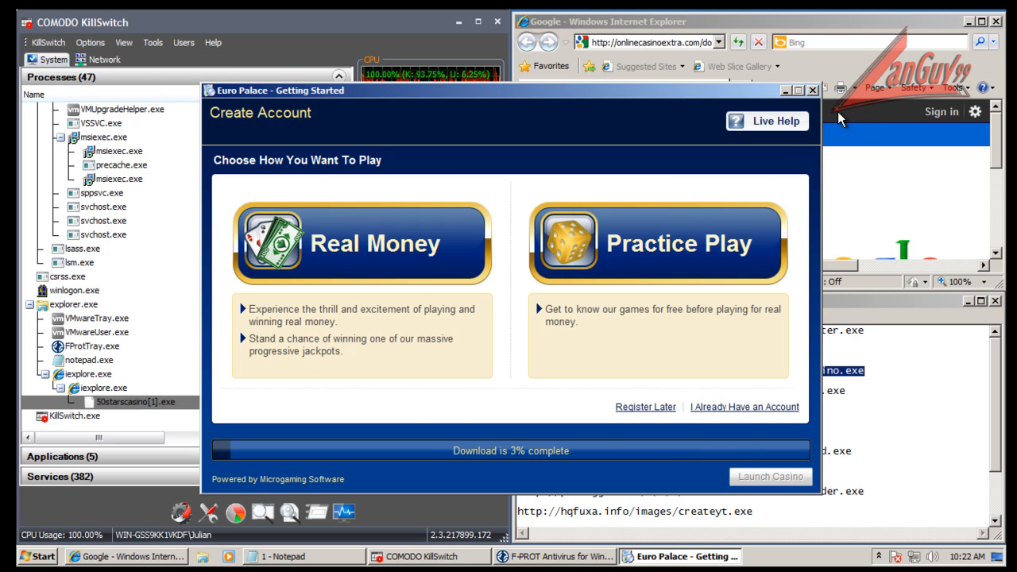
pyautogui.click(813, 91)
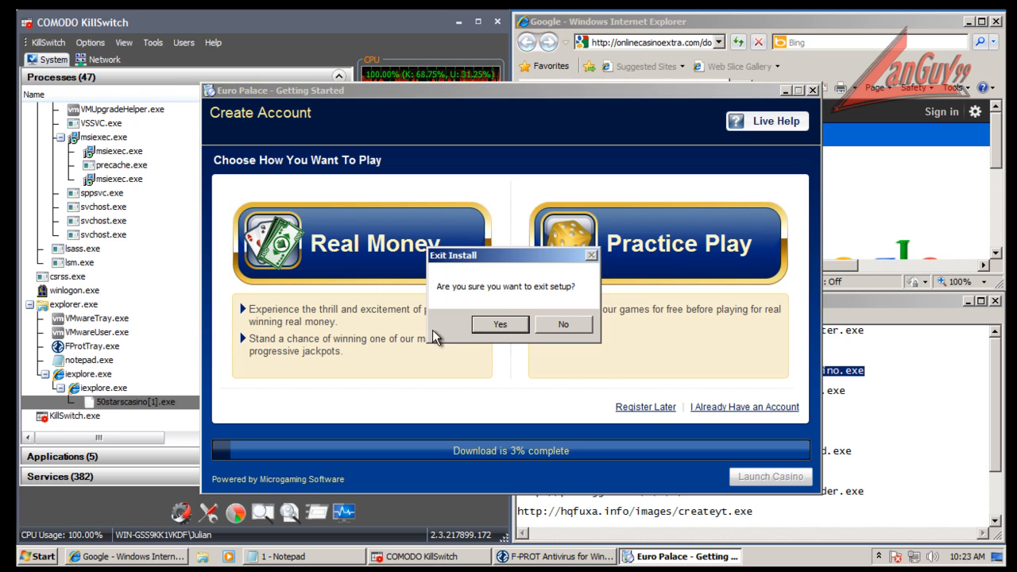
pyautogui.click(515, 323)
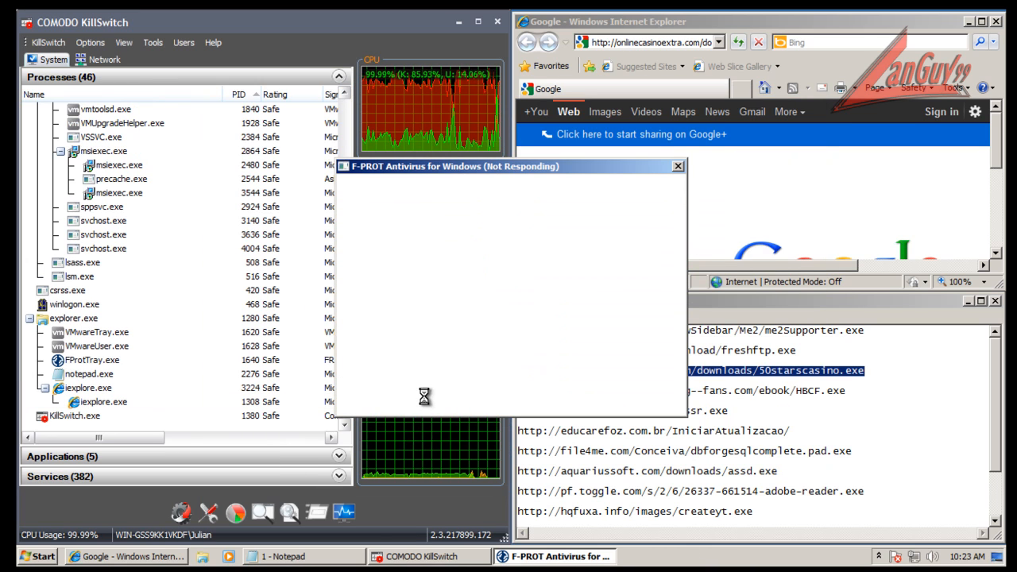
pyautogui.click(589, 402)
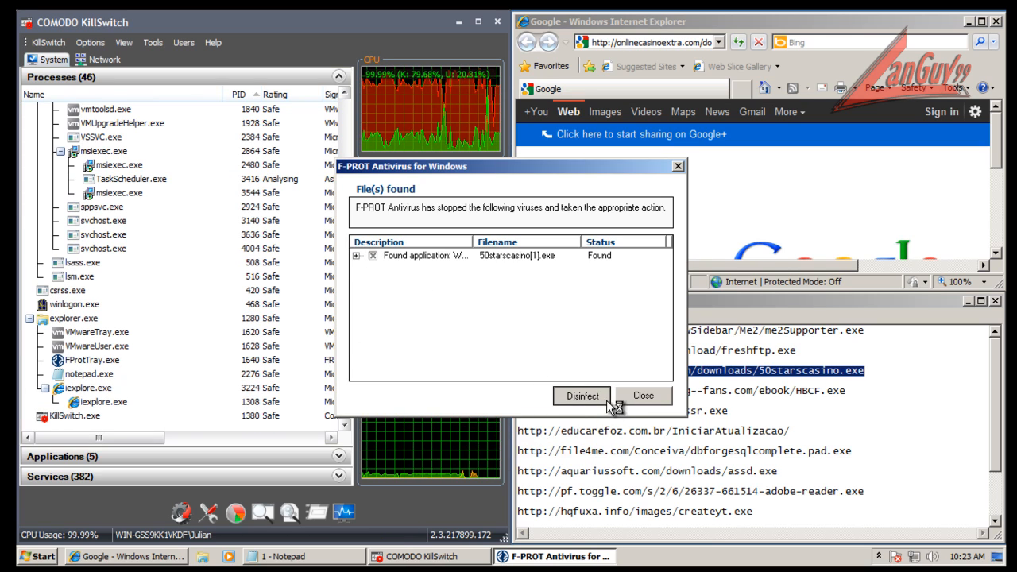
pyautogui.click(644, 395)
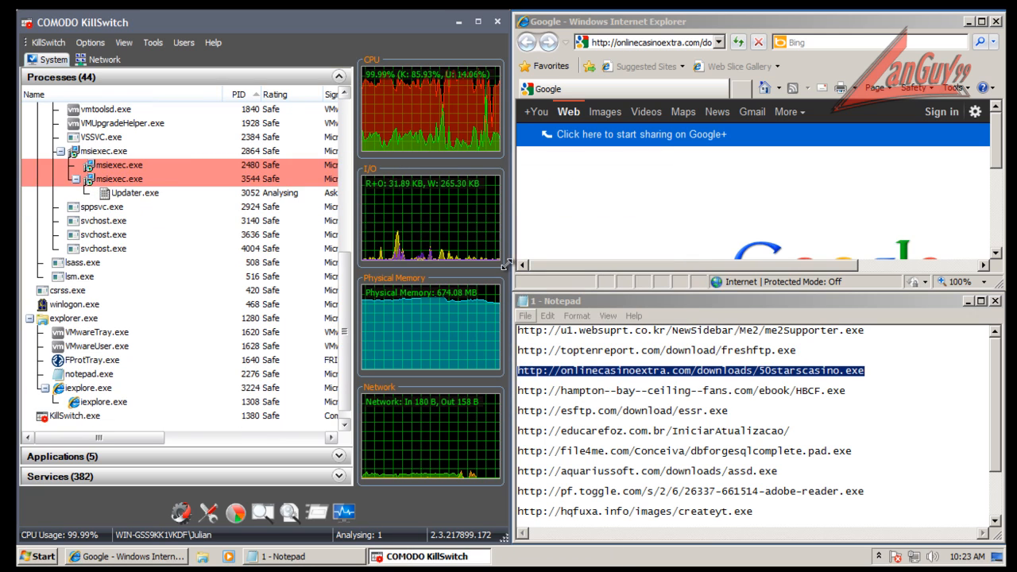
# Step: Copy the fourth Notepad link, ending in HBCF.exe
pyautogui.click(846, 390)
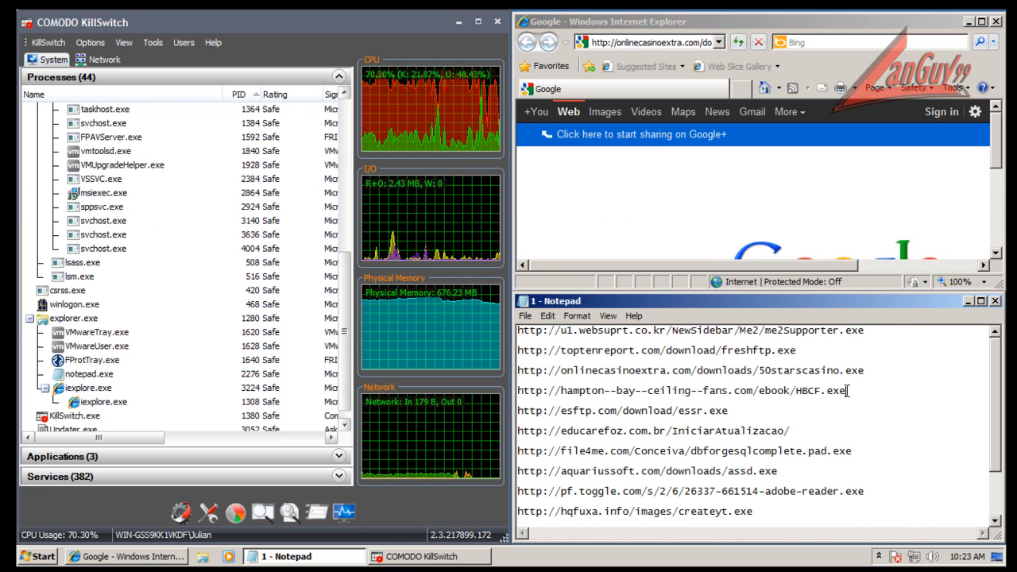
pyautogui.hotkey('shift', 'Home')
pyautogui.hotkey('ctrl', 'c')
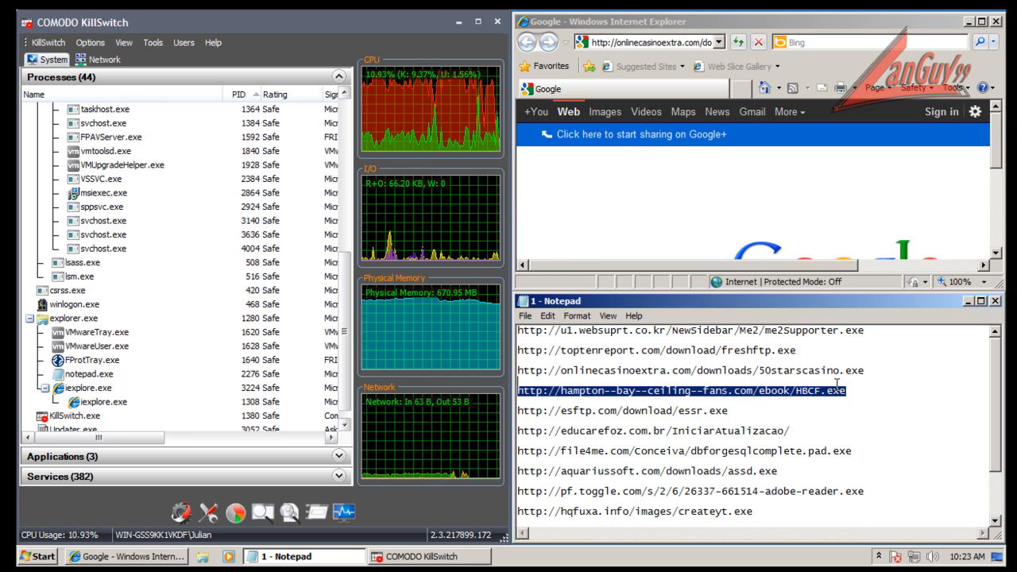
# Step: Check the rating and signer of the Updater.exe process at the end of the KillSwitch list
pyautogui.click(348, 405)
pyautogui.scroll(-1, 348, 405)
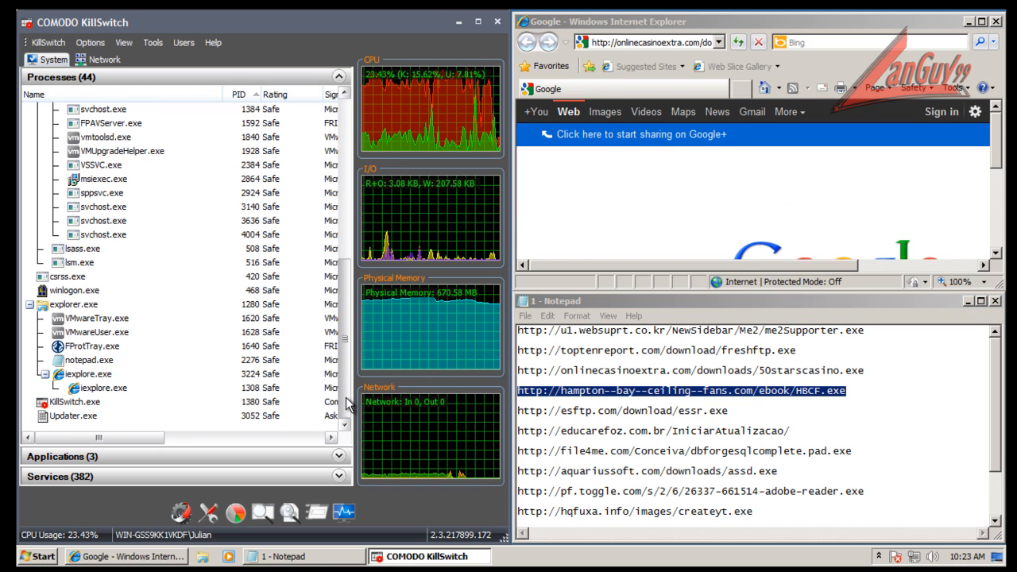
pyautogui.moveTo(108, 434); pyautogui.dragTo(44, 433)
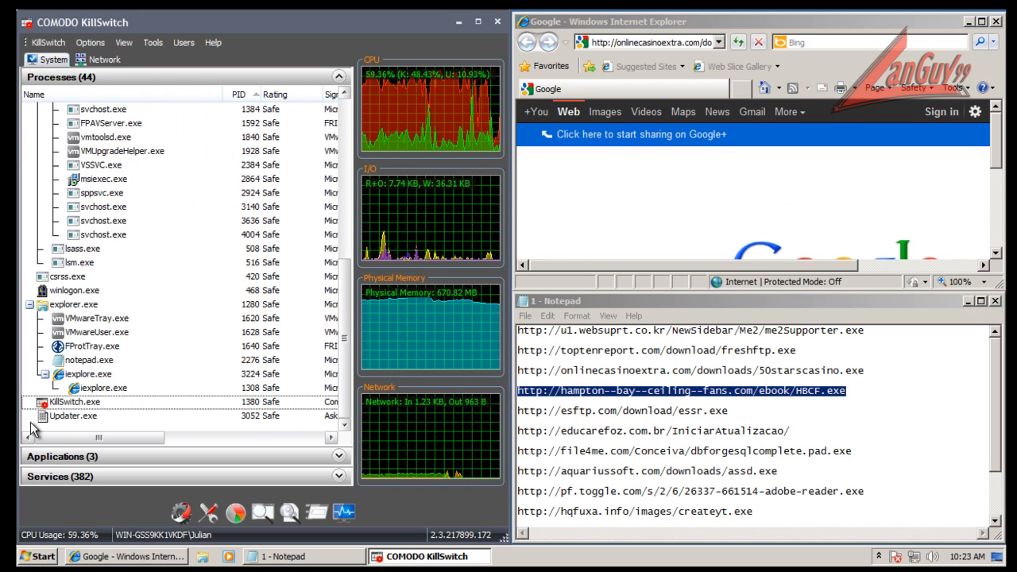
pyautogui.click(50, 415)
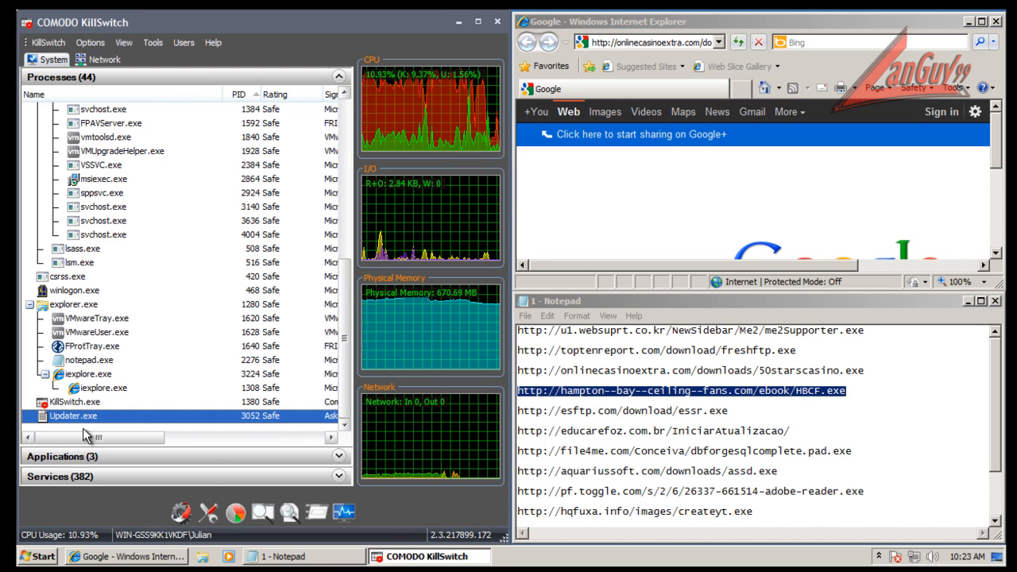
pyautogui.click(183, 437)
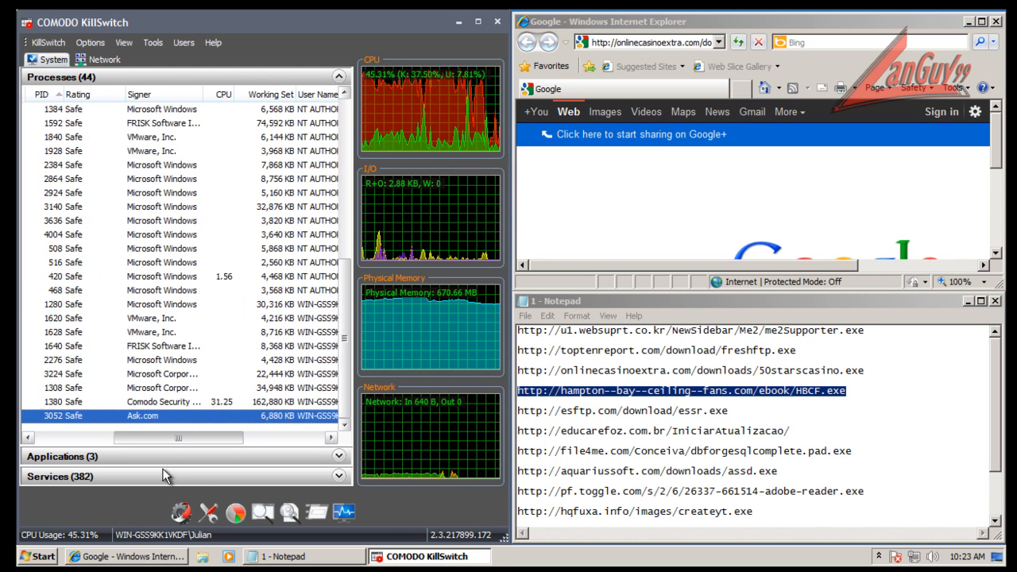
# Step: Kill the Updater.exe process in KillSwitch and confirm its termination
pyautogui.click(79, 437)
pyautogui.rightClick(85, 419)
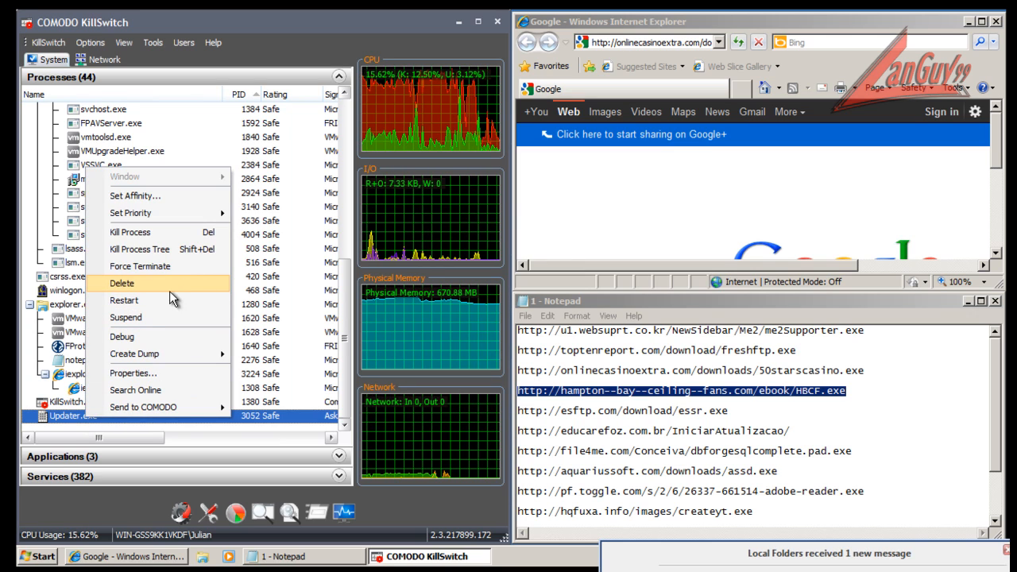
pyautogui.click(183, 235)
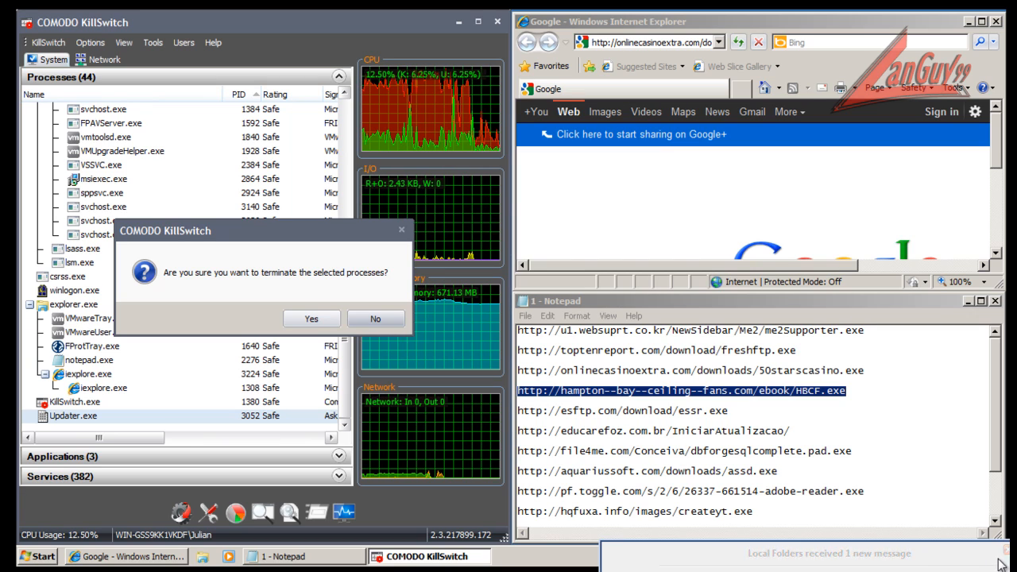
pyautogui.click(312, 319)
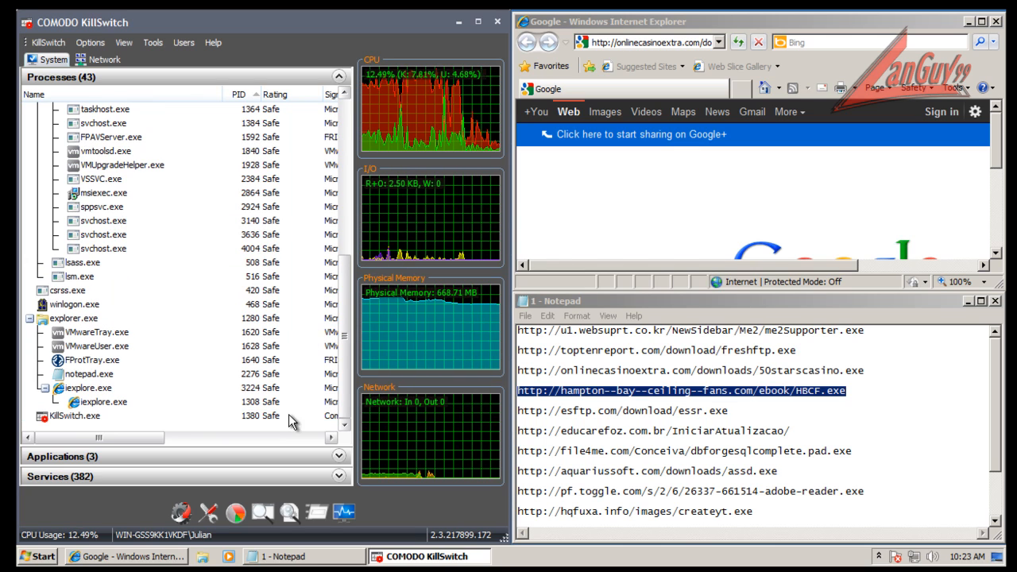
# Step: Open the copied HBCF.exe link in Internet Explorer, run the download, and close the Hampton Bay Ceiling Fans window
pyautogui.click(666, 42)
pyautogui.hotkey('ctrl', 'v')
pyautogui.press('Return')
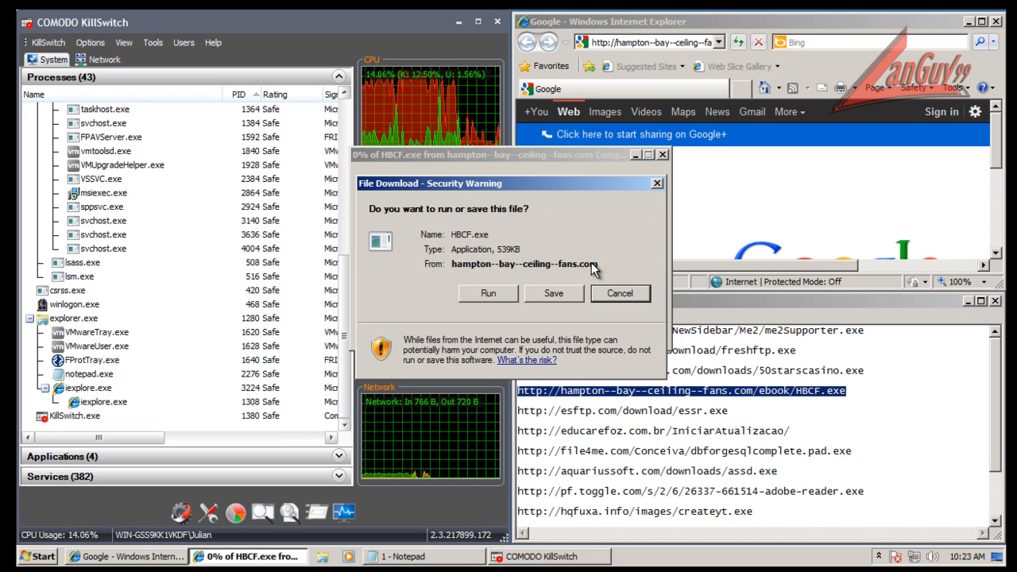
pyautogui.click(495, 296)
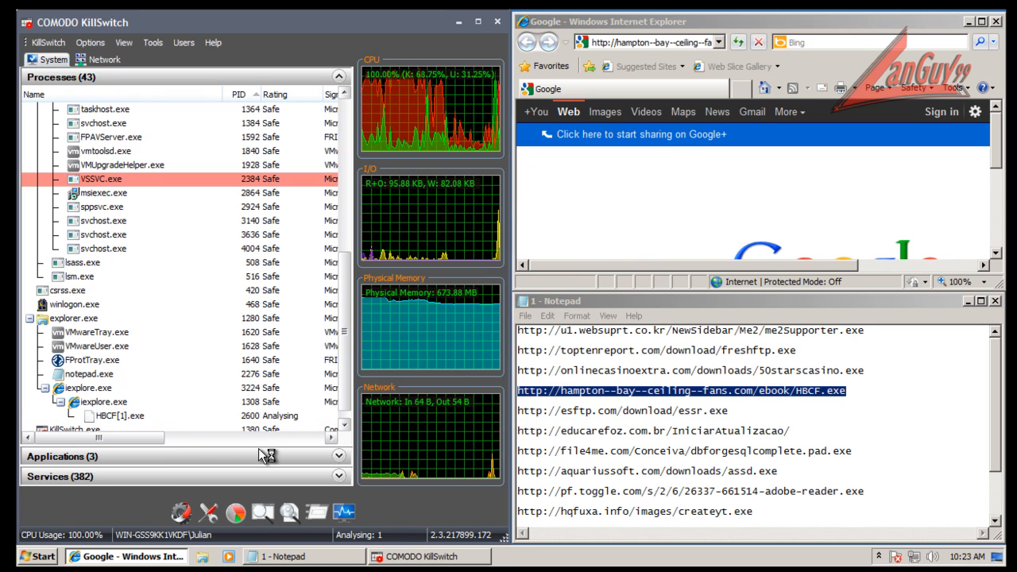
pyautogui.moveTo(135, 438); pyautogui.dragTo(255, 463)
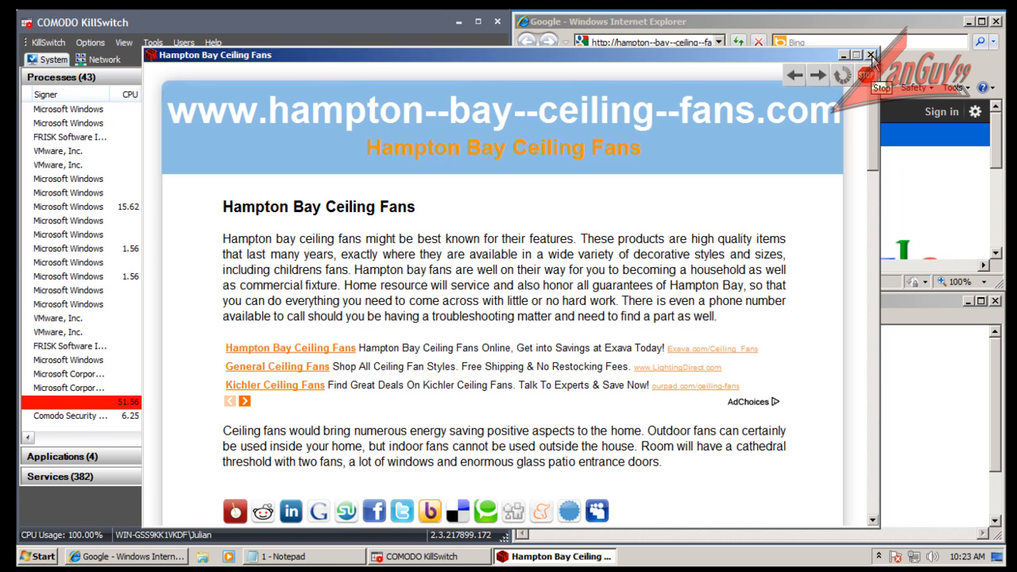
pyautogui.click(871, 56)
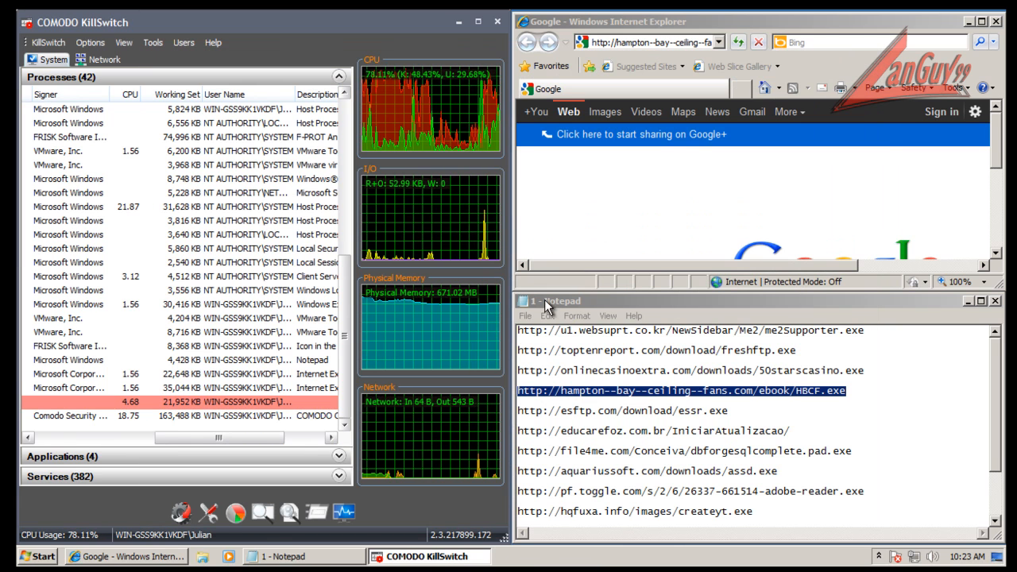
# Step: Copy the esftp.com essr.exe link from Notepad, open it in Internet Explorer, and run the download
pyautogui.click(735, 410)
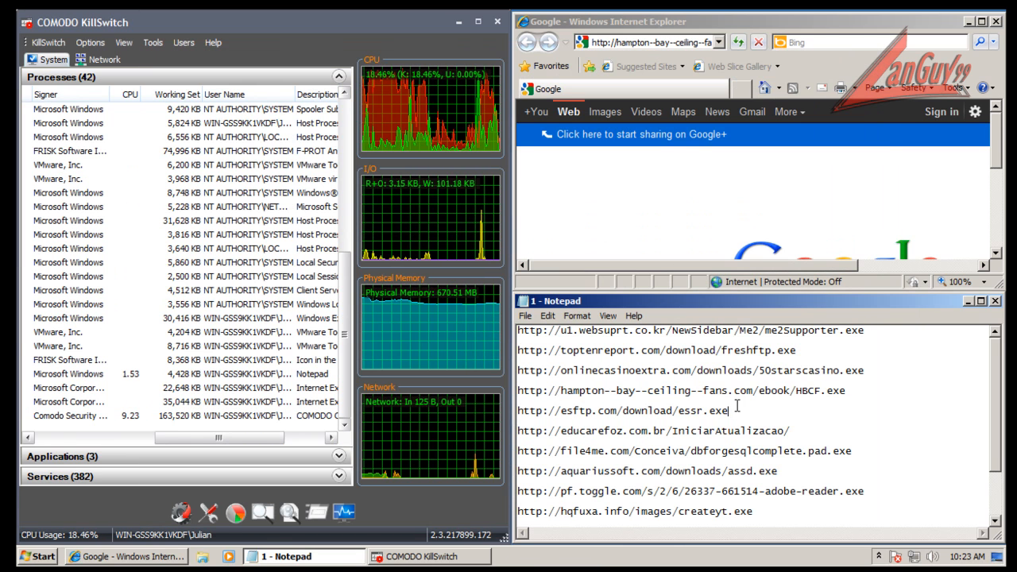
pyautogui.hotkey('shift', 'Home')
pyautogui.hotkey('ctrl', 'c')
pyautogui.click(697, 45)
pyautogui.click(697, 44)
pyautogui.hotkey('ctrl', 'a')
pyautogui.hotkey('ctrl', 'v')
pyautogui.press('Return')
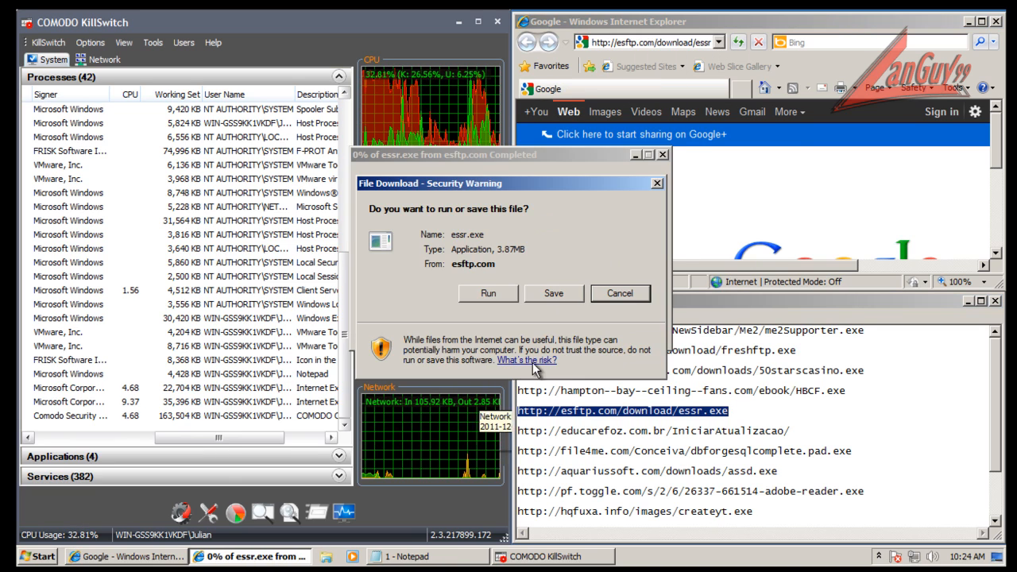
pyautogui.click(512, 291)
# Step: Allow essr[1].exe to make changes to the computer and choose English as the setup language
pyautogui.moveTo(198, 437); pyautogui.dragTo(111, 425)
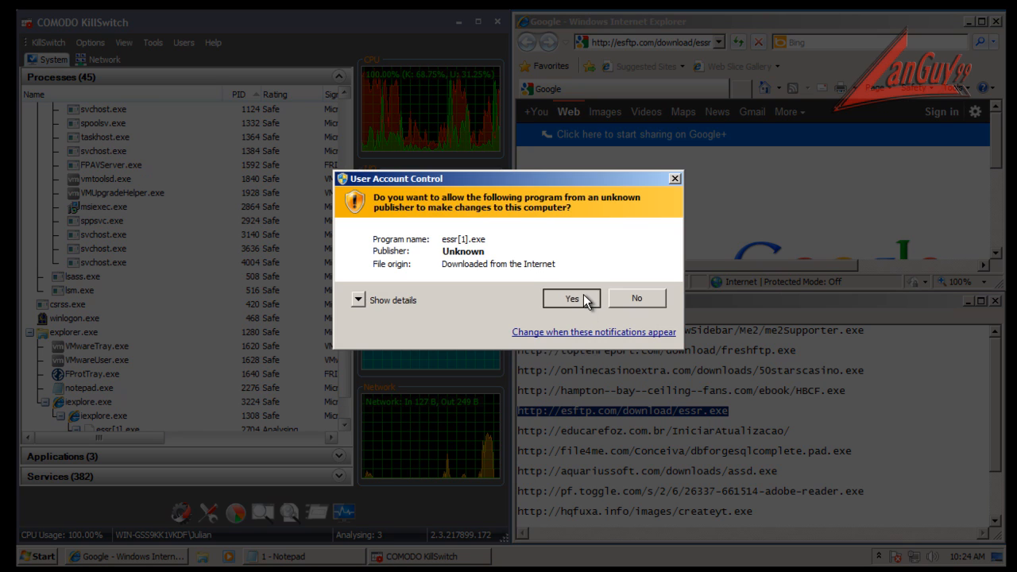
pyautogui.click(571, 298)
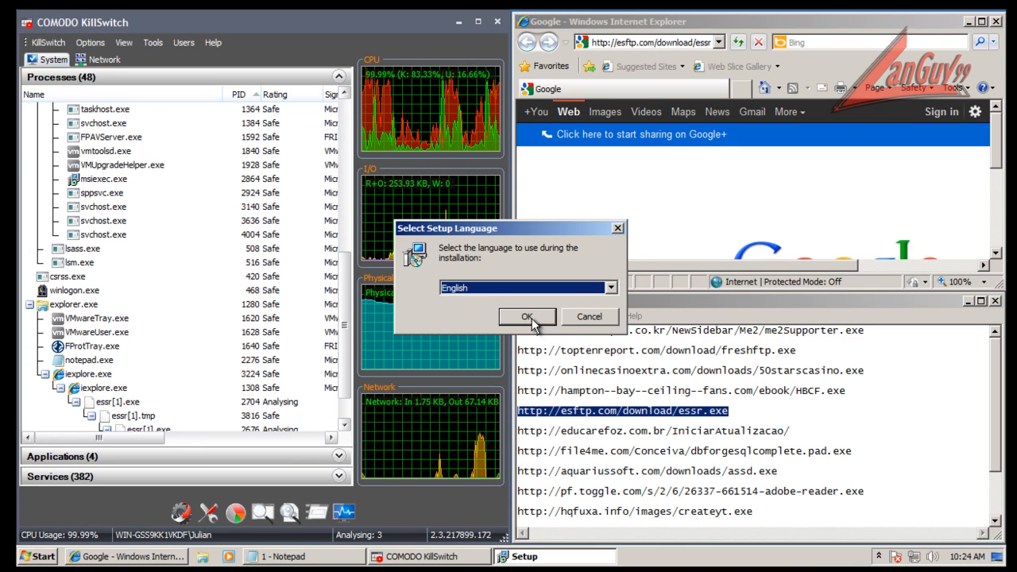
pyautogui.click(528, 316)
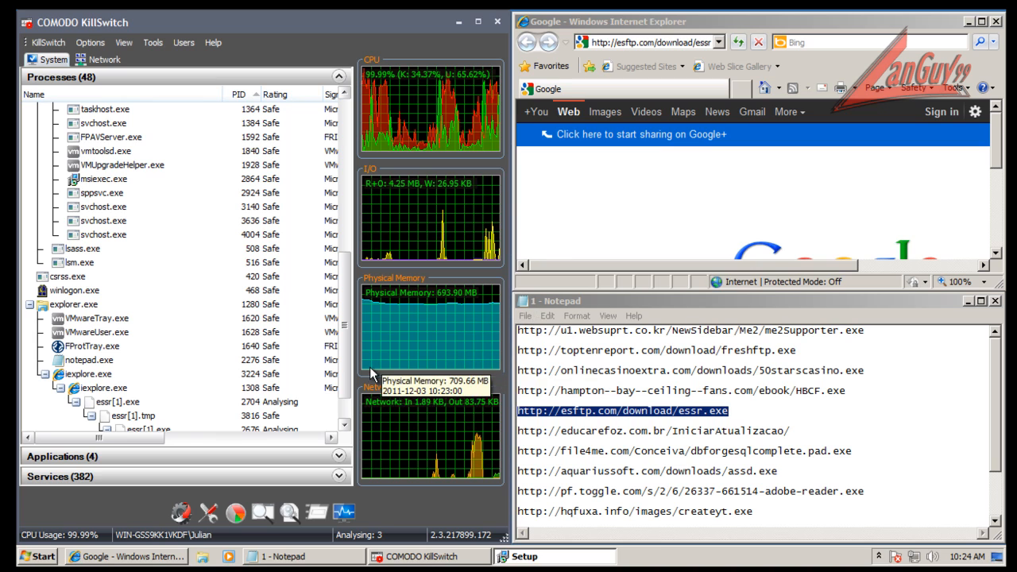
# Step: Accept the ESFTP Startup Repair license, keep the default options and the RelevantKnowledge offer accepted, and start the installation
pyautogui.moveTo(342, 380); pyautogui.dragTo(347, 429)
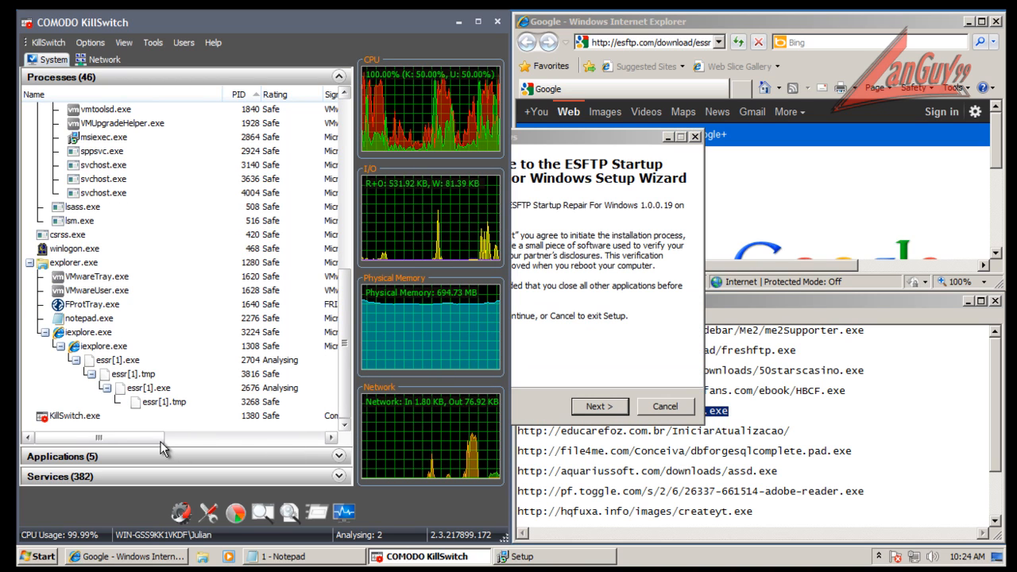
pyautogui.click(600, 407)
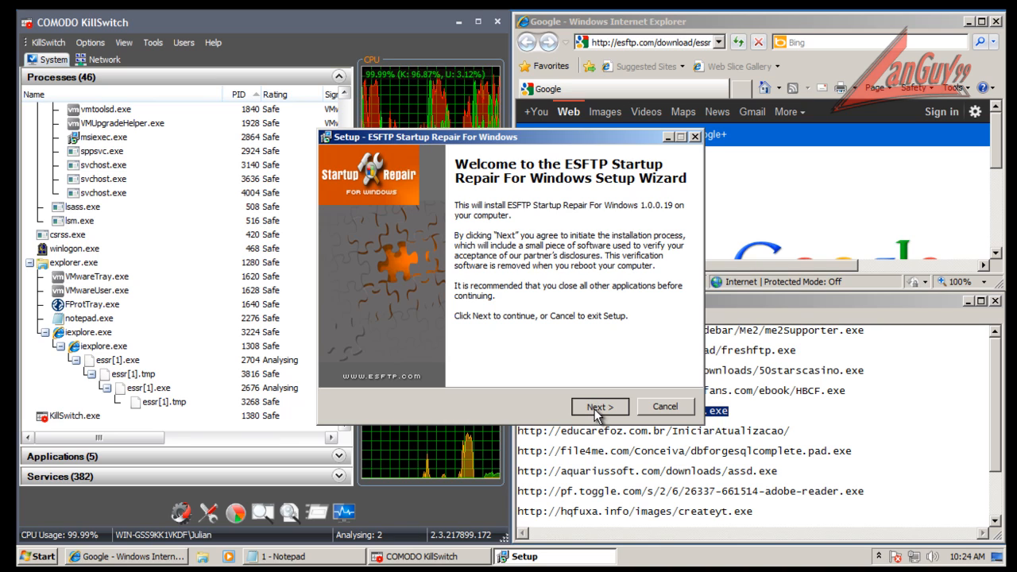
pyautogui.click(598, 408)
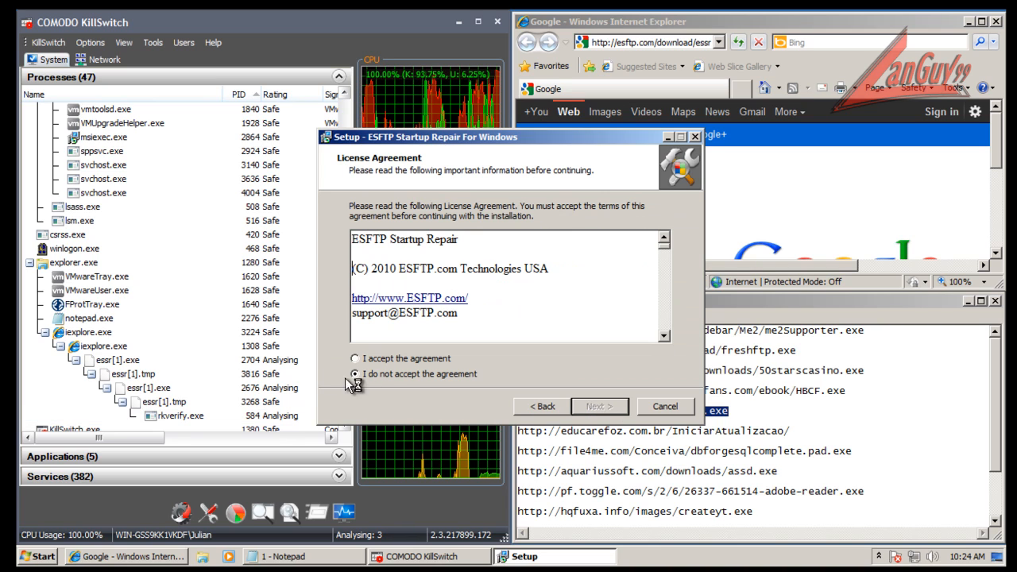
pyautogui.click(417, 360)
pyautogui.click(598, 406)
pyautogui.click(597, 408)
pyautogui.click(597, 409)
pyautogui.click(597, 408)
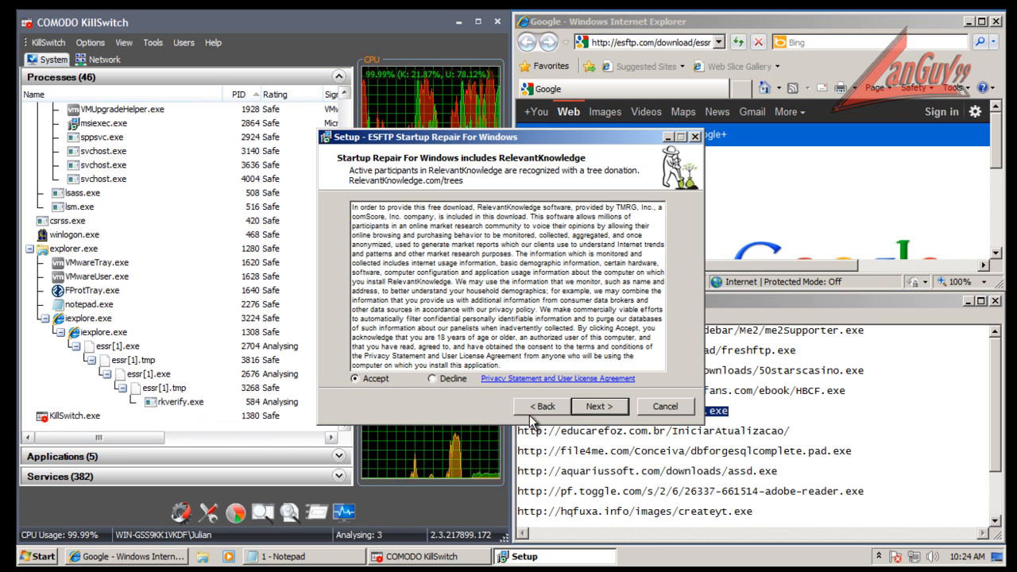
pyautogui.click(607, 408)
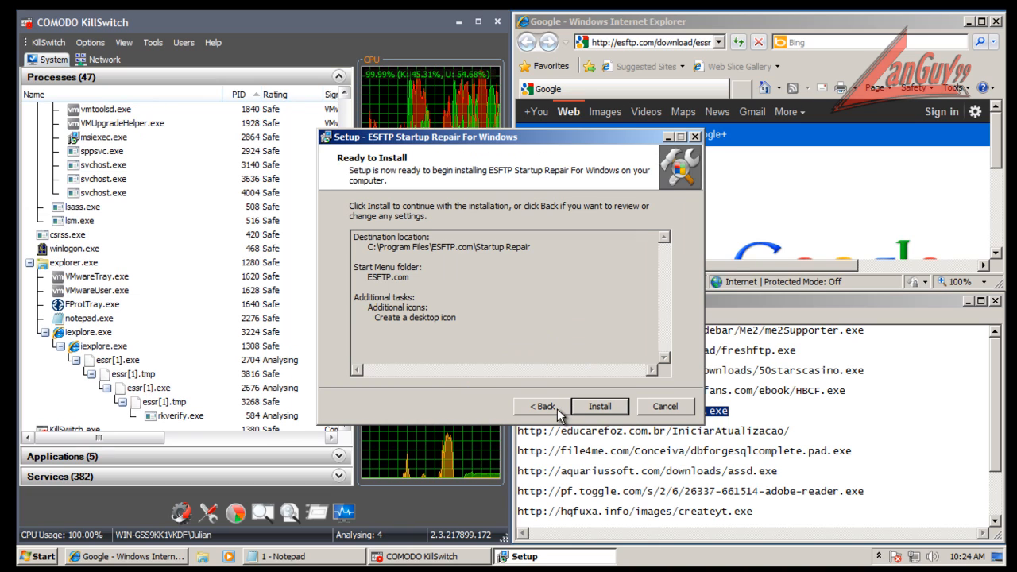
pyautogui.click(604, 408)
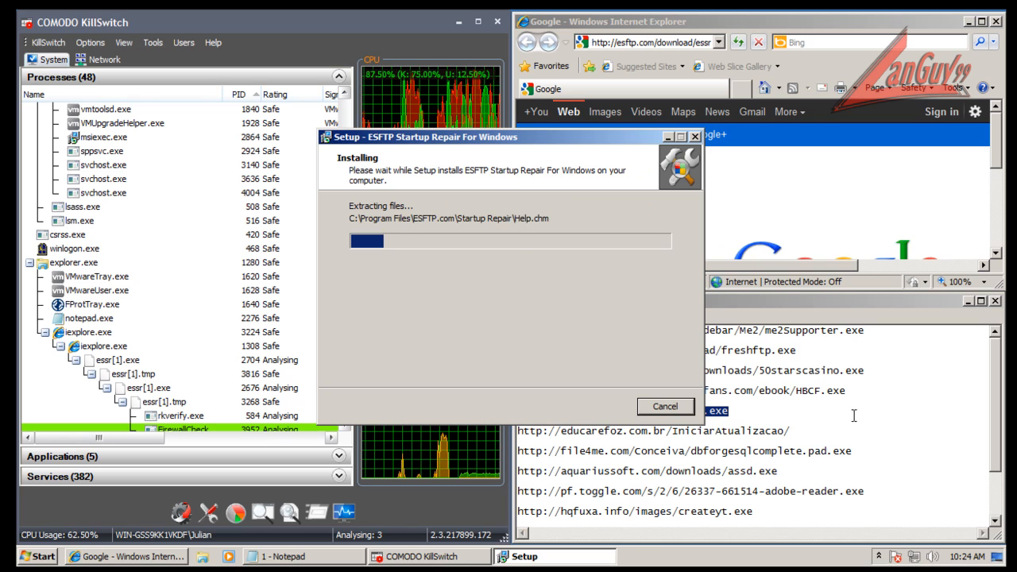
# Step: Skip the setup's Short Survey unanswered with confirmation and check the essr processes' details in KillSwitch
pyautogui.click(757, 429)
pyautogui.doubleClick(757, 430)
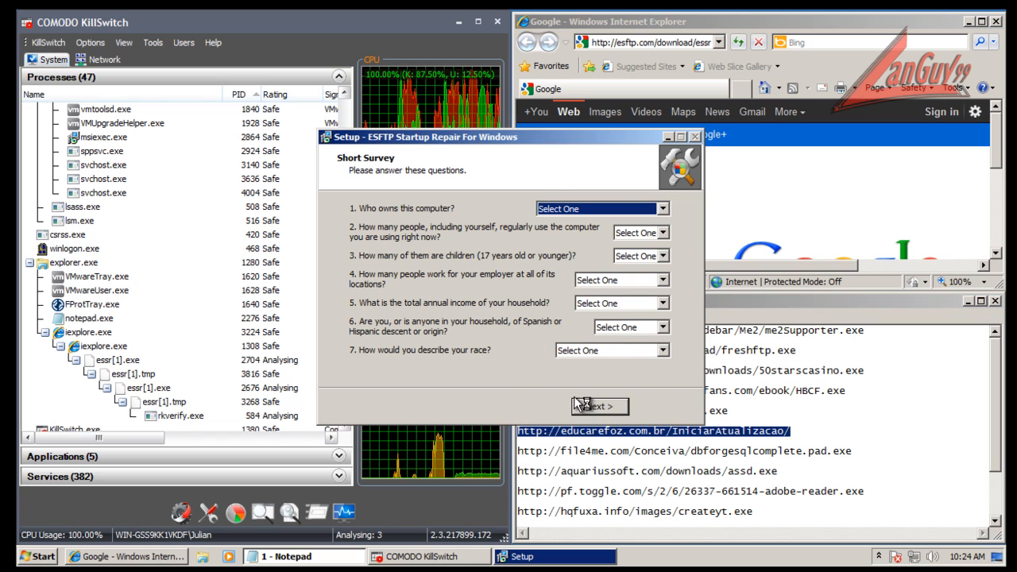
pyautogui.click(599, 406)
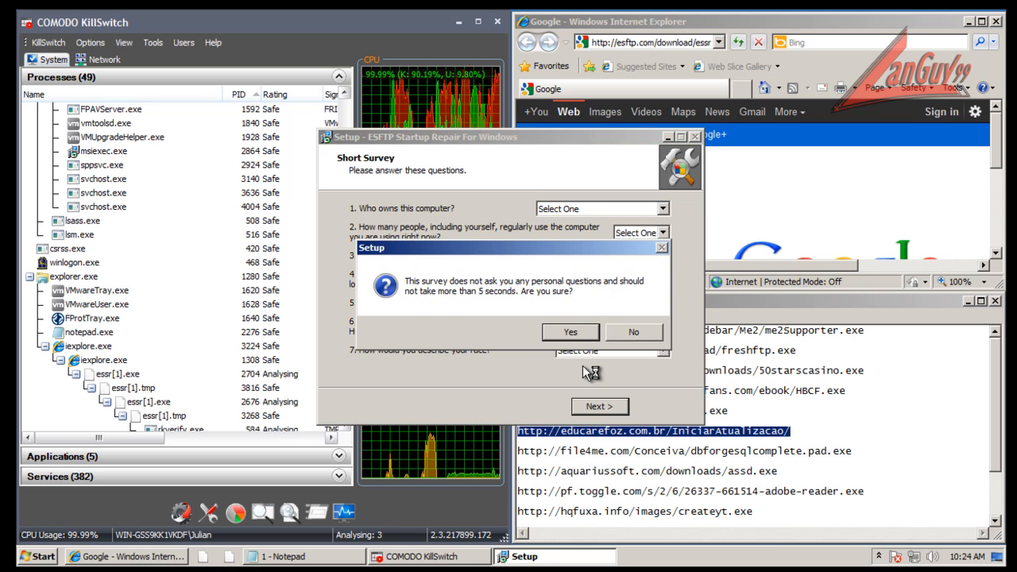
pyautogui.click(572, 333)
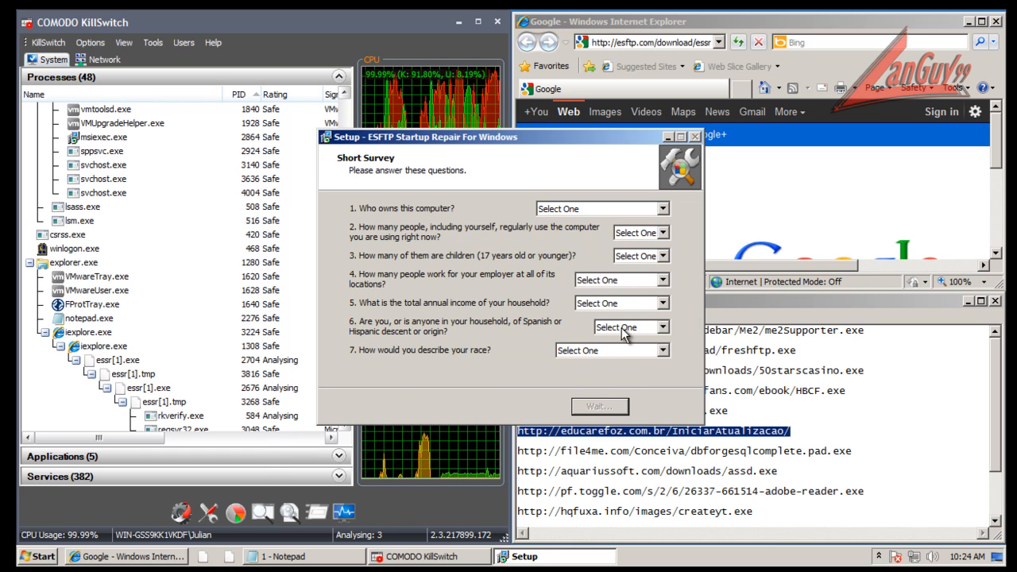
pyautogui.click(267, 437)
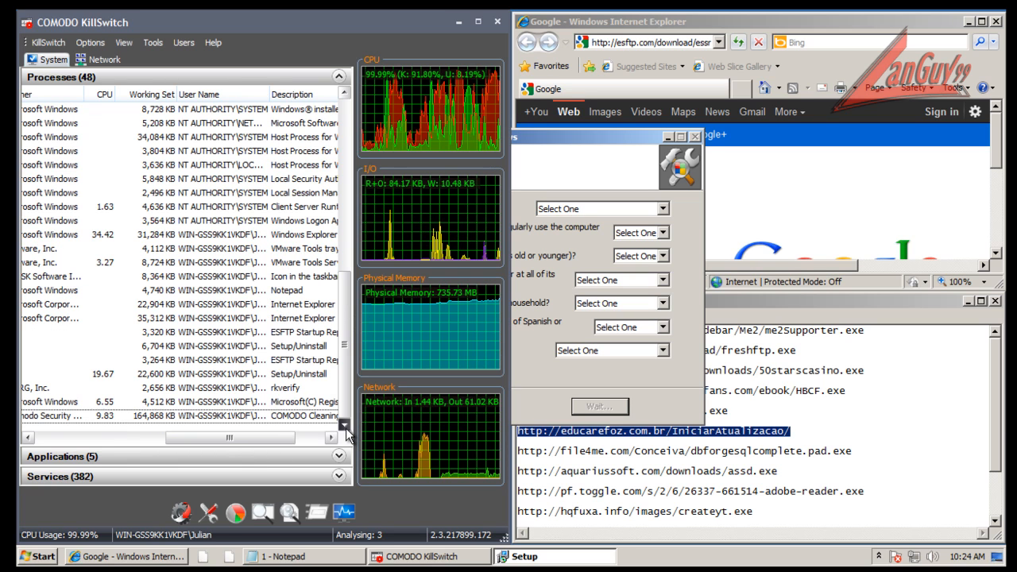
pyautogui.moveTo(241, 441); pyautogui.dragTo(150, 438)
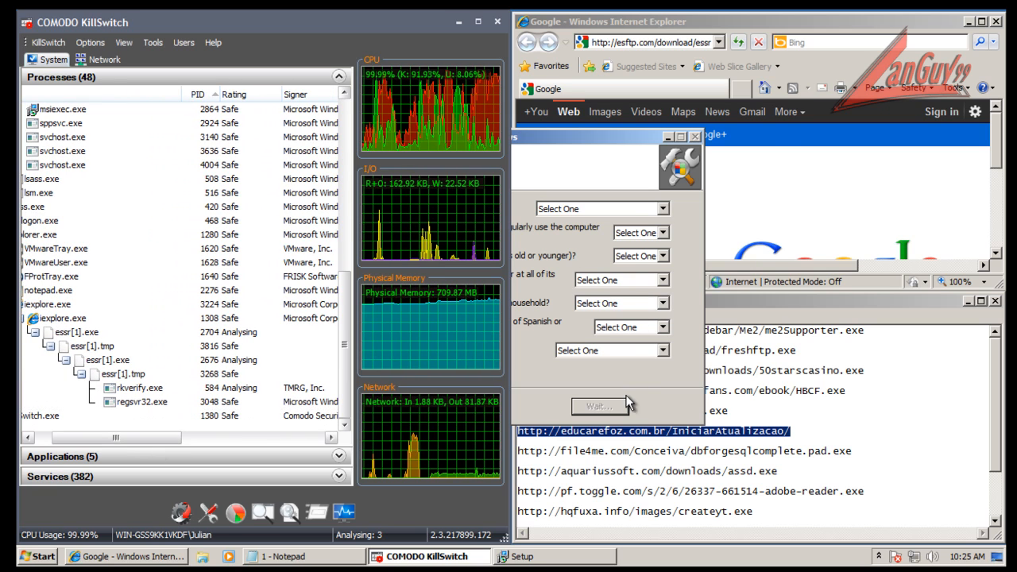
# Step: Copy the educarefoz.com.br/IniciarAtualizacao/ link from Notepad, open it in Internet Explorer, and run TokenSantander.exe
pyautogui.click(769, 140)
pyautogui.click(761, 297)
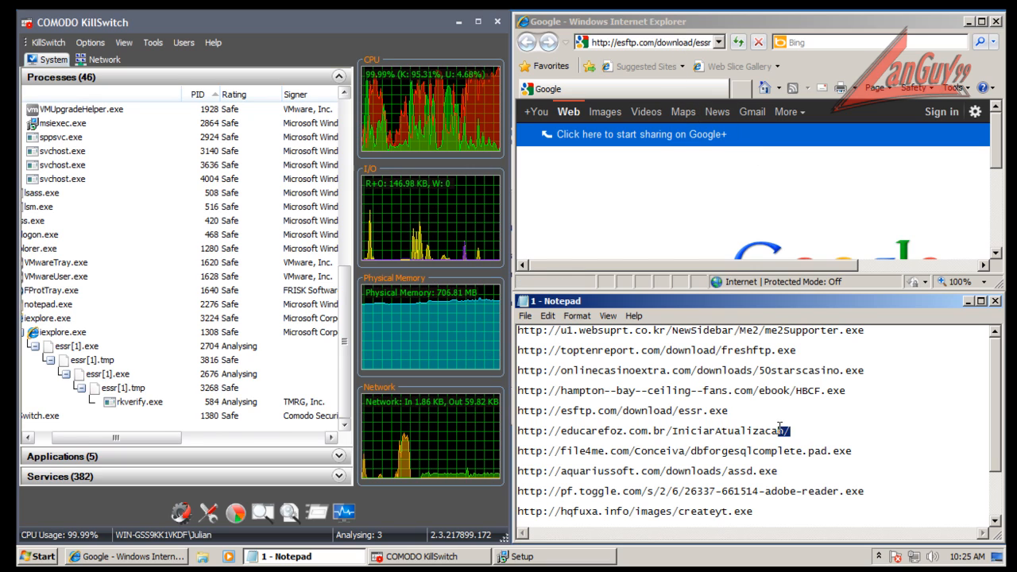
pyautogui.moveTo(791, 431); pyautogui.dragTo(786, 414)
pyautogui.hotkey('ctrl', 'c')
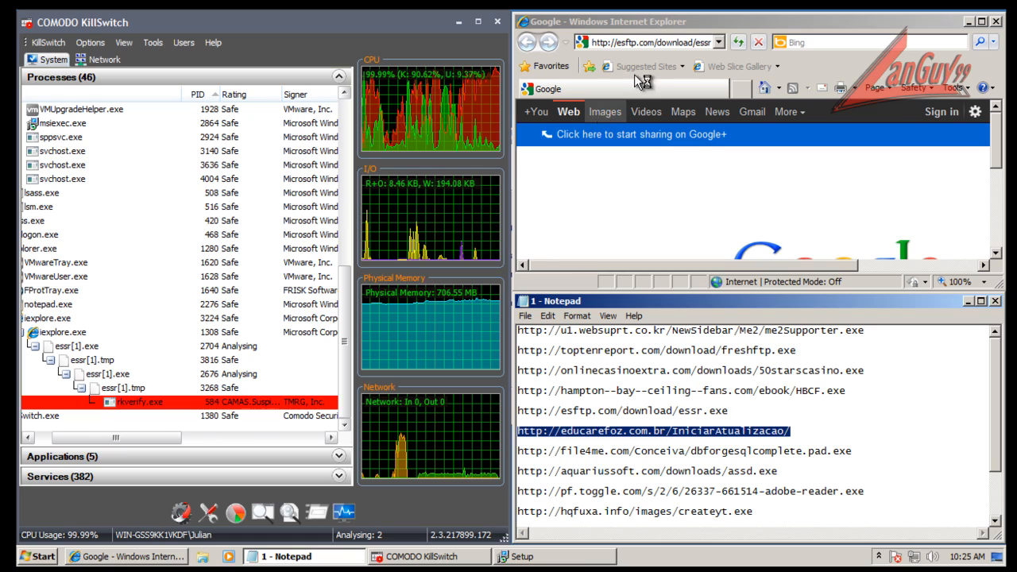
pyautogui.click(661, 45)
pyautogui.hotkey('ctrl', 'v')
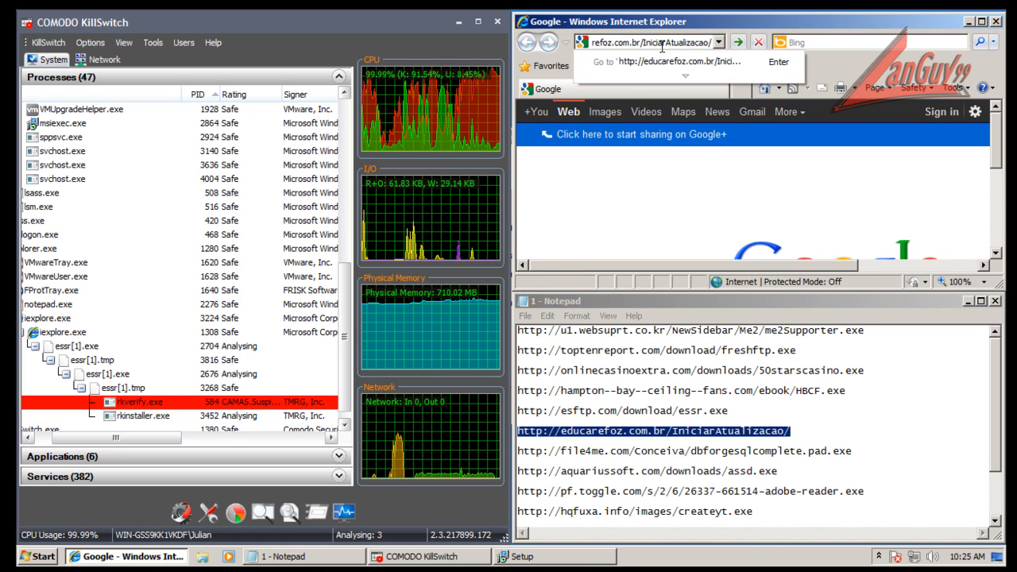
pyautogui.press('Return')
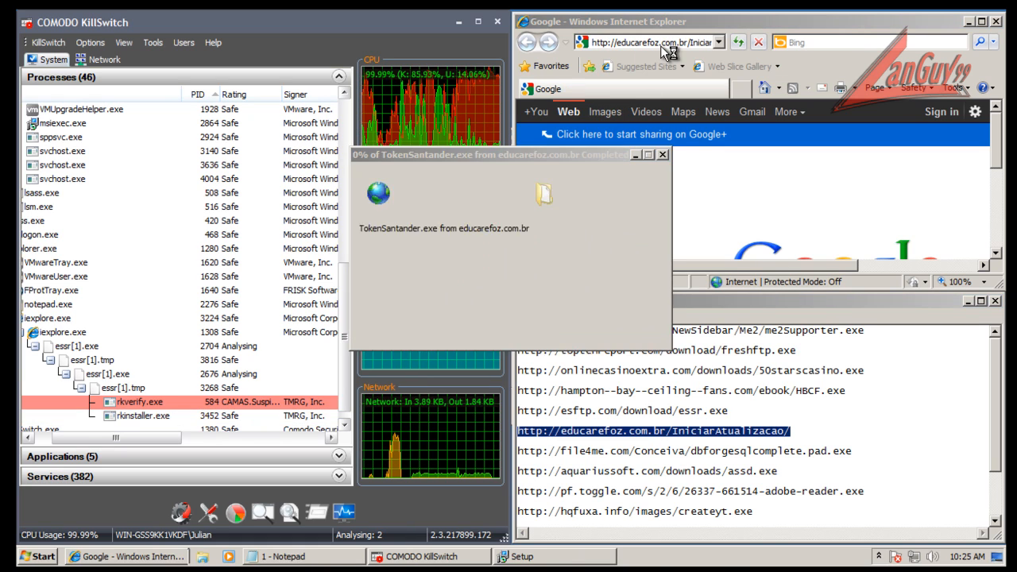
pyautogui.click(490, 294)
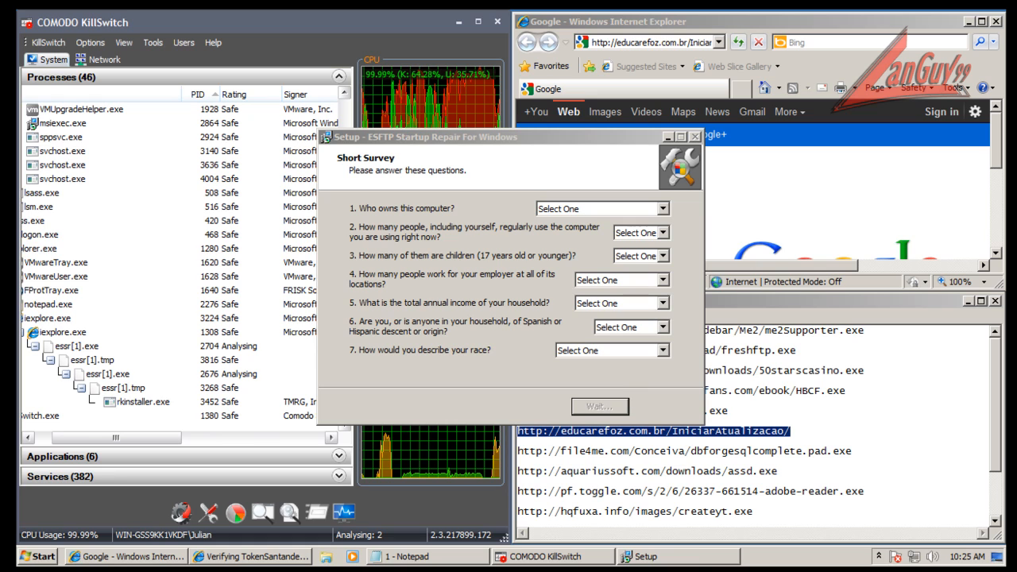
# Step: Bring the TokenSantander.exe download window to the front and check the hidden notification area icons
pyautogui.click(900, 390)
pyautogui.click(836, 201)
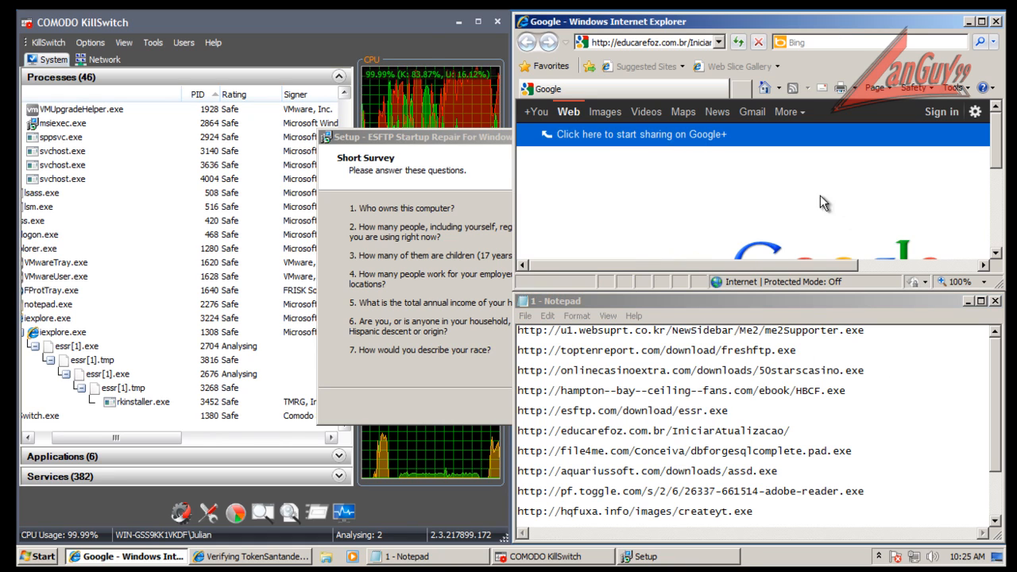
pyautogui.click(587, 555)
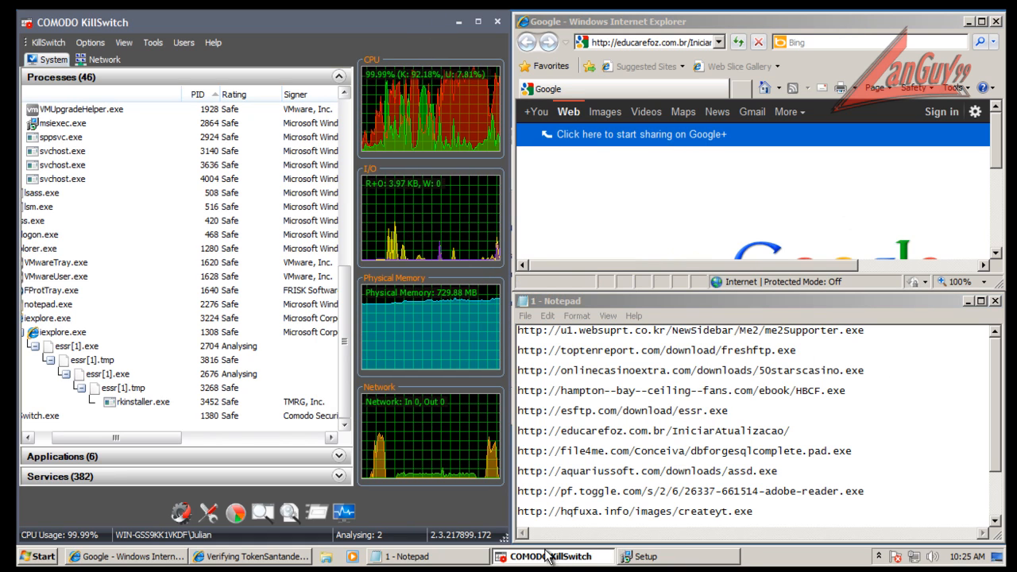
pyautogui.click(290, 559)
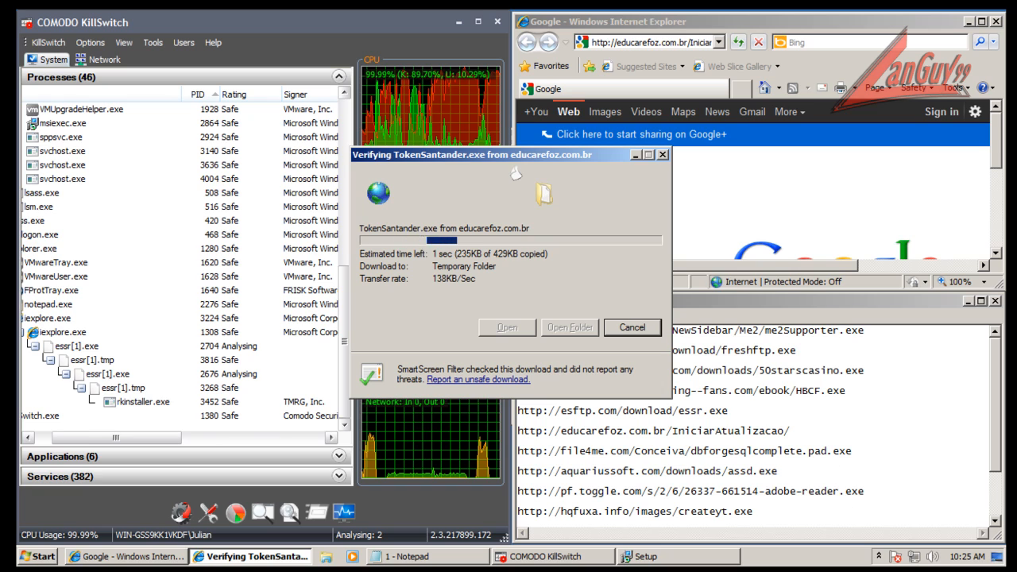
pyautogui.click(879, 556)
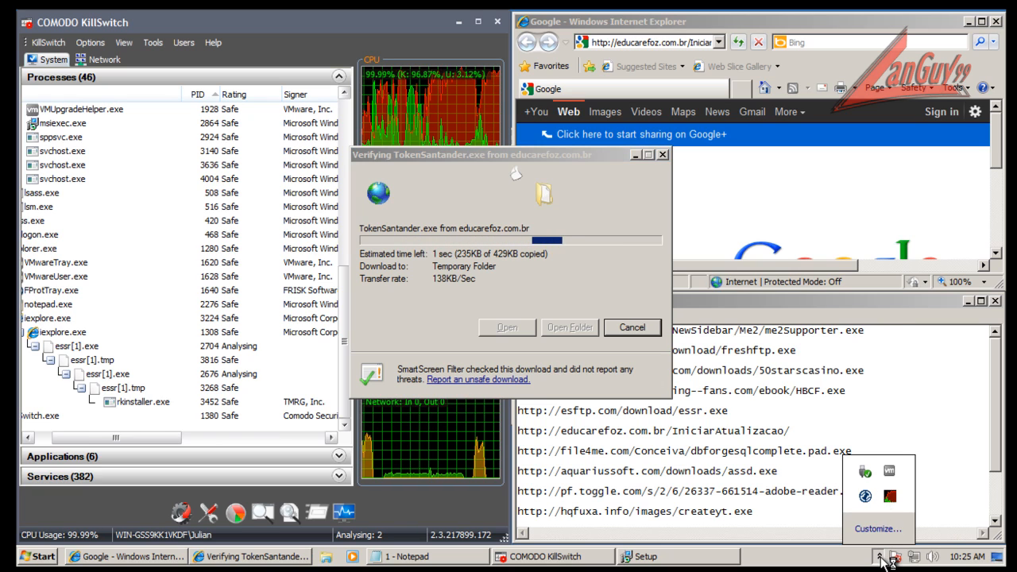
pyautogui.click(879, 559)
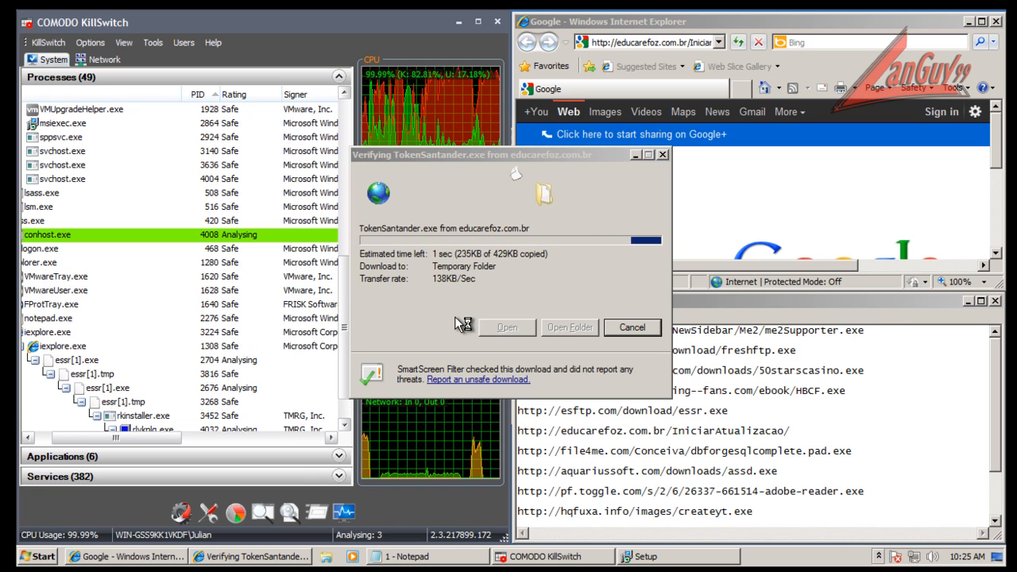
# Step: Examine the names and ratings of the processes under essr[1].exe at the end of the KillSwitch list
pyautogui.click(344, 426)
pyautogui.click(344, 426)
pyautogui.click(344, 425)
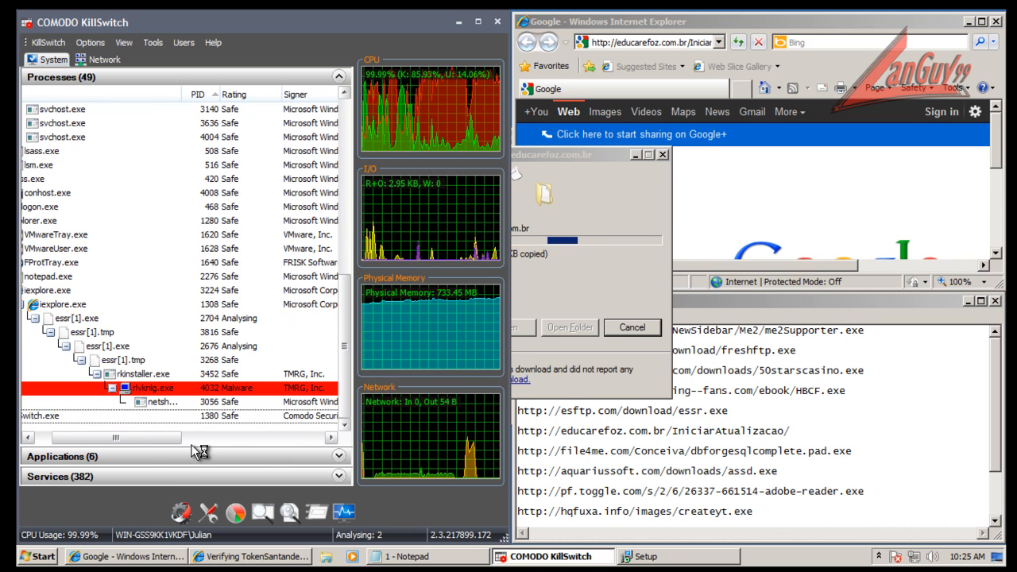
pyautogui.moveTo(140, 439); pyautogui.dragTo(118, 444)
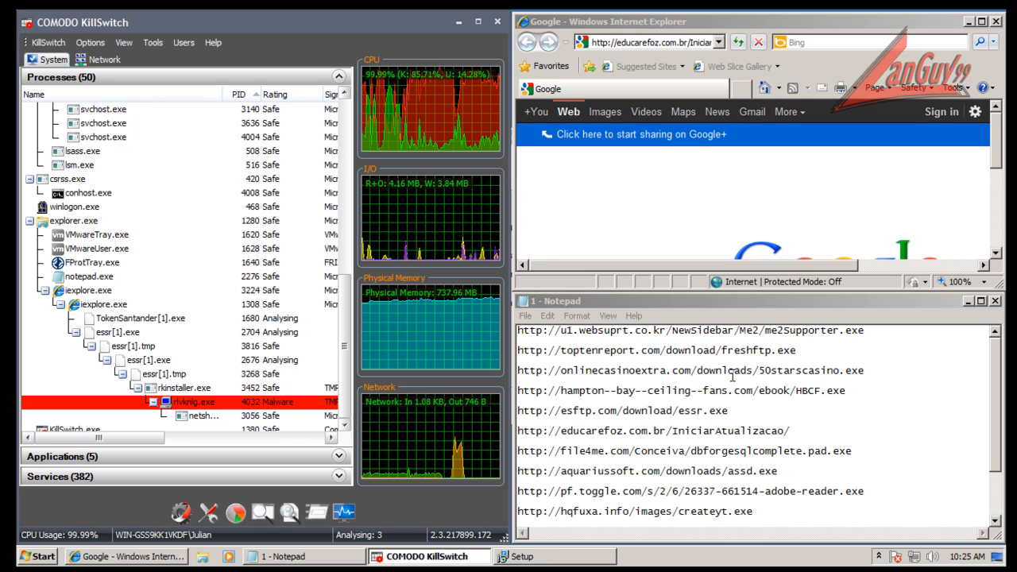
# Step: Copy the file4me.com/Conceiva/dbforgesqlcomplete.pad.exe link from Notepad, open it in Internet Explorer, and run the download, moving the Santander window aside
pyautogui.doubleClick(882, 446)
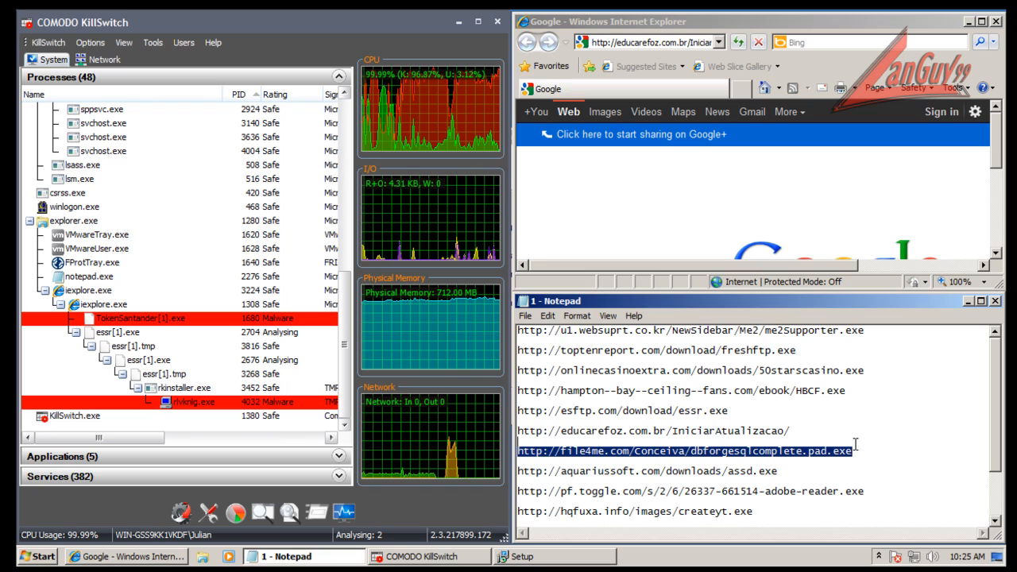
pyautogui.hotkey('ctrl', 'c')
pyautogui.click(676, 42)
pyautogui.hotkey('ctrl', 'v')
pyautogui.press('Return')
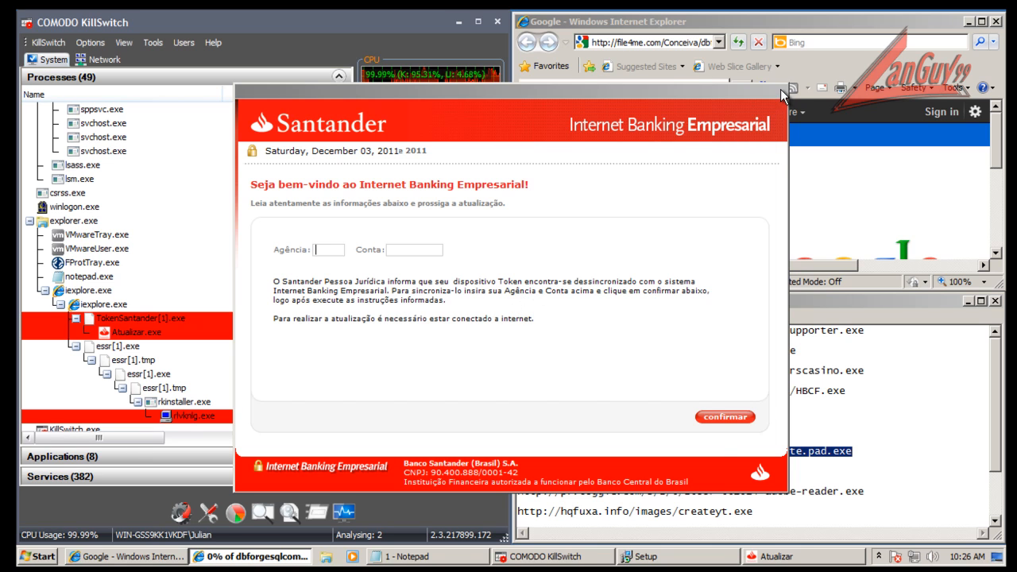
pyautogui.moveTo(509, 93); pyautogui.dragTo(636, 323)
pyautogui.click(510, 295)
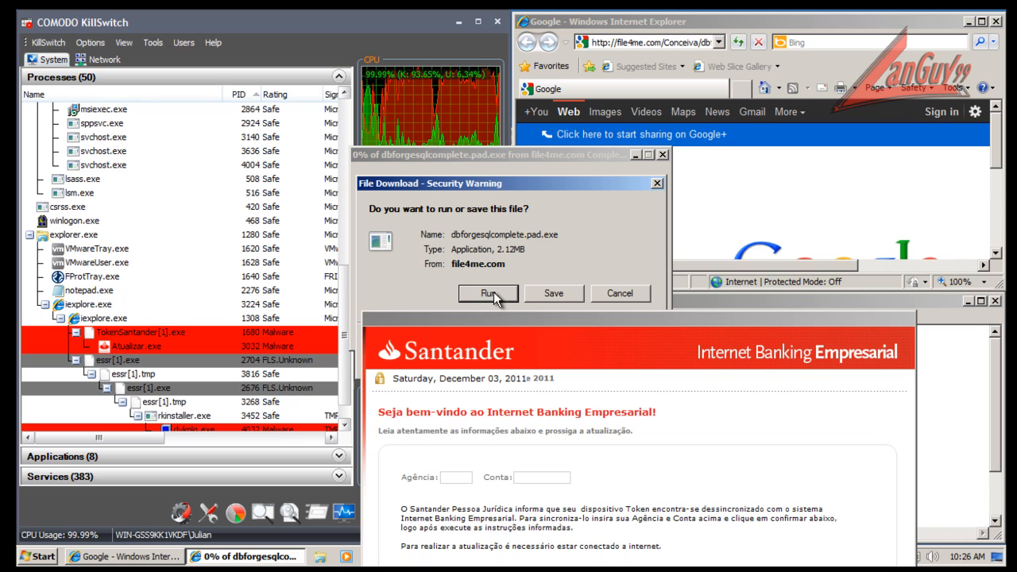
pyautogui.click(501, 297)
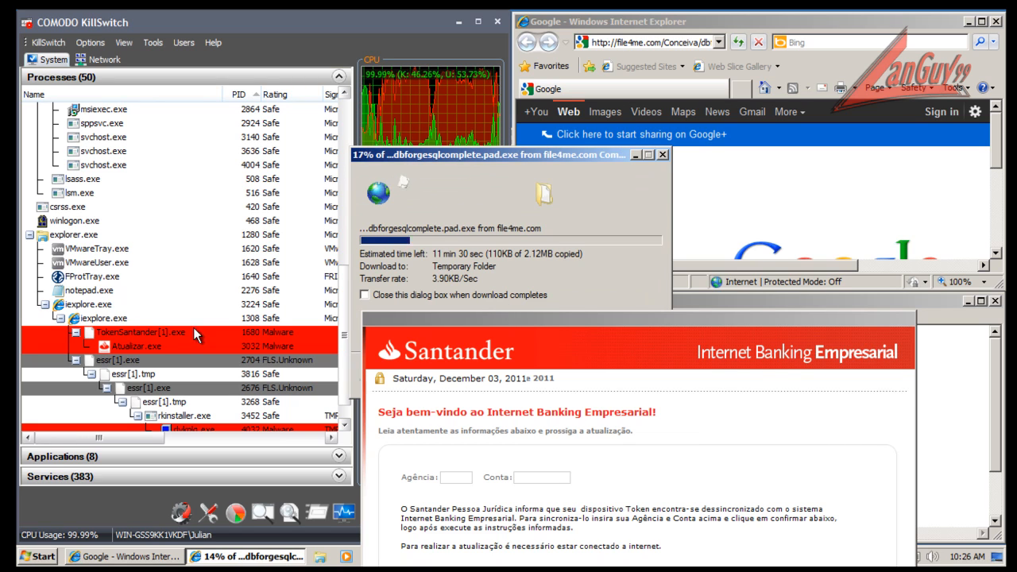
# Step: Kill the TokenSantander[1].exe and Atualizar.exe processes in KillSwitch, confirming each termination
pyautogui.rightClick(169, 337)
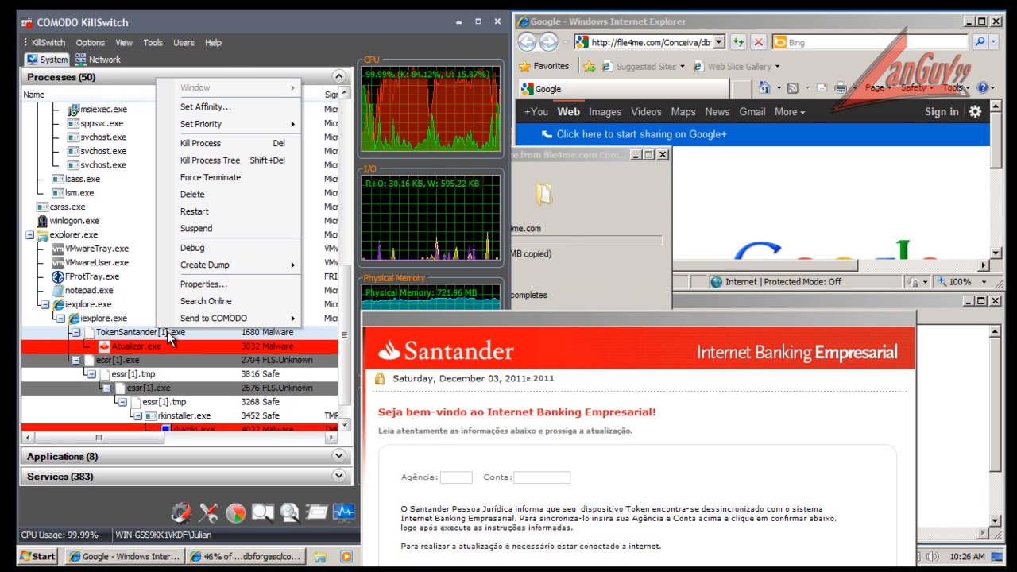
pyautogui.click(262, 142)
pyautogui.press('Return')
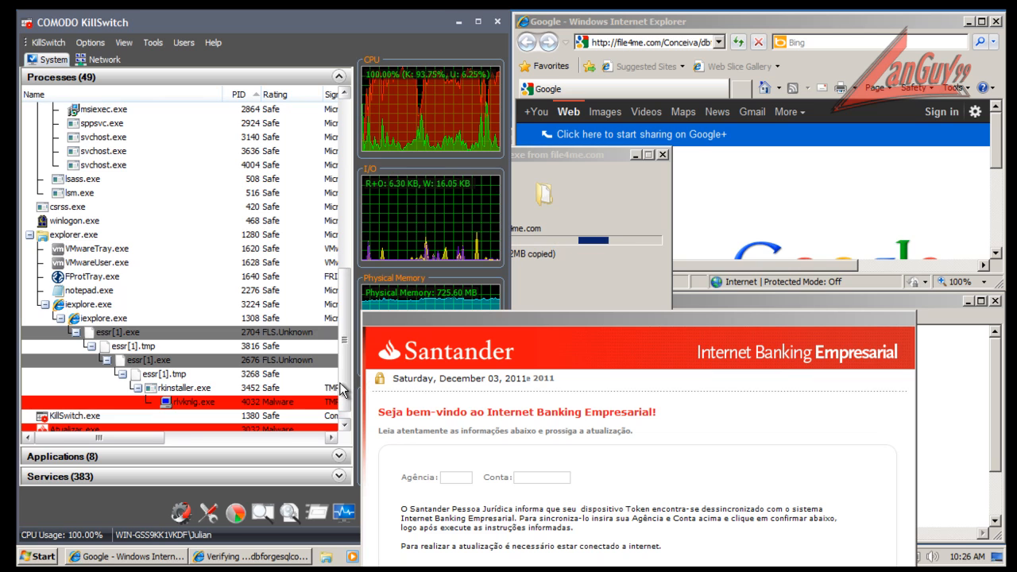
pyautogui.scroll(-1, 341, 389)
pyautogui.rightClick(72, 414)
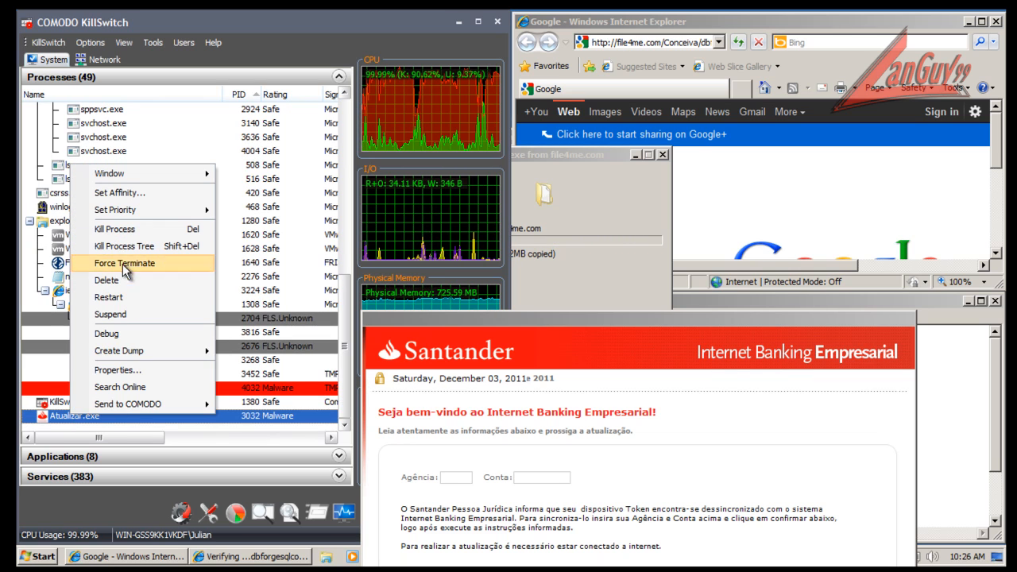
pyautogui.click(127, 231)
pyautogui.click(314, 318)
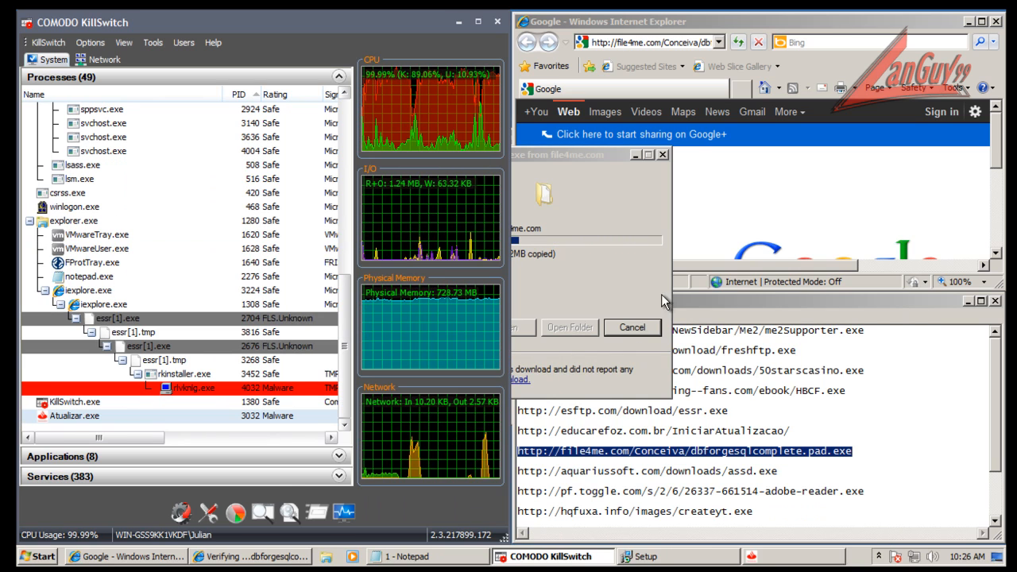
pyautogui.click(584, 150)
pyautogui.click(330, 31)
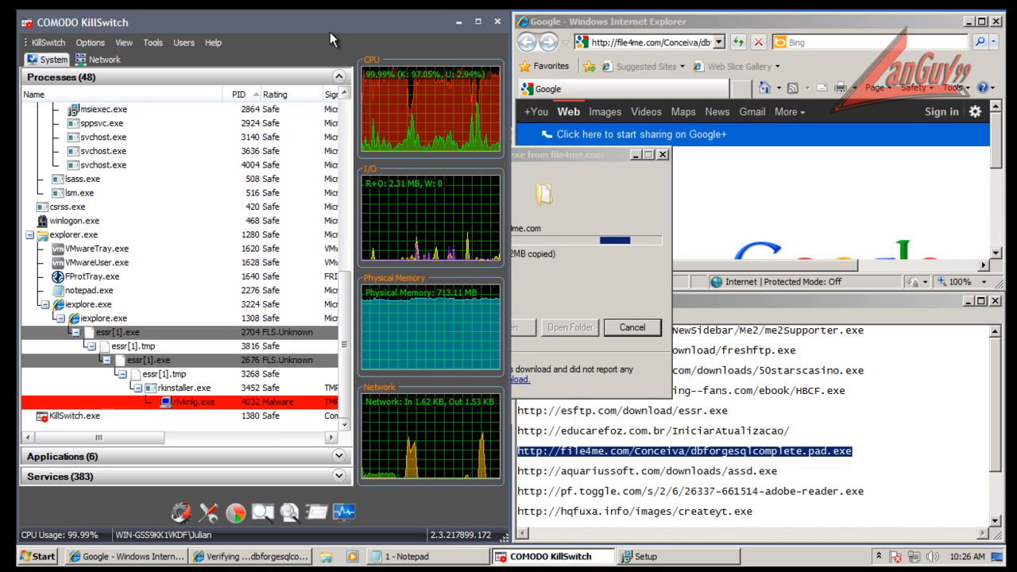
# Step: Check the running processes' details columns and kill the parent essr[1].exe process with PID 2704
pyautogui.click(197, 434)
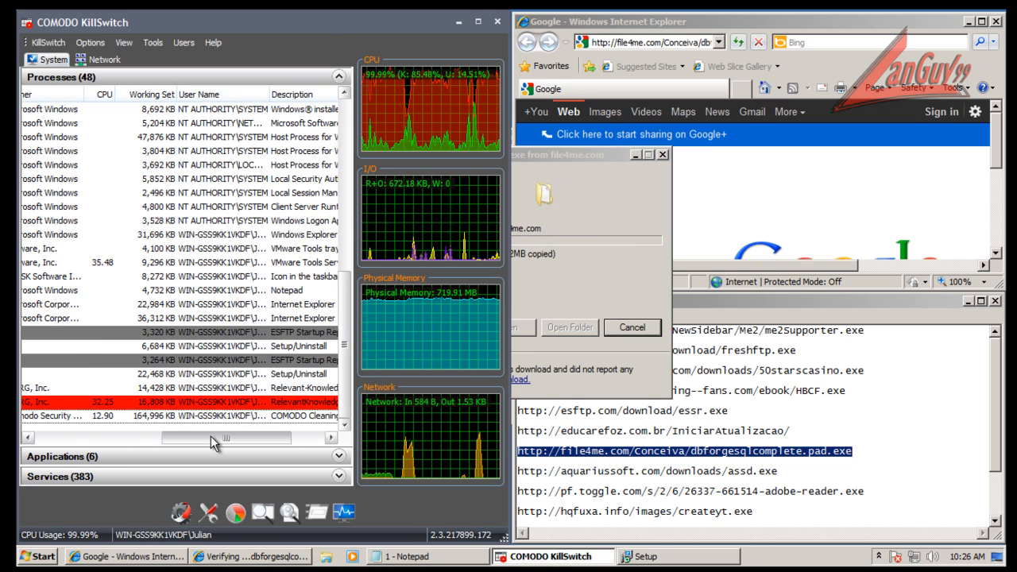
pyautogui.moveTo(121, 432); pyautogui.dragTo(100, 431)
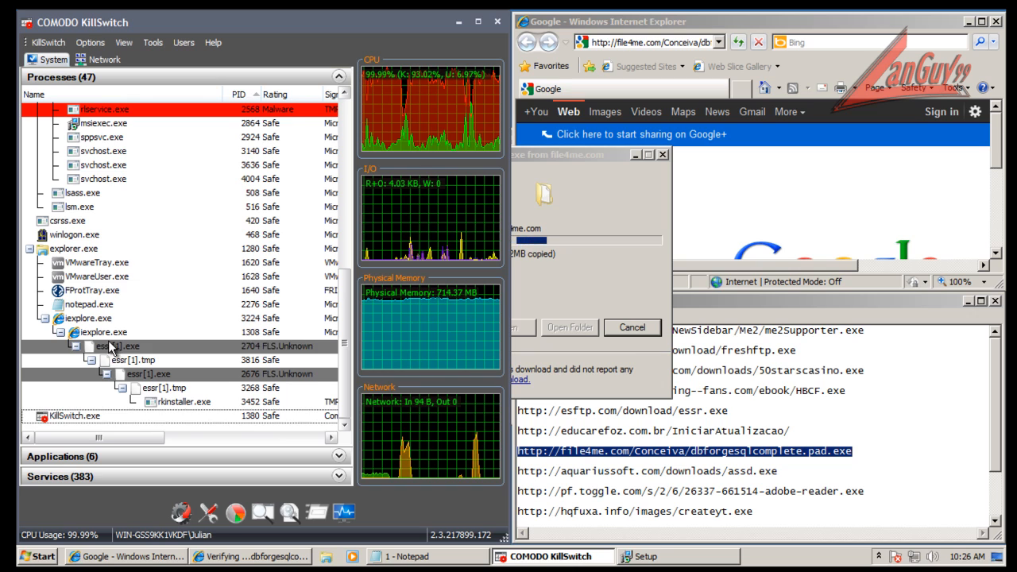
pyautogui.rightClick(111, 347)
pyautogui.click(195, 157)
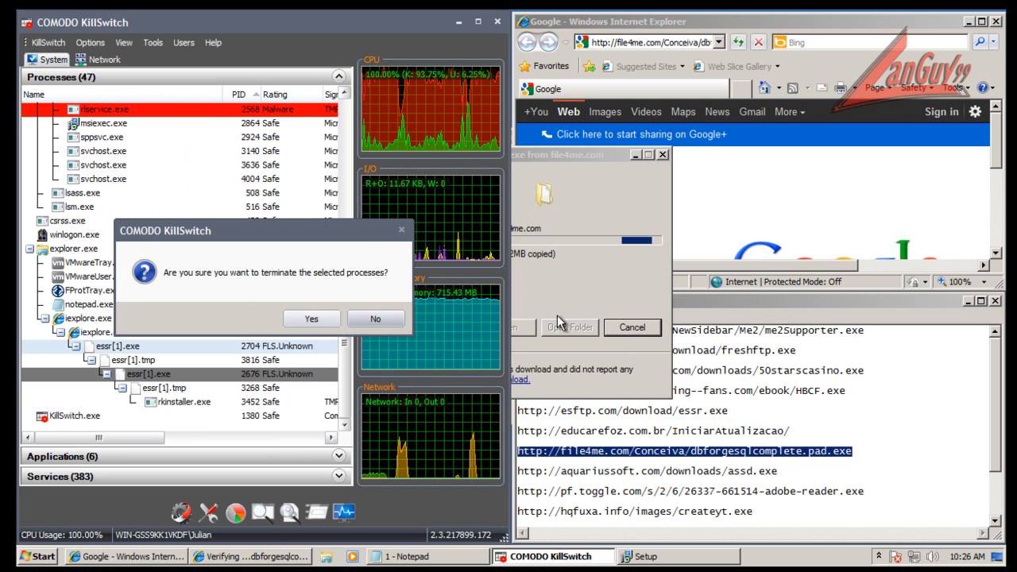
pyautogui.click(311, 318)
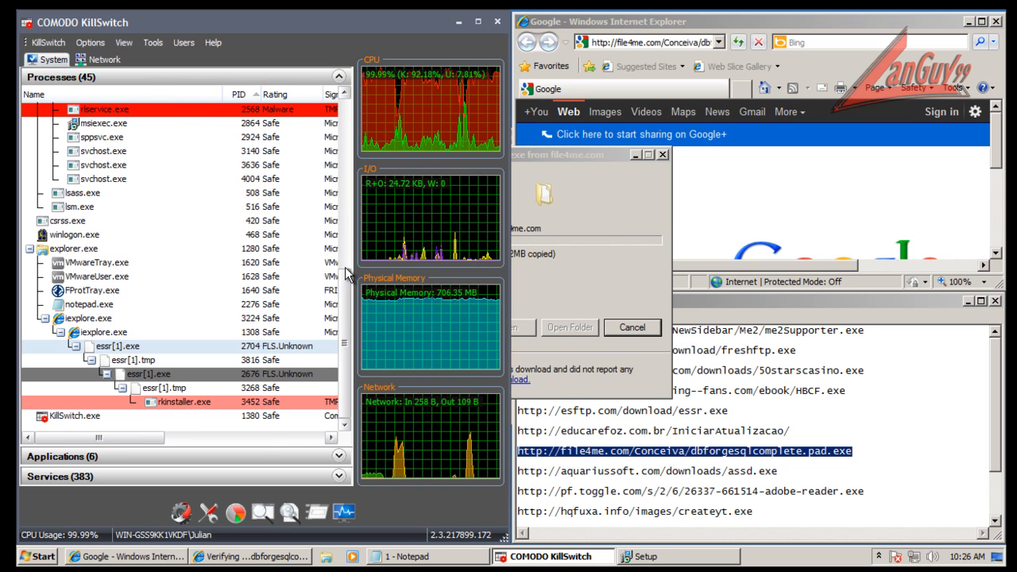
# Step: Kill the rlservice.exe process rated as malware and confirm its termination
pyautogui.scroll(2, 345, 267)
pyautogui.rightClick(101, 180)
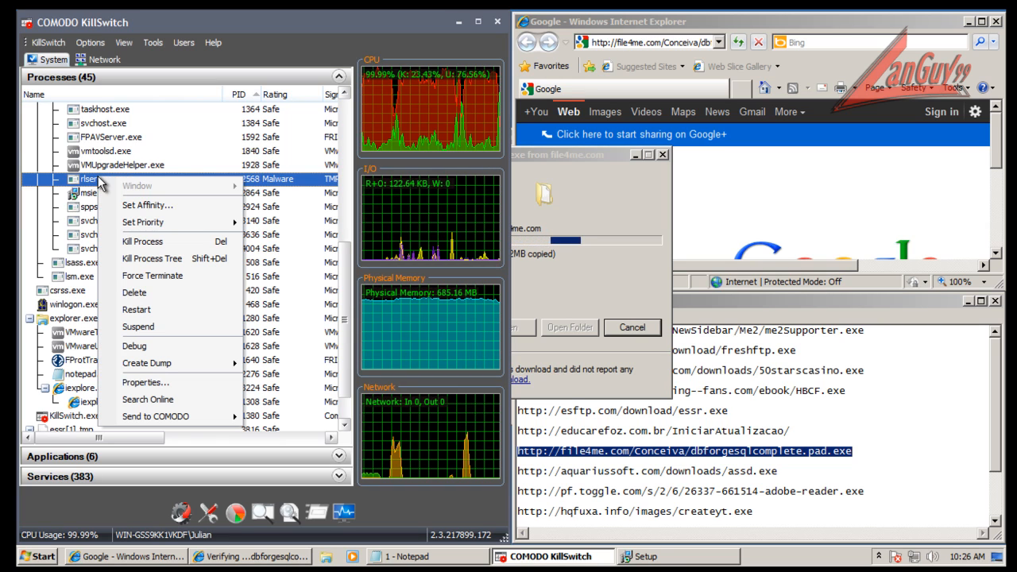
pyautogui.click(157, 241)
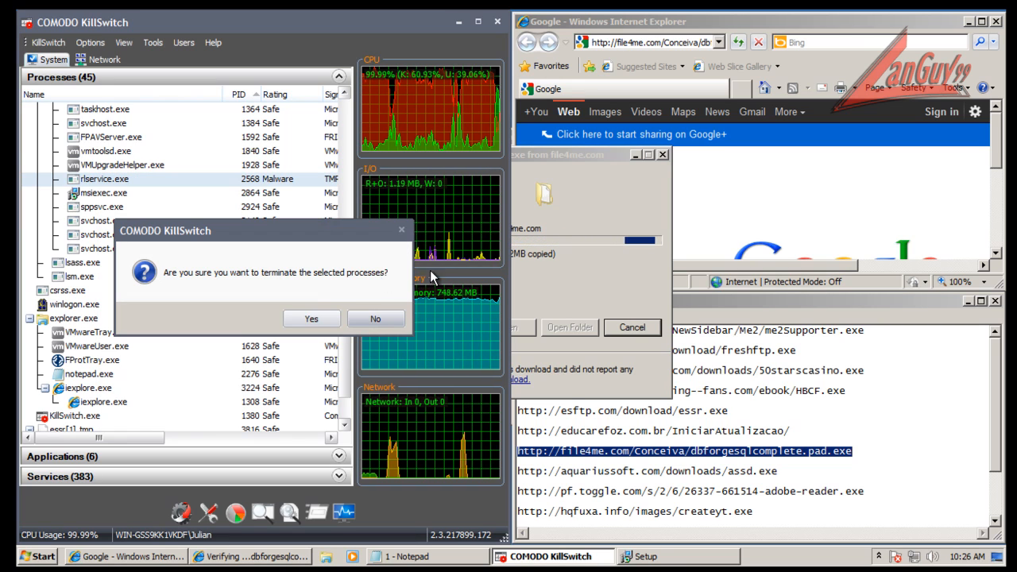
pyautogui.click(312, 319)
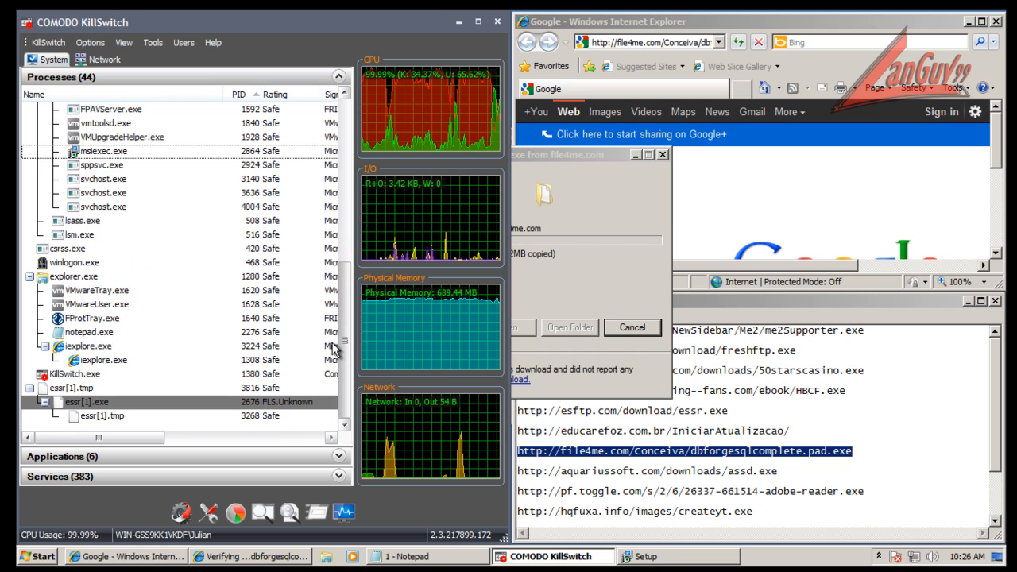
# Step: Kill the leftover essr[1].tmp process with PID 3816 and the process tree of the remaining essr[1].tmp
pyautogui.click(75, 390)
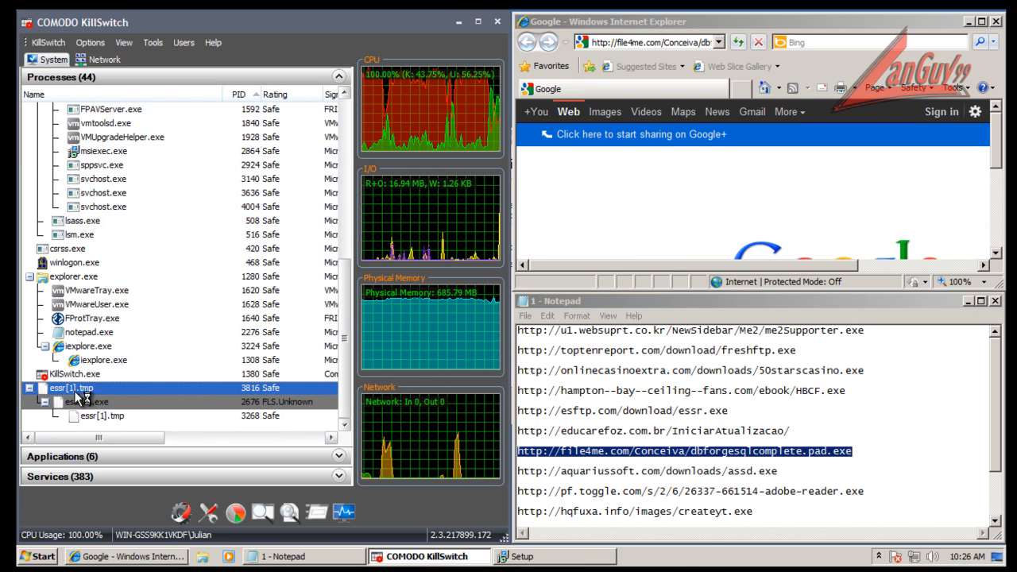
pyautogui.rightClick(76, 395)
pyautogui.click(138, 209)
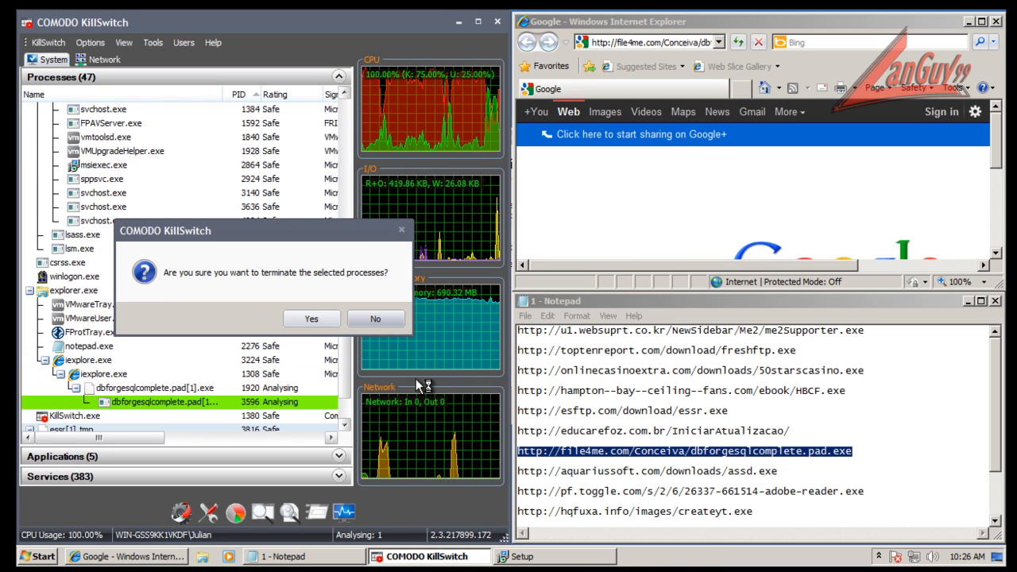
pyautogui.click(331, 319)
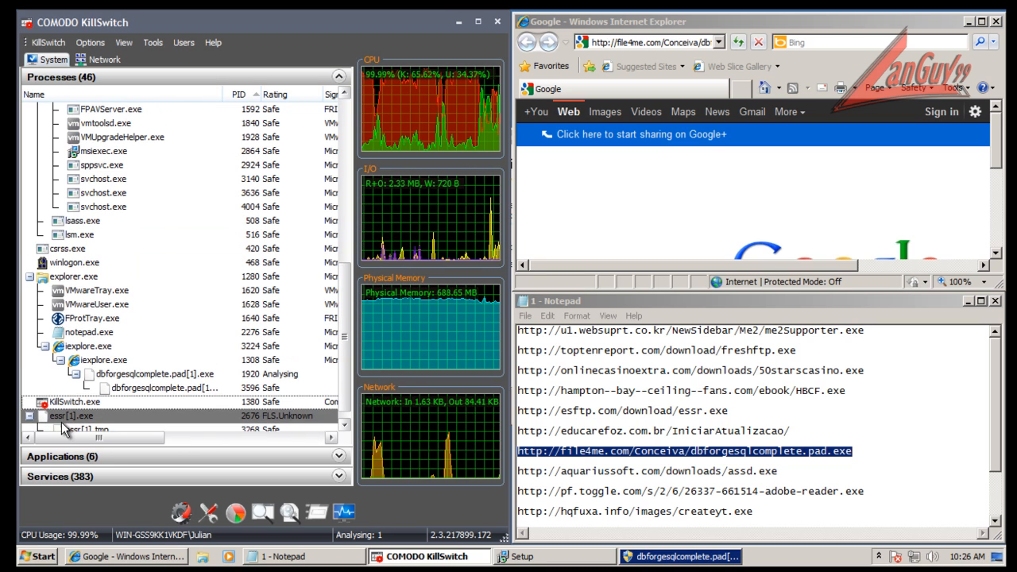
pyautogui.click(64, 429)
pyautogui.rightClick(69, 416)
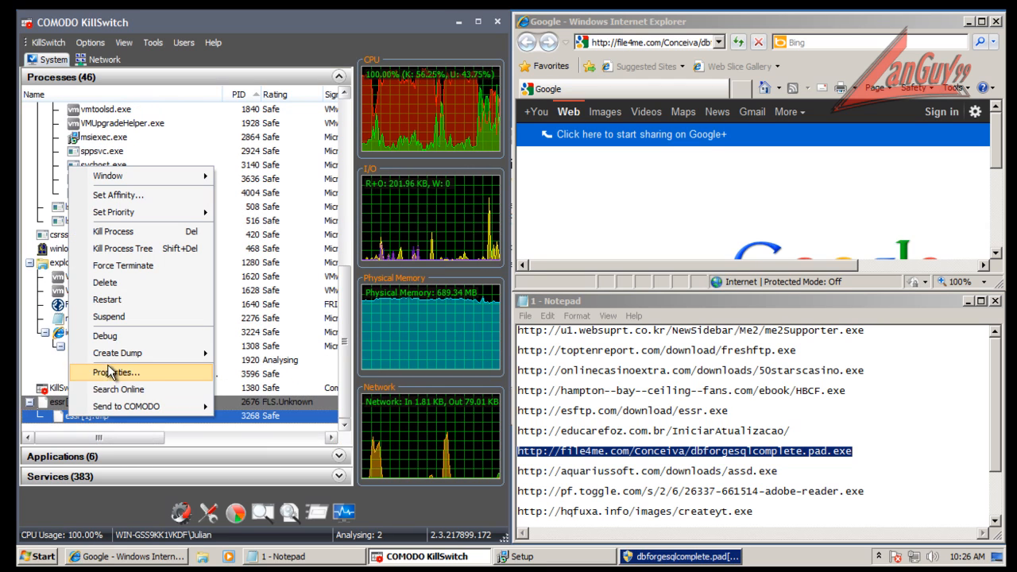
pyautogui.click(128, 248)
pyautogui.click(323, 321)
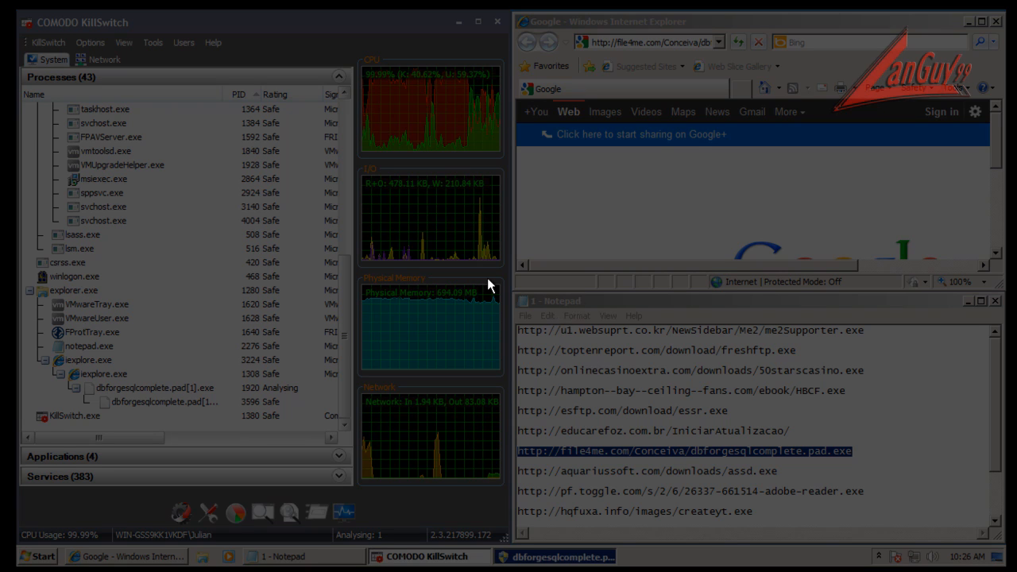
# Step: Allow the dbForge SQL Complete Downloader setup, advance it to the RelevantKnowledge agreement, and cancel the installation
pyautogui.click(568, 298)
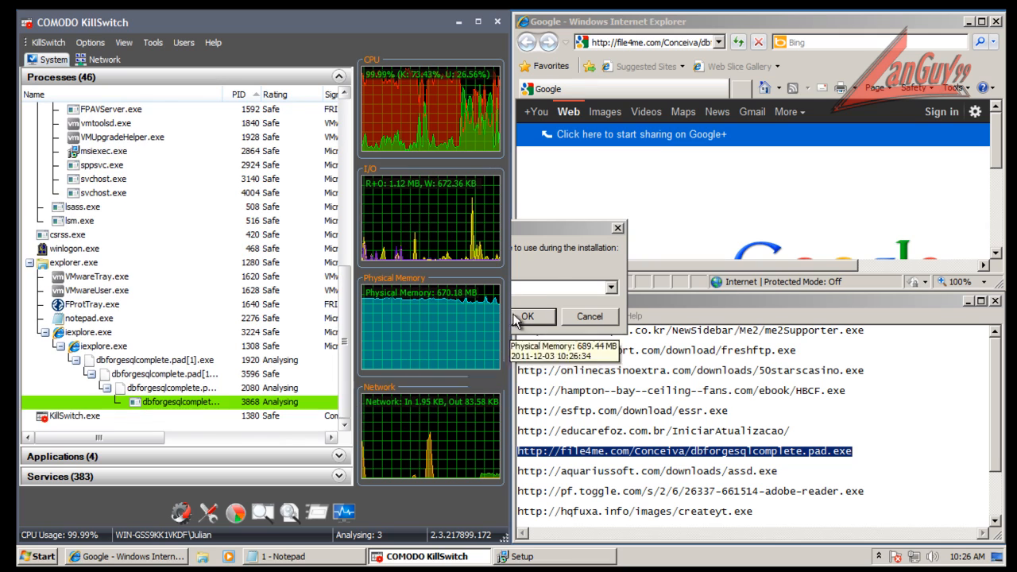
pyautogui.click(541, 317)
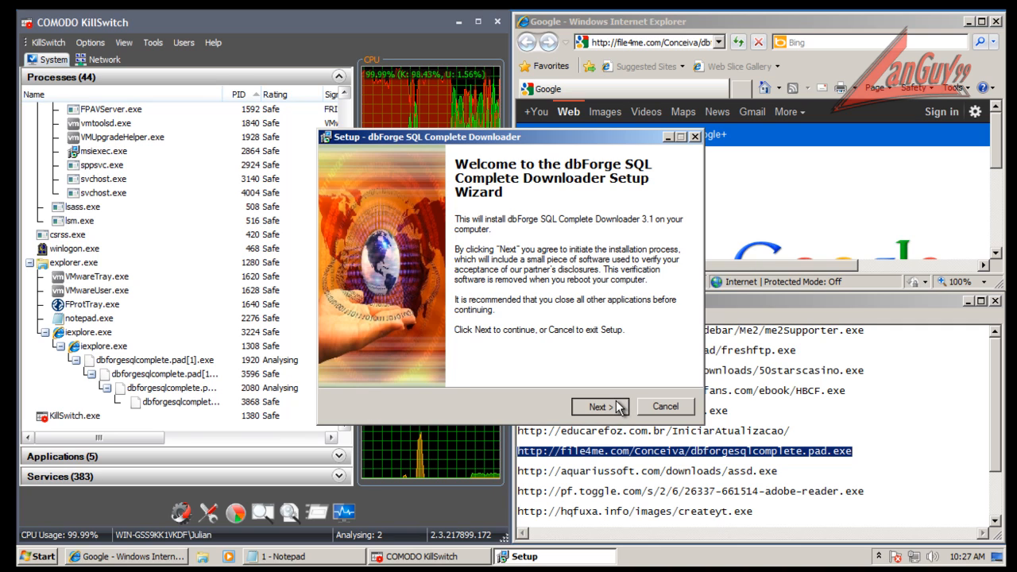
pyautogui.click(597, 407)
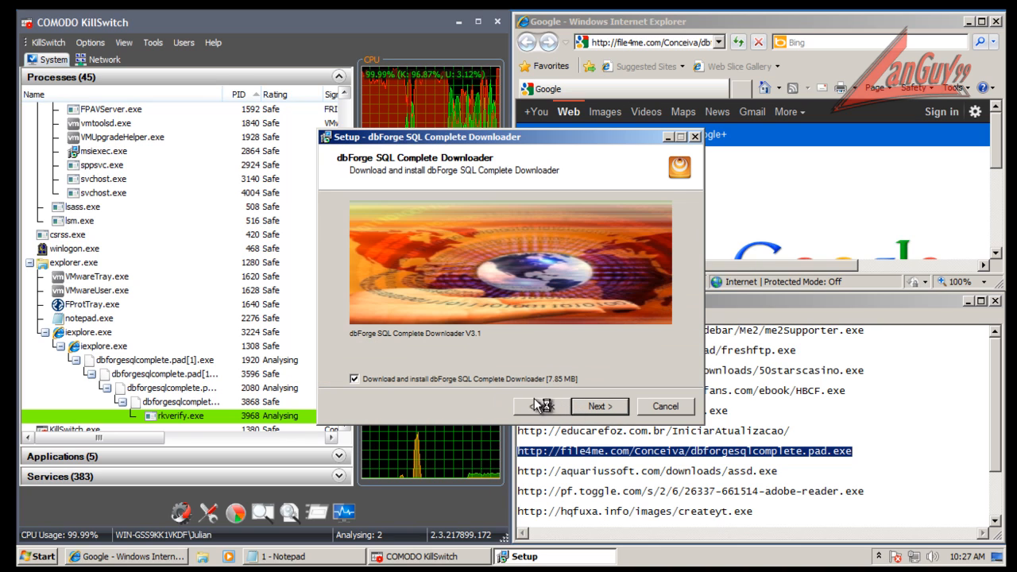
pyautogui.click(614, 405)
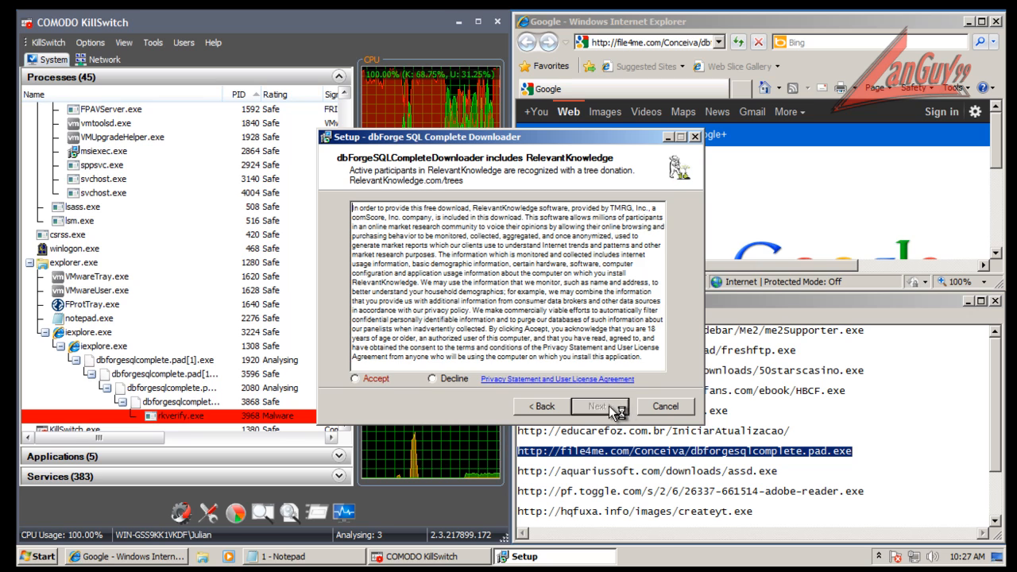
pyautogui.click(647, 405)
pyautogui.click(546, 347)
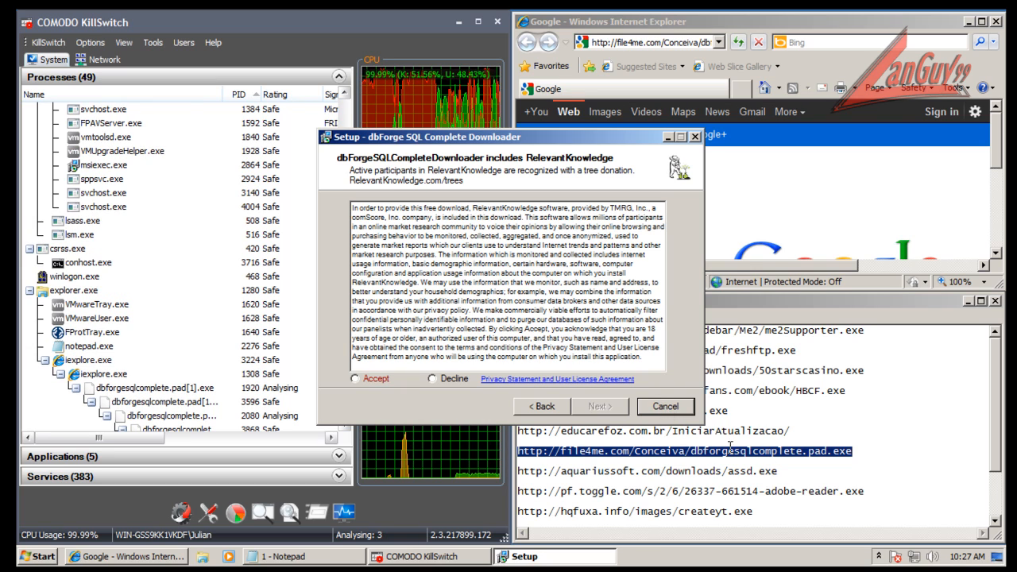
# Step: Copy the aquariussoft.com/downloads/assd.exe link from Notepad, run it through Internet Explorer, and check the process list during the download
pyautogui.moveTo(517, 471); pyautogui.dragTo(785, 465)
pyautogui.hotkey('ctrl', 'c')
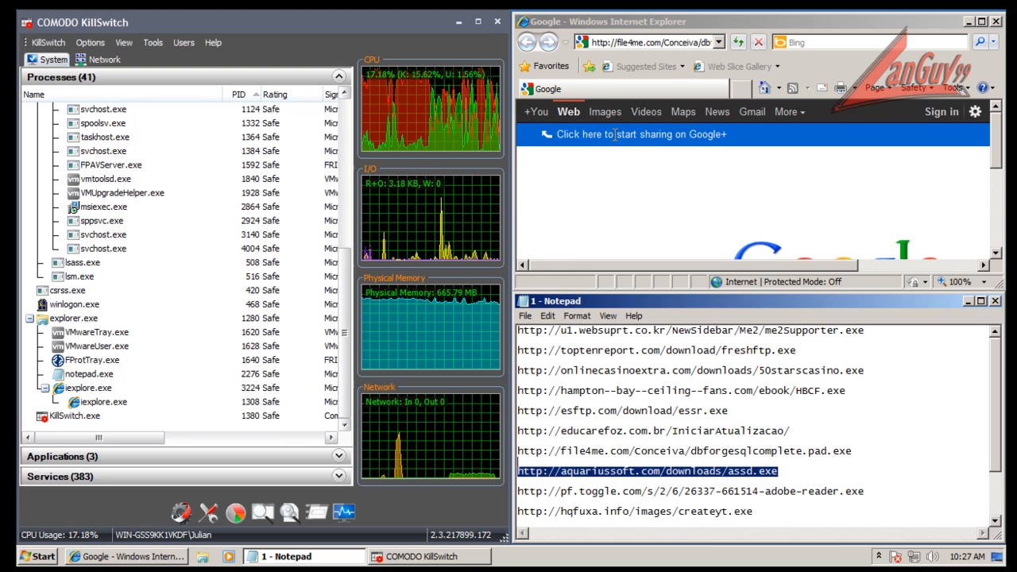
pyautogui.doubleClick(659, 44)
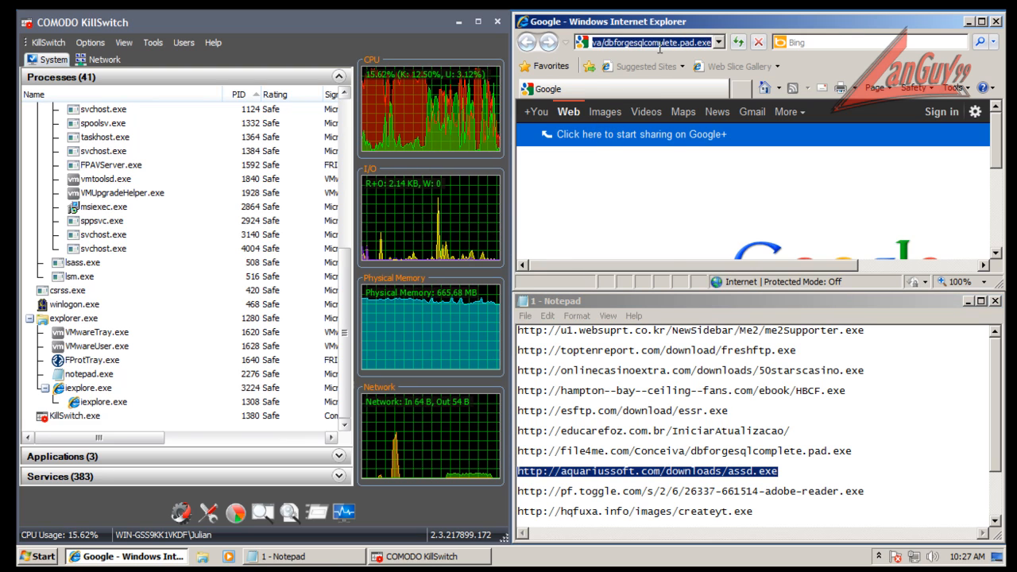
pyautogui.hotkey('ctrl', 'v')
pyautogui.press('Return')
pyautogui.click(481, 290)
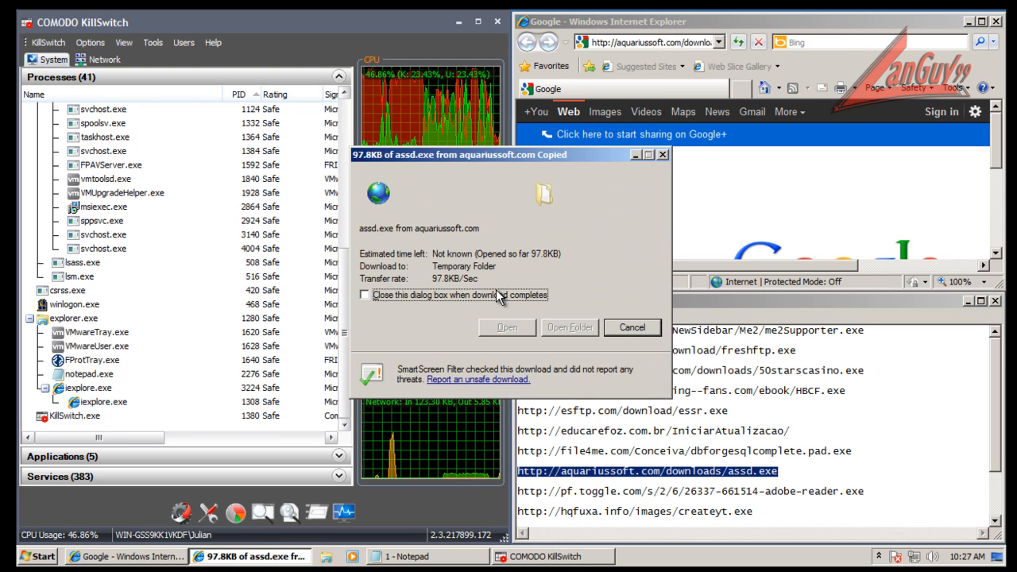
pyautogui.click(345, 397)
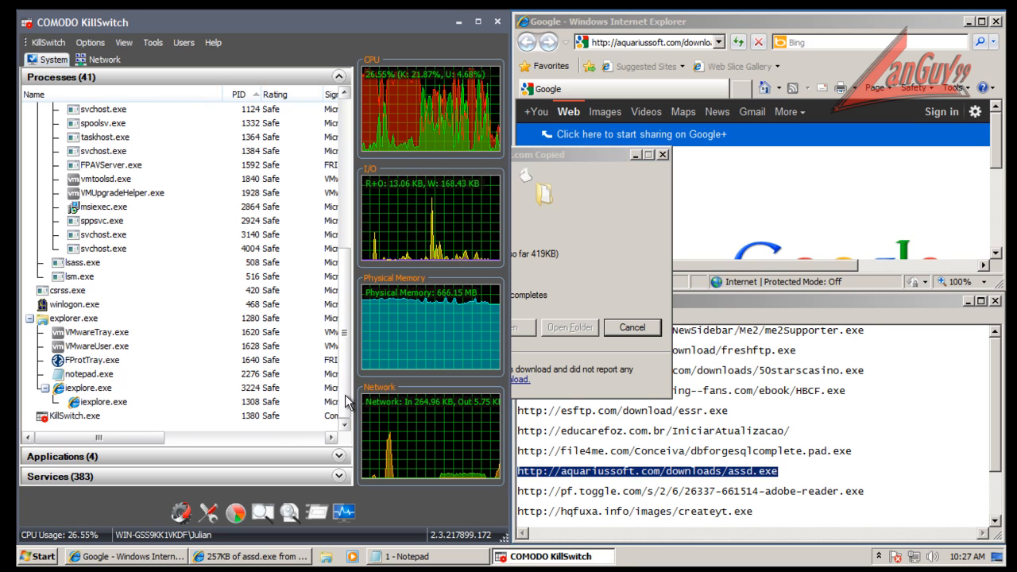
pyautogui.moveTo(345, 398); pyautogui.dragTo(339, 445)
pyautogui.click(596, 208)
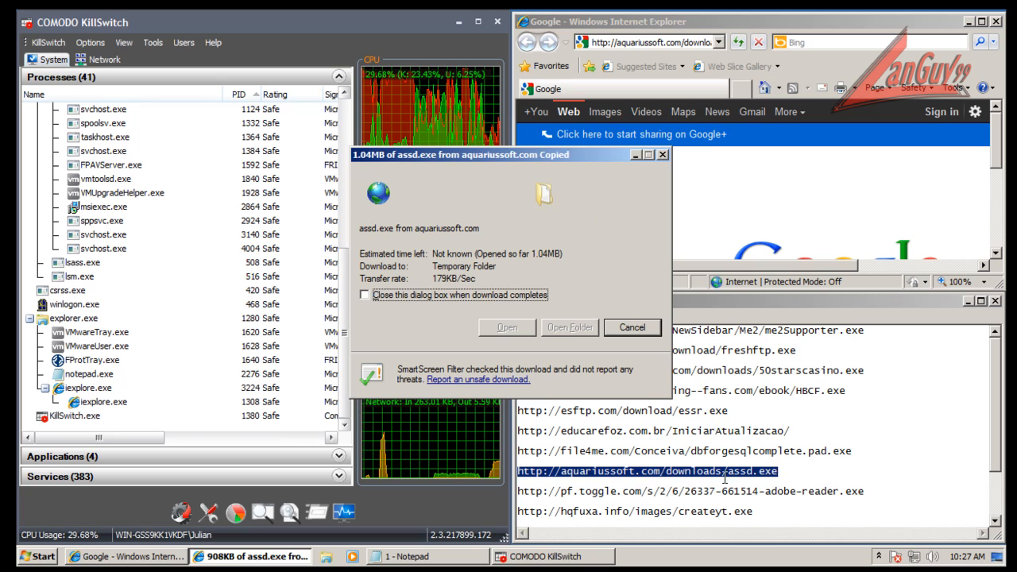
# Step: Copy the pf.toggle.com adobe-reader.exe link from Notepad, run it through Internet Explorer, and allow installer_adobe_reader[1].exe to make changes
pyautogui.moveTo(518, 491); pyautogui.dragTo(872, 488)
pyautogui.hotkey('ctrl', 'c')
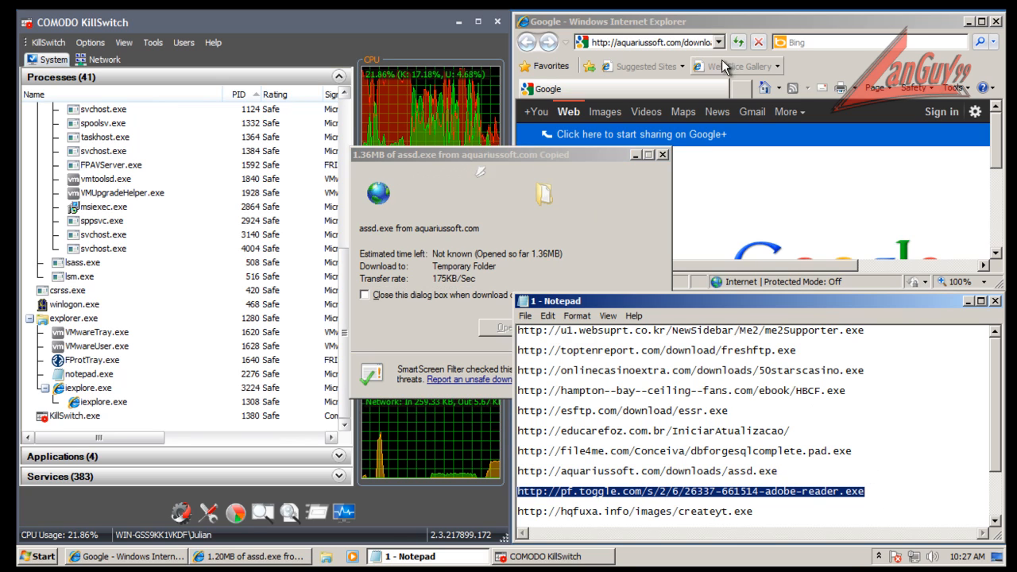
pyautogui.doubleClick(697, 43)
pyautogui.hotkey('ctrl', 'a')
pyautogui.hotkey('ctrl', 'v')
pyautogui.press('Return')
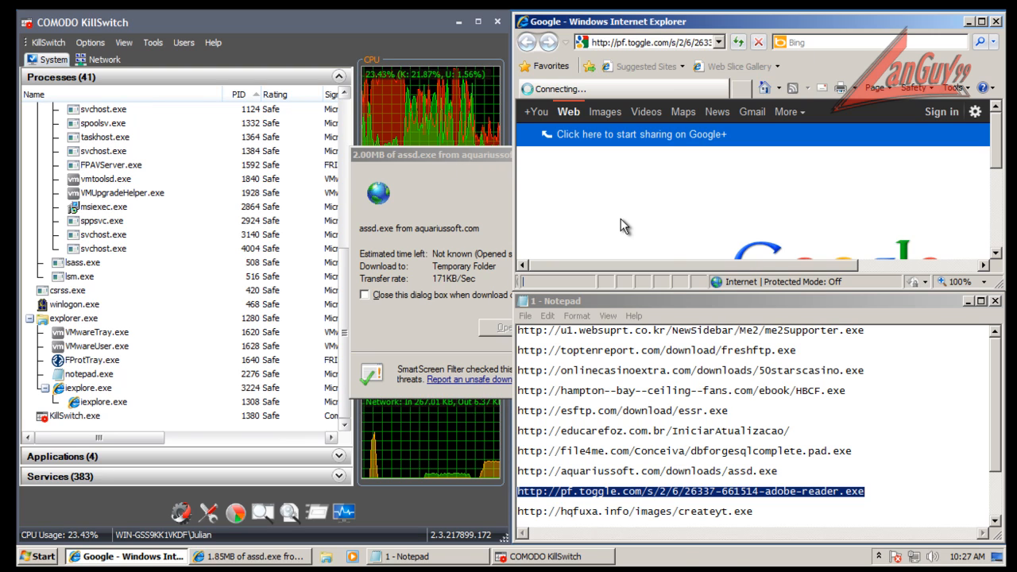
pyautogui.click(487, 292)
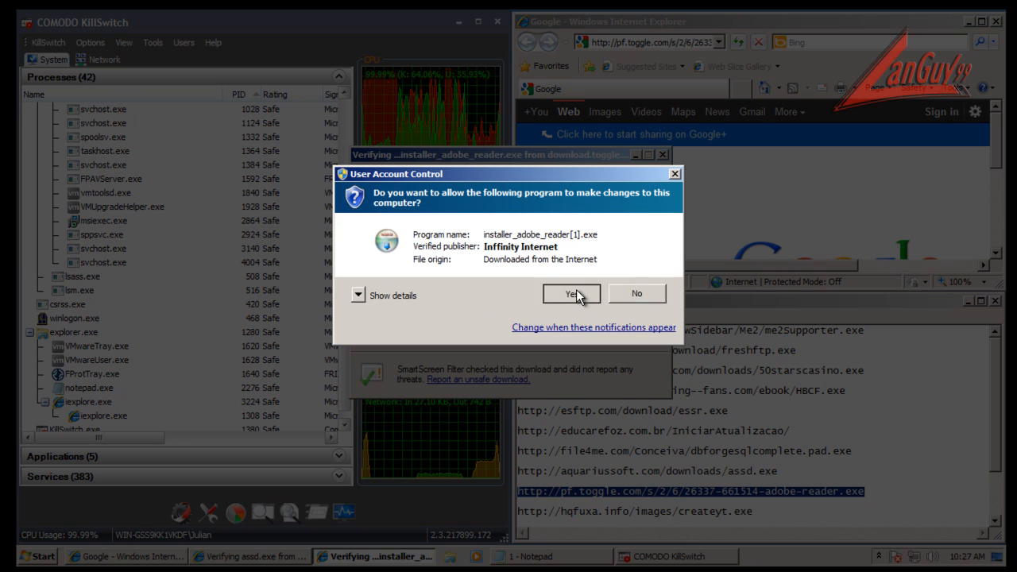
pyautogui.click(573, 293)
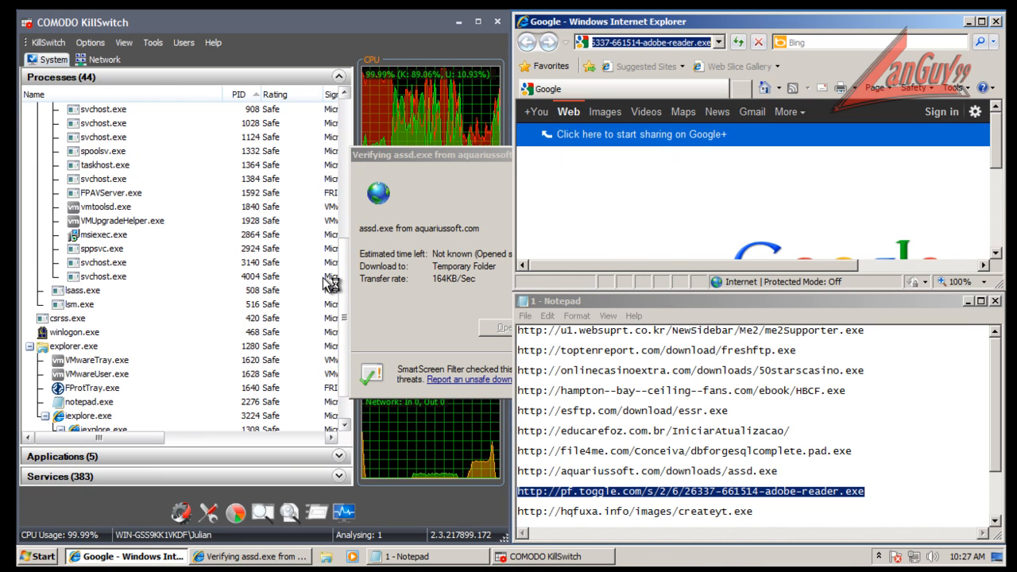
# Step: Start the Adobe Reader installation with the preselected StartNow toolbar options, allowing the assd.exe setup to make changes when prompted
pyautogui.scroll(-1, 347, 358)
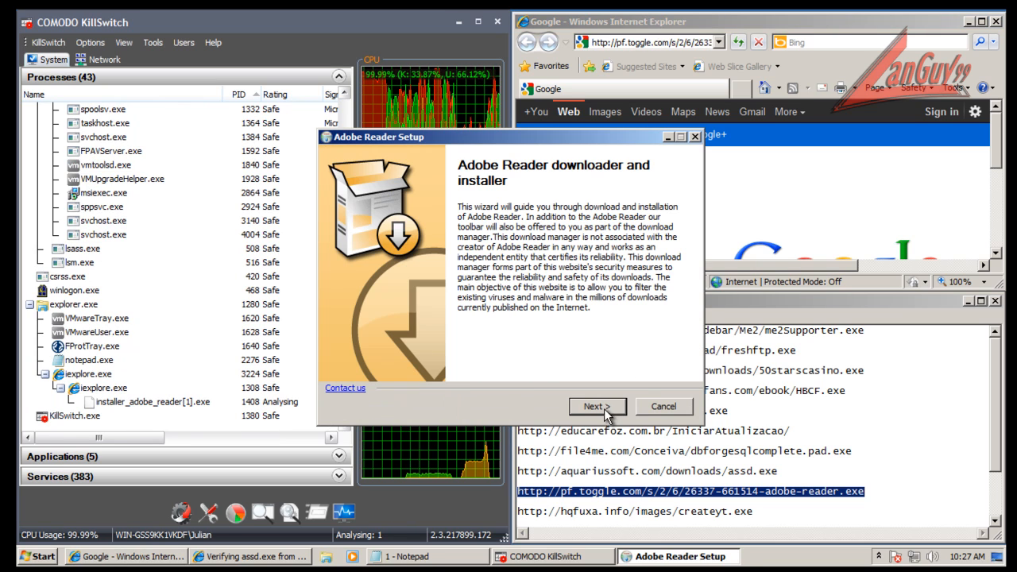
pyautogui.click(595, 406)
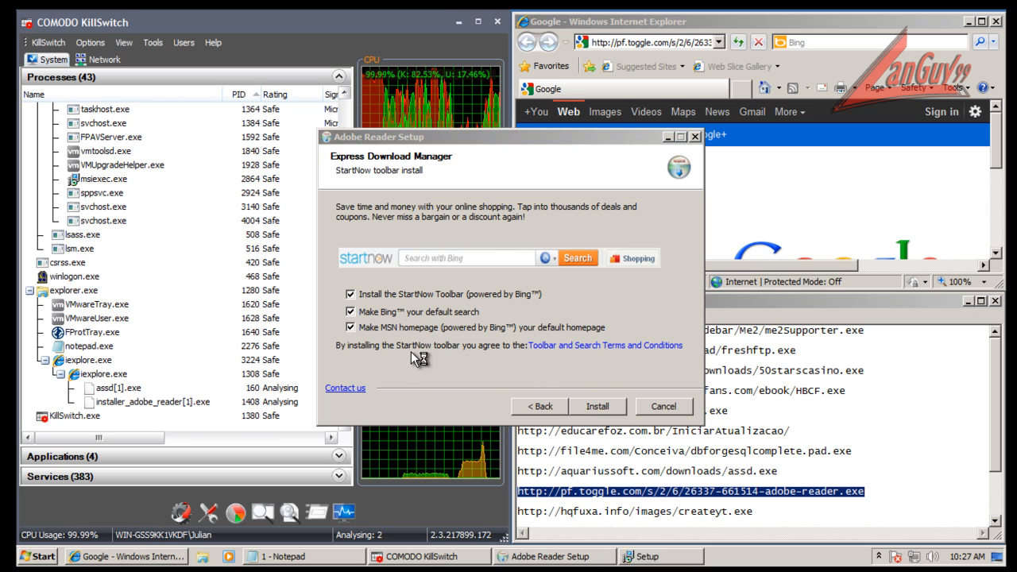
pyautogui.click(597, 406)
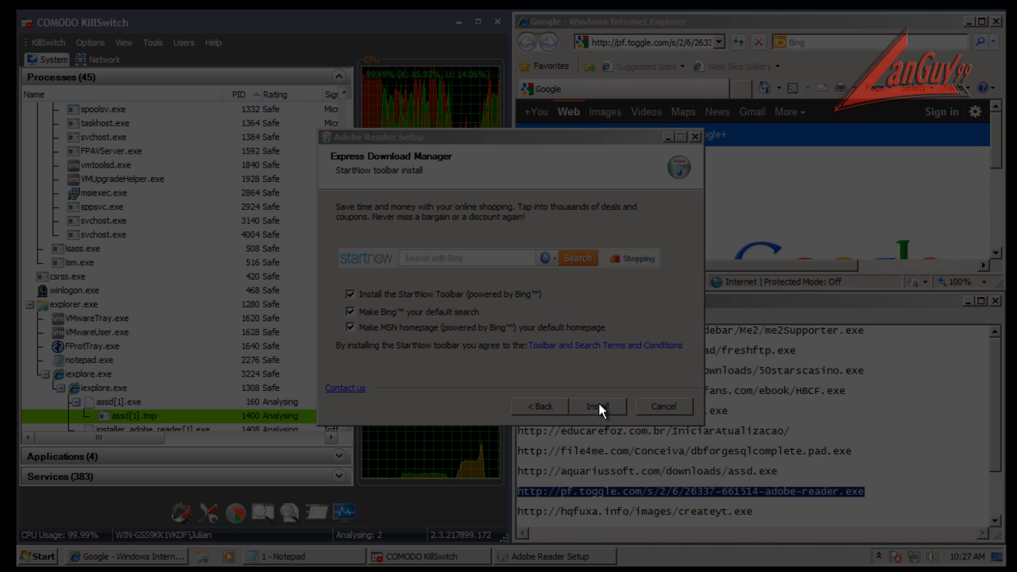
pyautogui.click(640, 298)
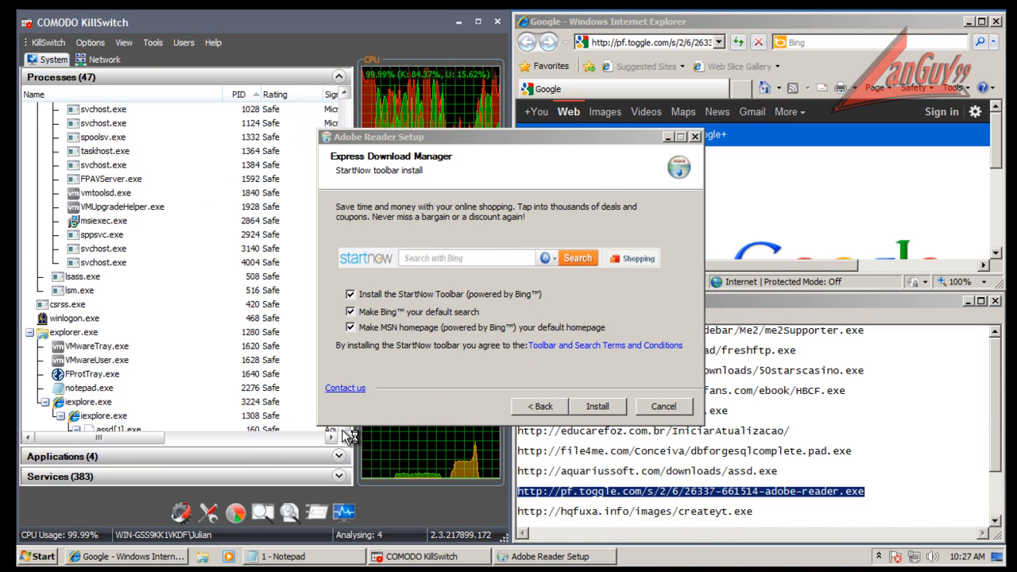
pyautogui.click(346, 426)
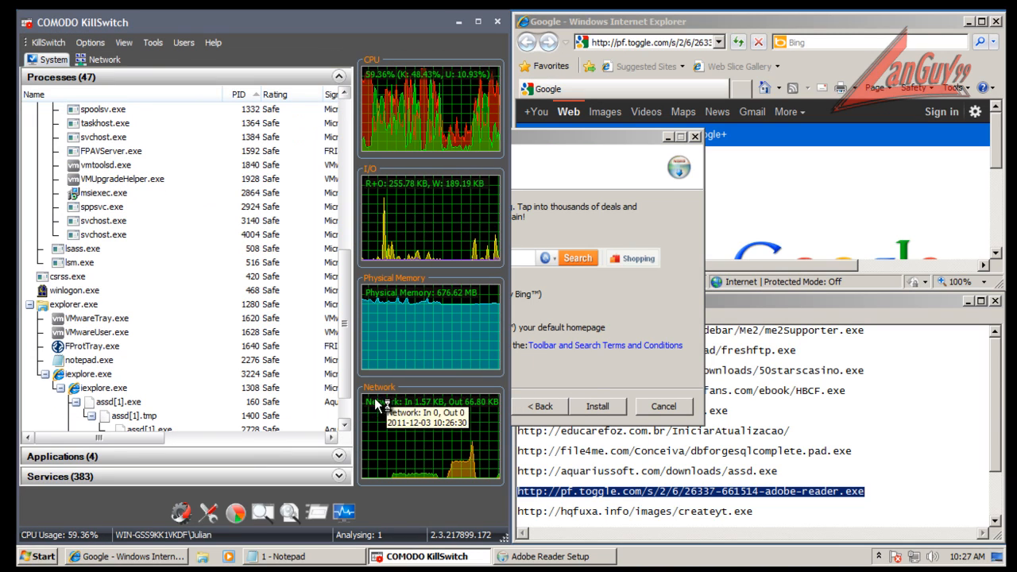
pyautogui.click(604, 409)
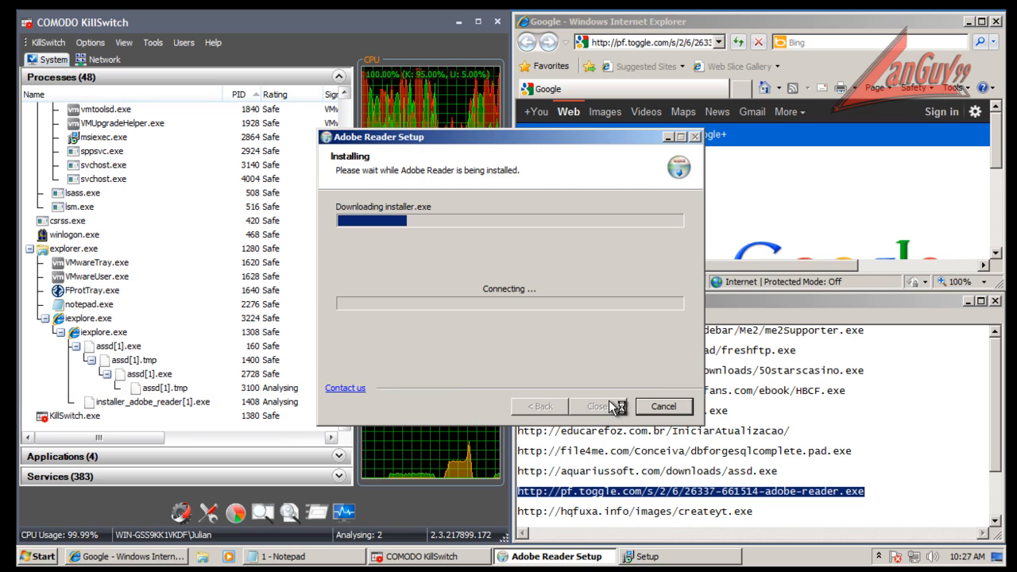
# Step: Advance the Aquarius Soft PC Shutdown Pro setup with its default folders to the RelevantKnowledge agreement and cancel the installation
pyautogui.click(677, 560)
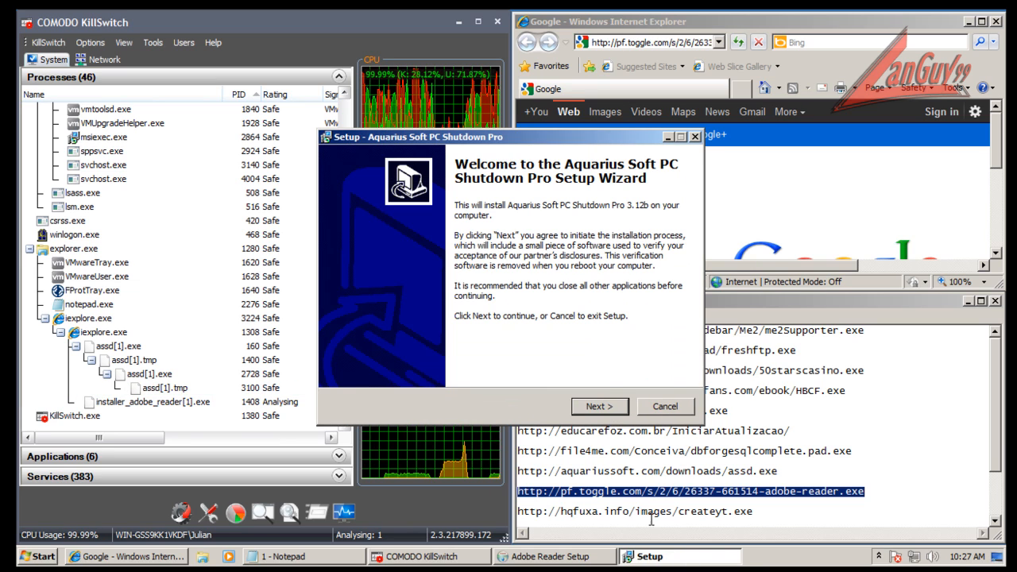
pyautogui.click(620, 406)
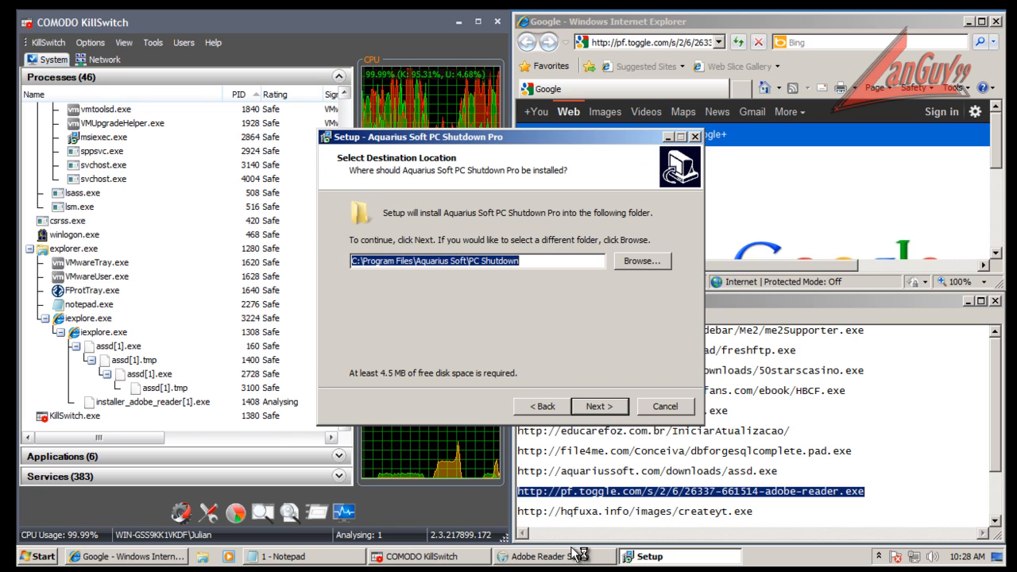
pyautogui.click(620, 407)
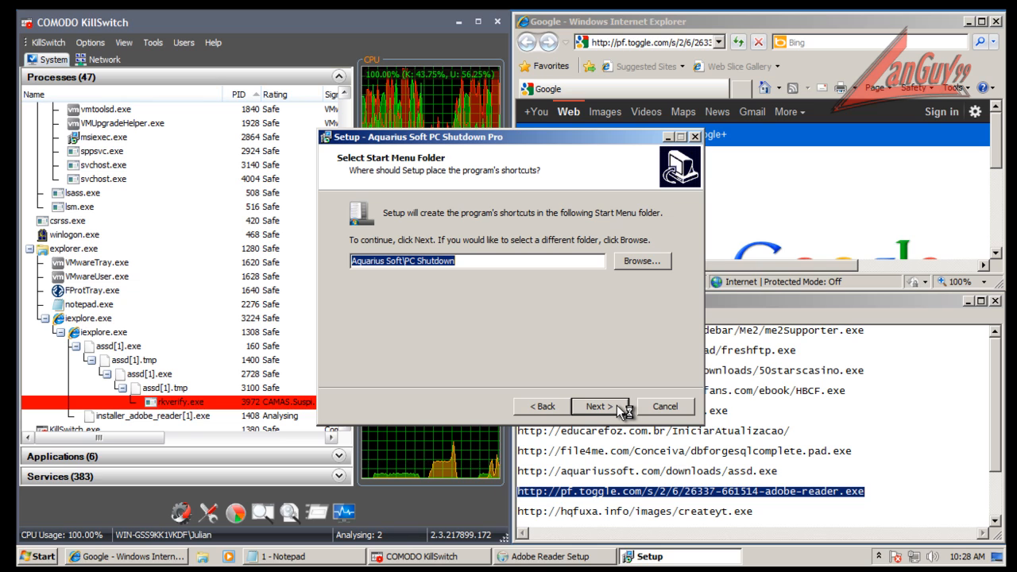
pyautogui.click(608, 407)
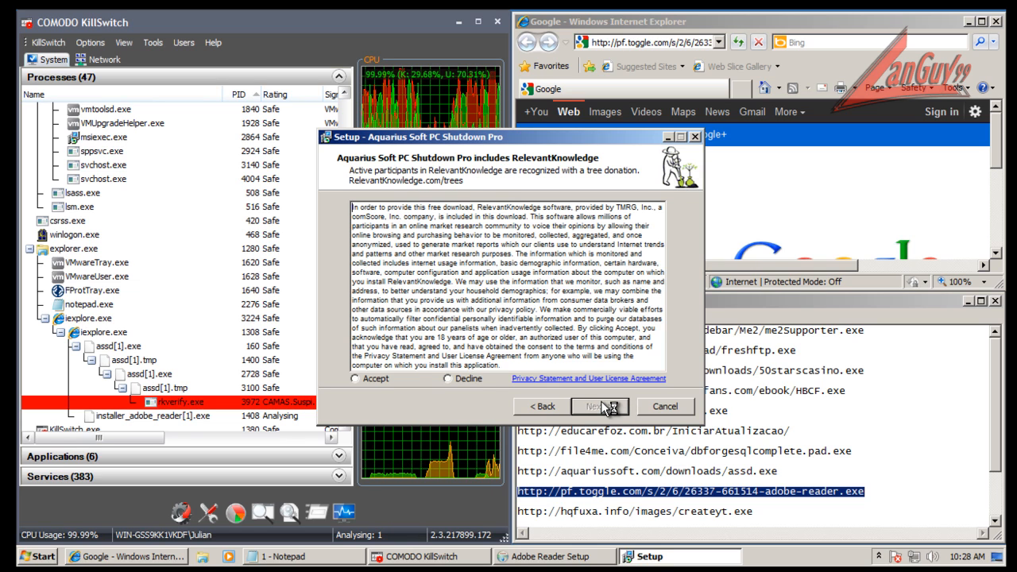
pyautogui.click(663, 406)
pyautogui.click(568, 358)
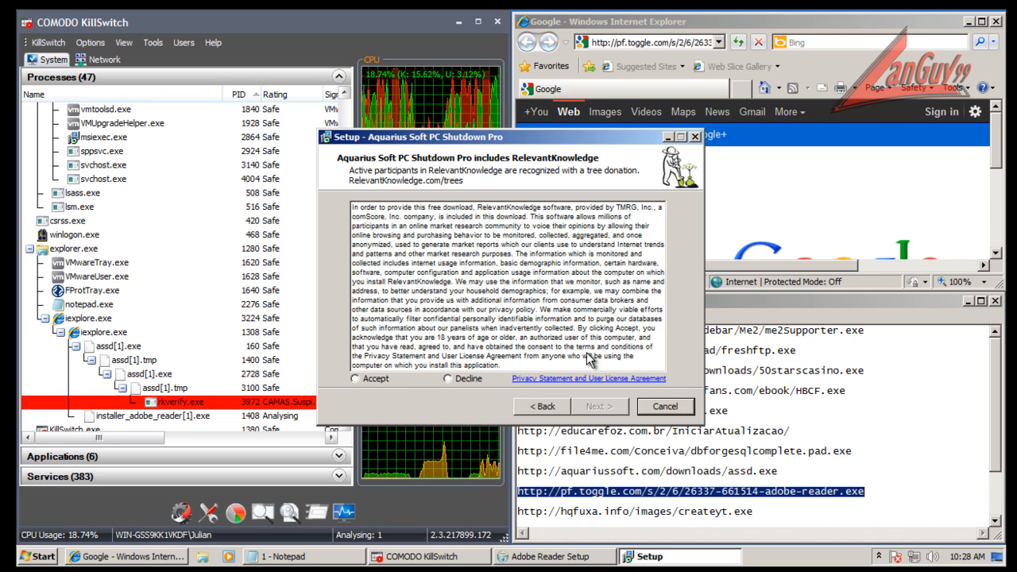
pyautogui.click(664, 406)
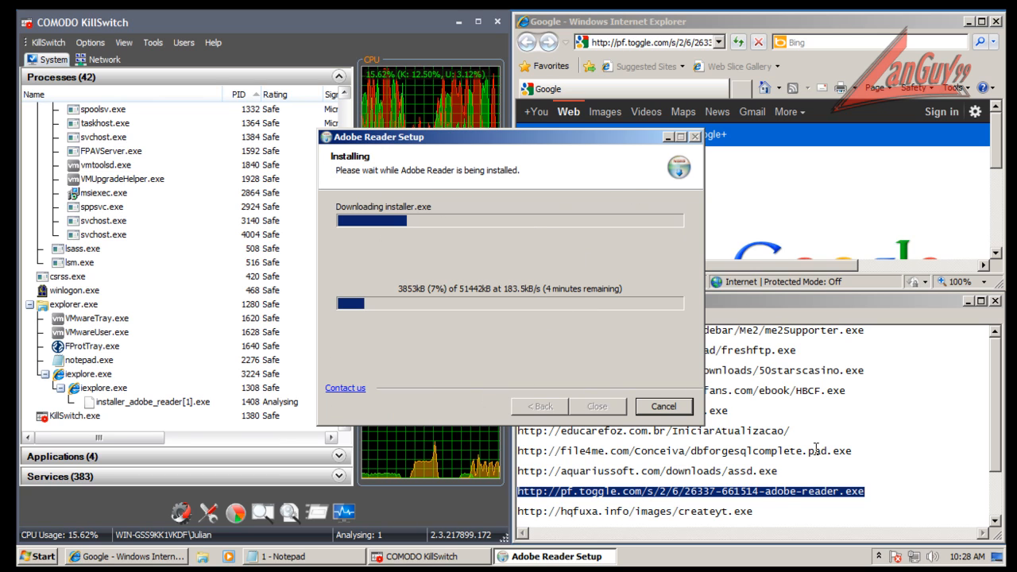
# Step: Copy the hqfuxa.info/images/createyt.exe link from Notepad, run it through Internet Explorer, and check for its process in KillSwitch
pyautogui.moveTo(755, 515); pyautogui.dragTo(474, 445)
pyautogui.hotkey('ctrl', 'c')
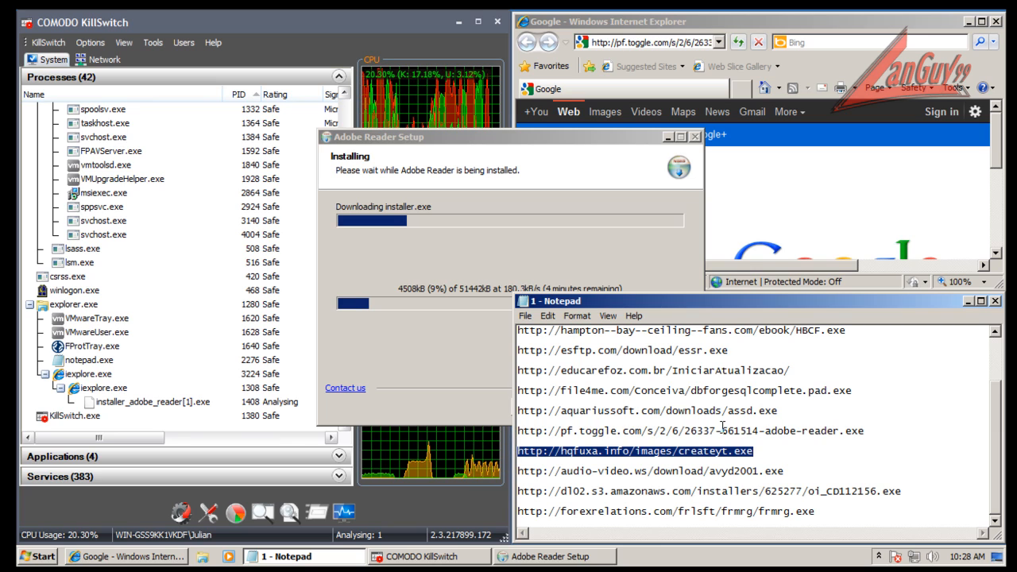
pyautogui.click(701, 44)
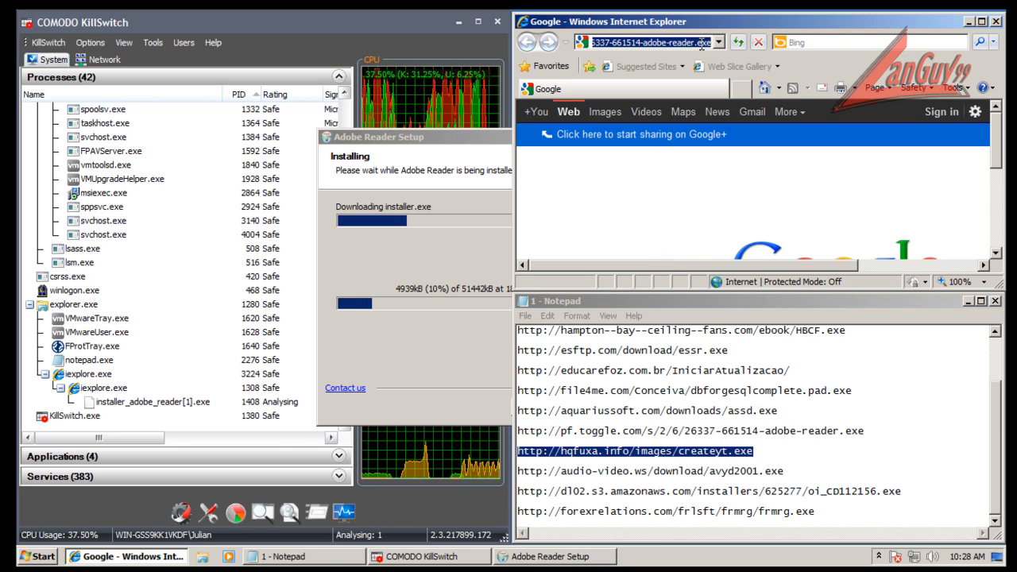
pyautogui.hotkey('ctrl', 'v')
pyautogui.press('Return')
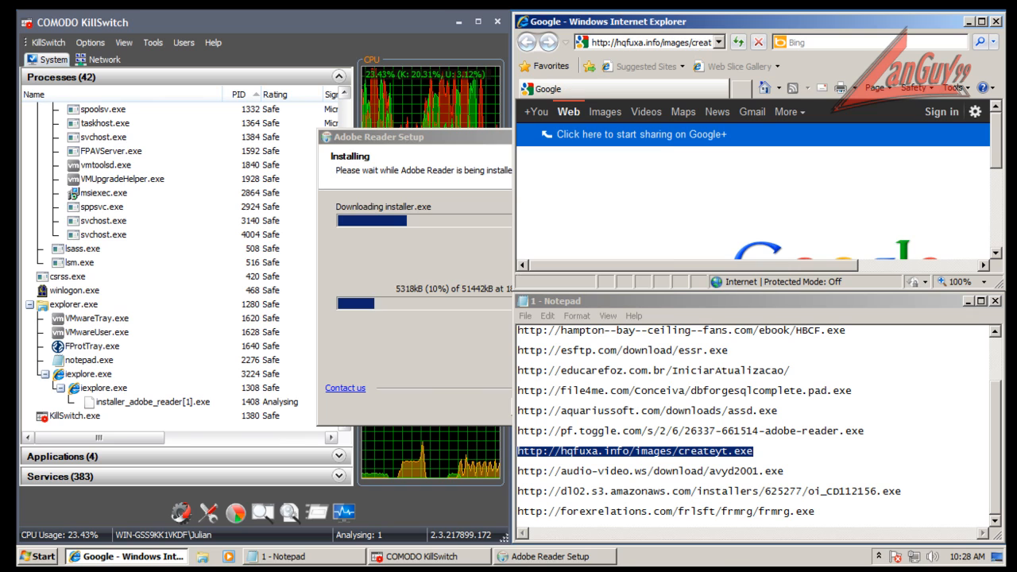
pyautogui.click(476, 295)
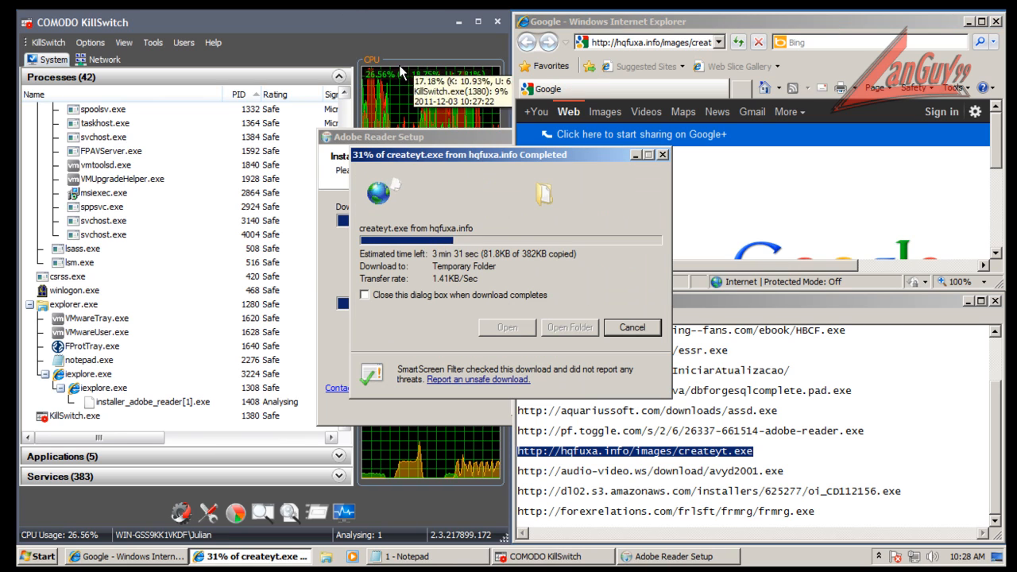
pyautogui.click(405, 29)
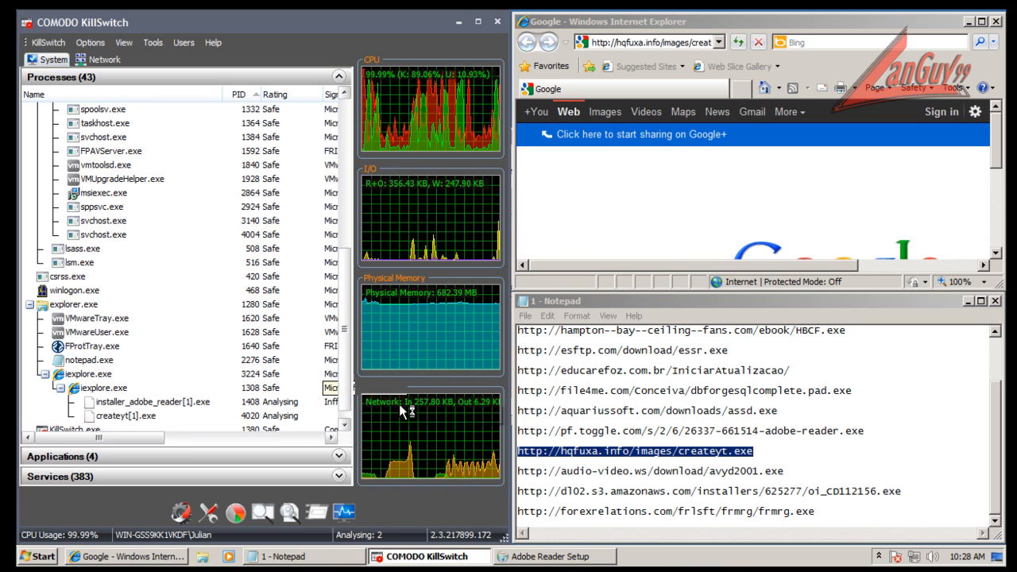
pyautogui.scroll(-1, 344, 393)
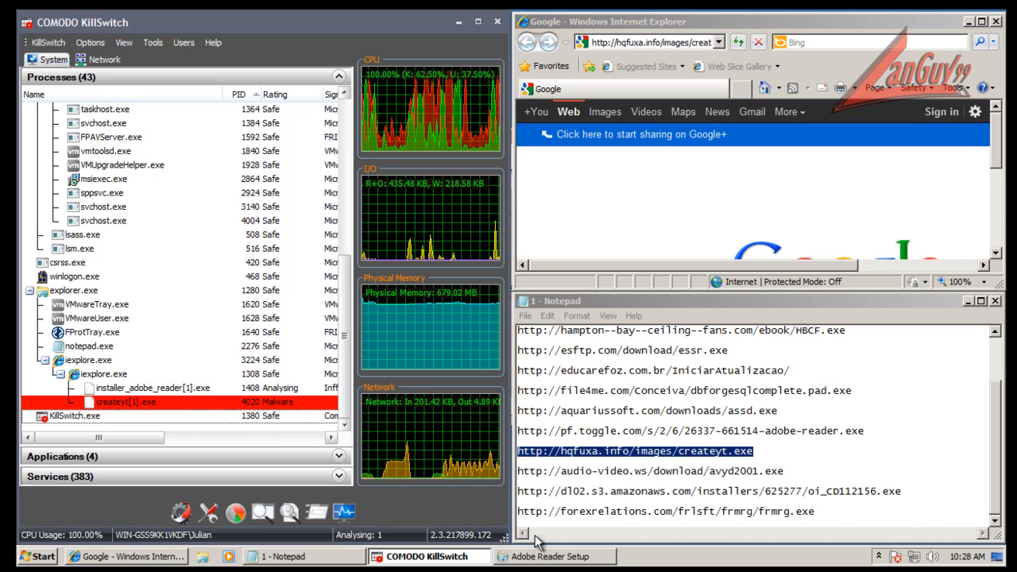
# Step: Copy the audio-video.ws/download/avyd2001.exe link from Notepad and run it through Internet Explorer
pyautogui.click(786, 471)
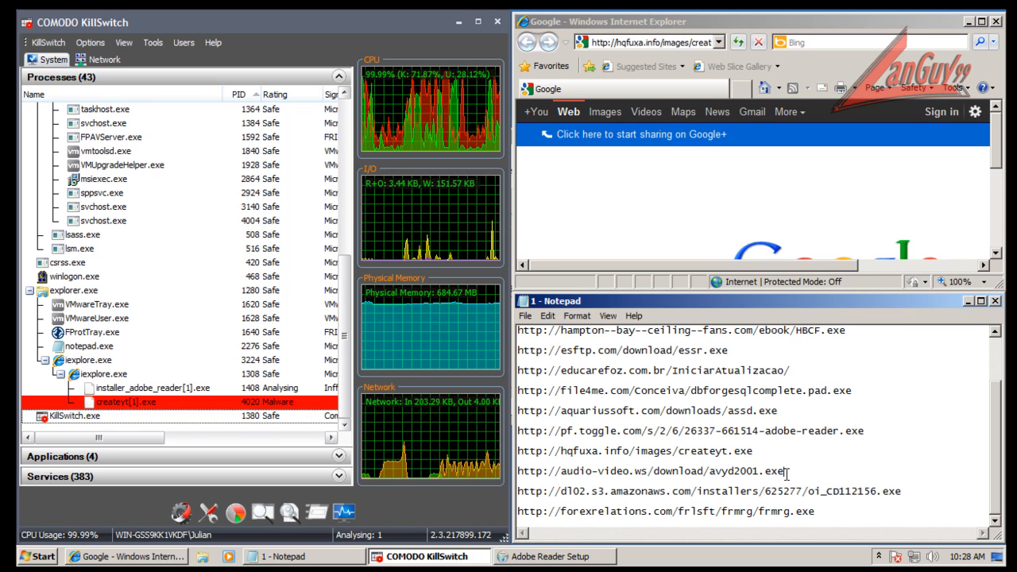
pyautogui.hotkey('shift', 'Home')
pyautogui.hotkey('ctrl', 'c')
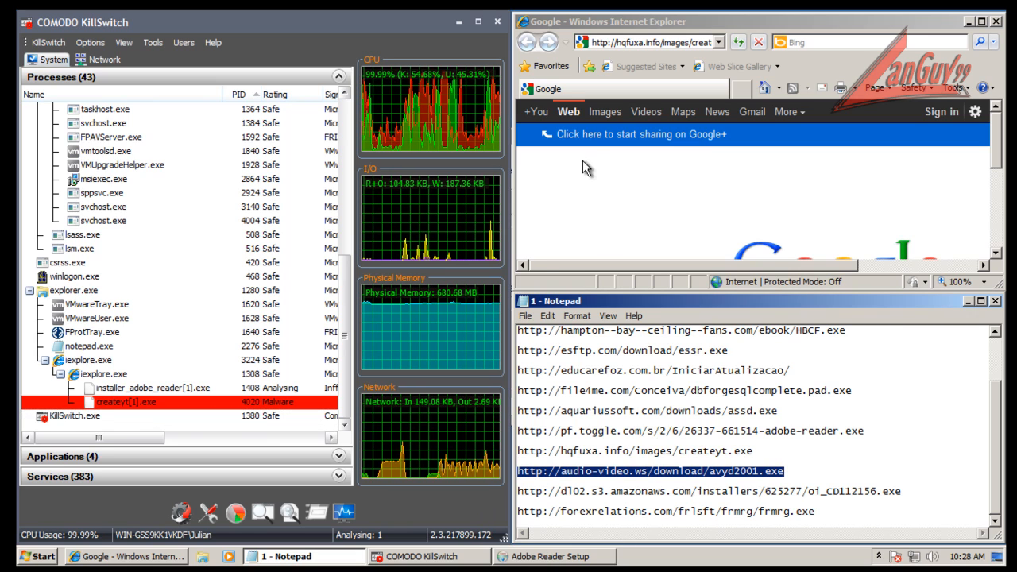
pyautogui.doubleClick(647, 42)
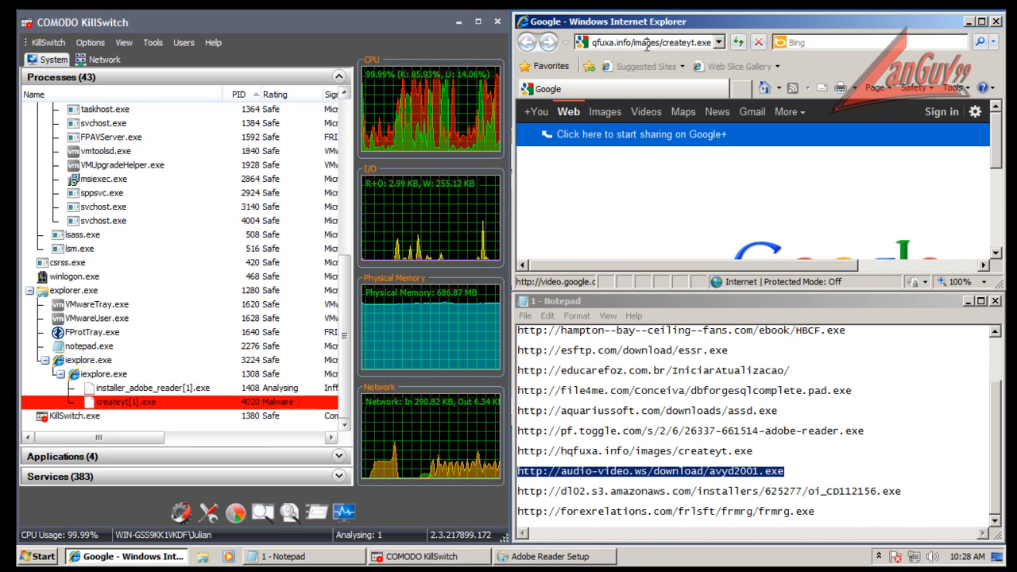
pyautogui.click(646, 42)
pyautogui.hotkey('ctrl', 'v')
pyautogui.press('Return')
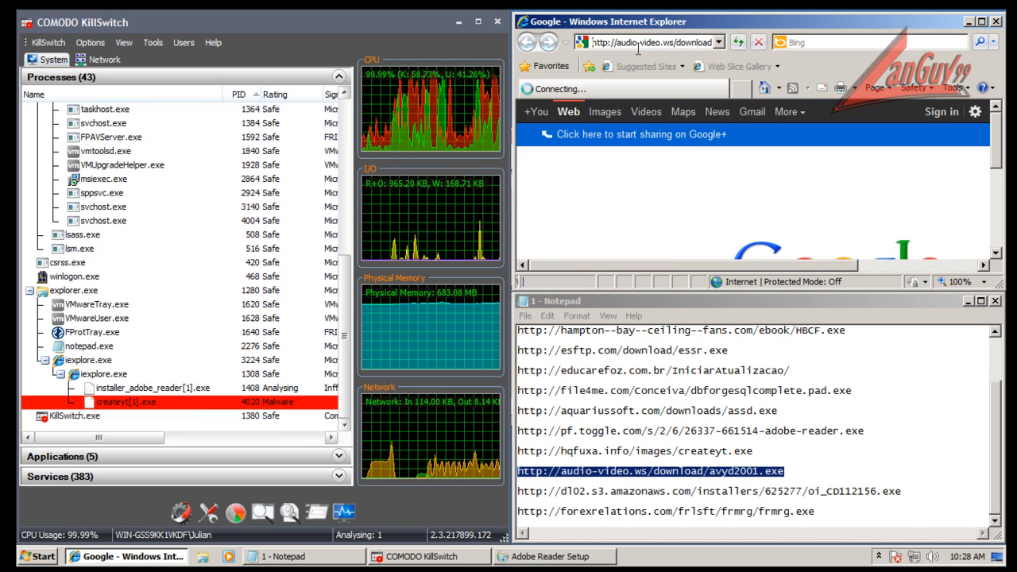
pyautogui.click(488, 293)
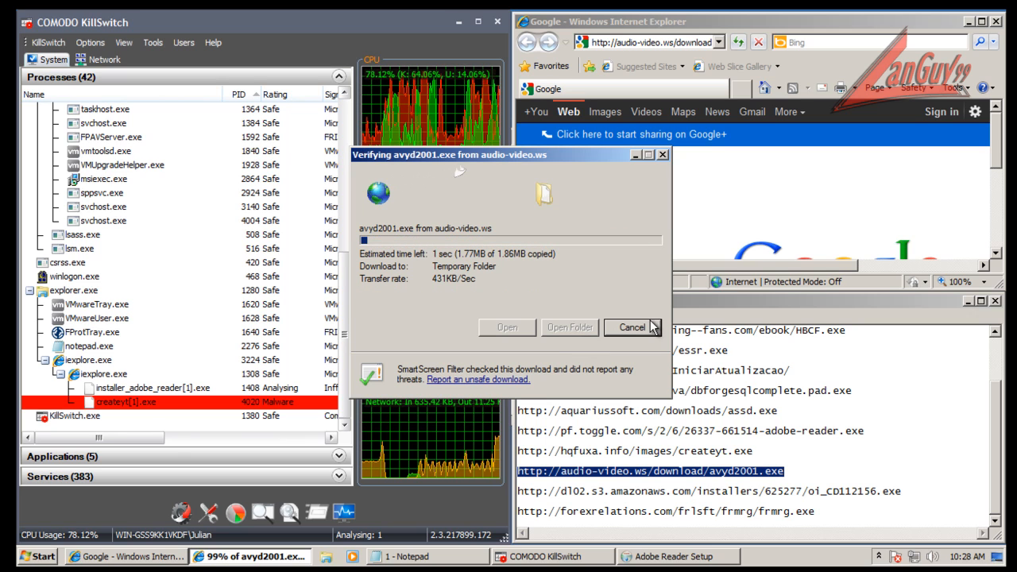
# Step: Examine the running processes with their rating, signer and CPU details in KillSwitch while avyd2001.exe is being verified
pyautogui.moveTo(122, 438); pyautogui.dragTo(90, 439)
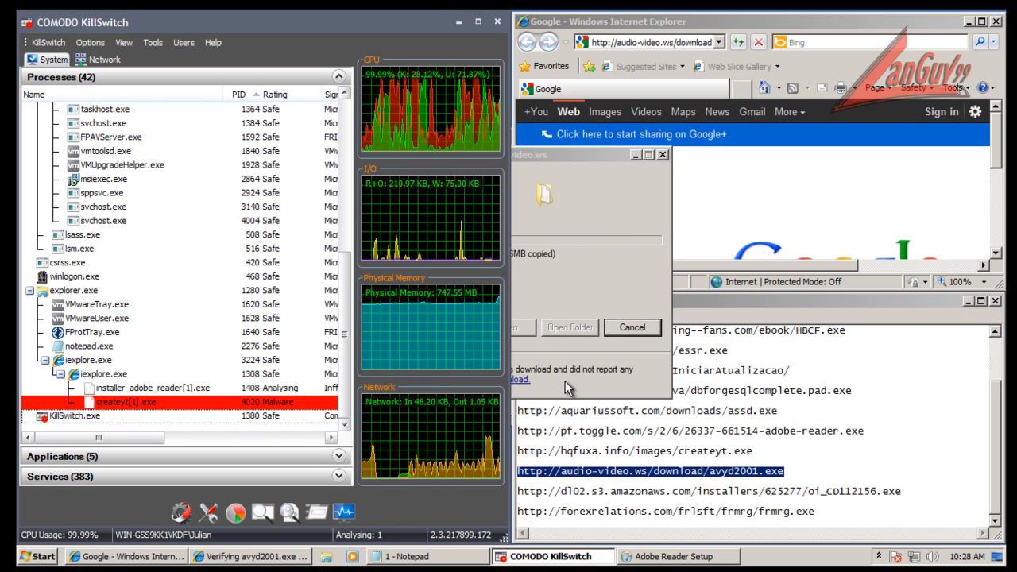
pyautogui.moveTo(136, 436); pyautogui.dragTo(108, 433)
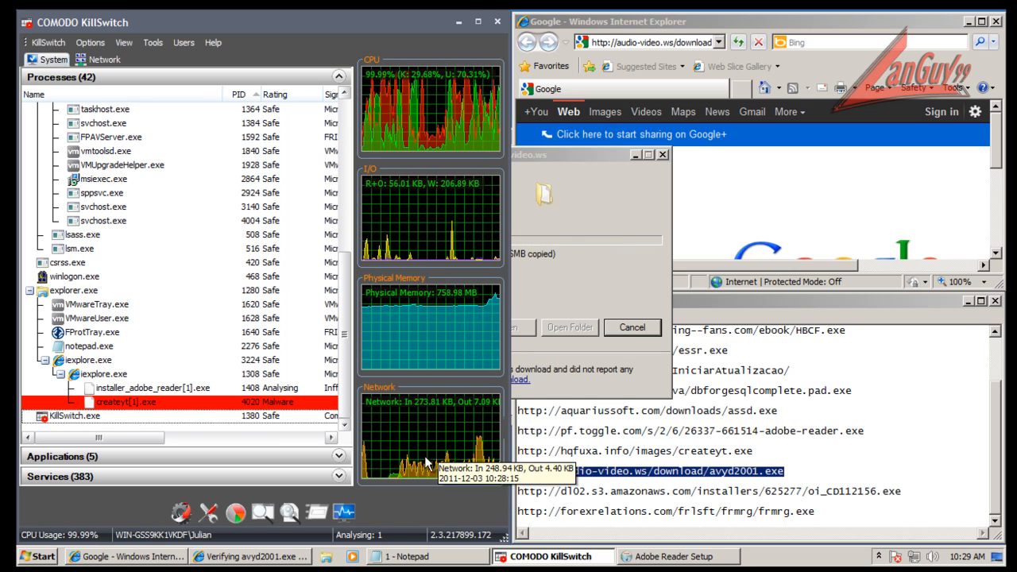
pyautogui.click(330, 437)
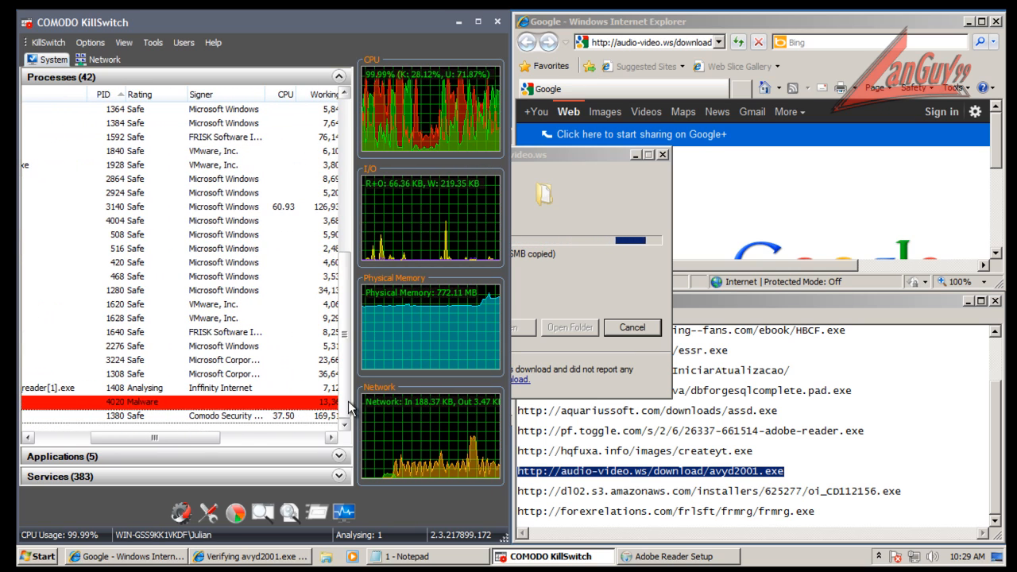
pyautogui.moveTo(344, 409); pyautogui.dragTo(354, 340)
pyautogui.click(71, 437)
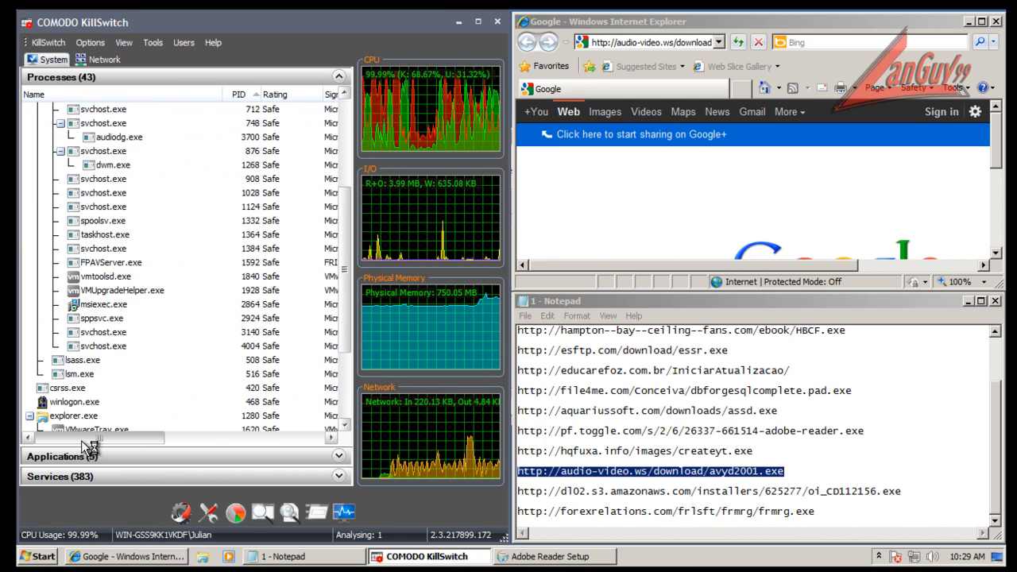
pyautogui.moveTo(125, 437); pyautogui.dragTo(192, 442)
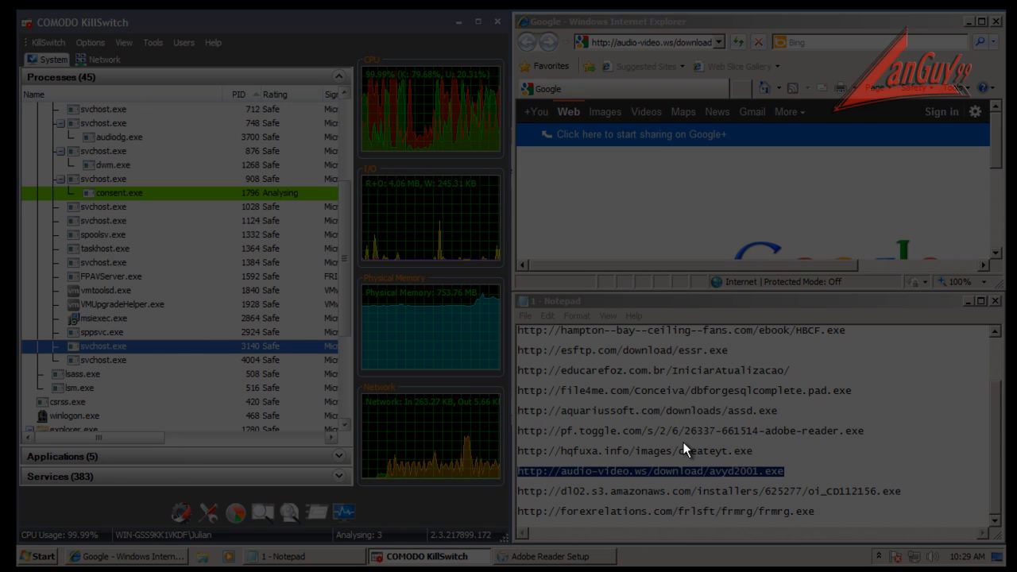
# Step: Allow the Audio-Video Youtube Downloader setup, run it in English, accept its license, and advance to the RelevantKnowledge agreement
pyautogui.click(588, 305)
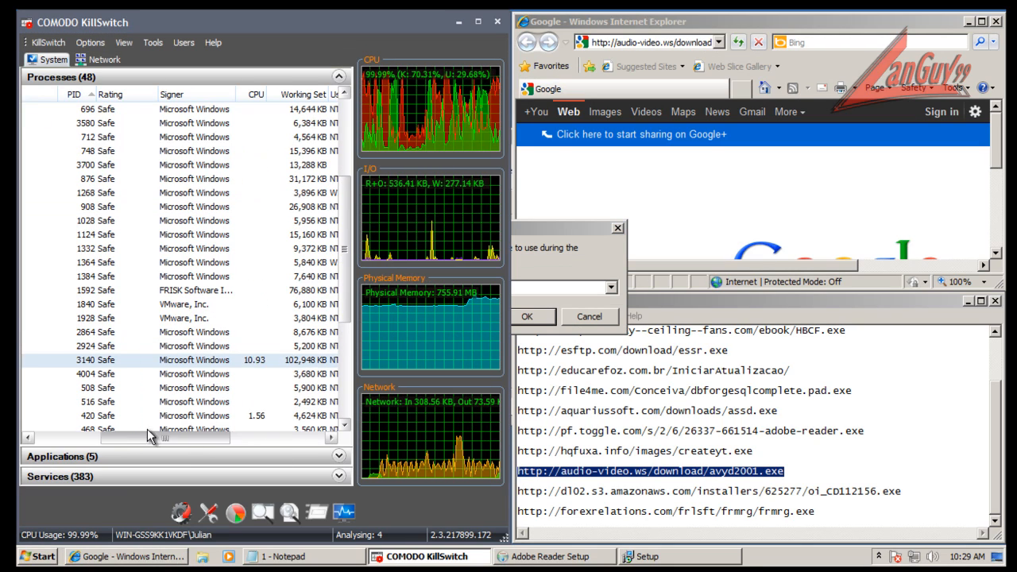
pyautogui.moveTo(189, 438); pyautogui.dragTo(62, 436)
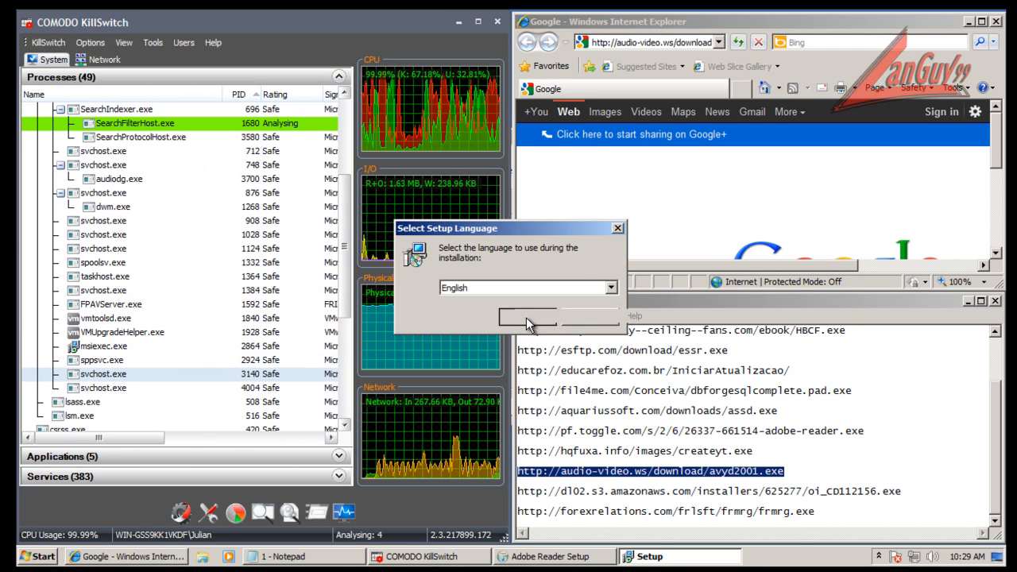
pyautogui.click(527, 317)
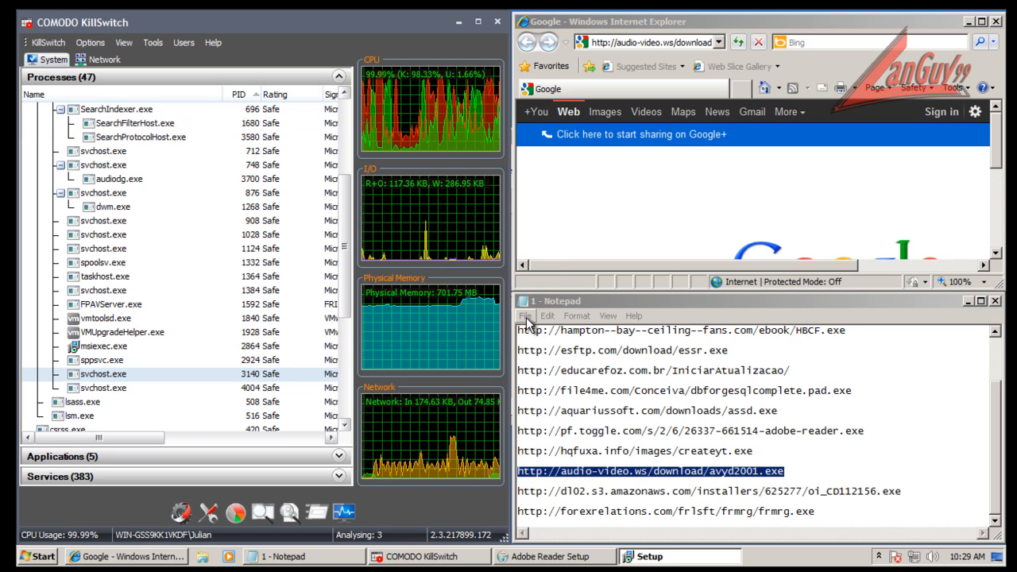
pyautogui.click(602, 405)
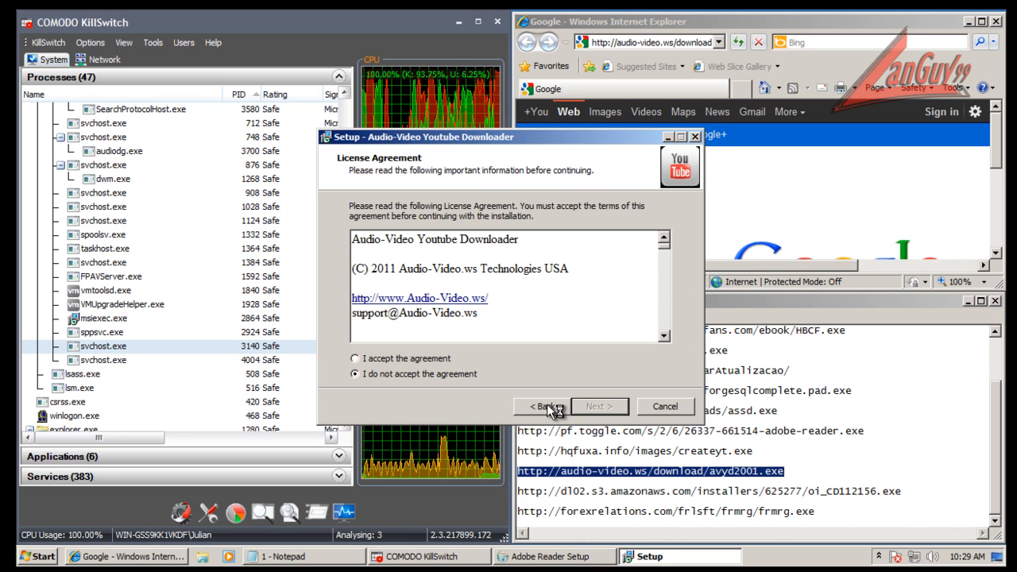
pyautogui.click(409, 359)
pyautogui.click(608, 407)
pyautogui.click(608, 408)
pyautogui.click(608, 408)
pyautogui.click(608, 408)
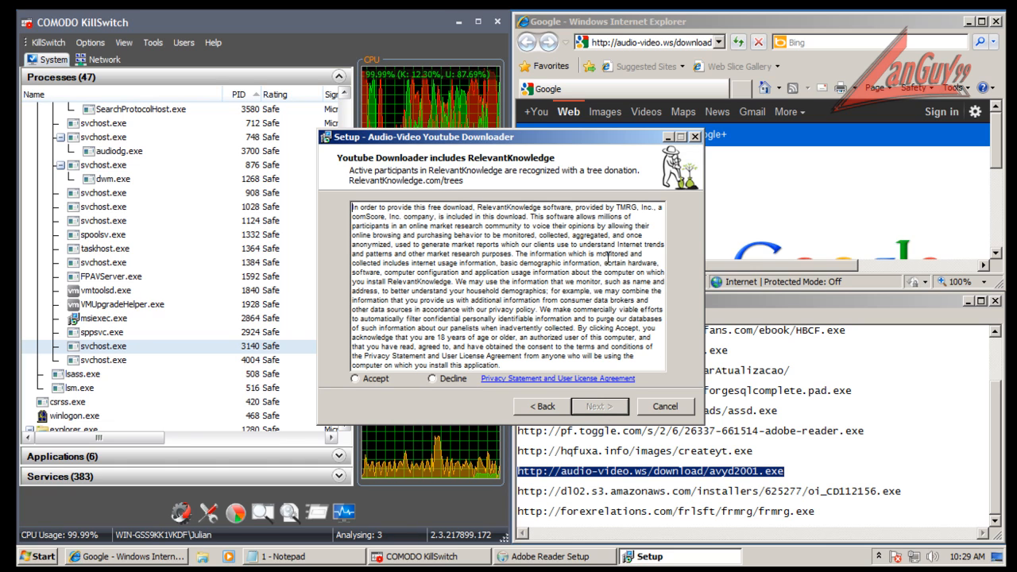
# Step: Cancel the Audio-Video Youtube Downloader installation at the RelevantKnowledge agreement and confirm exiting the setup
pyautogui.click(634, 206)
pyautogui.click(684, 407)
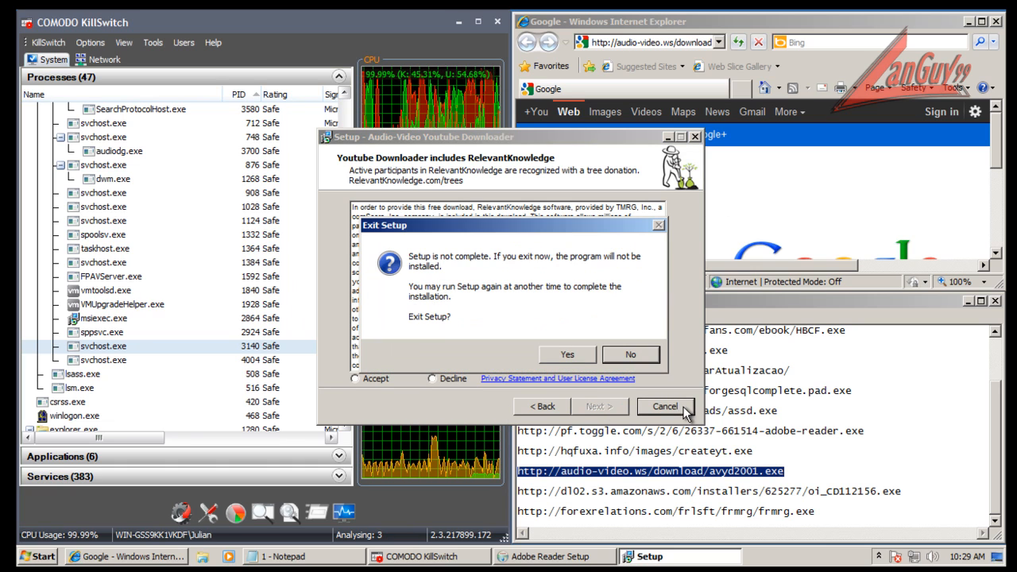
pyautogui.click(567, 359)
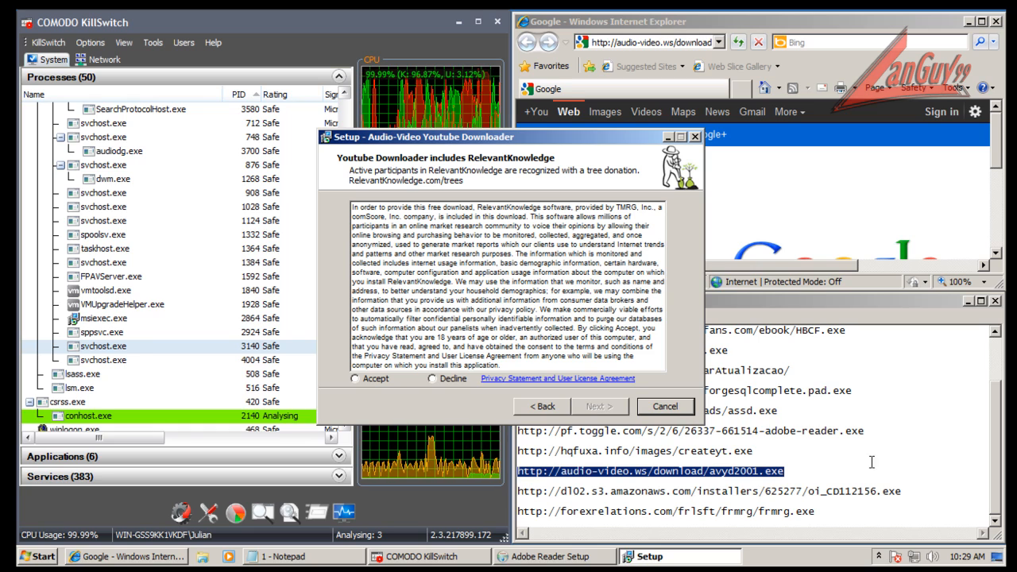
# Step: Copy the dl02.s3.amazonaws.com/installers/625277/oi_CD112156.exe link from Notepad, run it through Internet Explorer, and allow it to make changes
pyautogui.click(911, 490)
pyautogui.hotkey('shift', 'Home')
pyautogui.hotkey('ctrl', 'c')
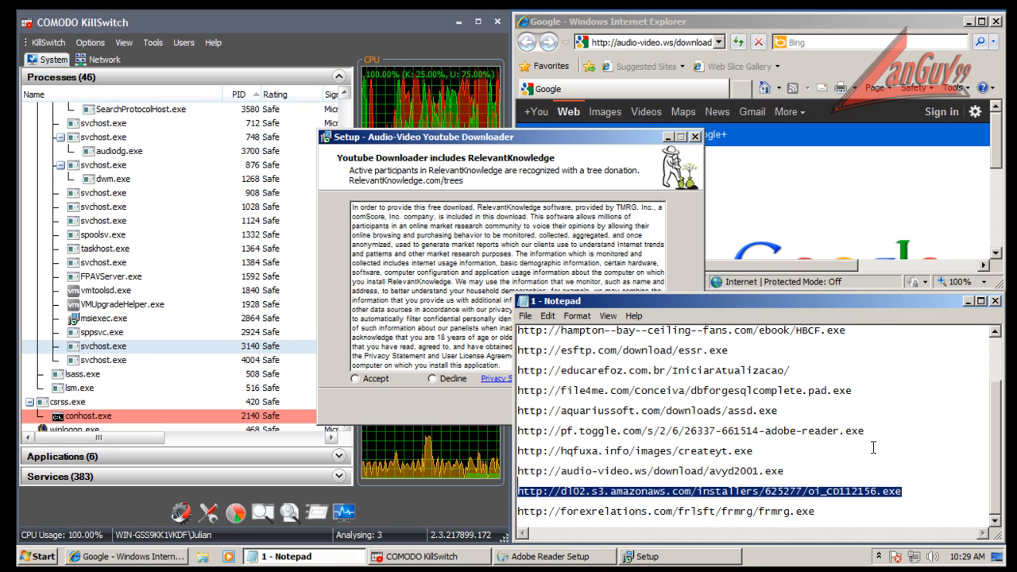
pyautogui.click(674, 44)
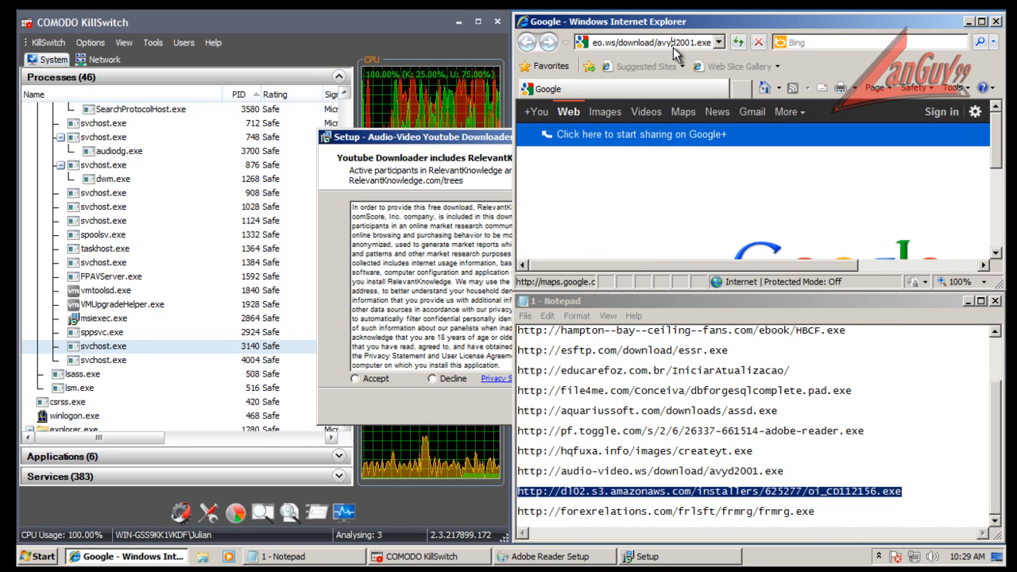
pyautogui.hotkey('ctrl', 'v')
pyautogui.press('Return')
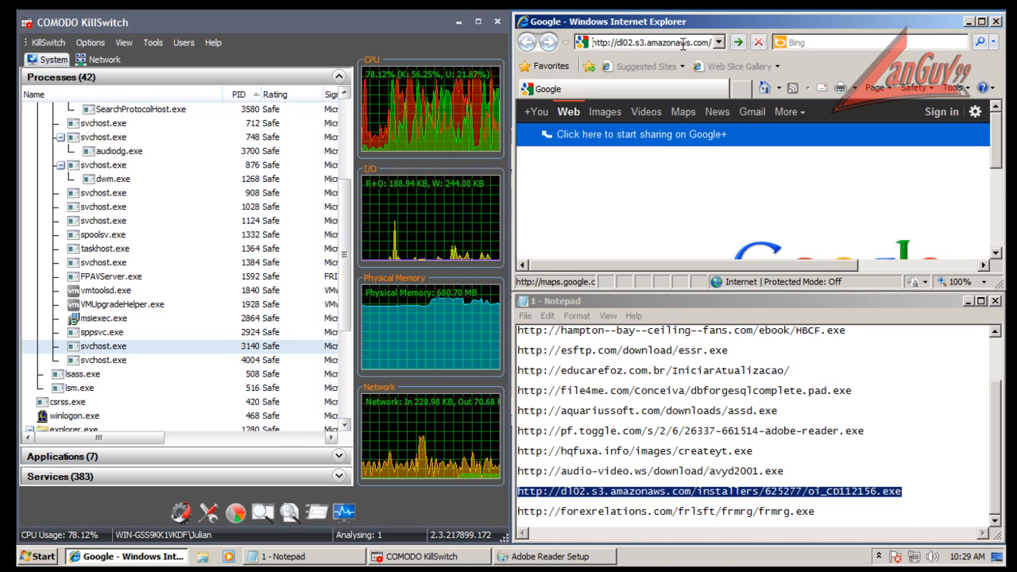
pyautogui.click(499, 292)
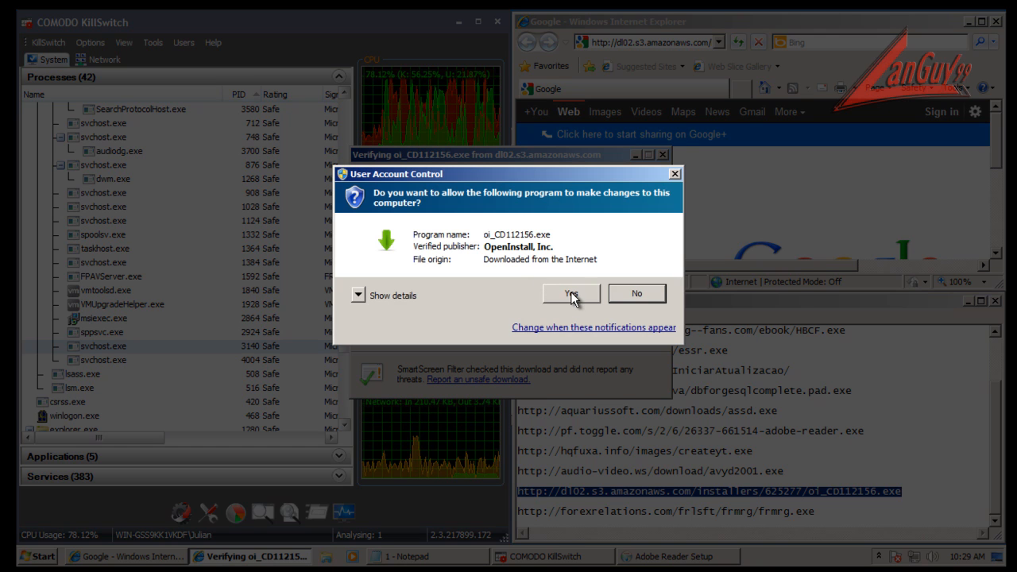
pyautogui.click(571, 294)
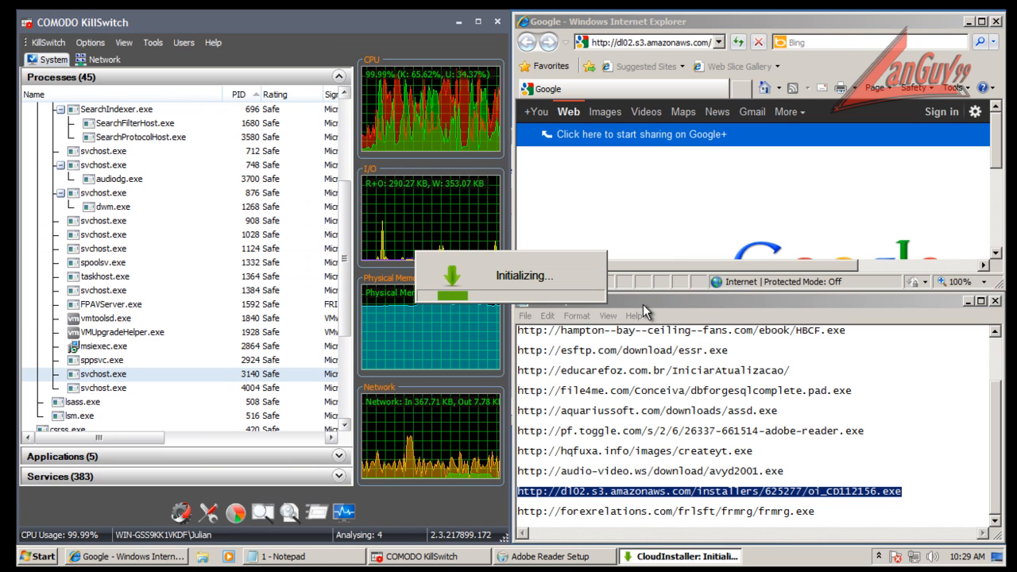
# Step: Check the oi_CD112156[1].exe process in KillSwitch and advance through the tucows Download Manager with the Express AVG toolbar option
pyautogui.click(347, 384)
pyautogui.scroll(-4, 348, 405)
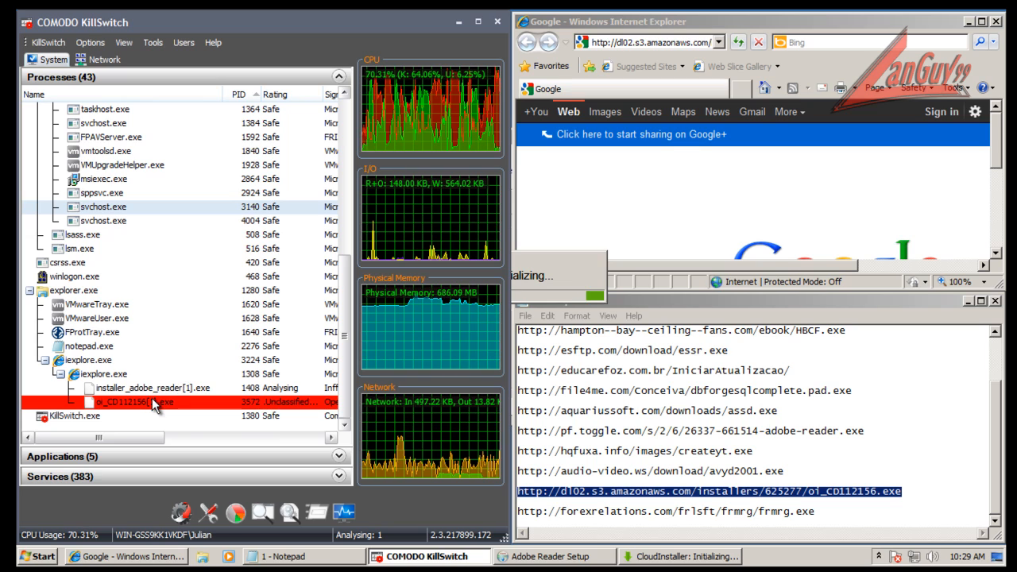
pyautogui.click(635, 318)
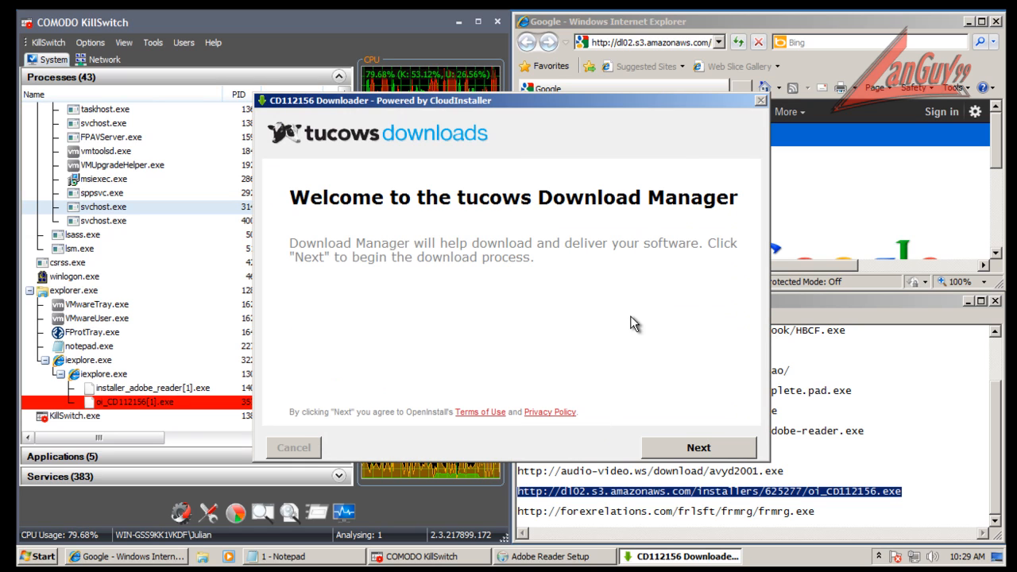
pyautogui.click(704, 445)
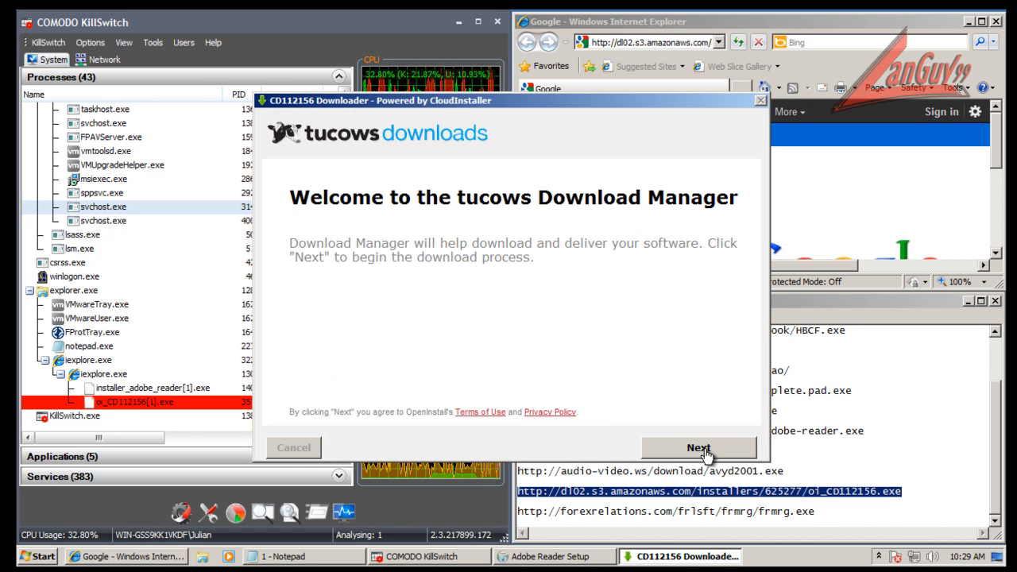
pyautogui.moveTo(562, 96); pyautogui.dragTo(656, 89)
pyautogui.click(792, 443)
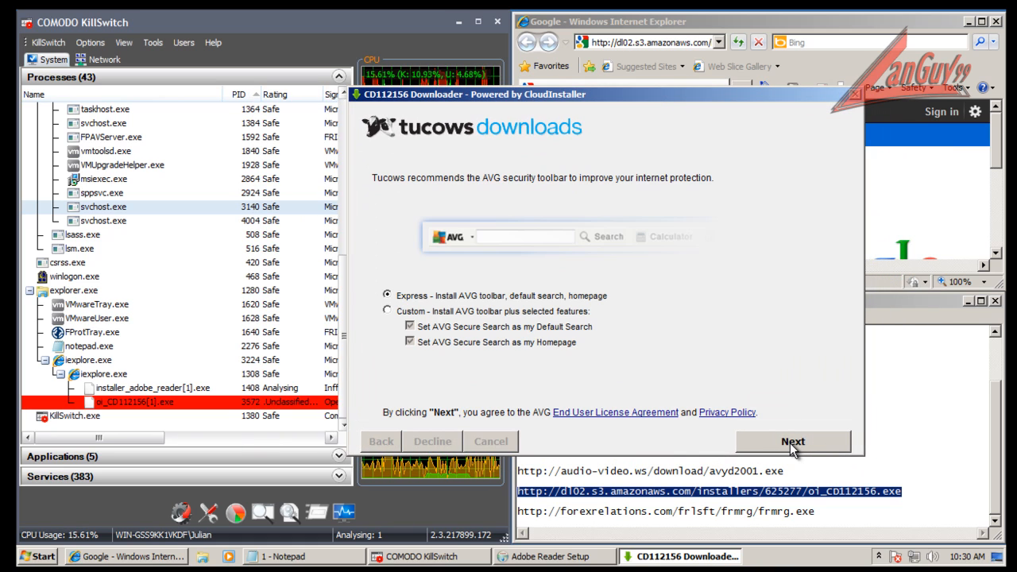
pyautogui.click(790, 443)
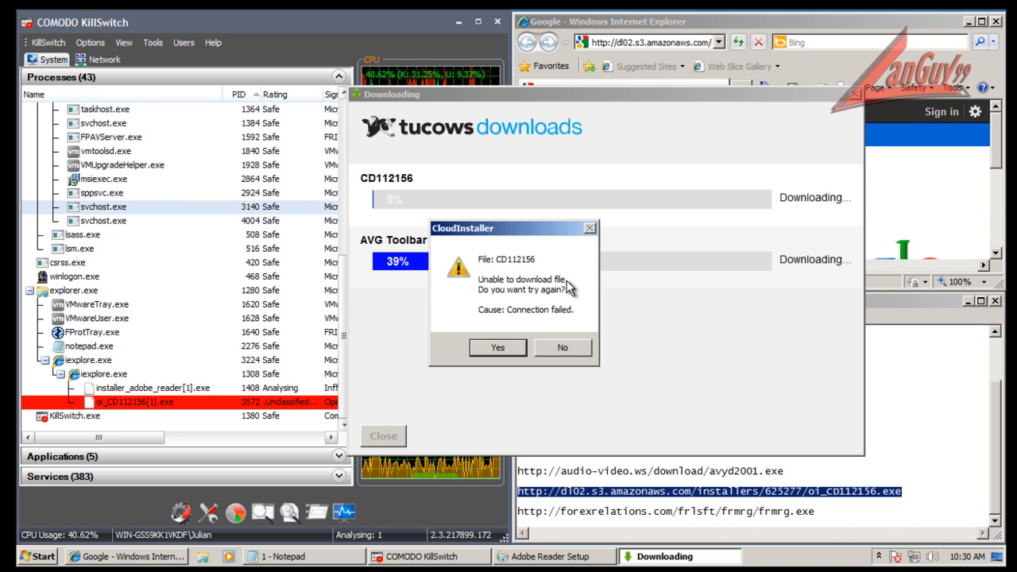
# Step: Retry the CD112156 download twice, decline another retry, and choose to install the software immediately
pyautogui.click(512, 349)
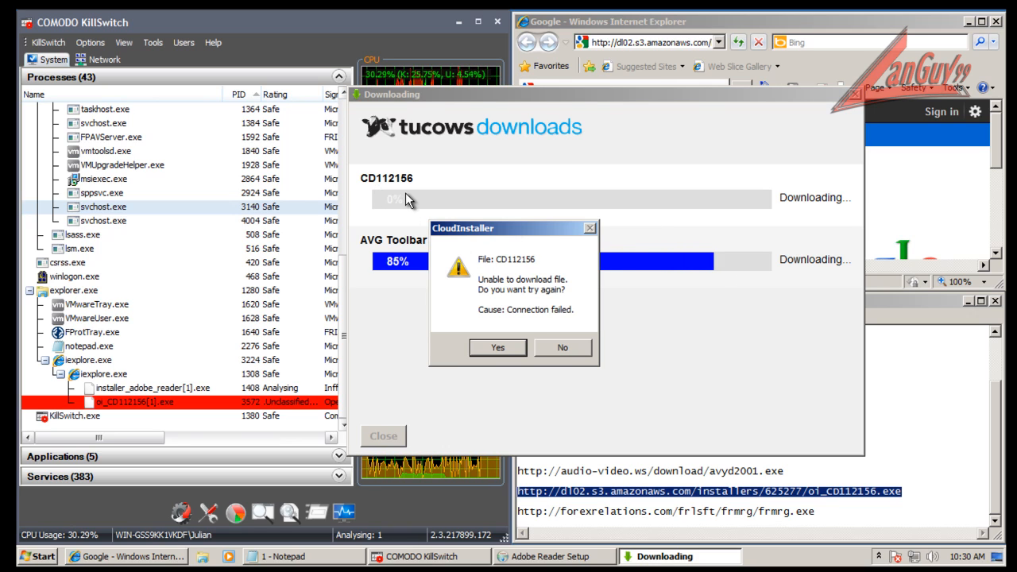
pyautogui.moveTo(536, 229); pyautogui.dragTo(521, 306)
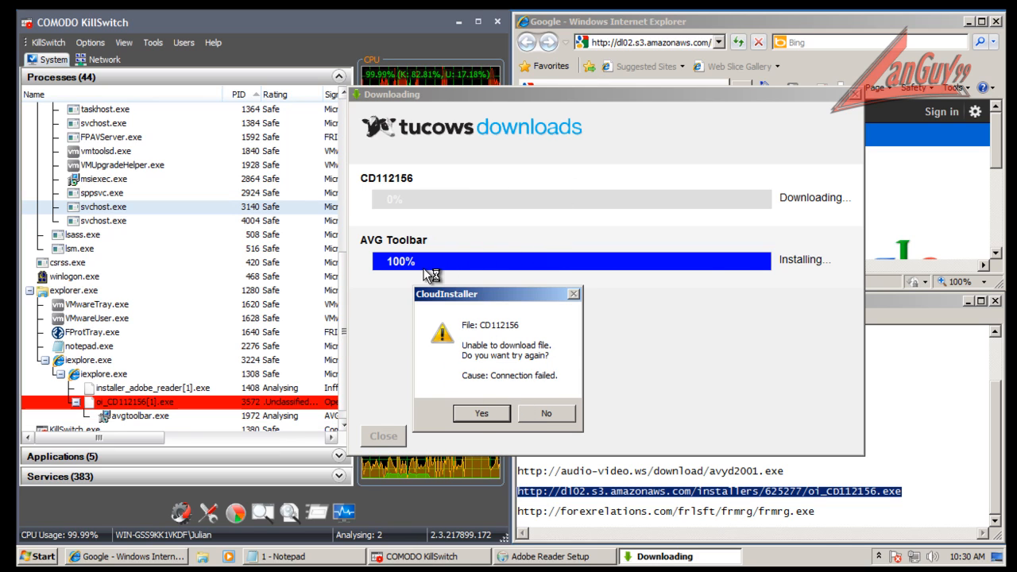
pyautogui.click(482, 415)
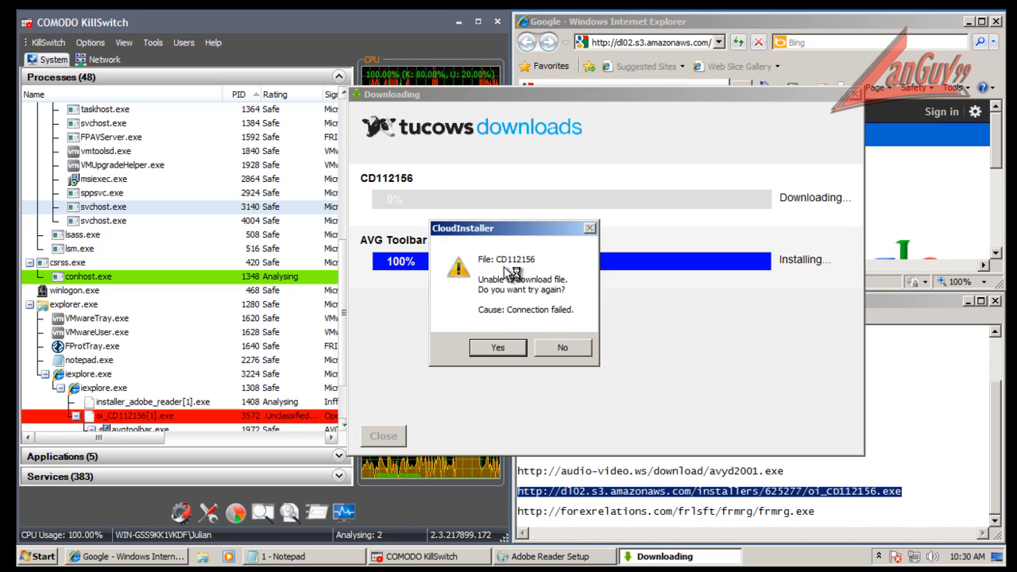
pyautogui.click(560, 347)
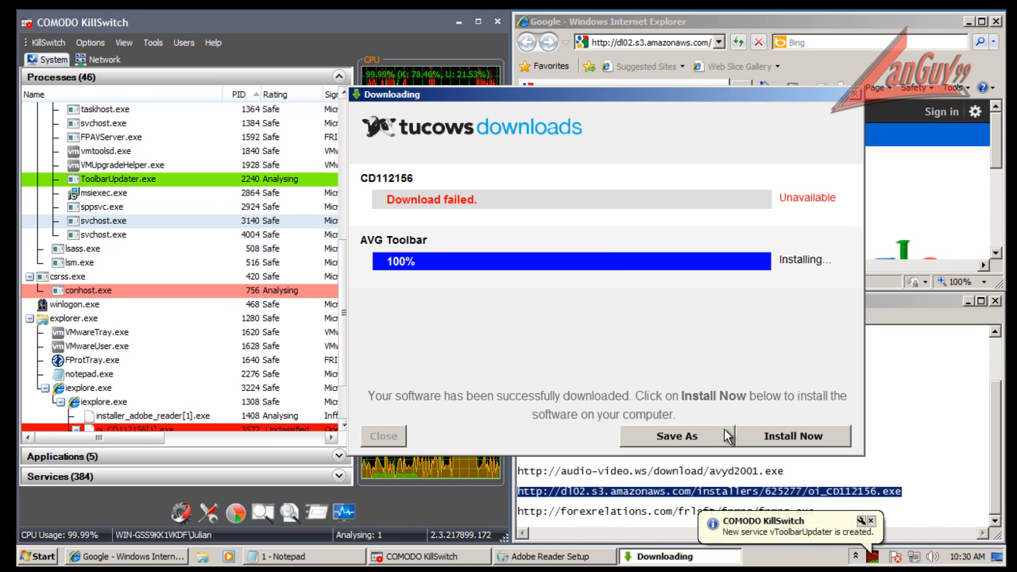
pyautogui.click(777, 436)
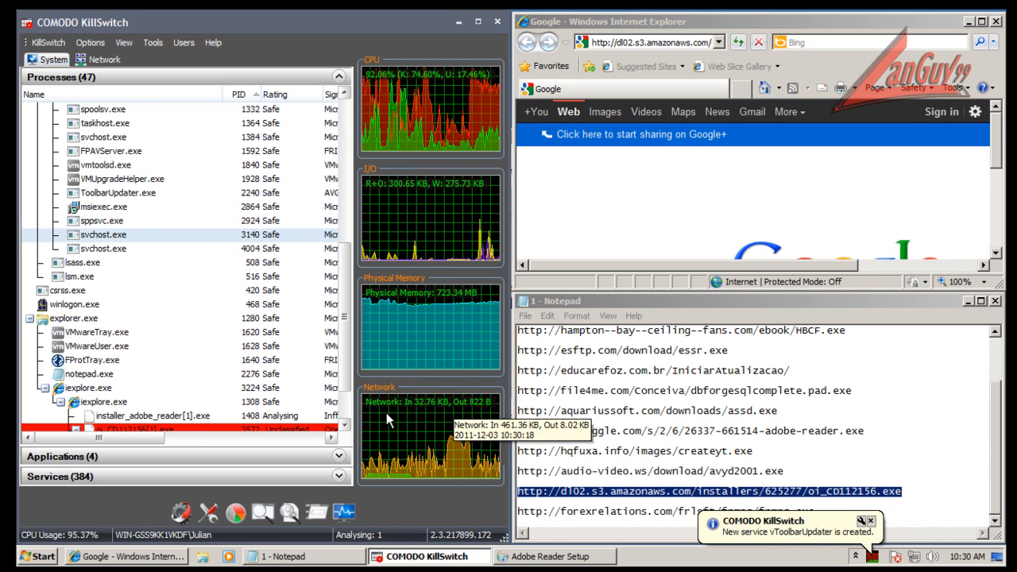
# Step: Inspect the avgtoolbar.exe and vprot.exe processes in KillSwitch and check the Adobe Reader Setup download progress
pyautogui.scroll(-2, 350, 405)
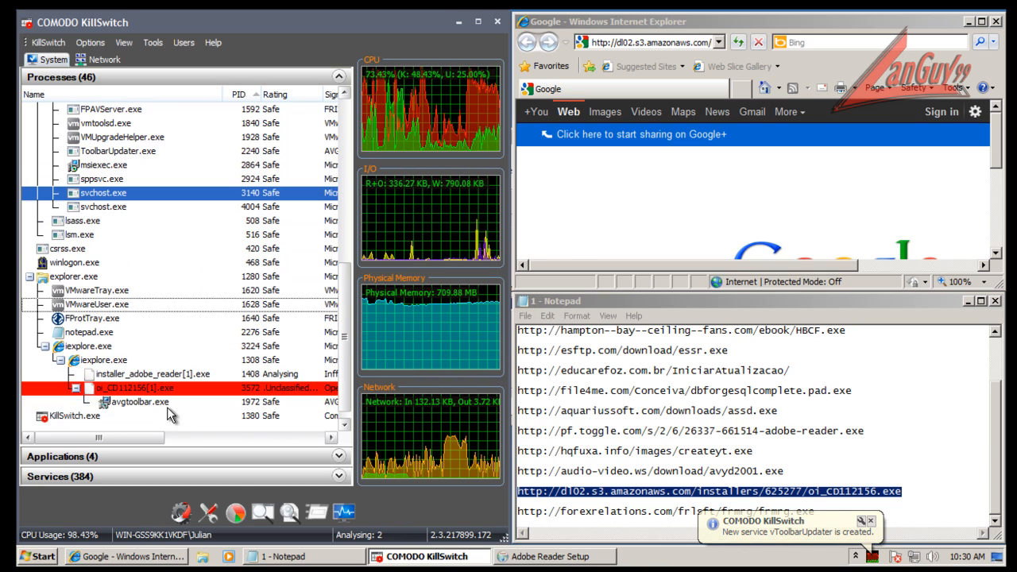
pyautogui.moveTo(155, 437); pyautogui.dragTo(129, 437)
pyautogui.click(289, 417)
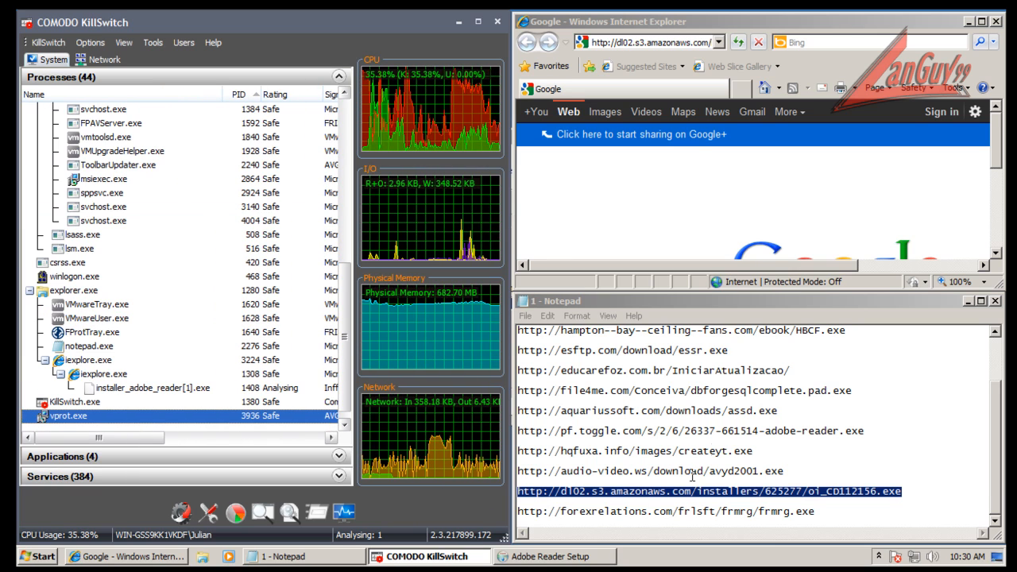
pyautogui.click(590, 554)
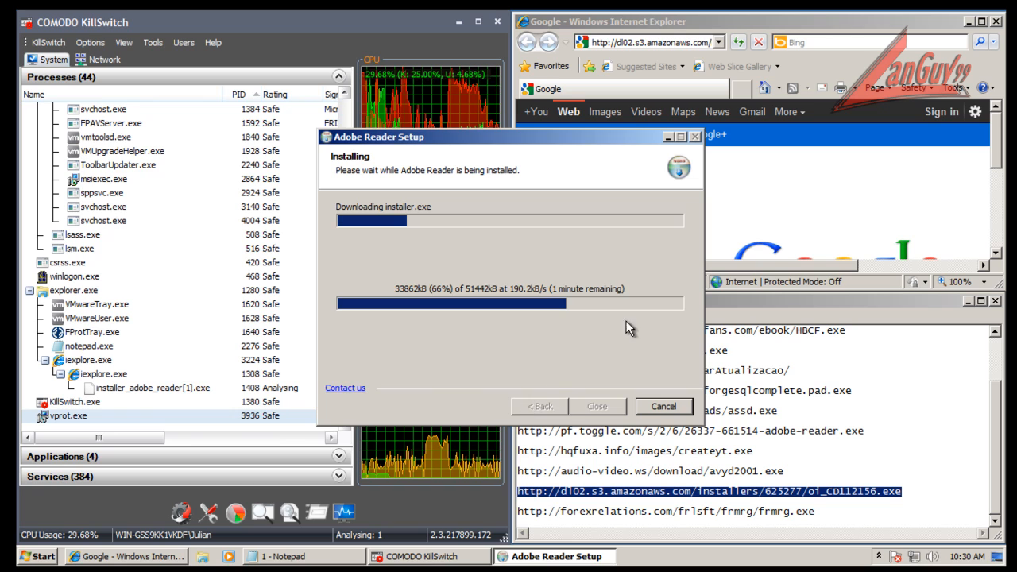
# Step: Copy the forexrelations.com/frlsft/frmrg/frmrg.exe link from Notepad, minimize Adobe Reader Setup, and select vprot.exe in KillSwitch
pyautogui.moveTo(517, 511); pyautogui.dragTo(816, 504)
pyautogui.hotkey('ctrl', 'c')
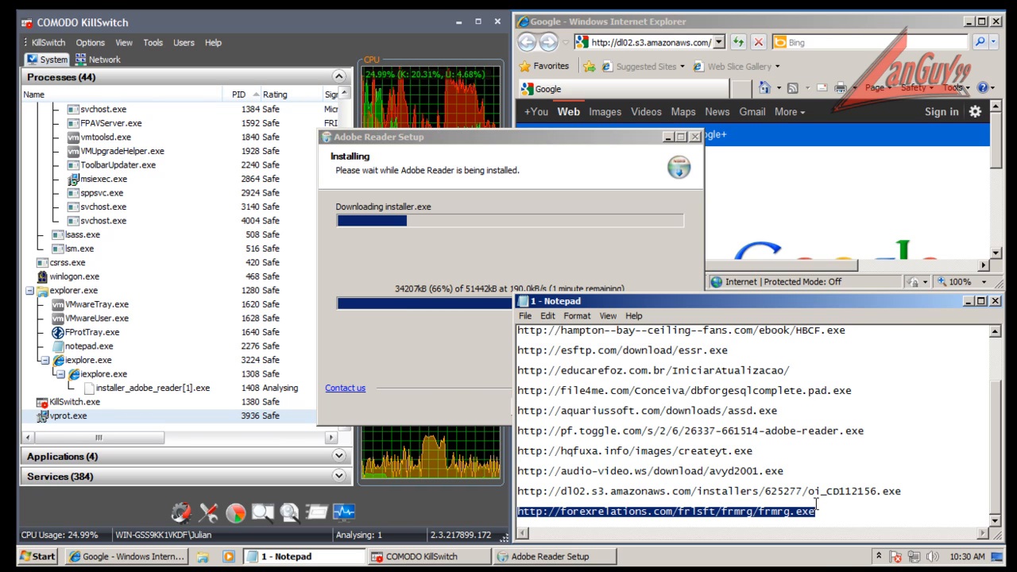
pyautogui.click(435, 17)
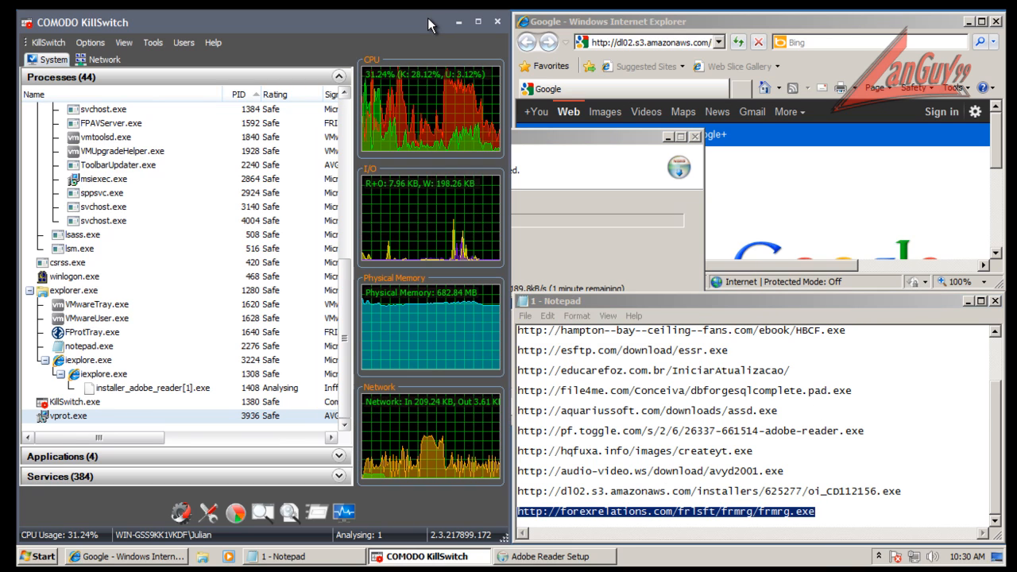
pyautogui.click(584, 139)
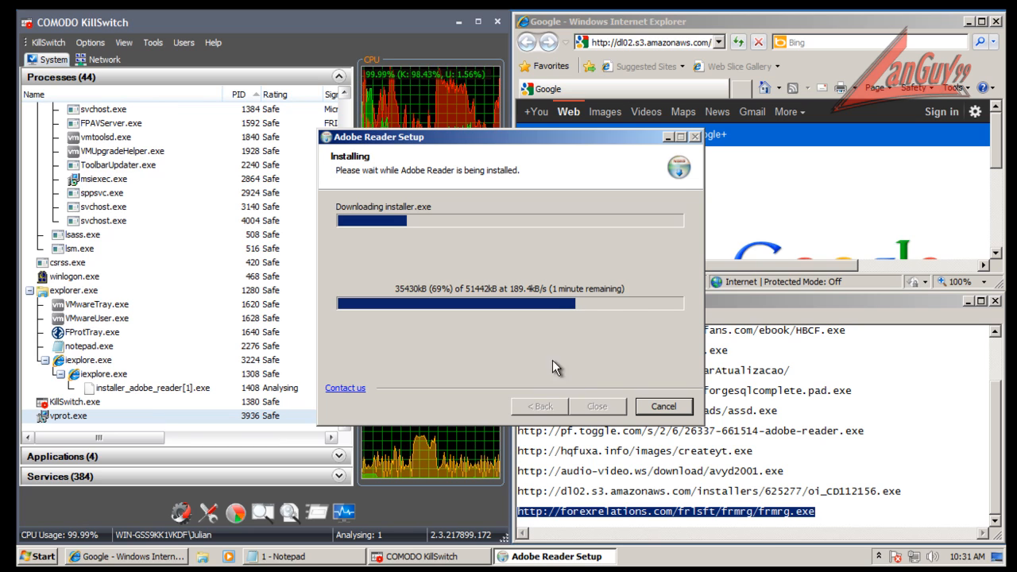
pyautogui.click(668, 137)
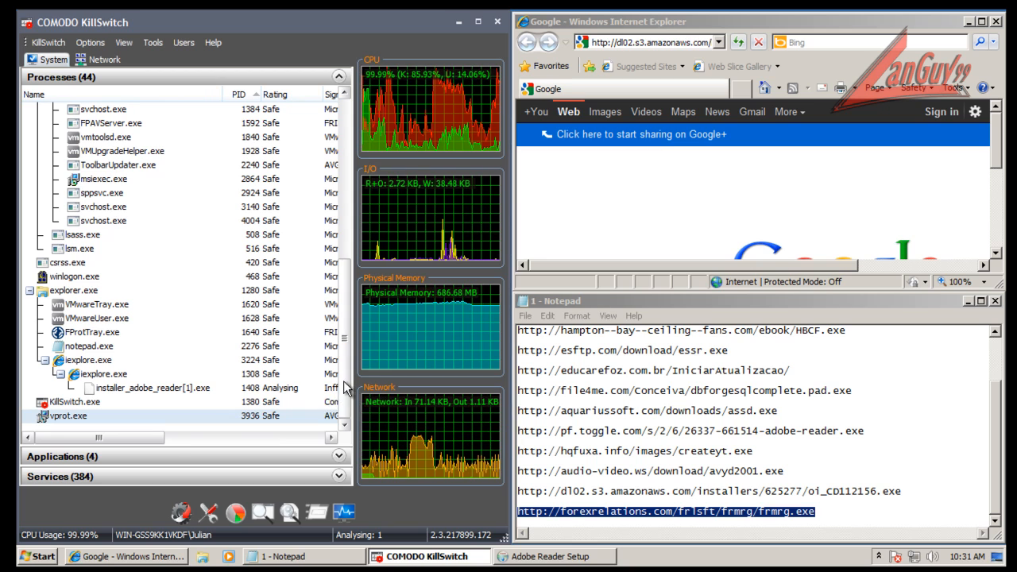
pyautogui.click(279, 414)
pyautogui.moveTo(159, 437); pyautogui.dragTo(209, 429)
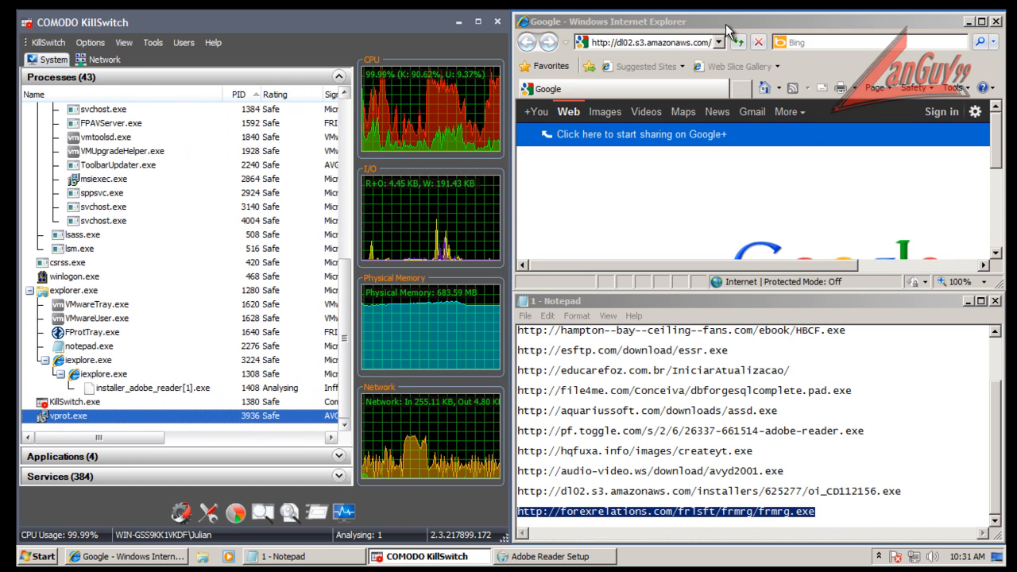
# Step: Run frmrg.exe from the copied link in Internet Explorer and close the Forex Relations window
pyautogui.click(704, 43)
pyautogui.click(704, 40)
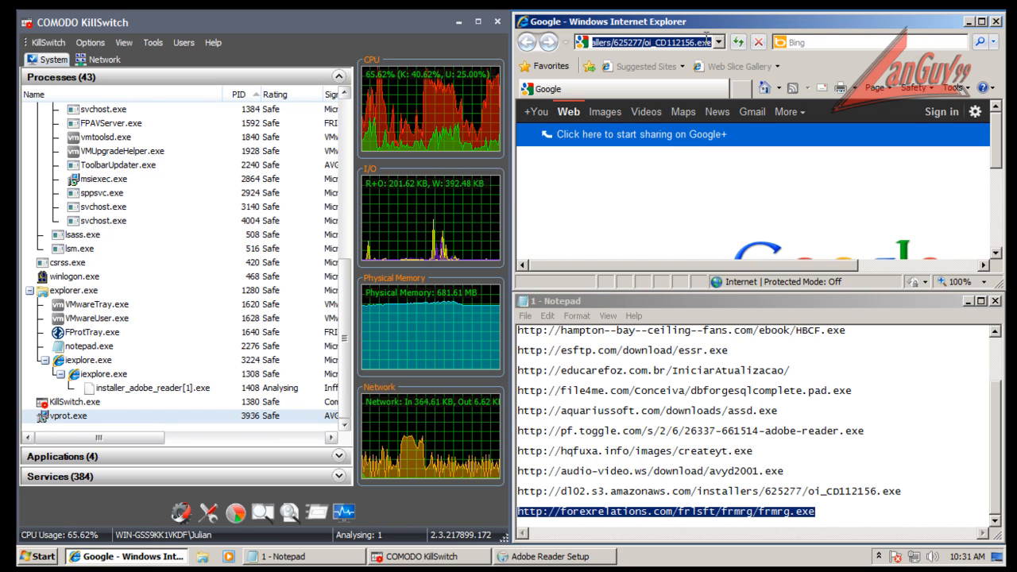
pyautogui.hotkey('ctrl', 'v')
pyautogui.press('Return')
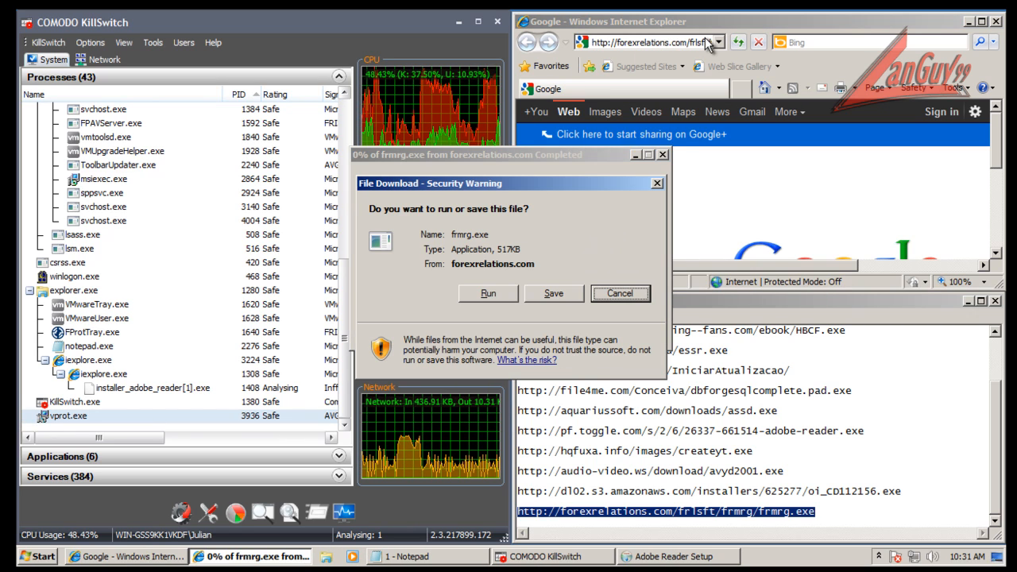
pyautogui.click(499, 291)
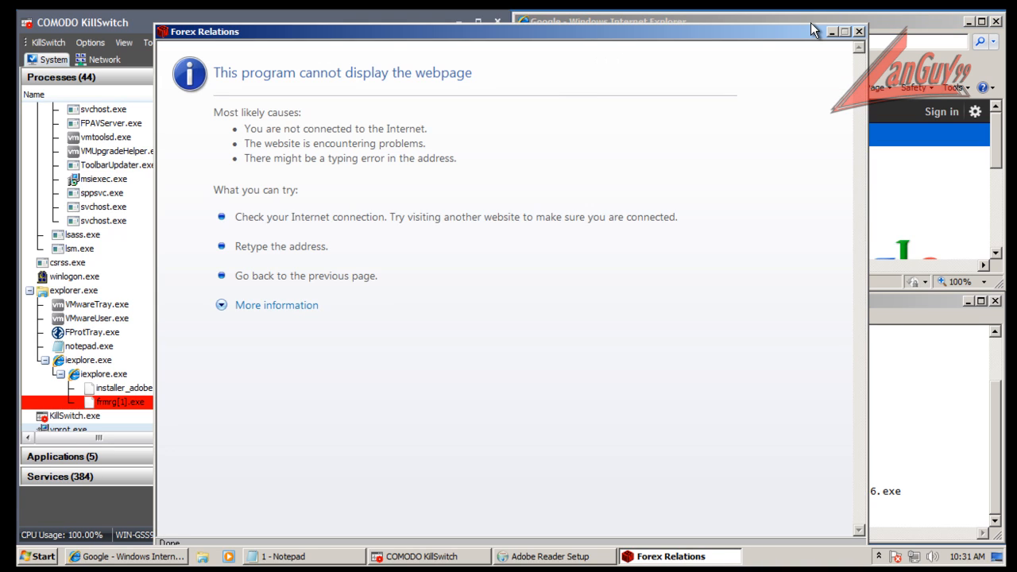
pyautogui.click(859, 32)
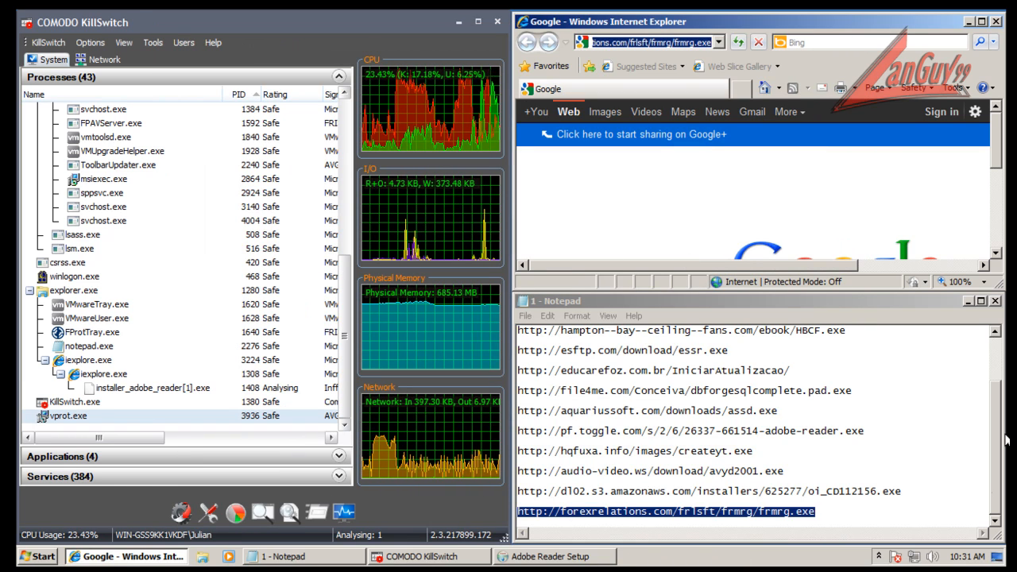
# Step: Close Notepad and Internet Explorer, and restore the KillSwitch window to its wider size
pyautogui.click(994, 301)
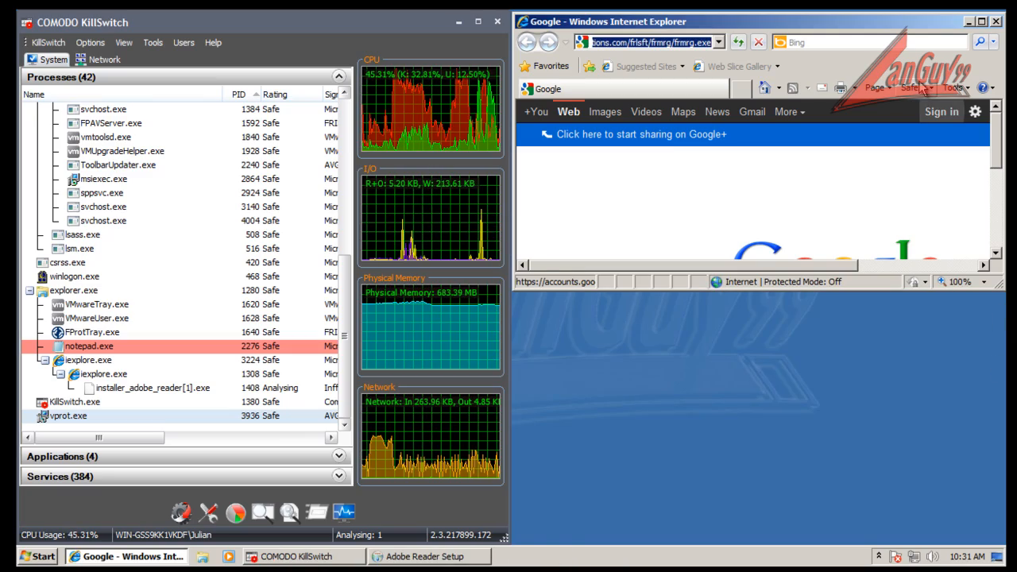
pyautogui.click(995, 23)
pyautogui.doubleClick(265, 22)
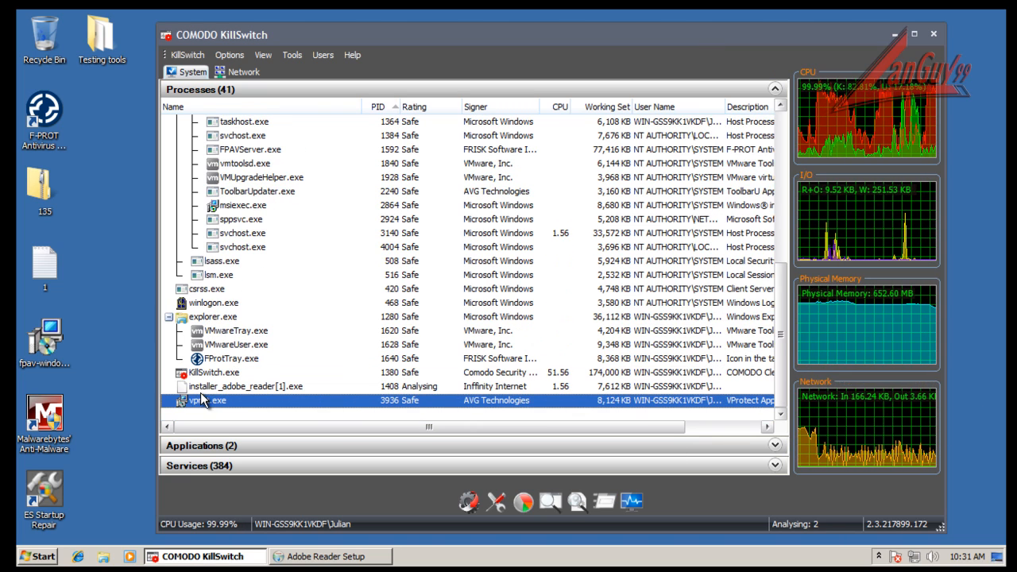
# Step: Kill the process trees of installer_adobe_reader[1].exe and vprot.exe in KillSwitch, and review the remaining processes from the start of the list
pyautogui.rightClick(246, 386)
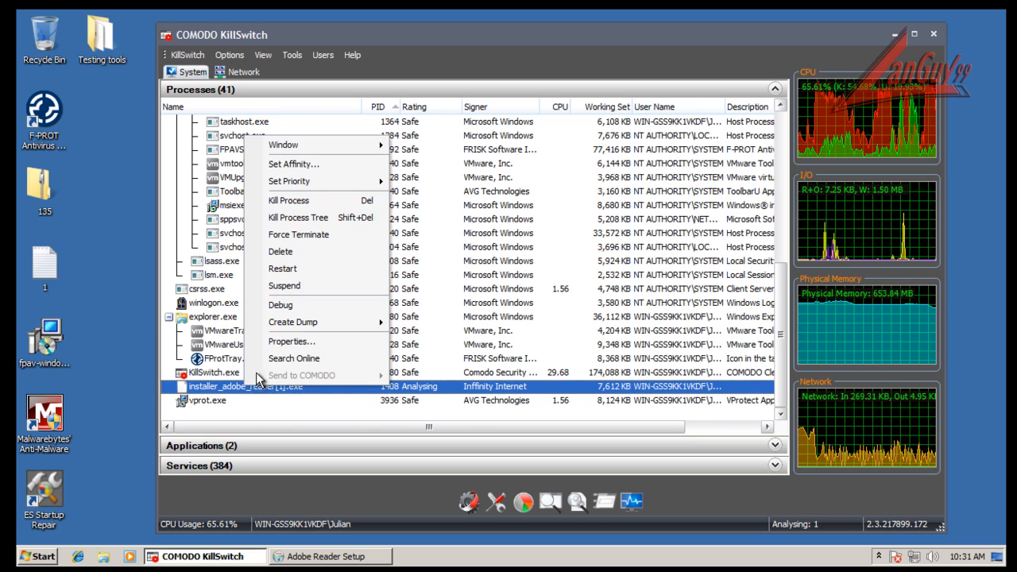
pyautogui.click(313, 218)
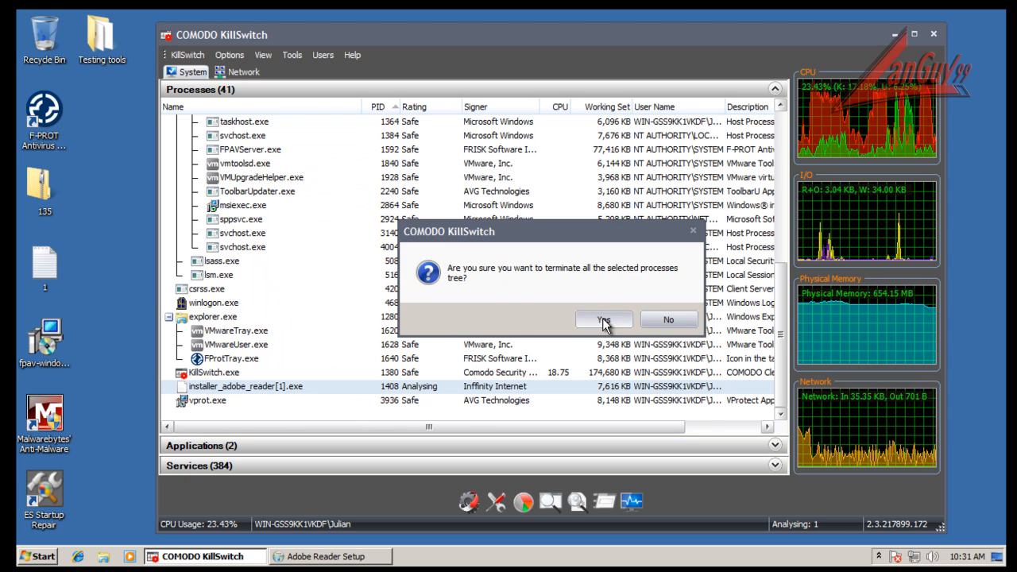
pyautogui.click(604, 322)
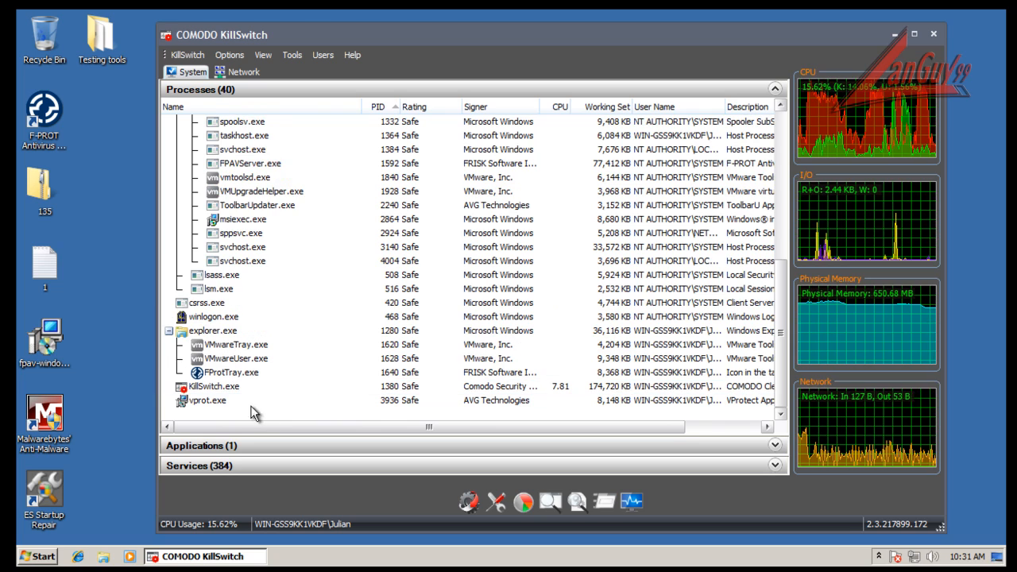
pyautogui.rightClick(216, 404)
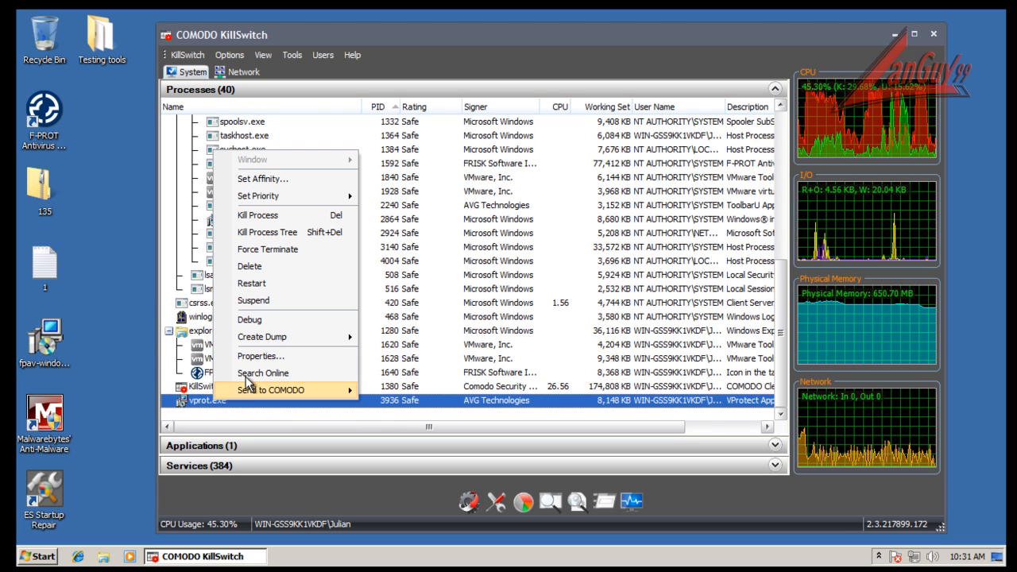
pyautogui.click(285, 237)
pyautogui.click(603, 322)
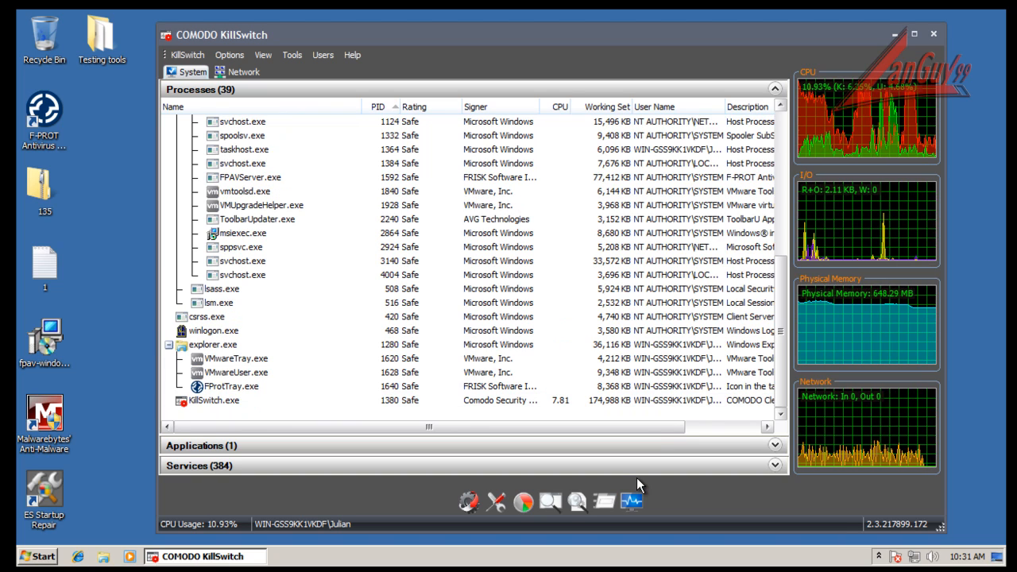
pyautogui.moveTo(802, 356)
pyautogui.moveTo(781, 349); pyautogui.dragTo(779, 190)
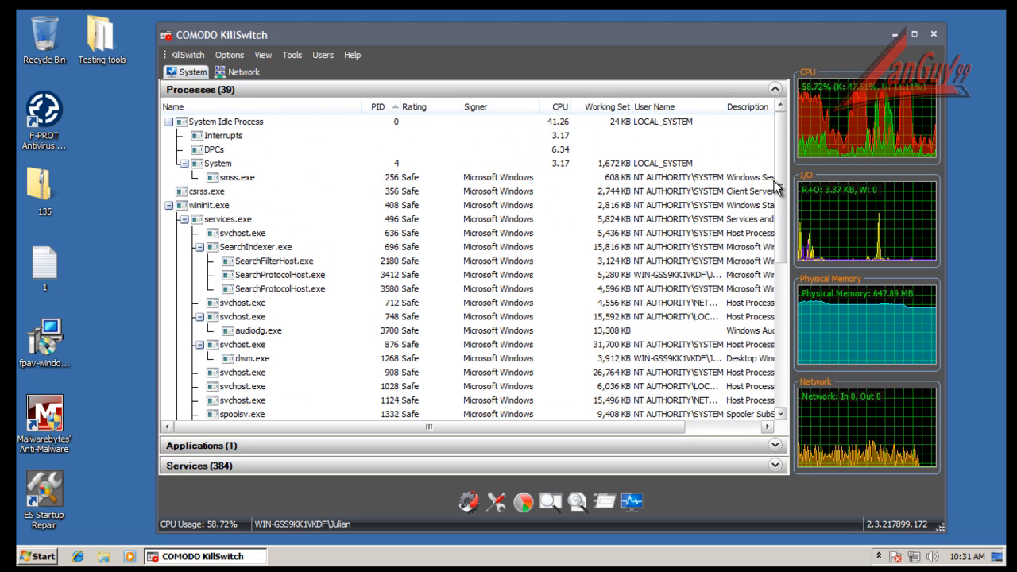
# Step: Open the F-PROT Antivirus main window from its background icon and close COMODO KillSwitch
pyautogui.click(878, 556)
pyautogui.rightClick(865, 497)
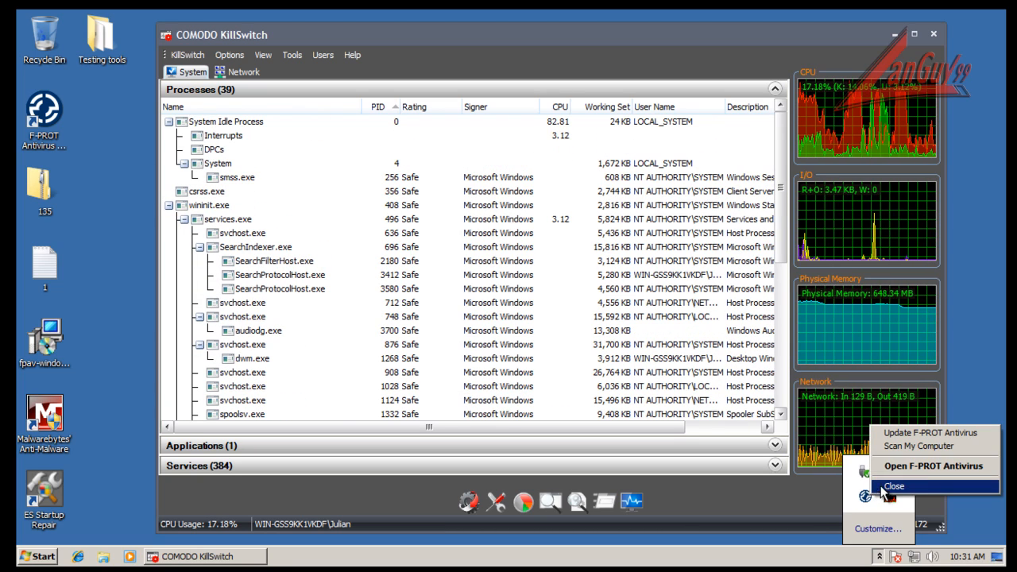
pyautogui.click(906, 467)
pyautogui.click(932, 35)
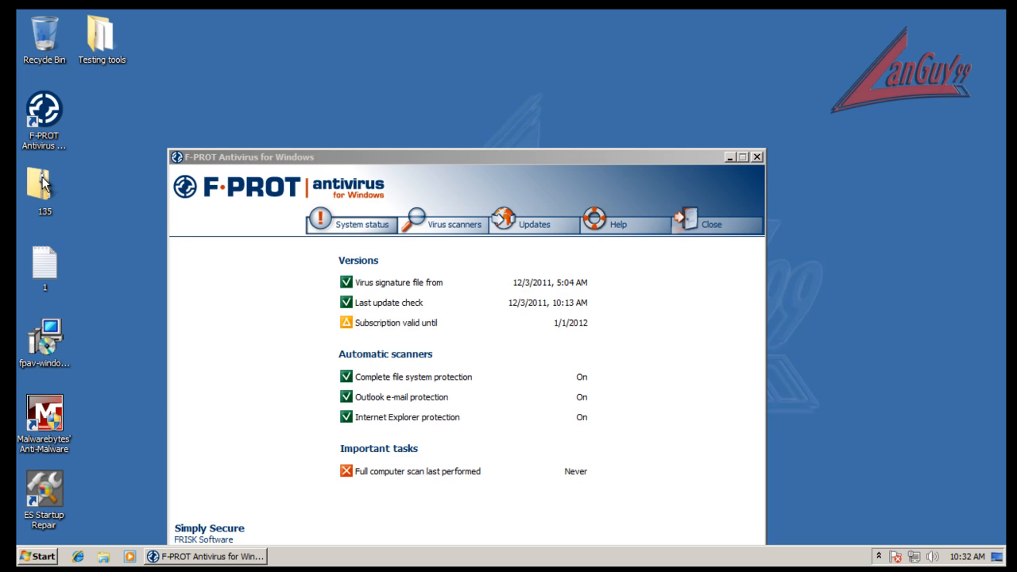
# Step: Disable automatic file system protection in F-PROT's virus scanner settings and save the change
pyautogui.moveTo(529, 156); pyautogui.dragTo(654, 101)
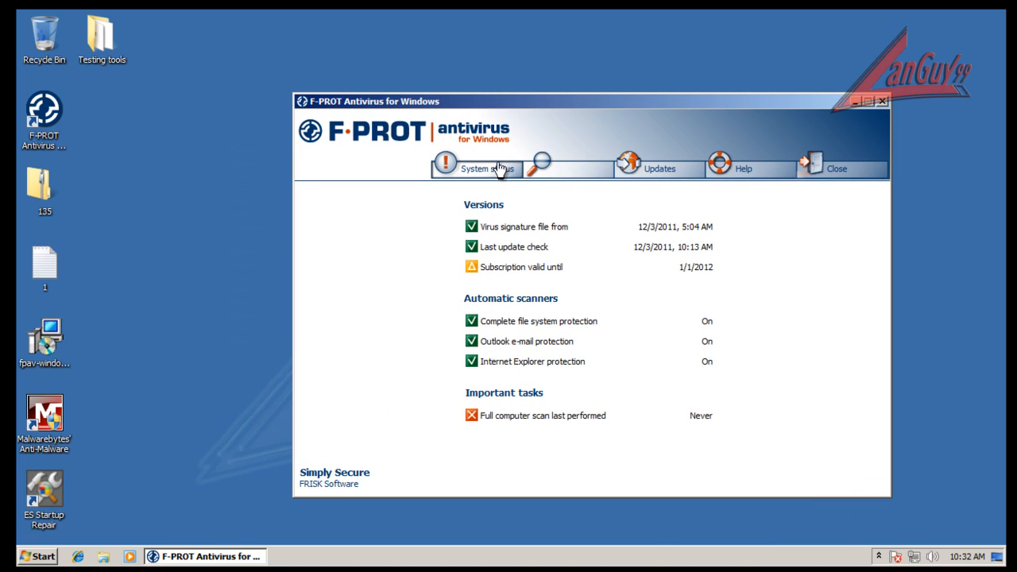
pyautogui.click(562, 168)
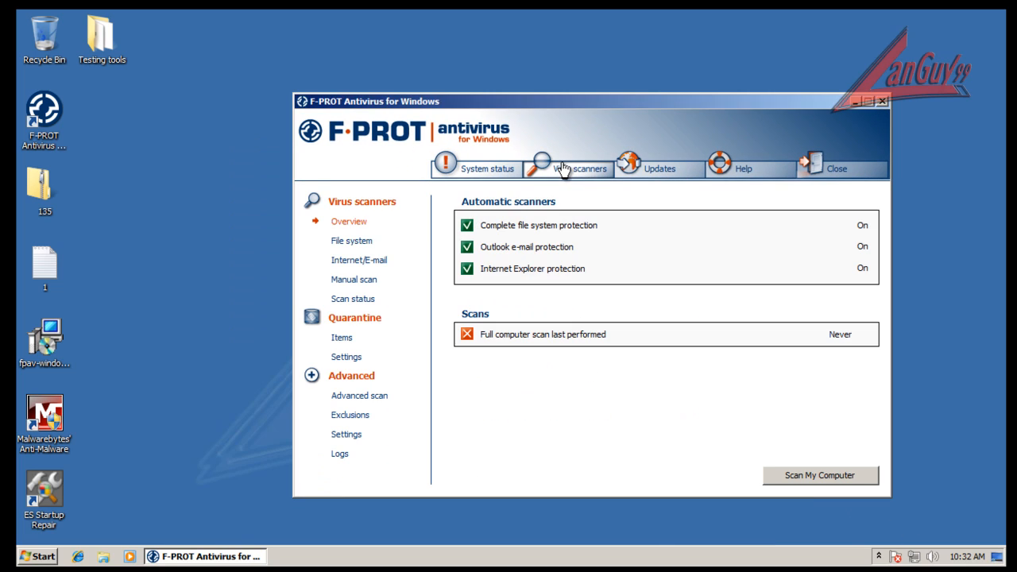
pyautogui.click(361, 242)
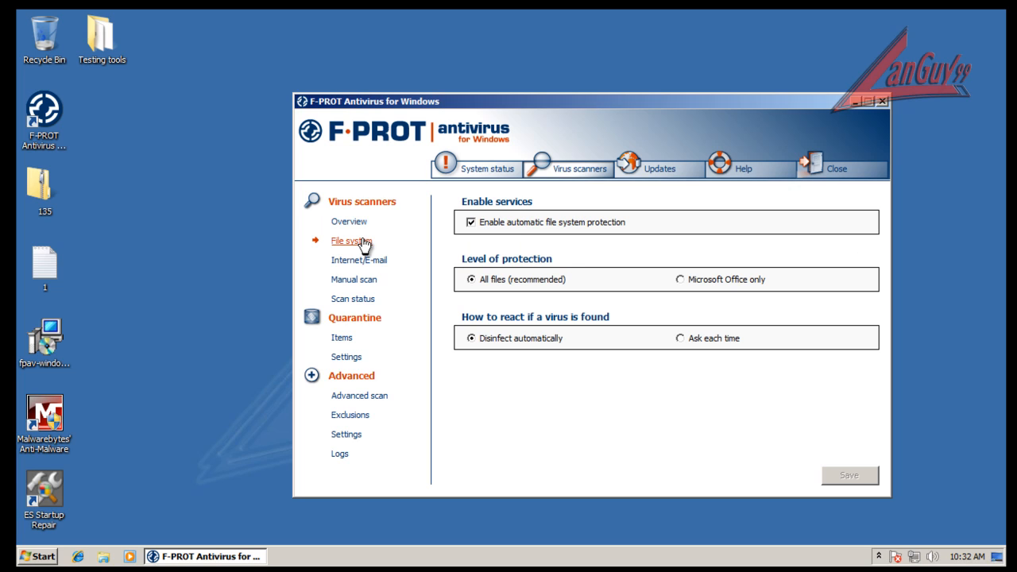
pyautogui.click(525, 225)
pyautogui.click(847, 474)
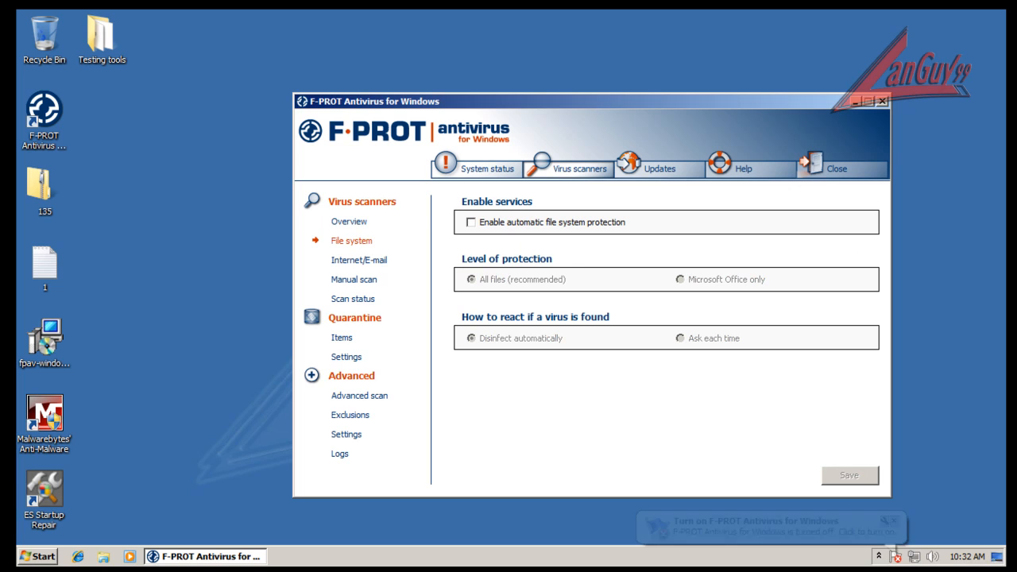
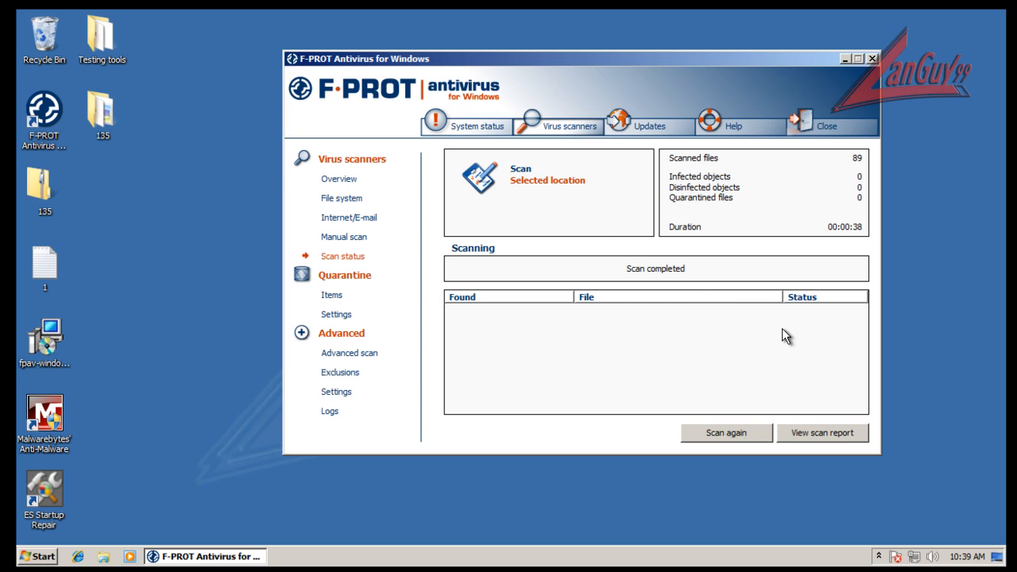
# Step: Check the properties of the 135 folder on the desktop for its remaining file count
pyautogui.rightClick(100, 118)
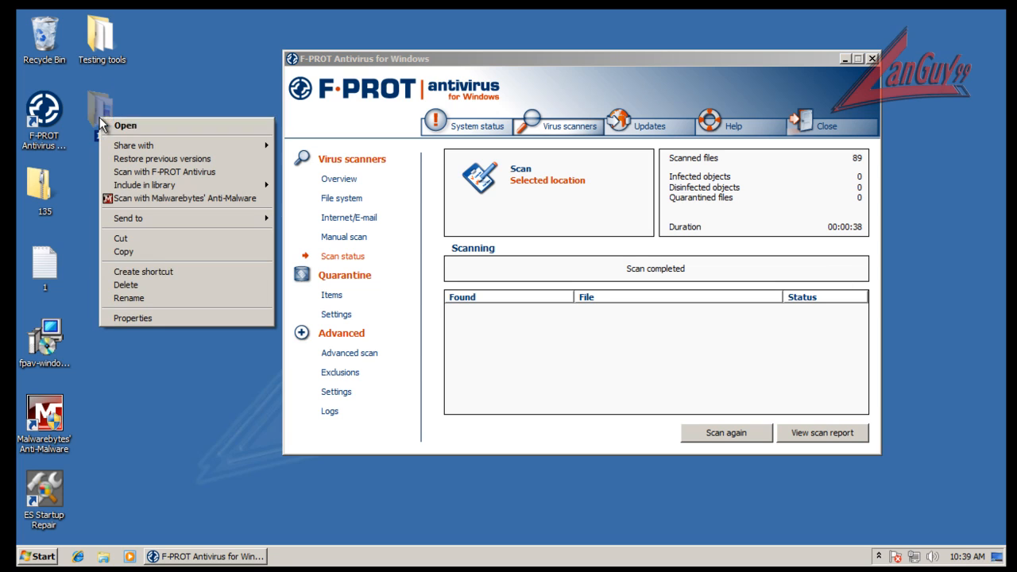
pyautogui.click(169, 318)
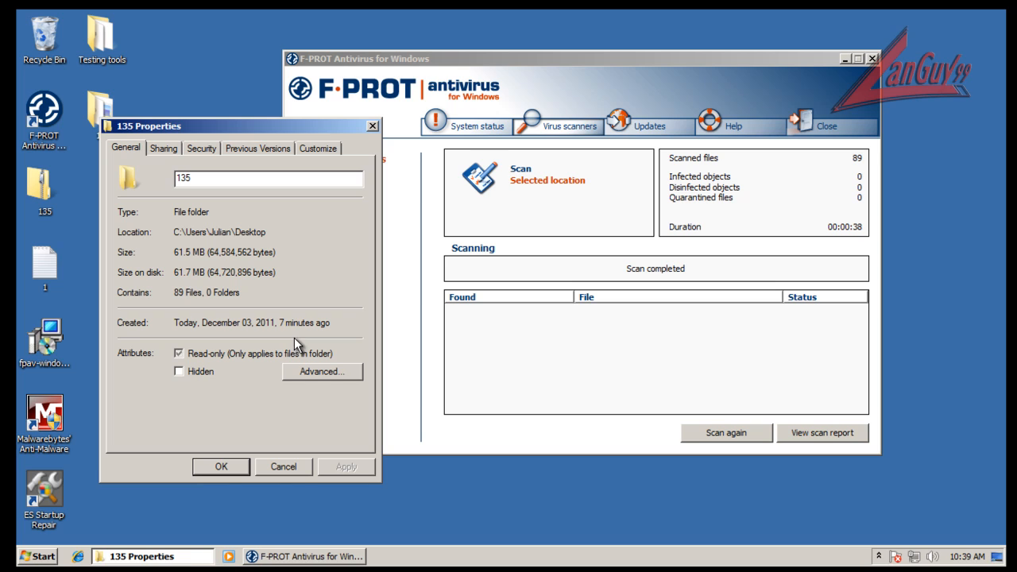
pyautogui.click(284, 466)
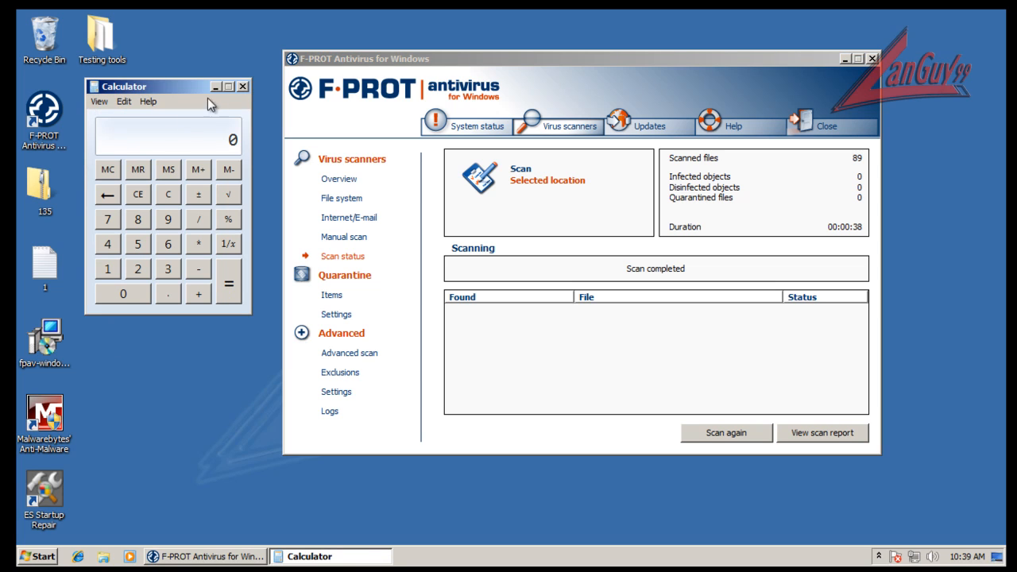
# Step: Calculate 135 minus 89, divided by 135, in Calculator to get the detection ratio, and close Calculator
pyautogui.moveTo(175, 91); pyautogui.dragTo(197, 181)
pyautogui.write('135')
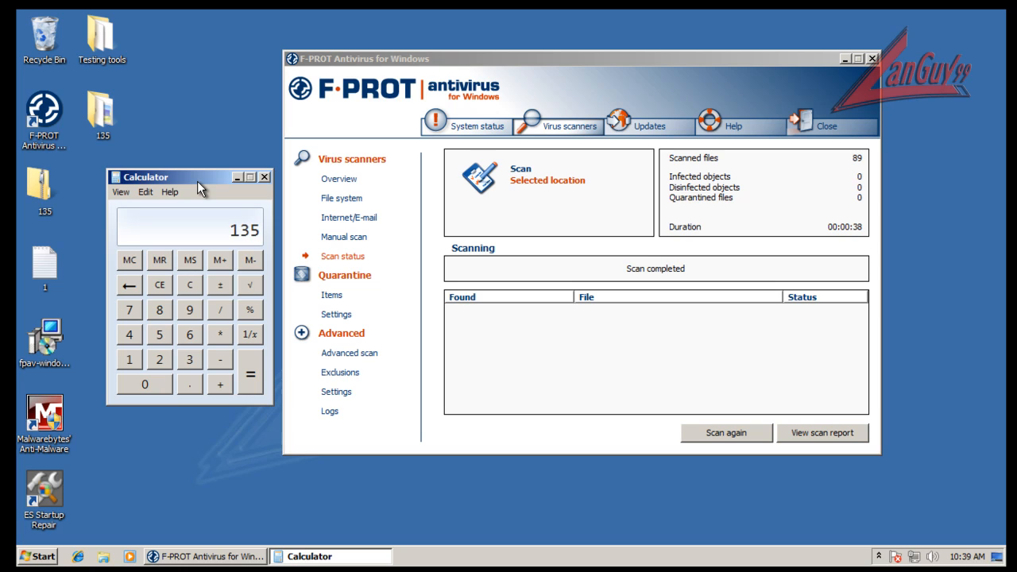
pyautogui.write('-89/135')
pyautogui.press('Return')
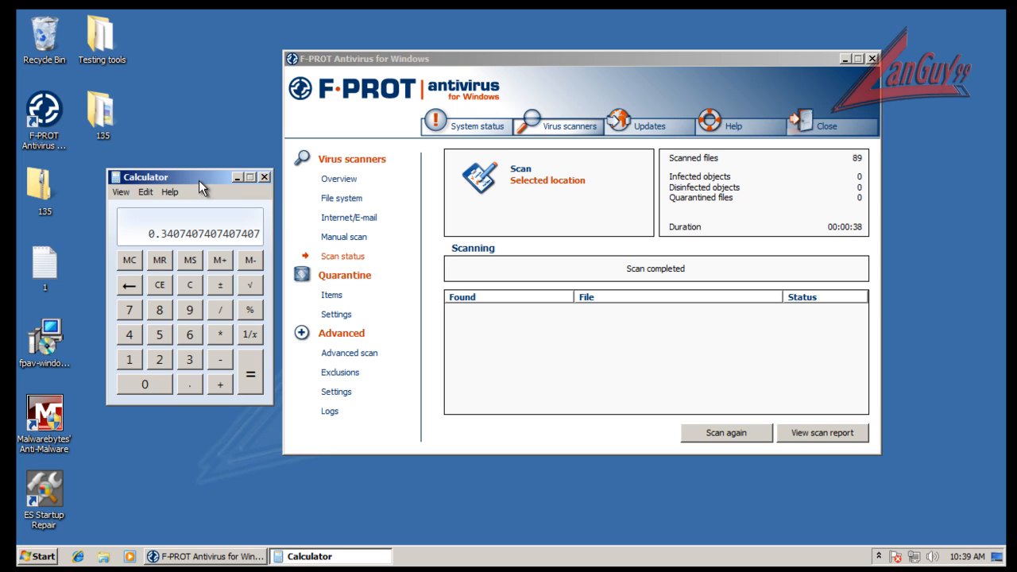
pyautogui.click(263, 177)
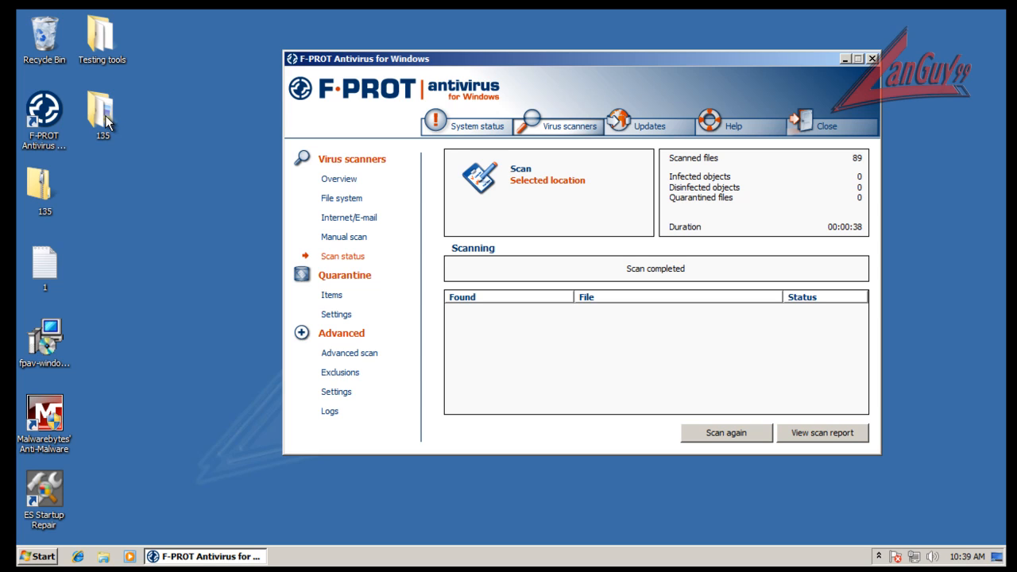
# Step: Scan the desktop folder 135 with Malwarebytes' Anti-Malware, allowing it to make changes, and show the scan results
pyautogui.rightClick(106, 119)
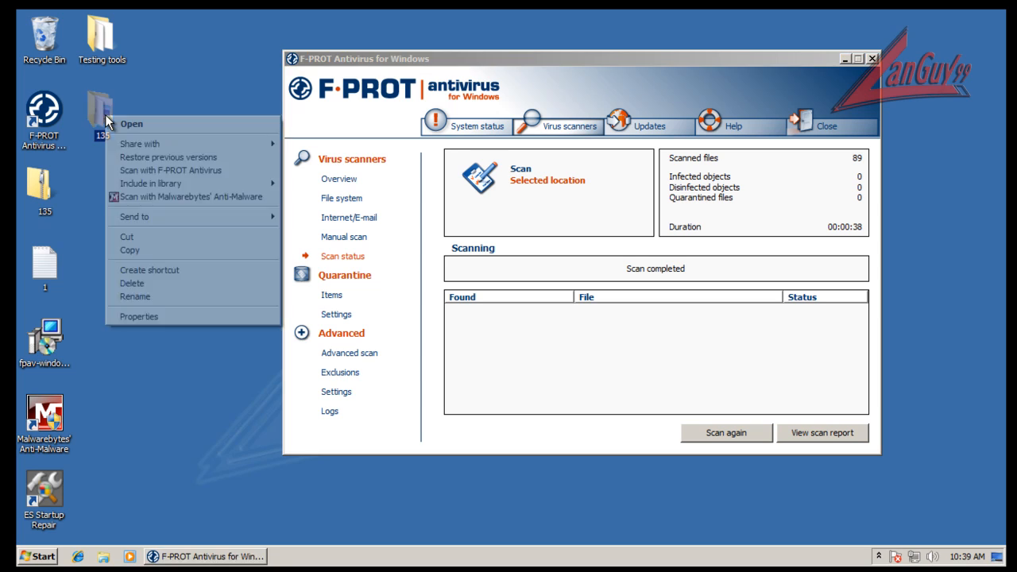
pyautogui.click(222, 197)
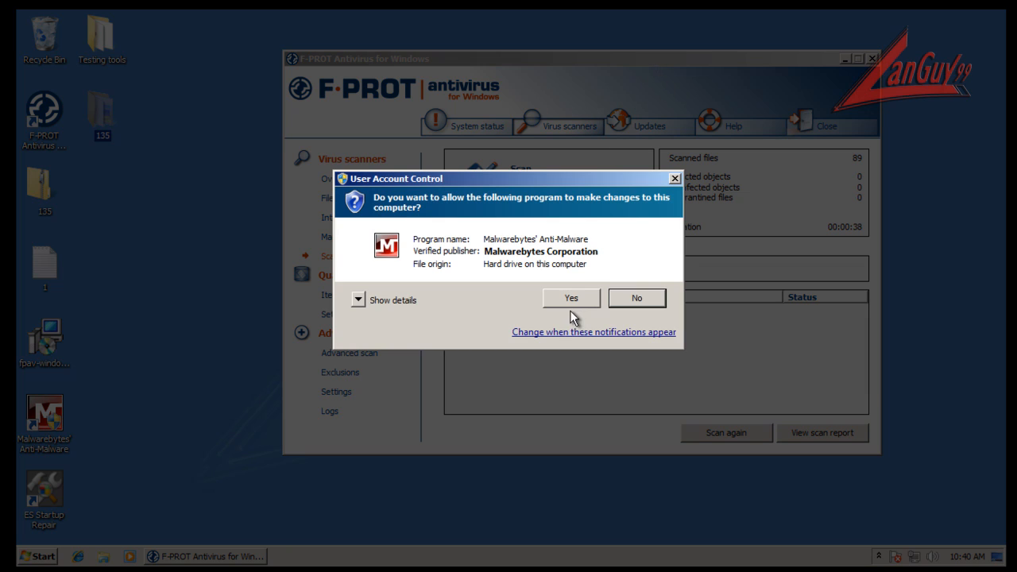
pyautogui.click(575, 296)
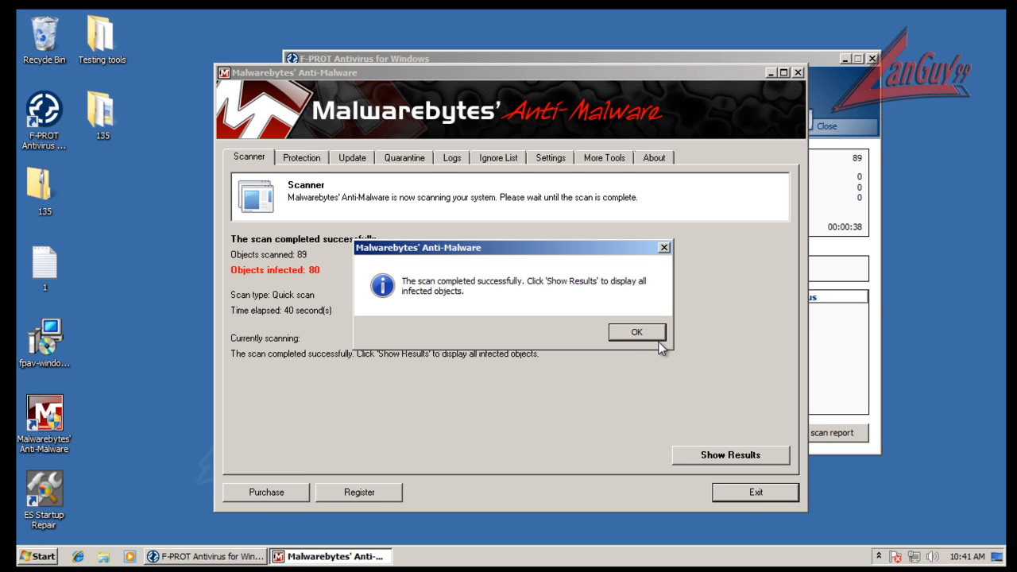
pyautogui.click(635, 331)
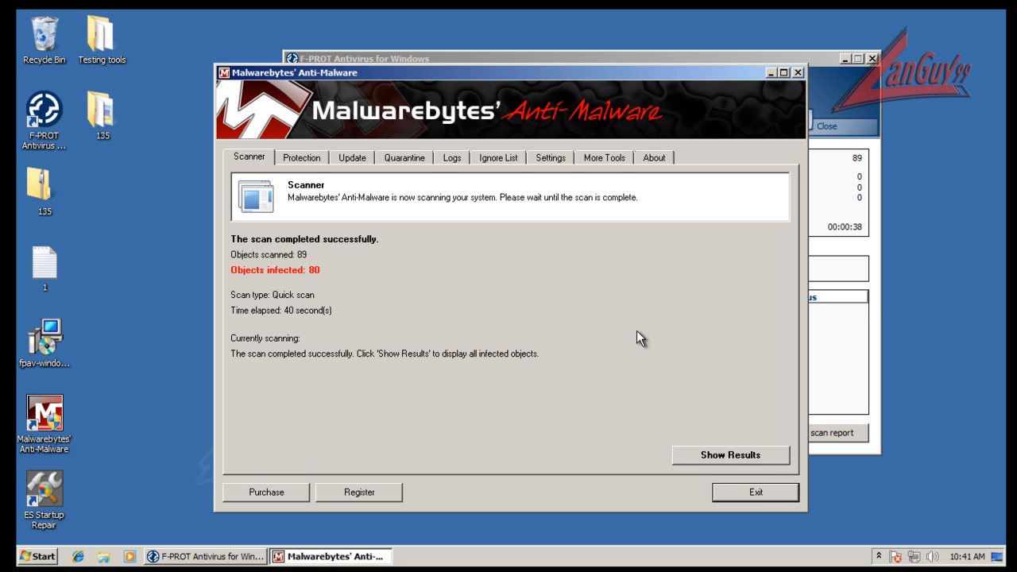
pyautogui.click(748, 457)
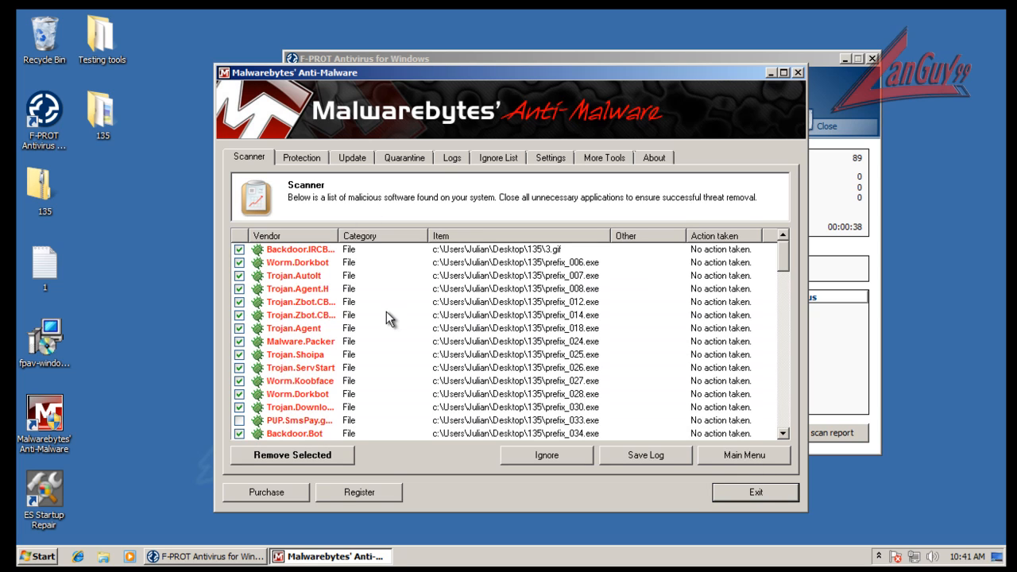
# Step: Select all detected items in the Malwarebytes' results and remove them
pyautogui.rightClick(317, 301)
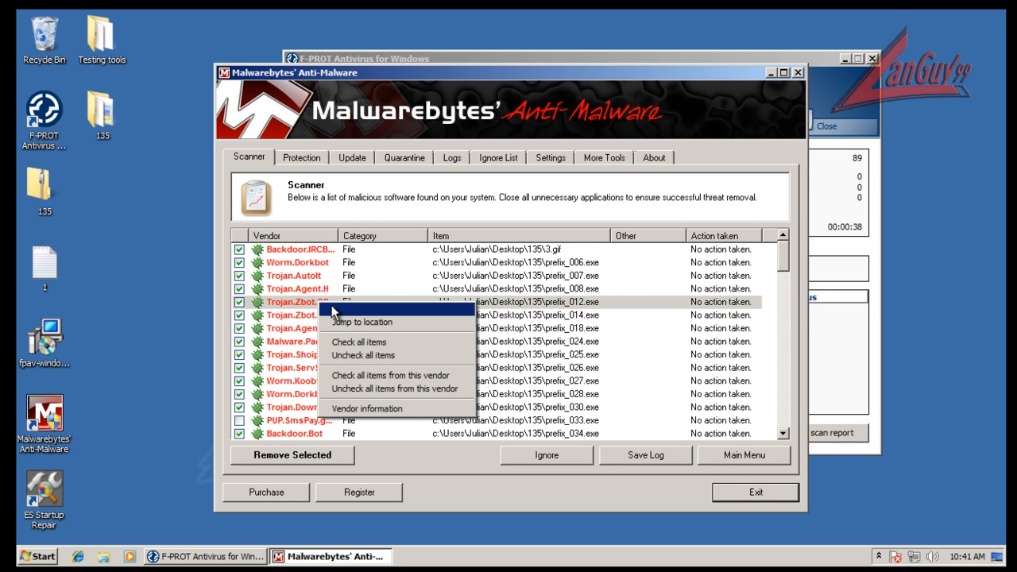
pyautogui.click(390, 343)
pyautogui.click(336, 451)
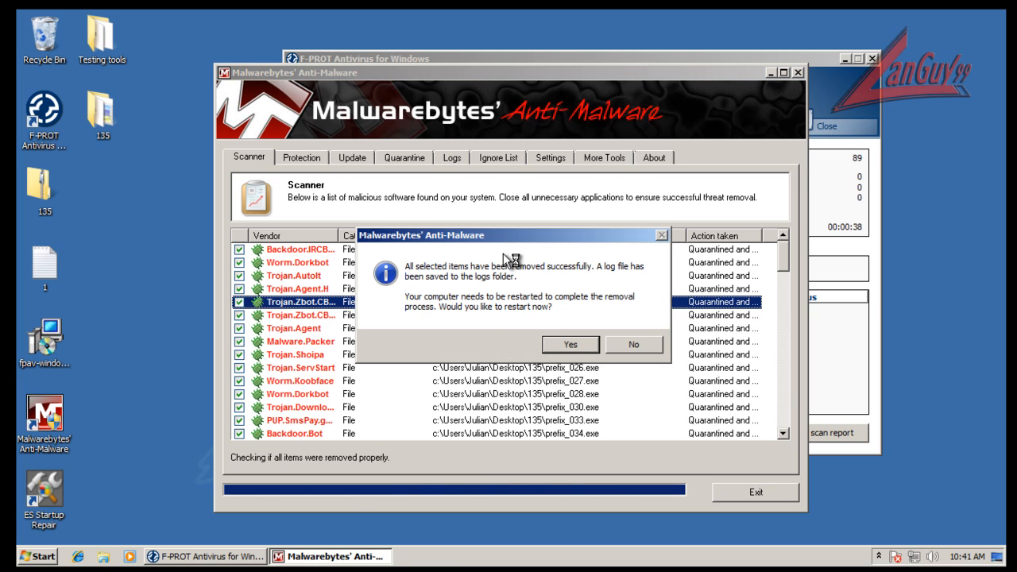
# Step: Decline the computer restart and exit Malwarebytes' Anti-Malware
pyautogui.click(631, 343)
pyautogui.click(787, 154)
pyautogui.click(640, 345)
pyautogui.click(751, 493)
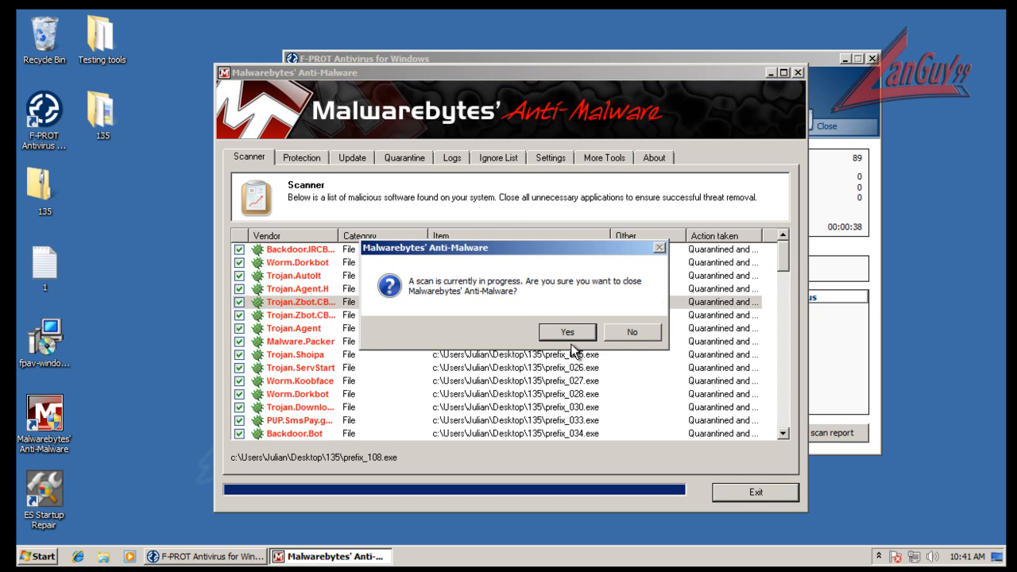
pyautogui.click(647, 339)
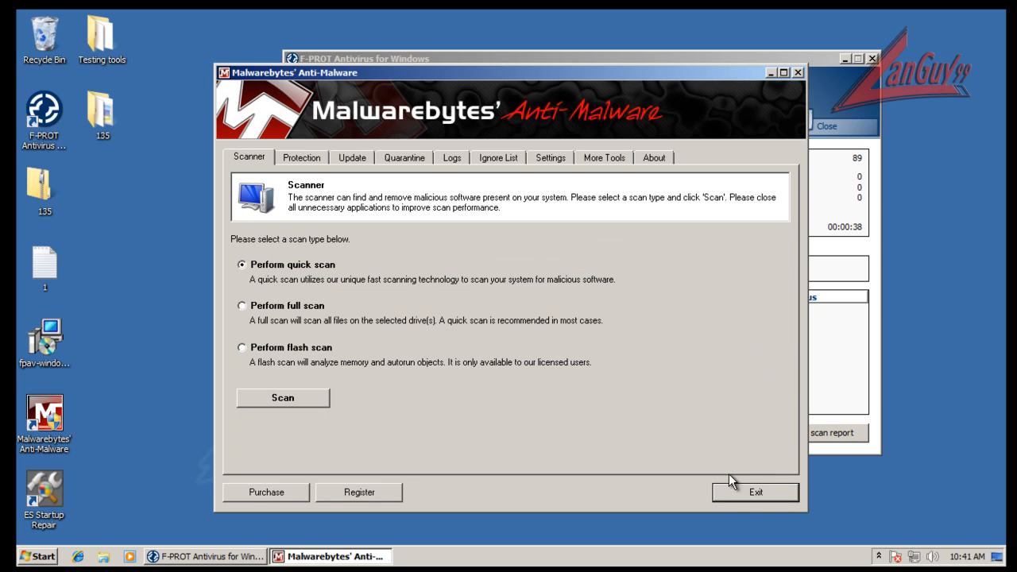
pyautogui.click(779, 493)
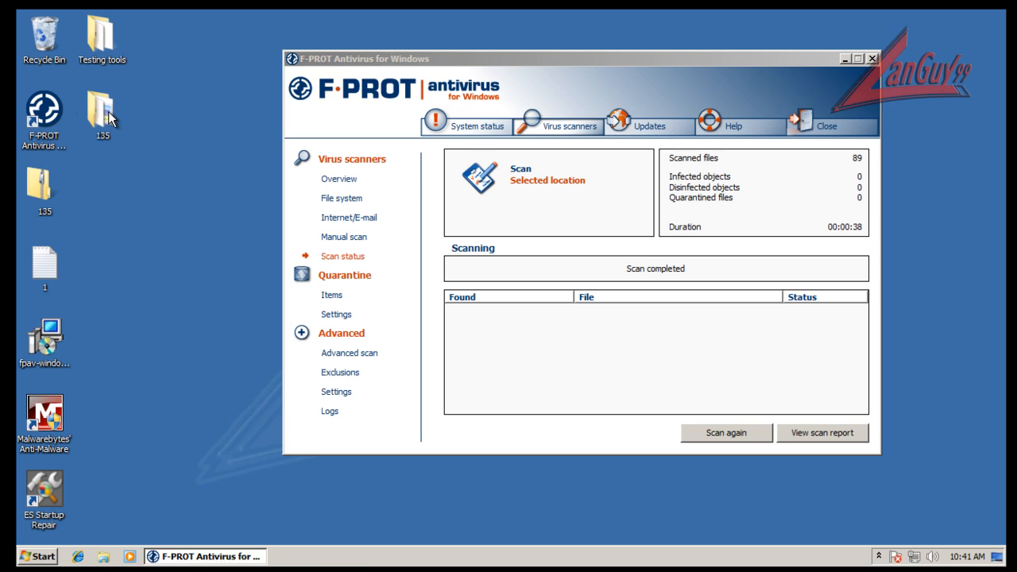
# Step: Review the files left in the desktop folder 135, close it, and view F-PROT's manual scan options
pyautogui.click(108, 113)
pyautogui.press('Return')
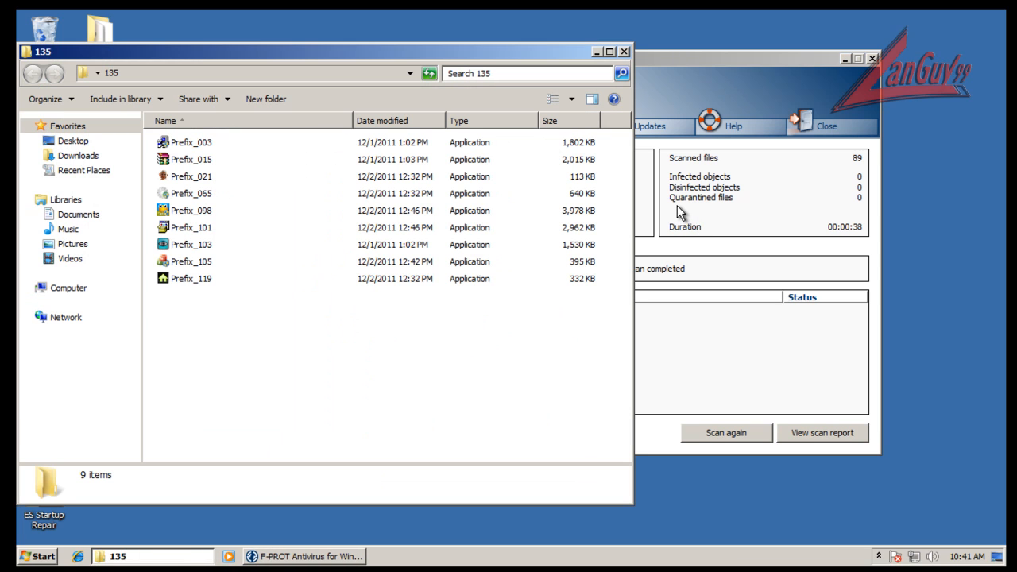
pyautogui.click(625, 53)
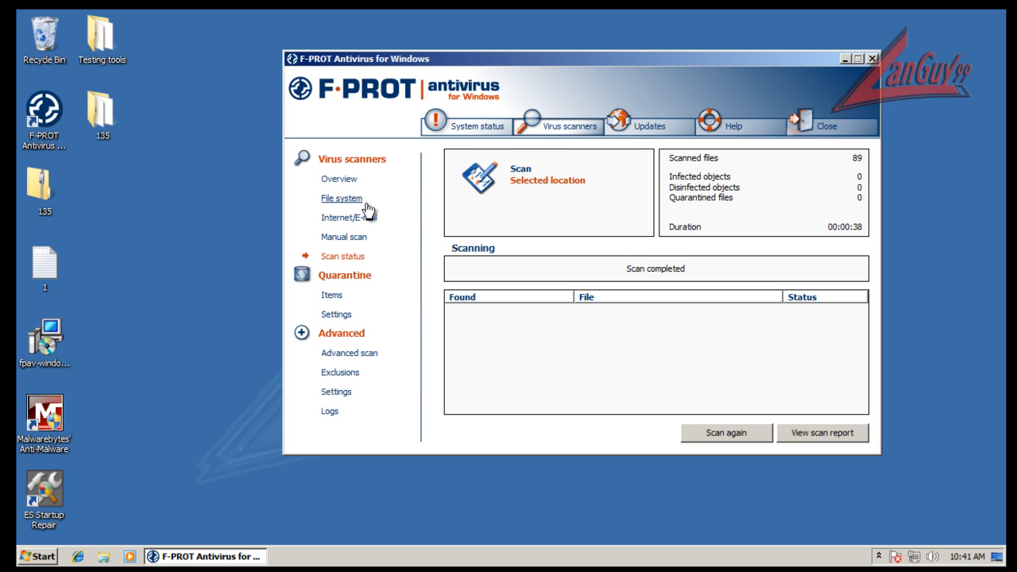
pyautogui.click(355, 236)
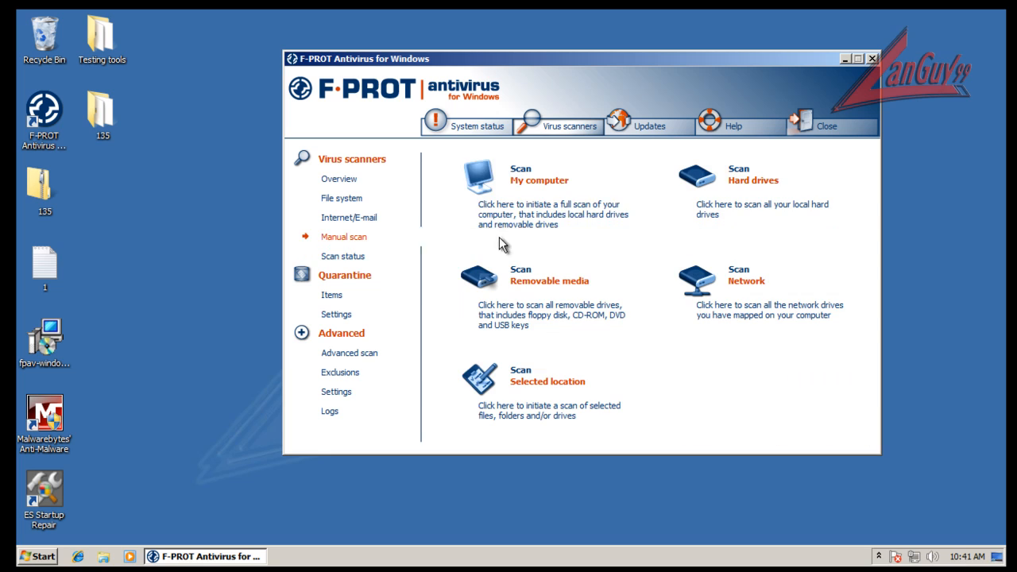
# Step: Delete the 135 folder from the desktop and empty the Recycle Bin
pyautogui.click(98, 112)
pyautogui.press('Delete')
pyautogui.press('Return')
pyautogui.rightClick(56, 50)
pyautogui.click(103, 64)
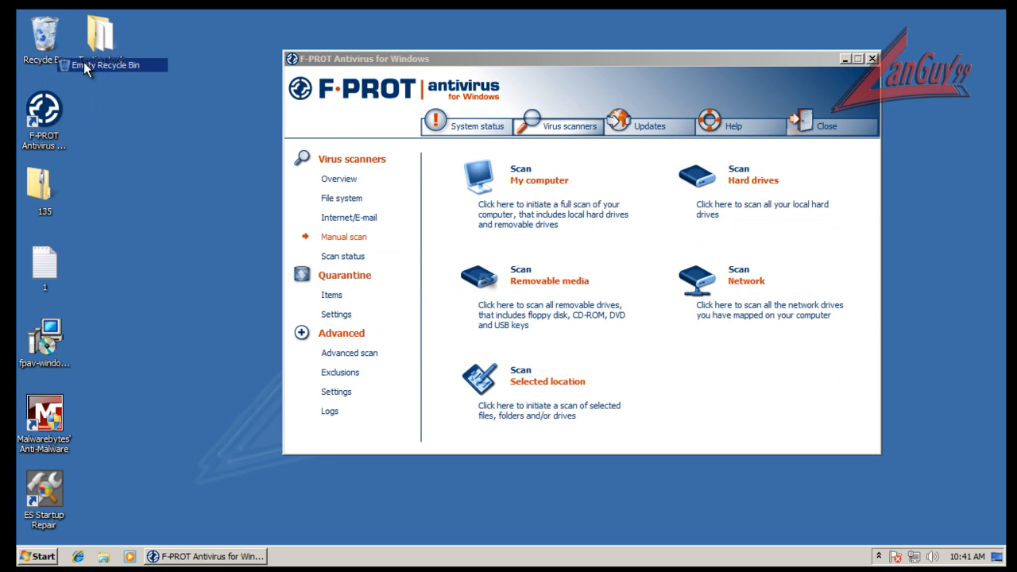
pyautogui.click(580, 297)
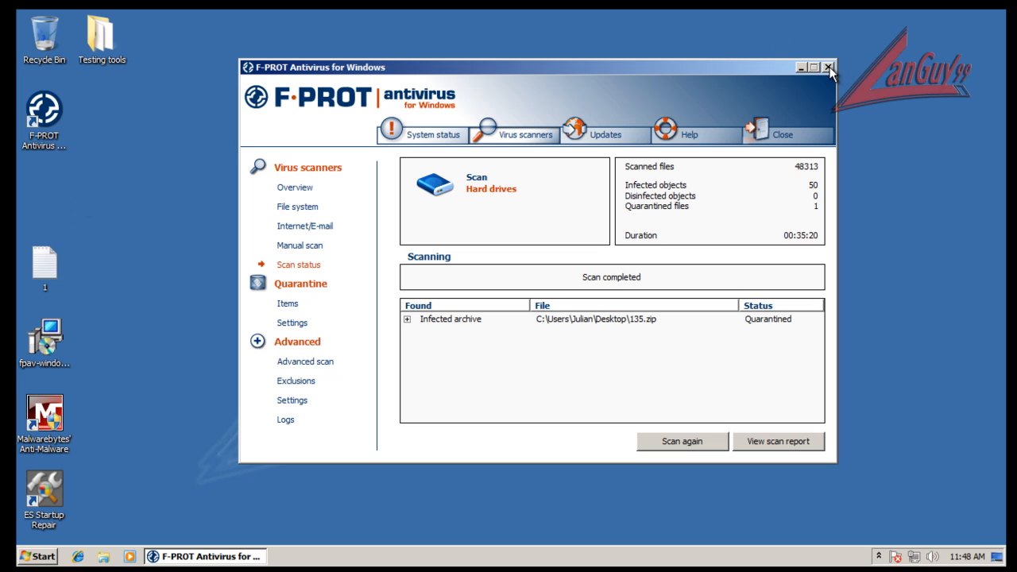
# Step: Turn off F-PROT's automatic file system protection again, save the setting, and close the F-PROT window
pyautogui.click(295, 189)
pyautogui.click(298, 208)
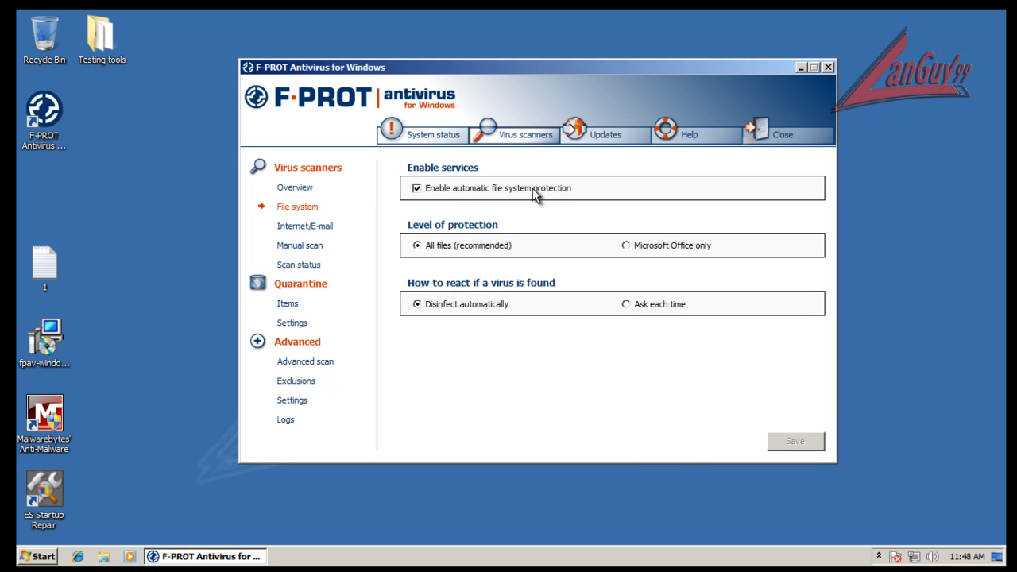
pyautogui.click(429, 189)
pyautogui.click(797, 441)
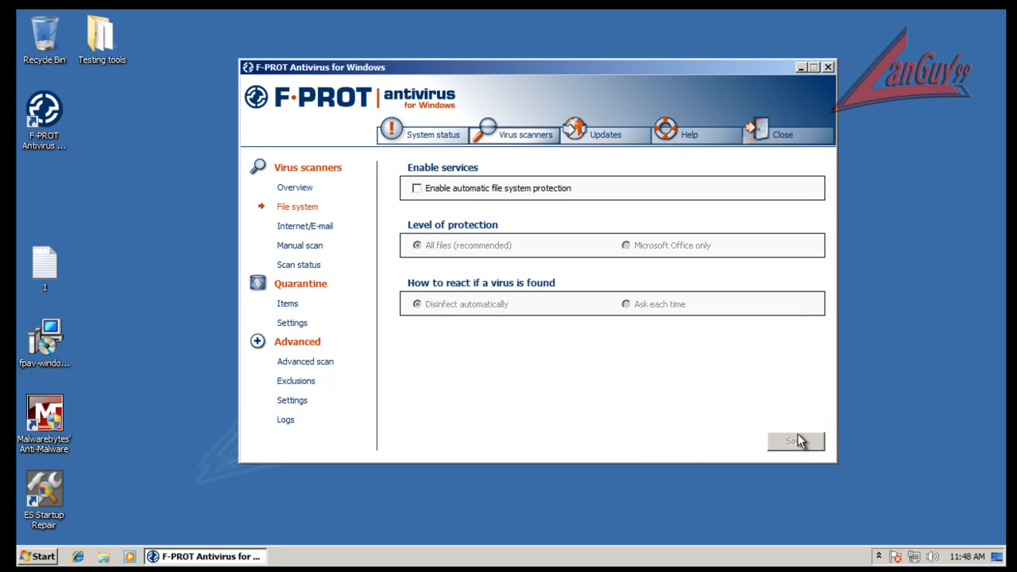
pyautogui.click(828, 68)
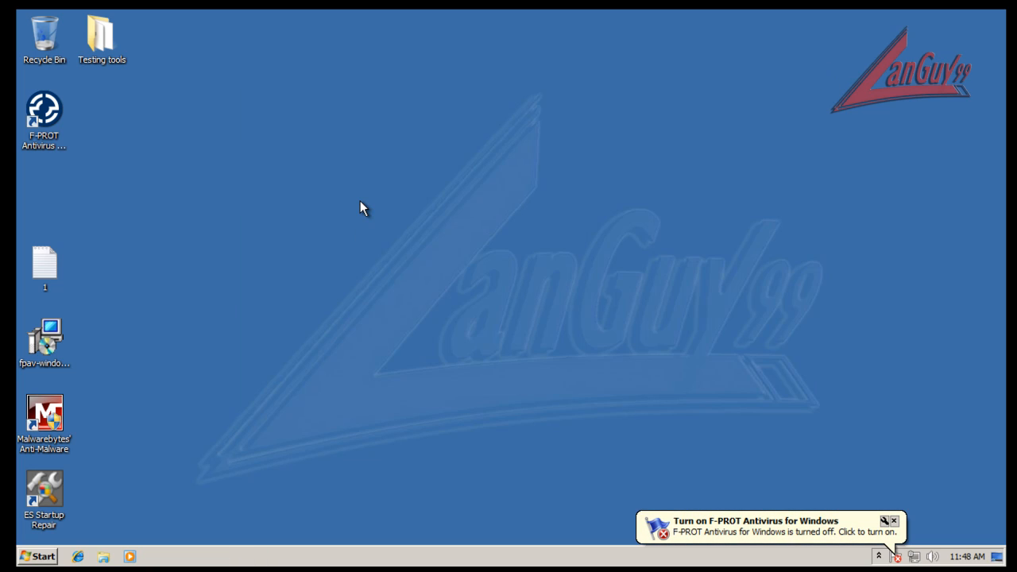
# Step: Launch CCleaner from the ccleaner folder inside Testing tools on the desktop
pyautogui.doubleClick(112, 34)
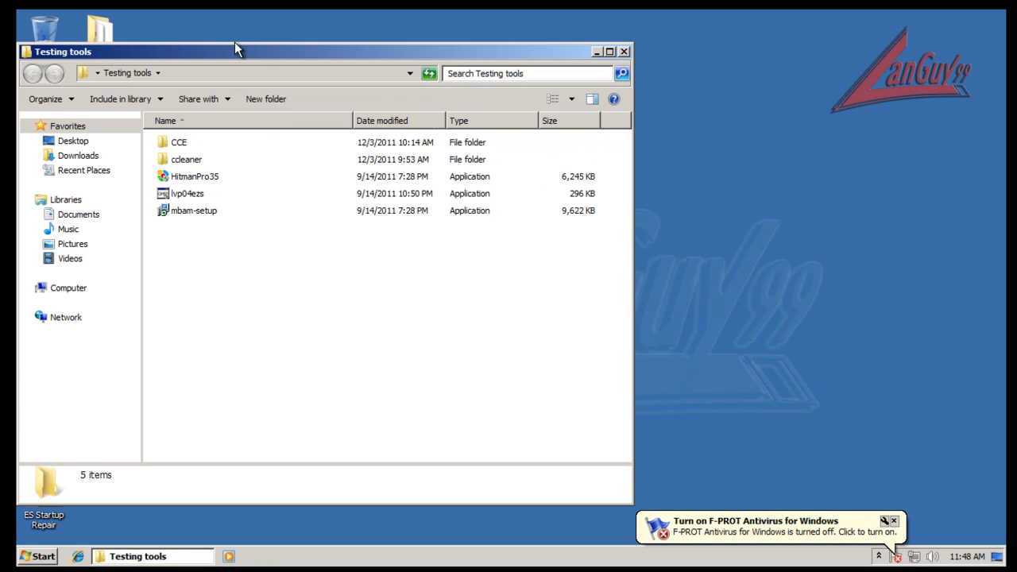
pyautogui.moveTo(254, 55); pyautogui.dragTo(422, 29)
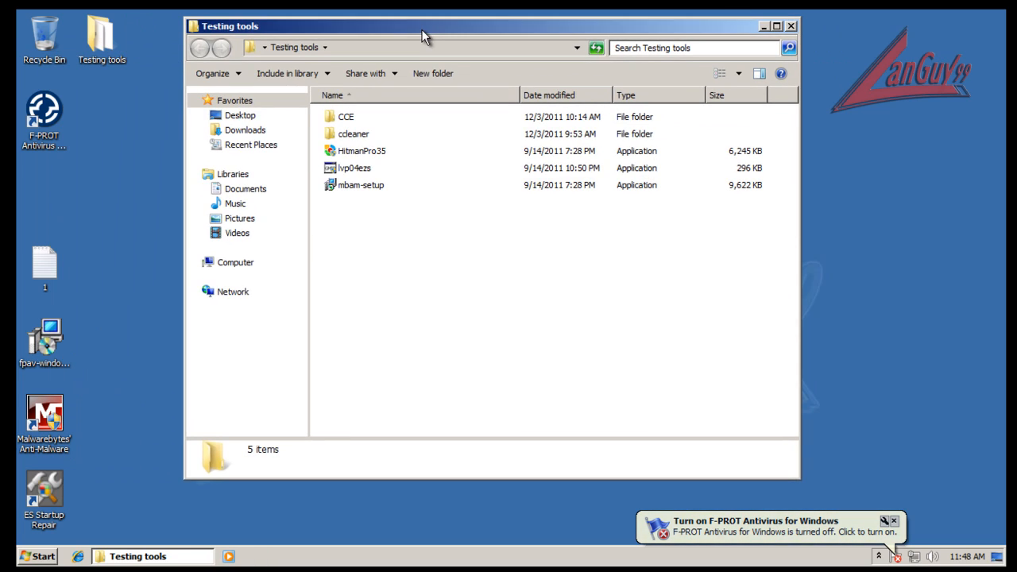
pyautogui.click(358, 149)
pyautogui.doubleClick(359, 151)
pyautogui.click(344, 150)
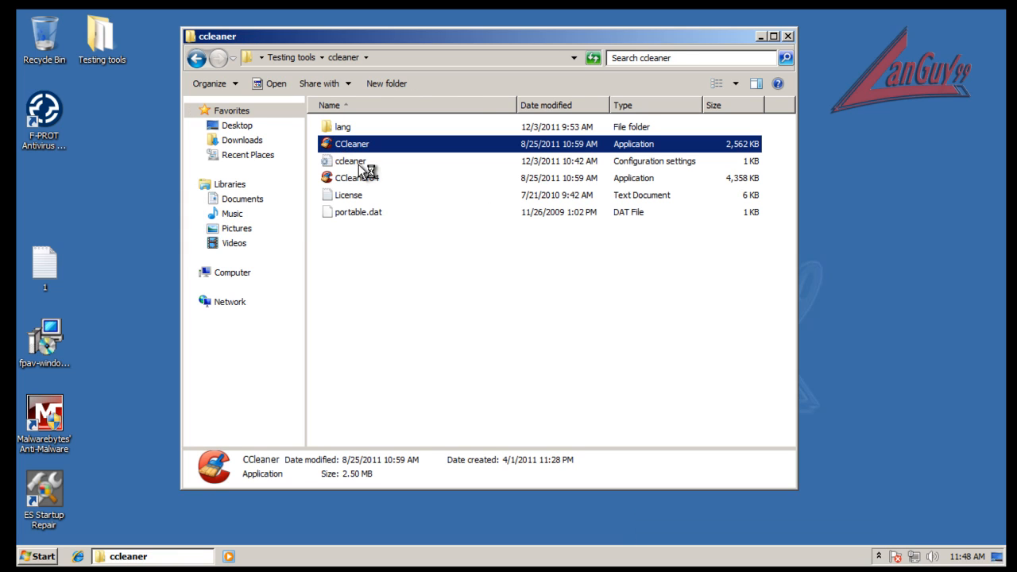
pyautogui.press('Return')
pyautogui.click(562, 296)
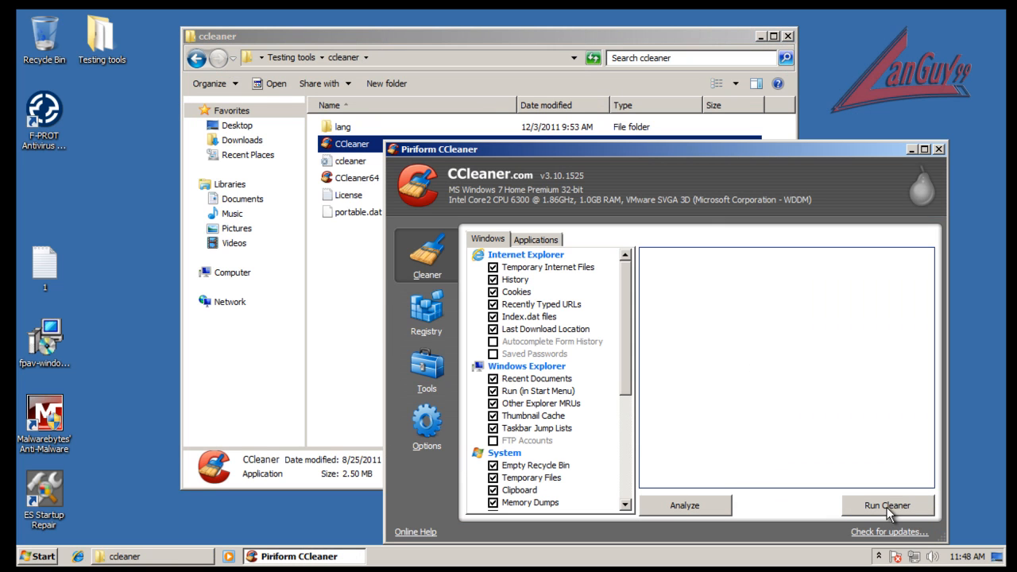
# Step: Run the CCleaner cleanup with the default Windows selections, close CCleaner, and return to the Testing tools folder
pyautogui.click(887, 507)
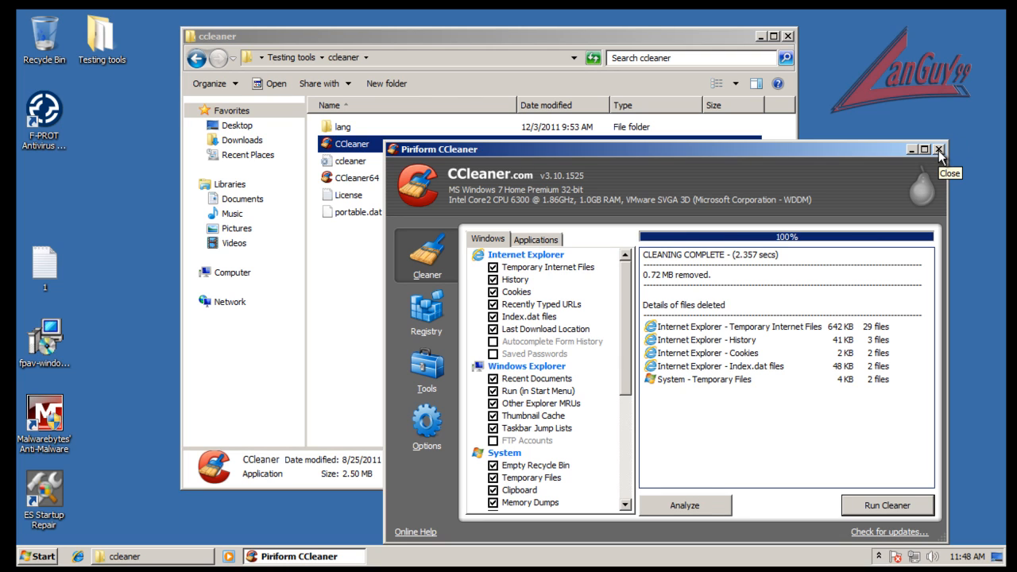
pyautogui.click(938, 149)
pyautogui.click(421, 253)
pyautogui.press('BackSpace')
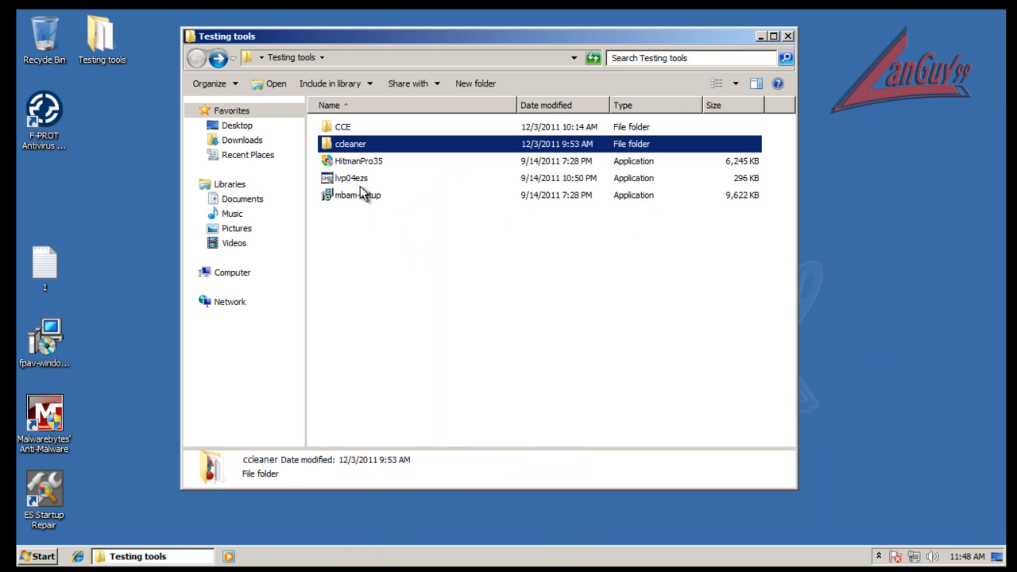
# Step: Launch CCE from the CCE folder, close the folder window, and allow COMODO Cleaning Essentials to make changes
pyautogui.doubleClick(347, 128)
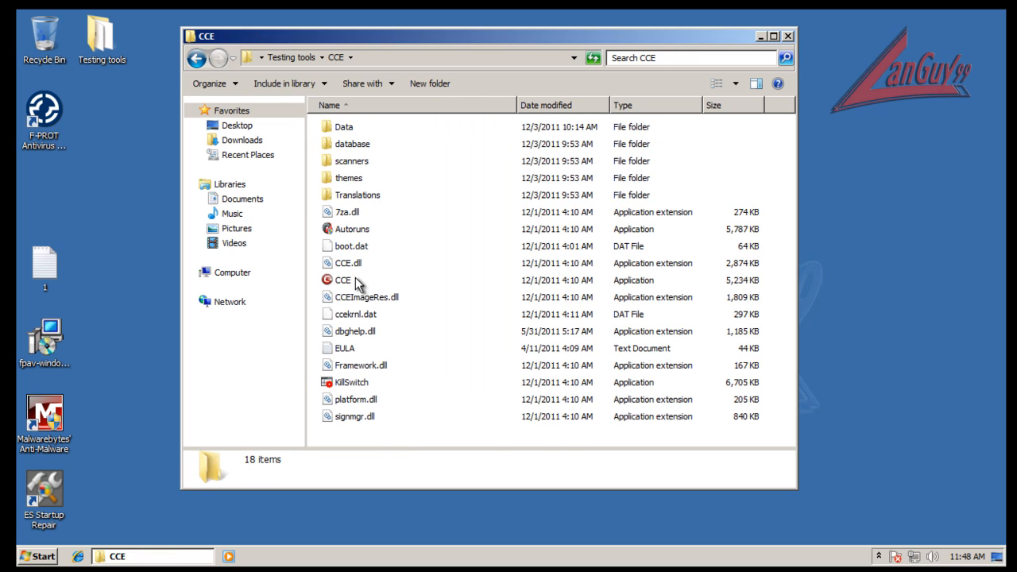
pyautogui.click(351, 280)
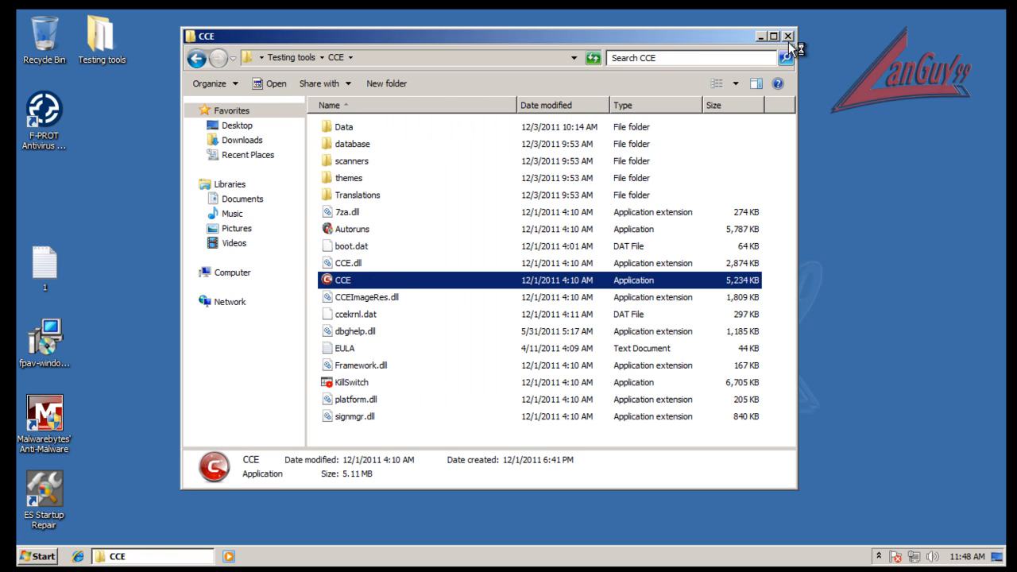
pyautogui.click(788, 36)
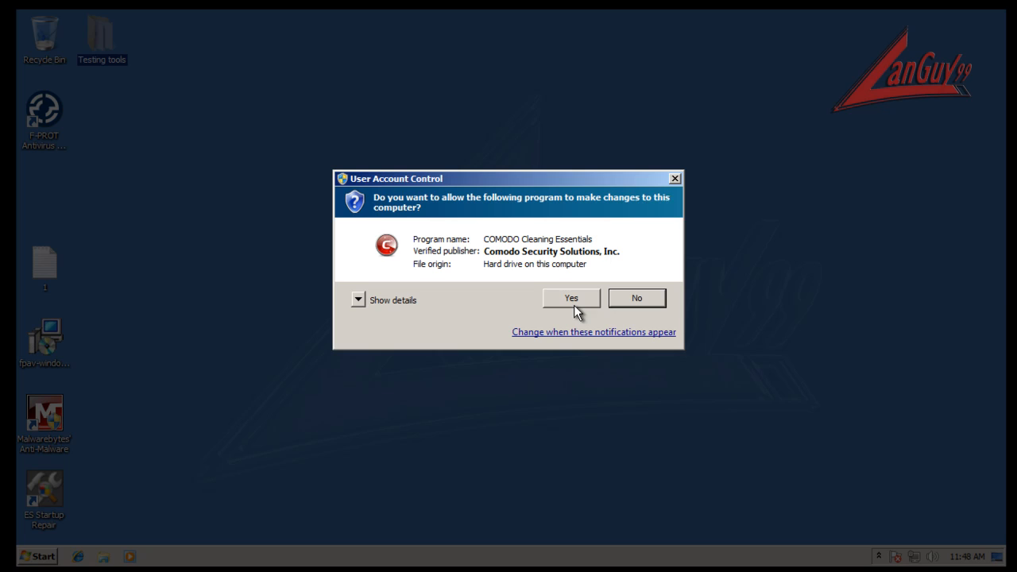
pyautogui.click(575, 303)
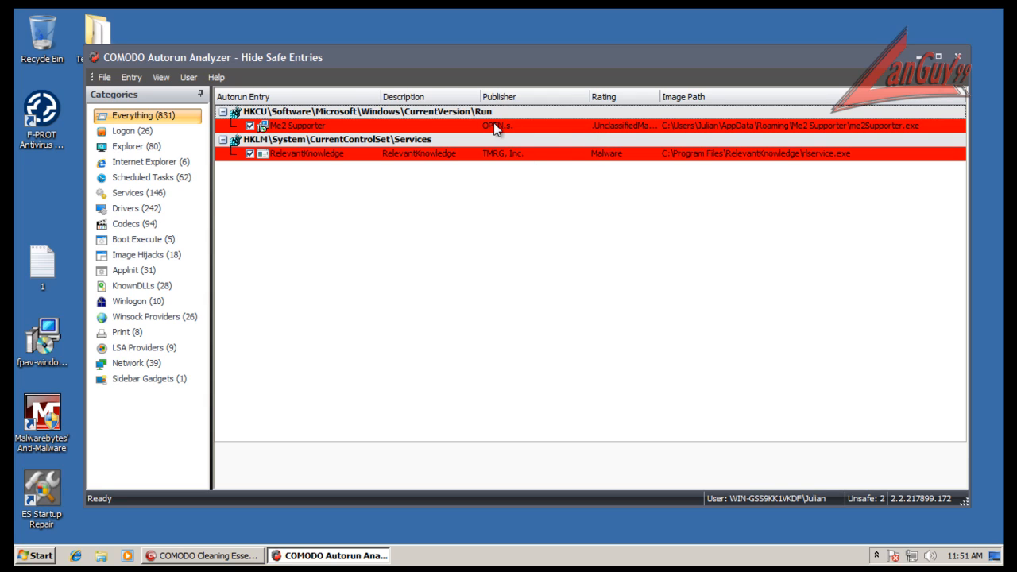
# Step: Delete the Me2 Supporter autorun entry in COMODO Autorun Analyzer and confirm the deletion
pyautogui.click(326, 127)
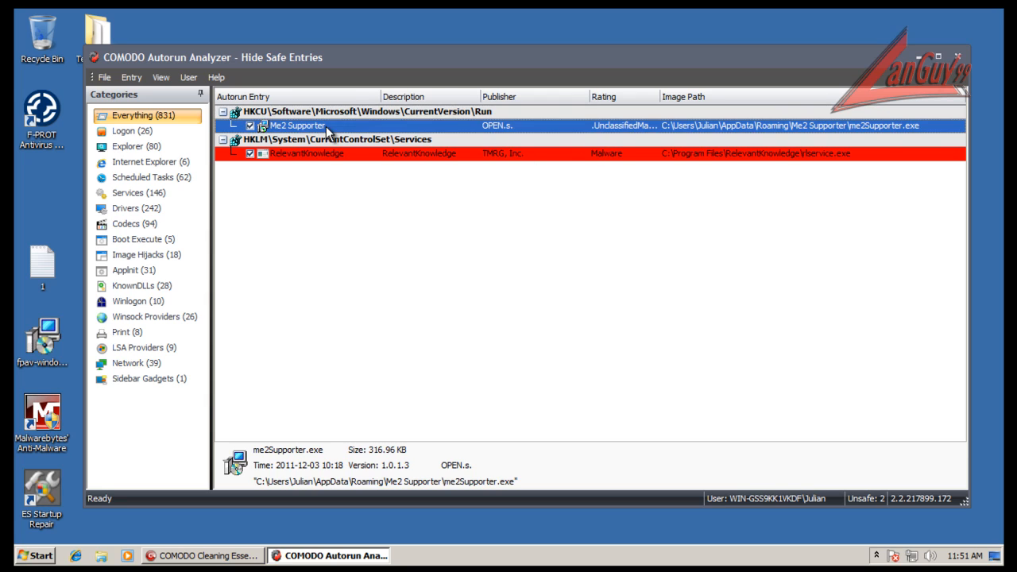
pyautogui.rightClick(326, 127)
pyautogui.click(356, 136)
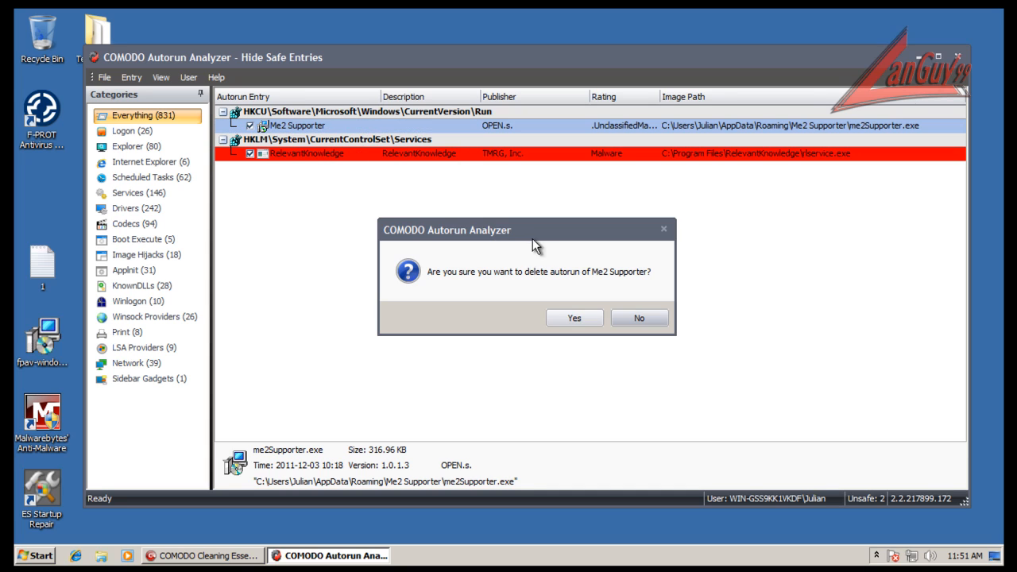
pyautogui.click(577, 316)
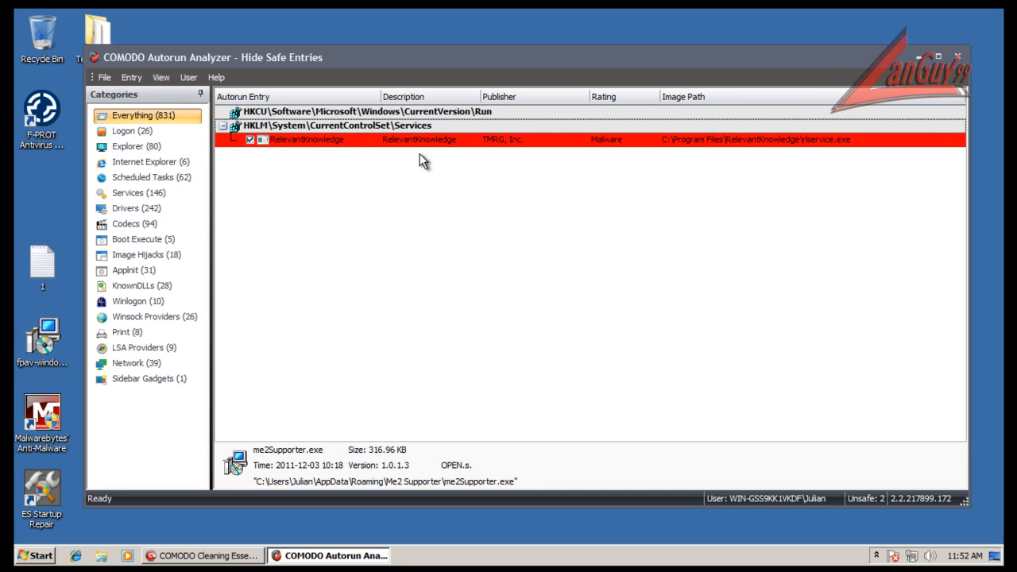
# Step: Delete the RelevantKnowledge service autorun entry, confirm the deletion, and close Autorun Analyzer
pyautogui.rightClick(351, 138)
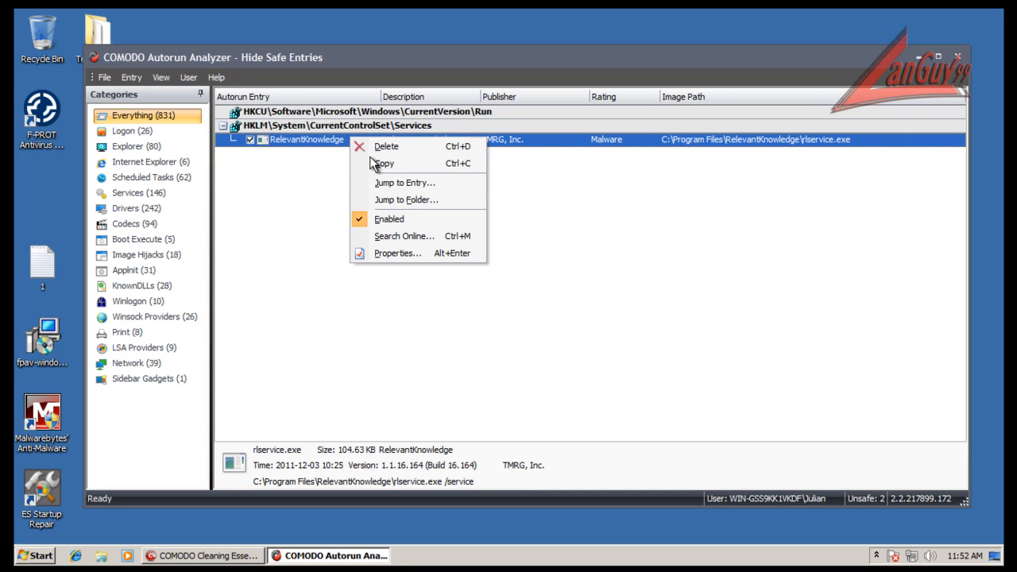
pyautogui.click(414, 148)
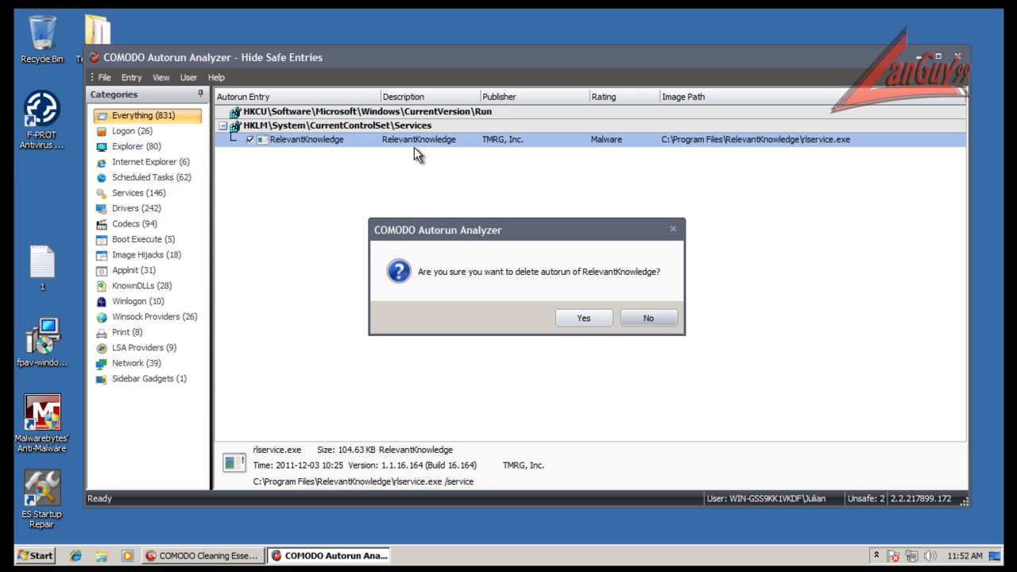
pyautogui.click(585, 318)
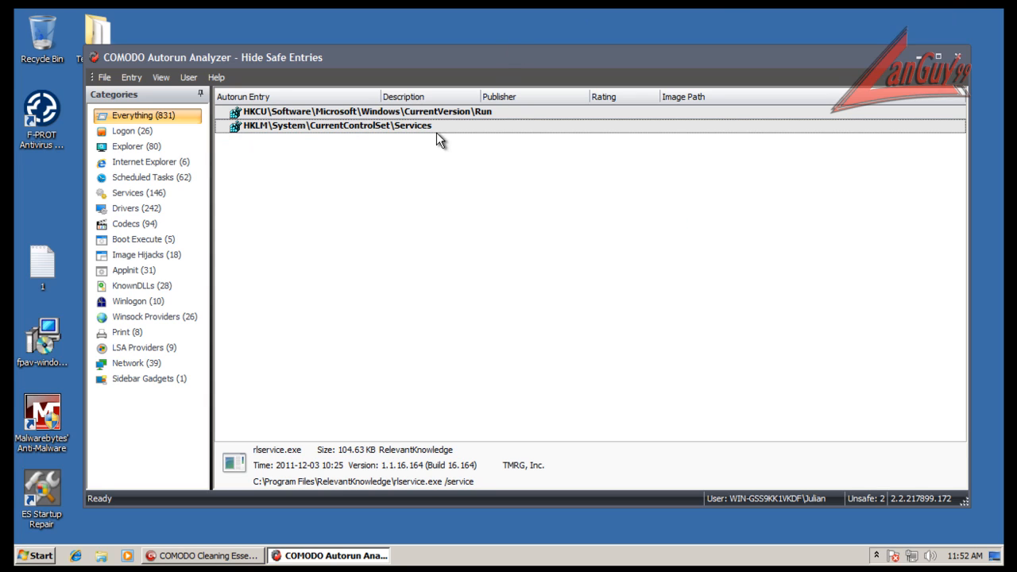
pyautogui.click(958, 57)
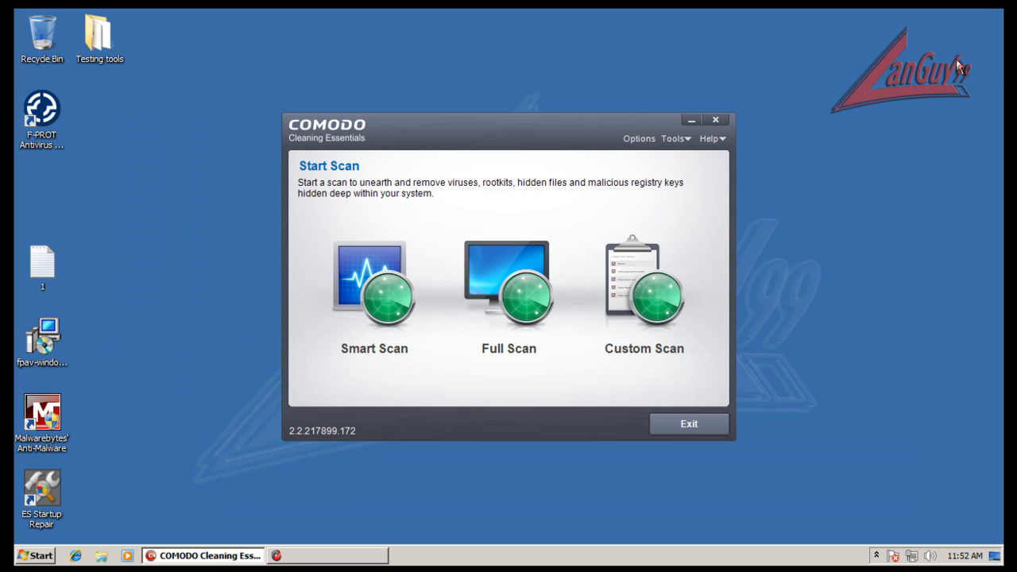
# Step: Start a full scan of the system in COMODO Cleaning Essentials
pyautogui.click(676, 140)
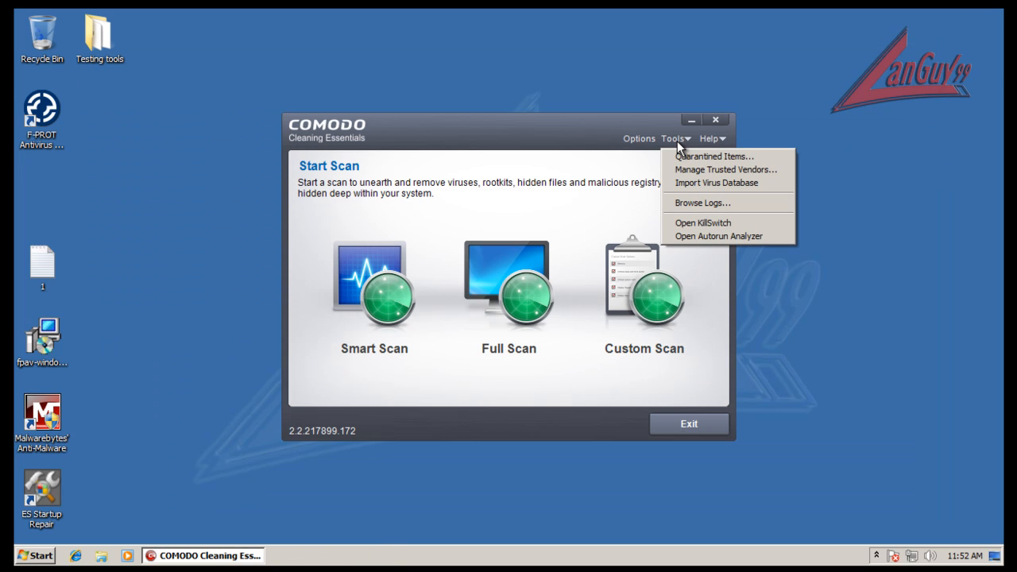
pyautogui.click(438, 136)
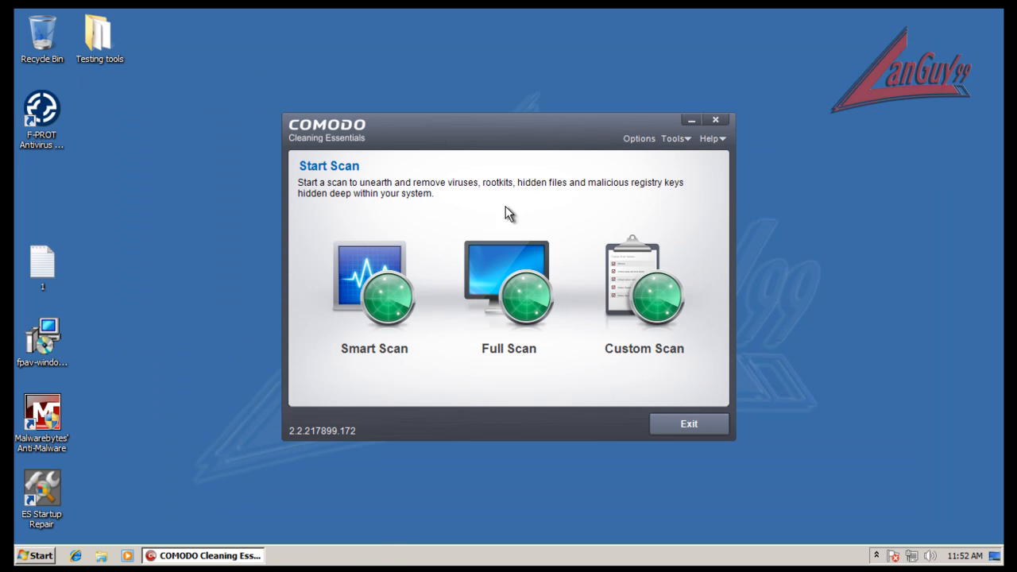
pyautogui.click(520, 286)
pyautogui.click(470, 309)
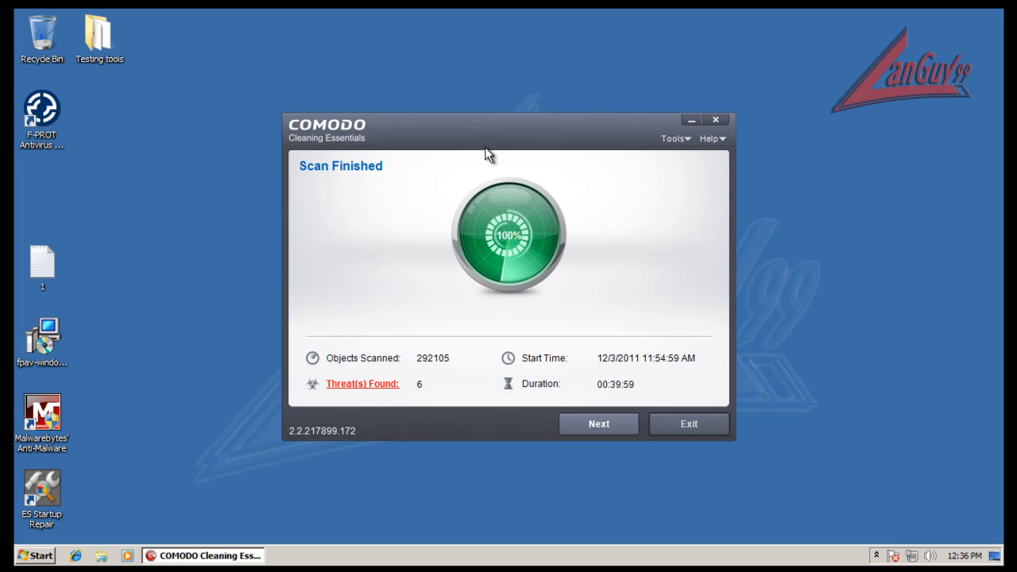
# Step: Open the list of threats from the finished scan and widen the Threat Name column to read the file paths
pyautogui.click(387, 383)
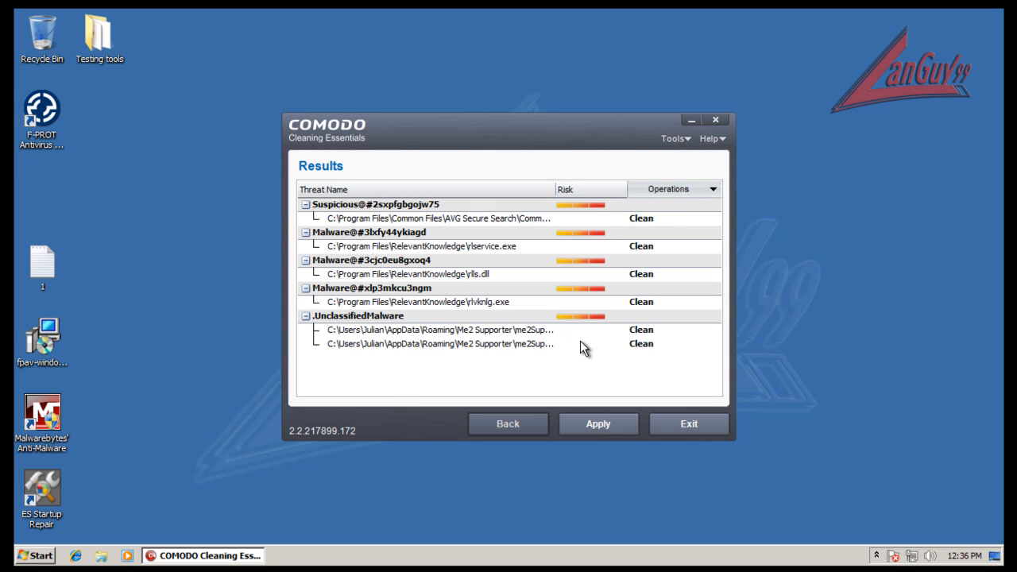
pyautogui.moveTo(555, 192); pyautogui.dragTo(633, 191)
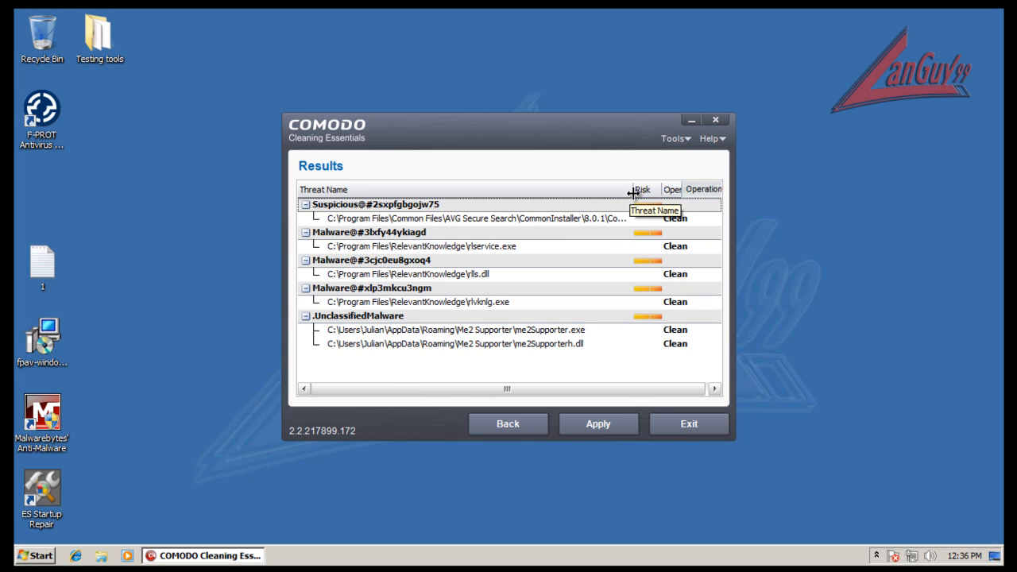
pyautogui.moveTo(632, 193); pyautogui.dragTo(609, 196)
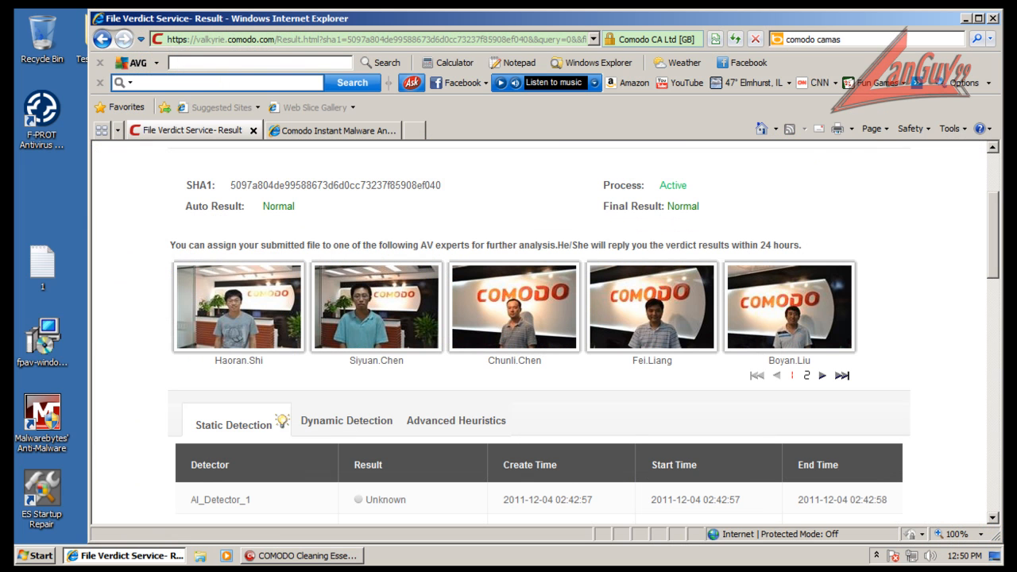
# Step: Bring up the COMODO Cleaning Essentials results, move the window aside, and return to the File Verdict Service page in the browser
pyautogui.click(330, 559)
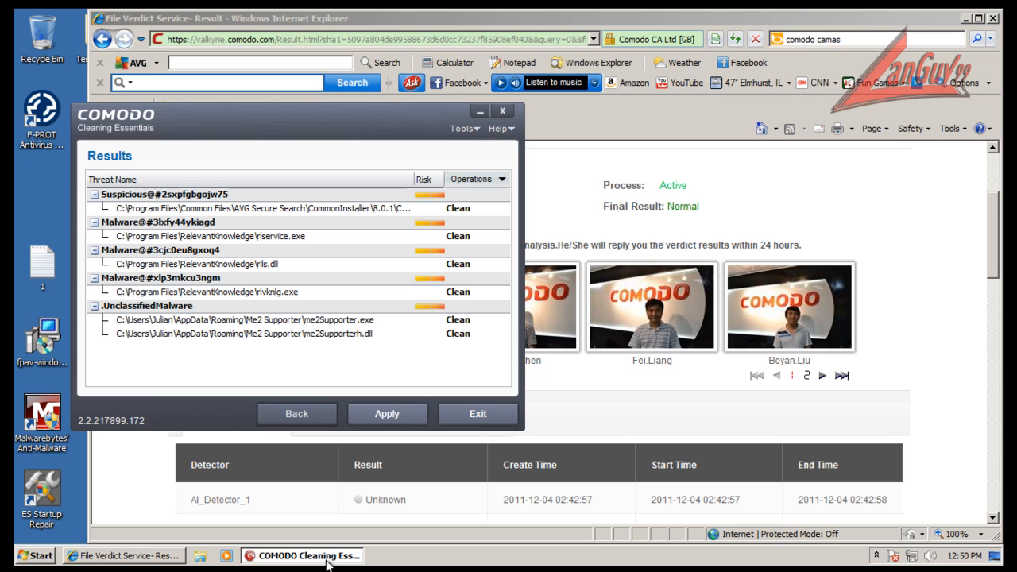
pyautogui.moveTo(354, 130); pyautogui.dragTo(307, 154)
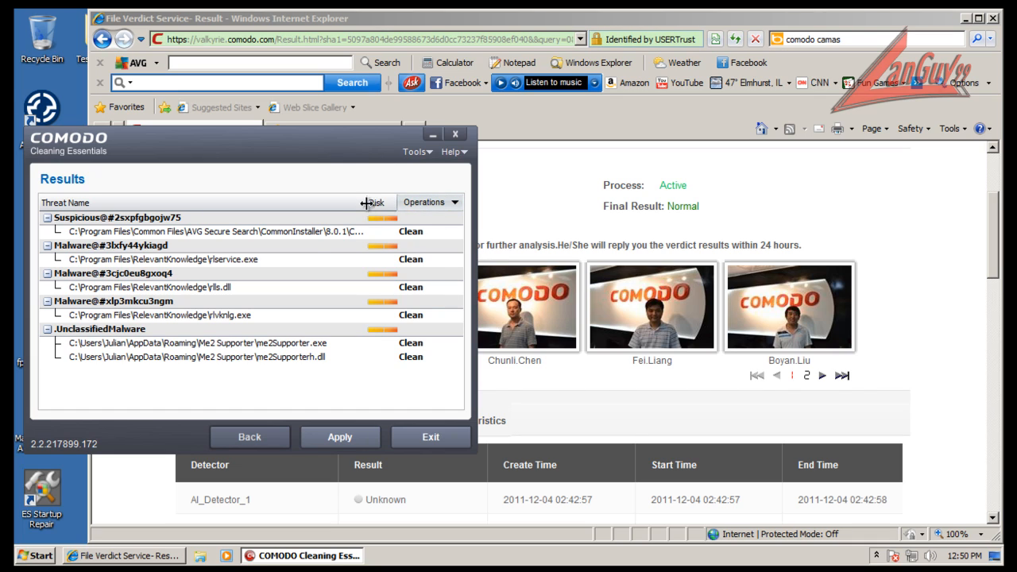
pyautogui.click(491, 161)
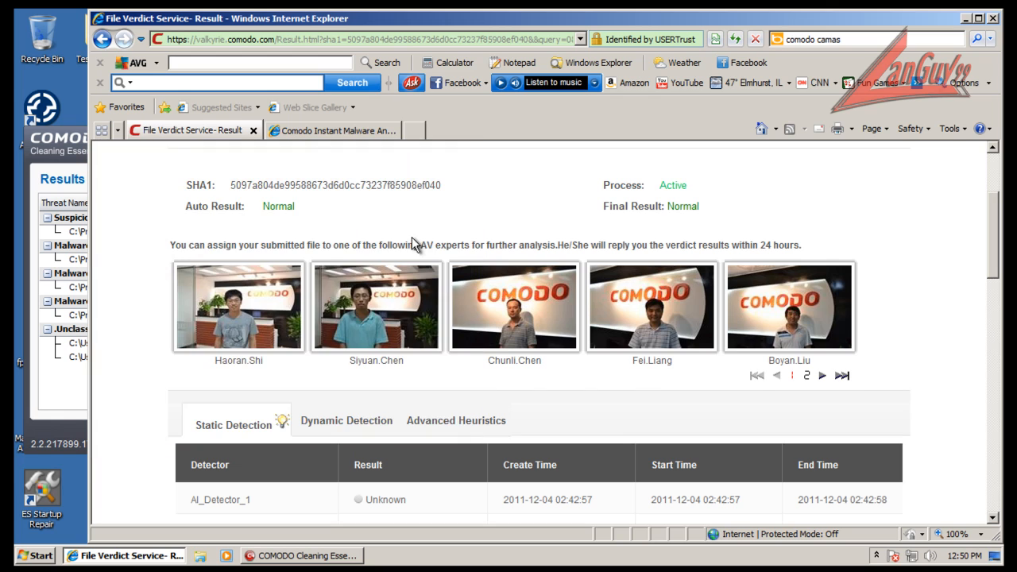
# Step: Examine the File Verdict Service results for CommonInstaller.exe, including the overall verdict and the static detection table
pyautogui.scroll(1, 408, 244)
pyautogui.scroll(2, 407, 251)
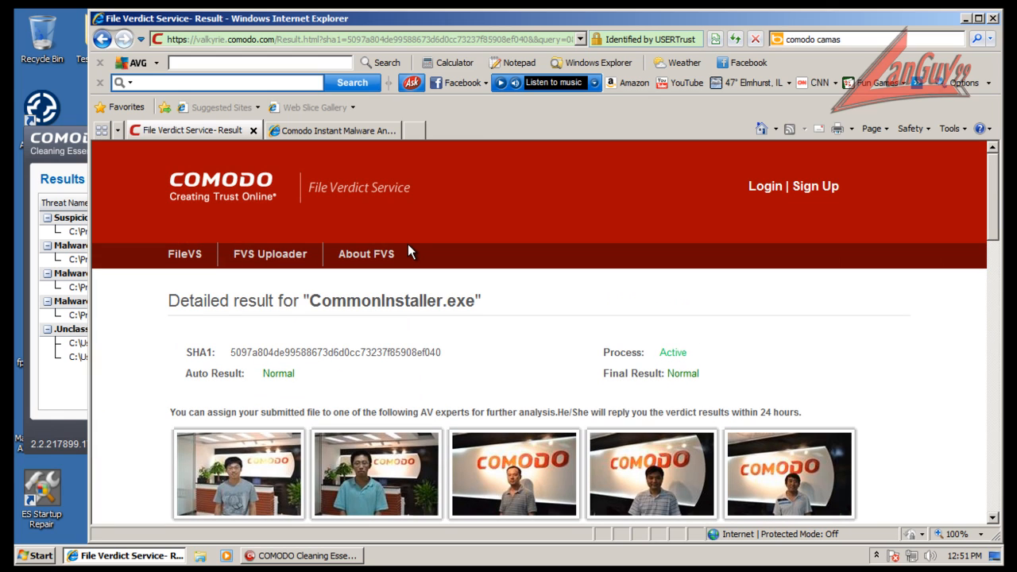
pyautogui.scroll(-5, 533, 384)
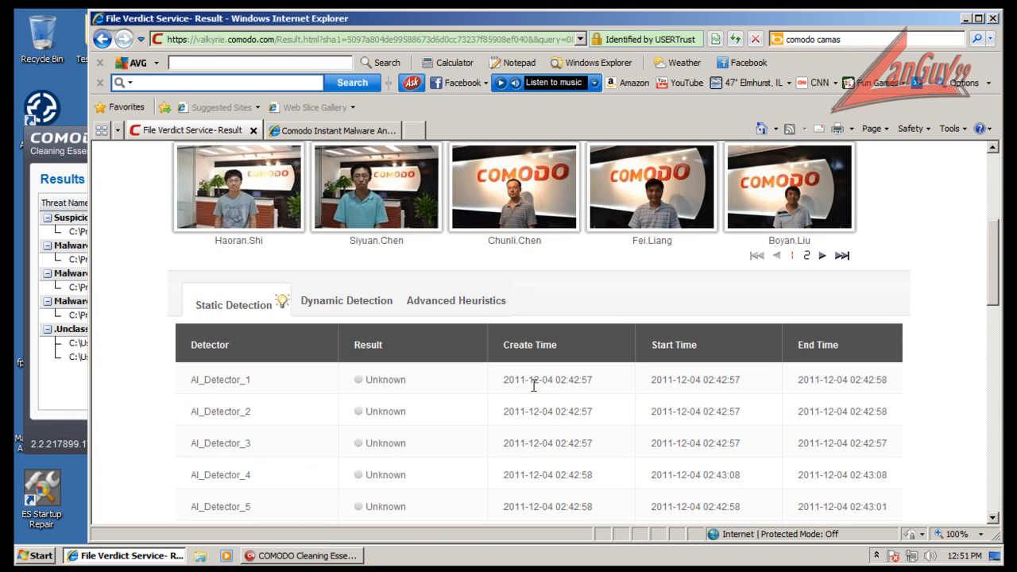
pyautogui.scroll(4, 489, 375)
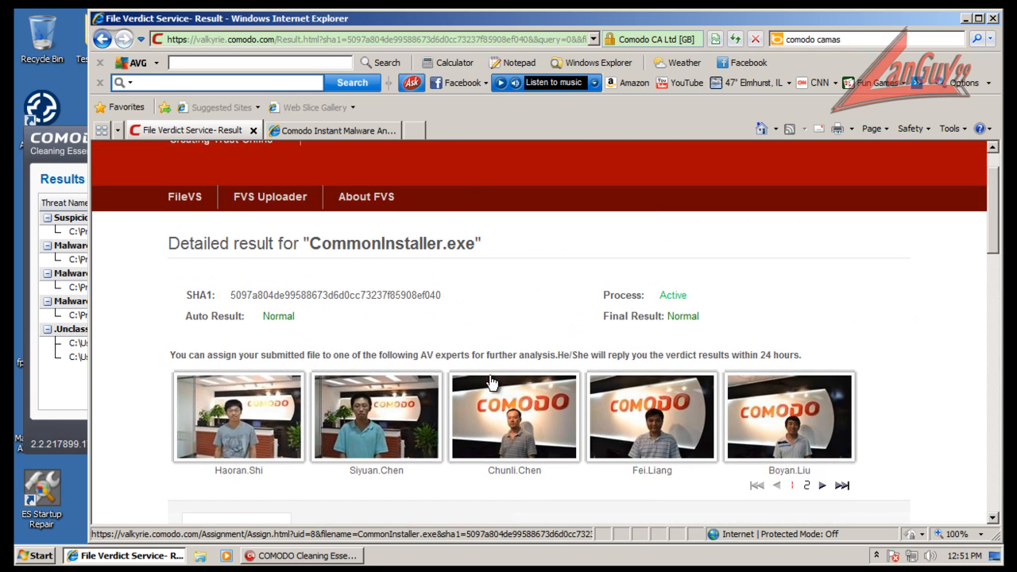
pyautogui.scroll(-10, 489, 375)
pyautogui.scroll(-2, 489, 375)
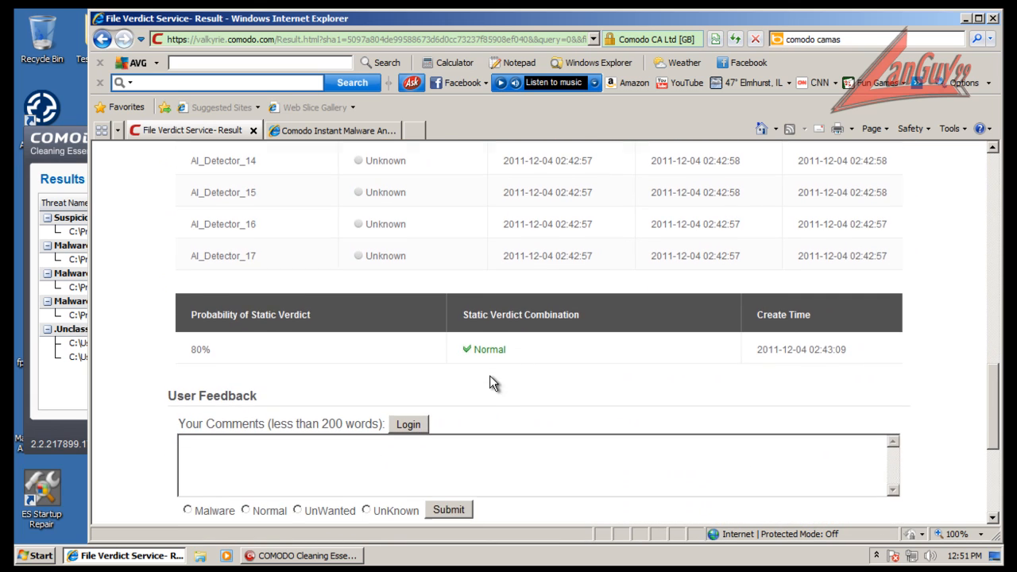
pyautogui.scroll(6, 489, 375)
pyautogui.scroll(-8, 489, 375)
pyautogui.scroll(15, 491, 391)
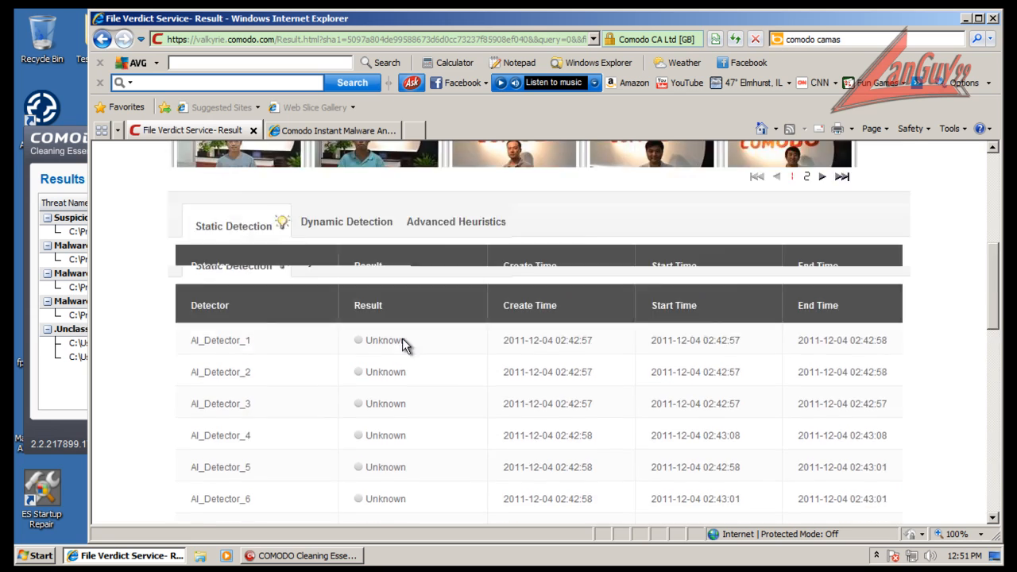
pyautogui.scroll(-3, 402, 409)
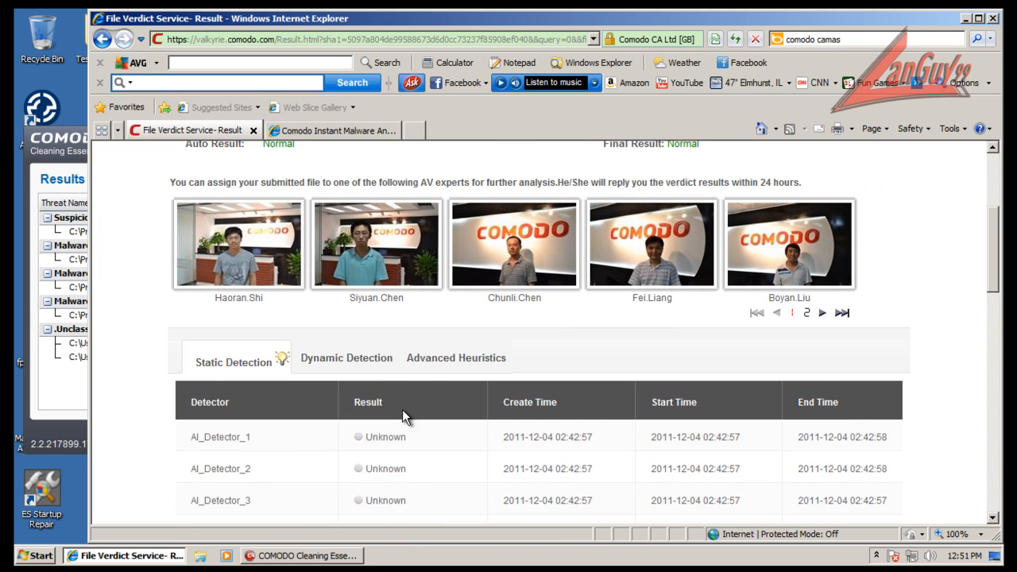
# Step: Review the Advanced Heuristics results for CommonInstaller.exe
pyautogui.click(435, 365)
pyautogui.scroll(-3, 456, 378)
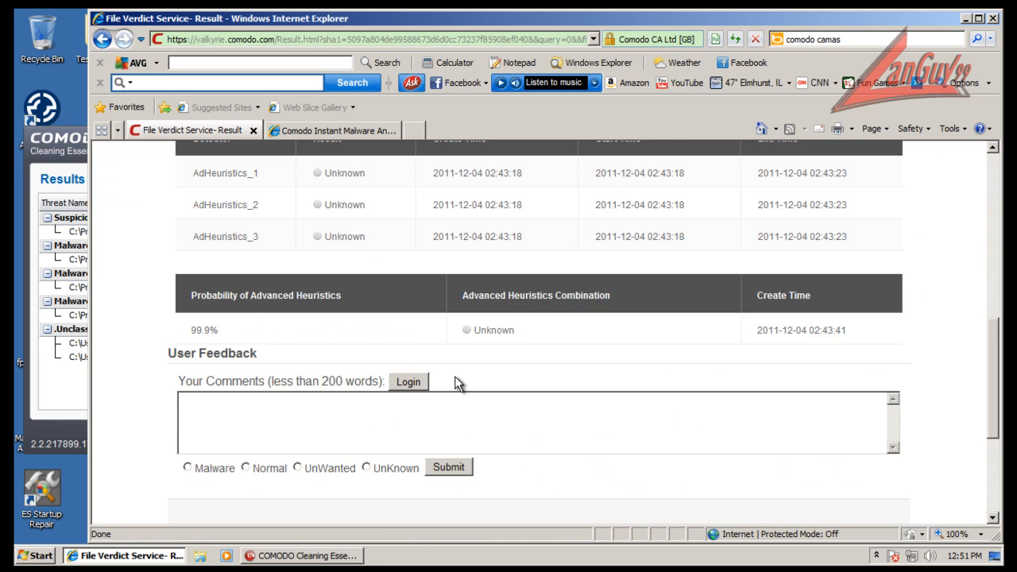
pyautogui.scroll(2, 457, 379)
# Step: Recheck the Cleaning Essentials threat list, and examine the verdict, API calls and file info in the Comodo Instant Malware Analysis report
pyautogui.click(76, 126)
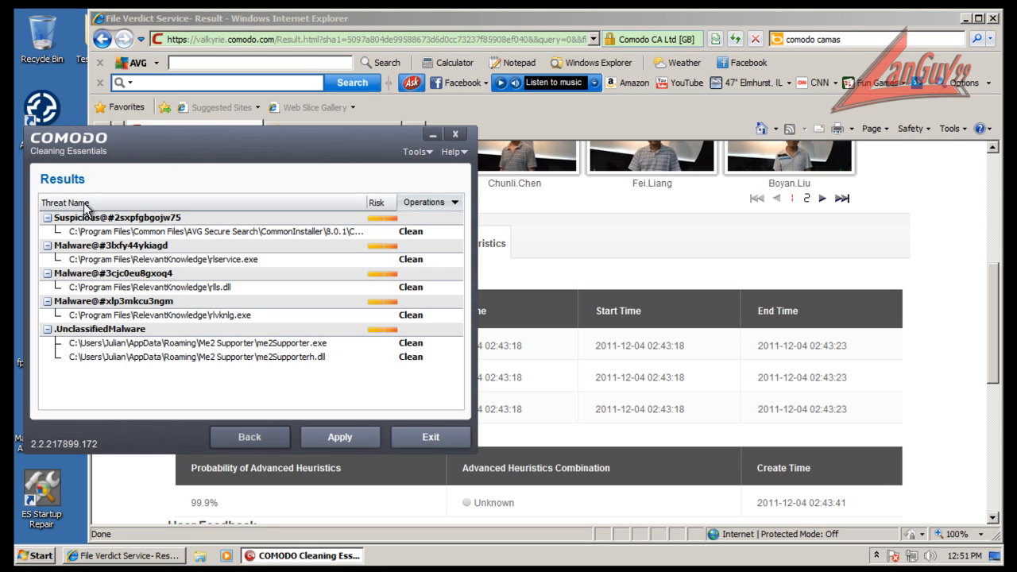
pyautogui.click(588, 274)
pyautogui.click(306, 129)
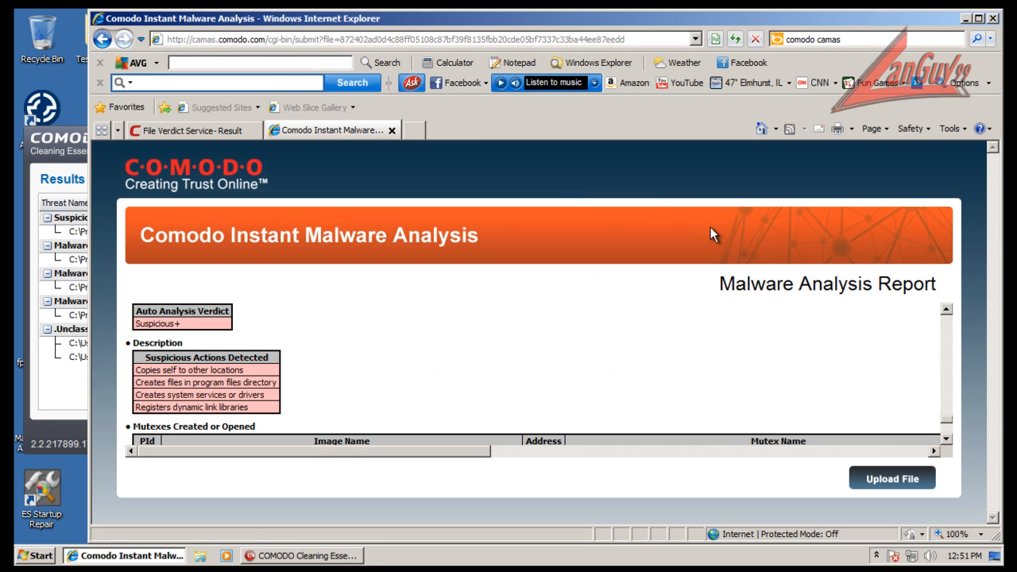
pyautogui.scroll(-5, 584, 334)
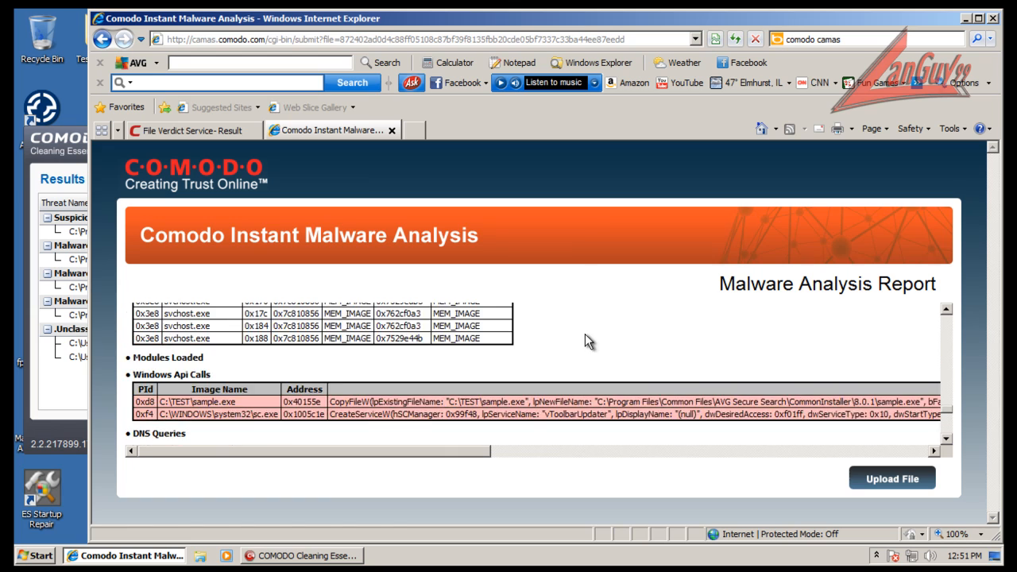
pyautogui.scroll(2, 585, 334)
pyautogui.scroll(5, 945, 374)
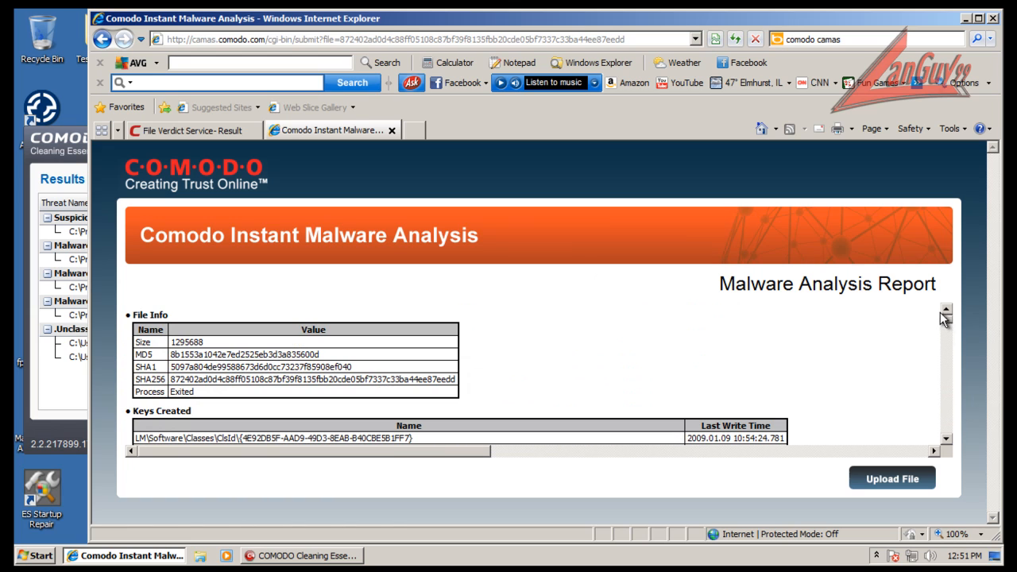
# Step: Maximize the browser window and read through the registry keys created in the malware analysis report
pyautogui.scroll(-1, 743, 368)
pyautogui.scroll(-6, 743, 368)
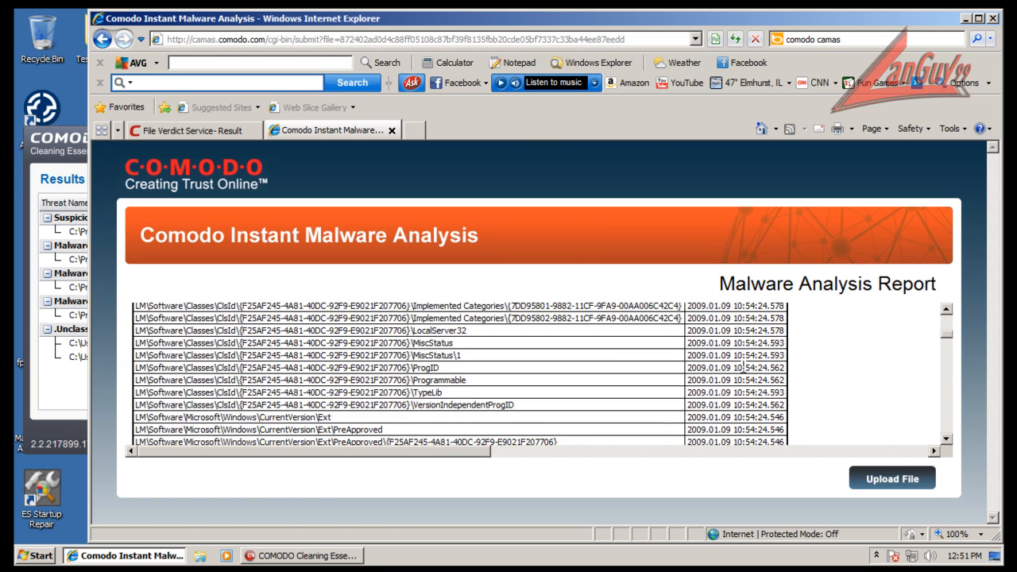
pyautogui.click(978, 17)
pyautogui.scroll(-1, 617, 326)
pyautogui.scroll(-1, 617, 325)
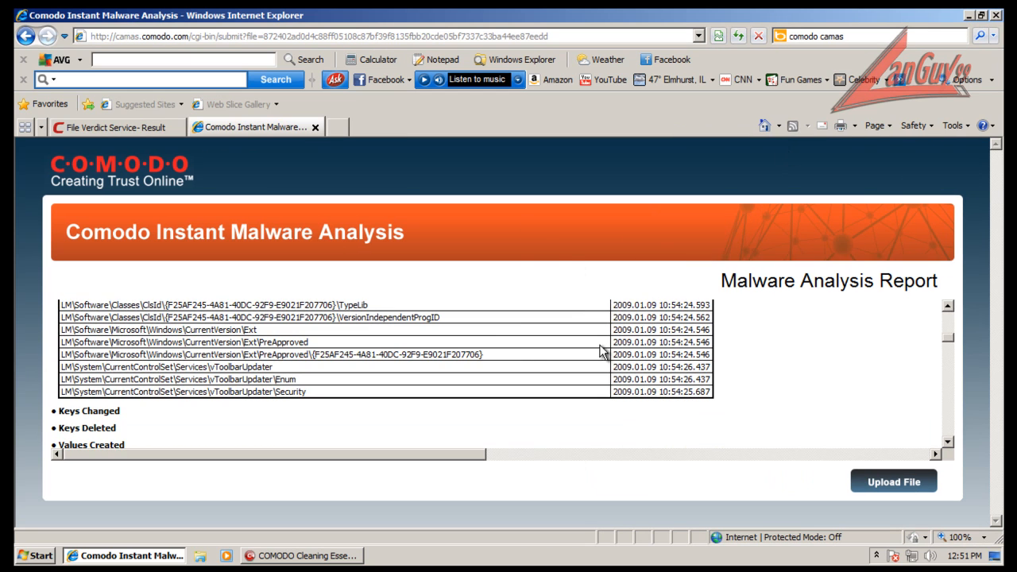
# Step: Read the rest of the malware analysis report, covering registry values, directories created, API calls, verdict and suspicious actions
pyautogui.scroll(-2, 602, 351)
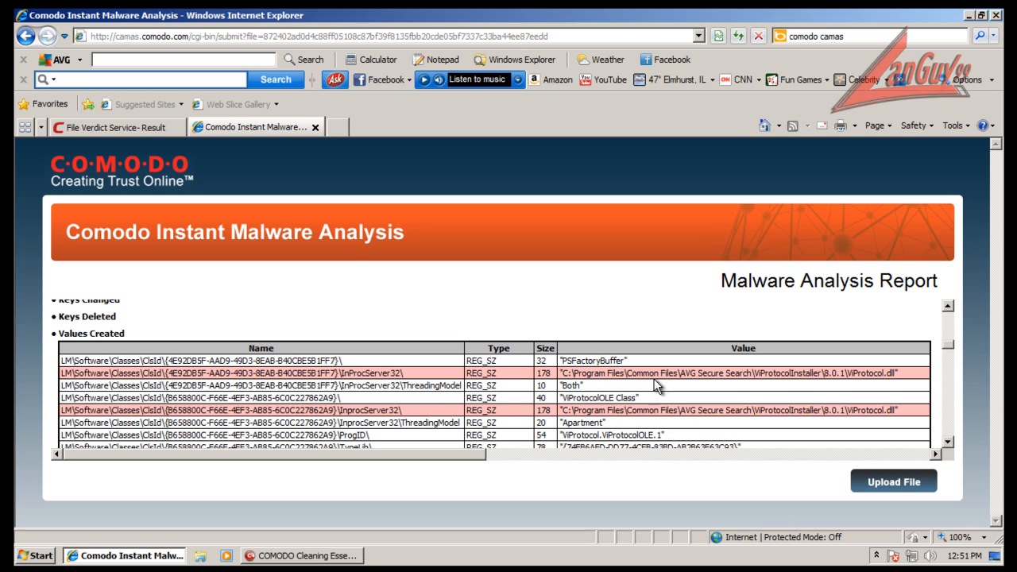
pyautogui.scroll(-8, 731, 395)
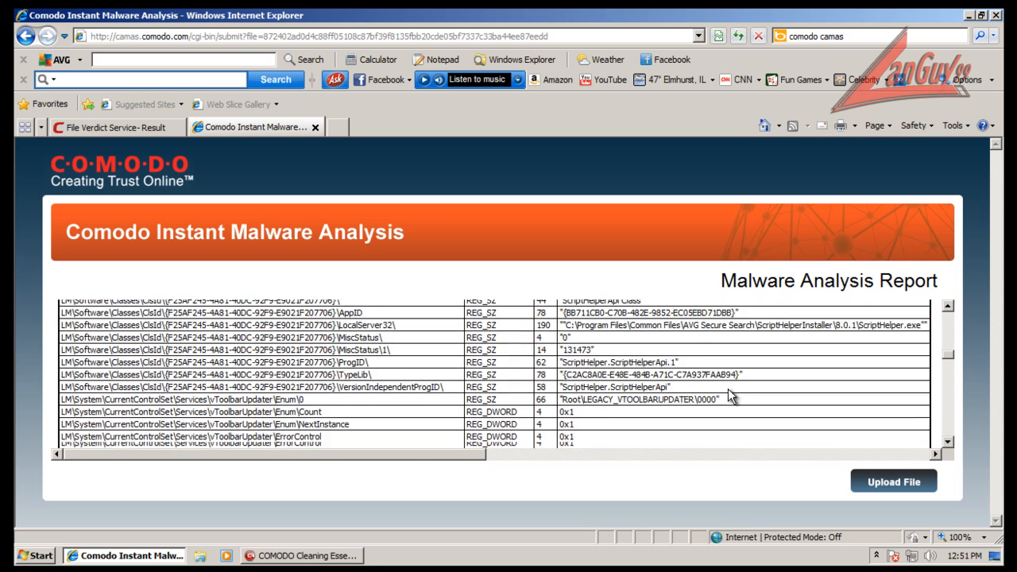
pyautogui.scroll(-9, 728, 389)
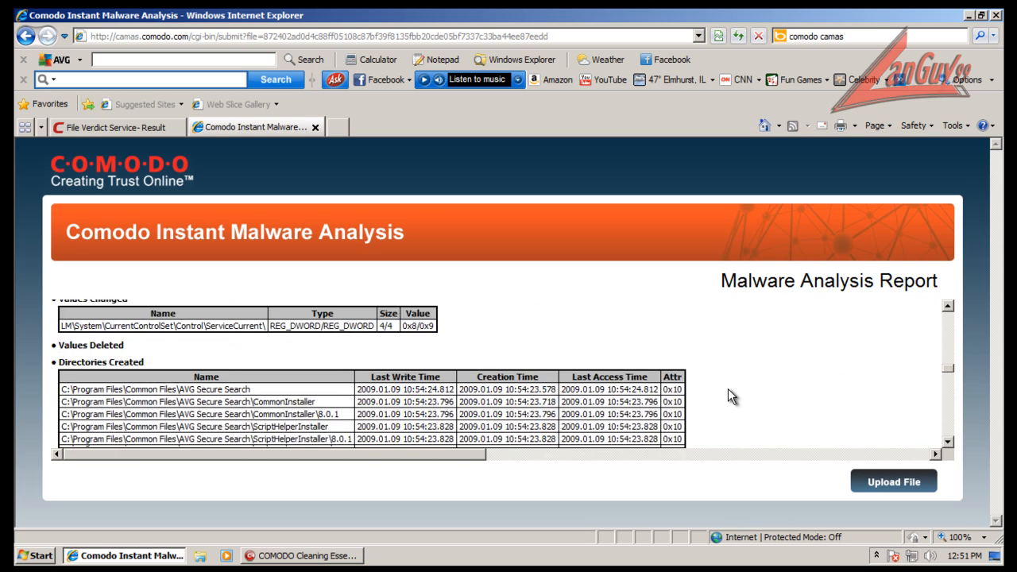
pyautogui.scroll(-10, 728, 389)
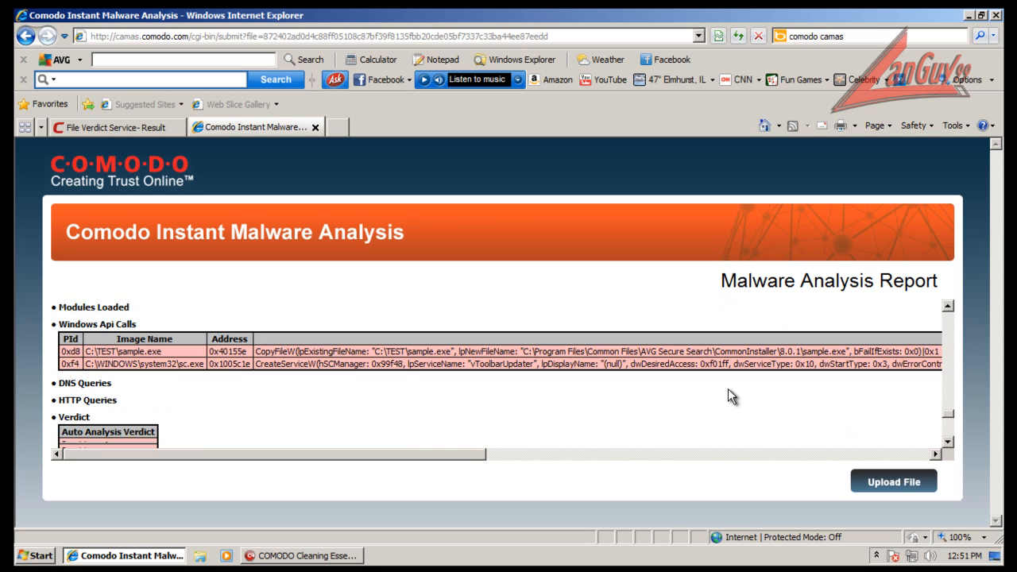
pyautogui.scroll(-2, 727, 388)
pyautogui.scroll(2, 284, 382)
pyautogui.scroll(-3, 338, 374)
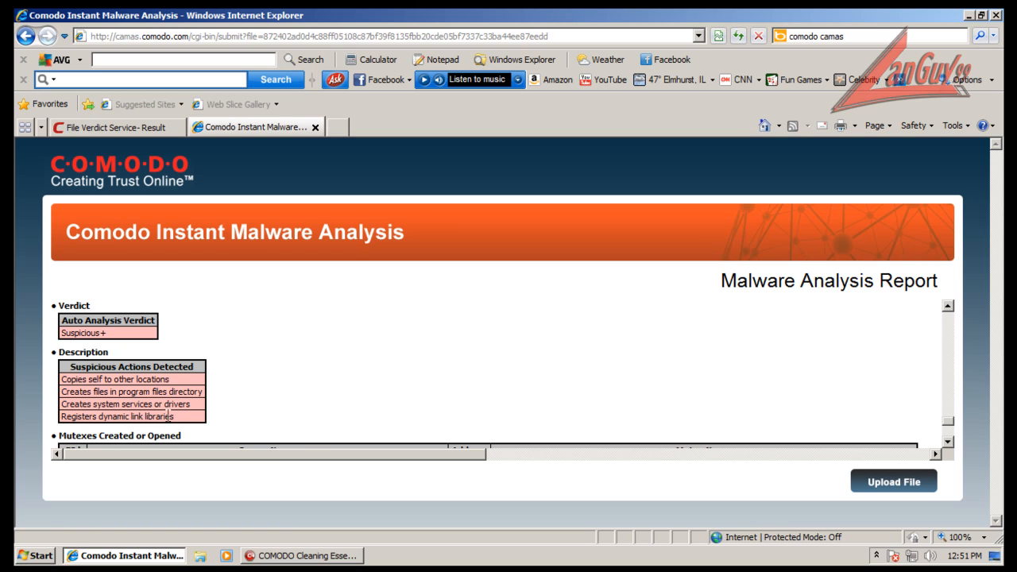
pyautogui.scroll(-2, 439, 386)
pyautogui.scroll(-7, 439, 386)
pyautogui.scroll(1, 948, 398)
pyautogui.moveTo(949, 403); pyautogui.dragTo(945, 316)
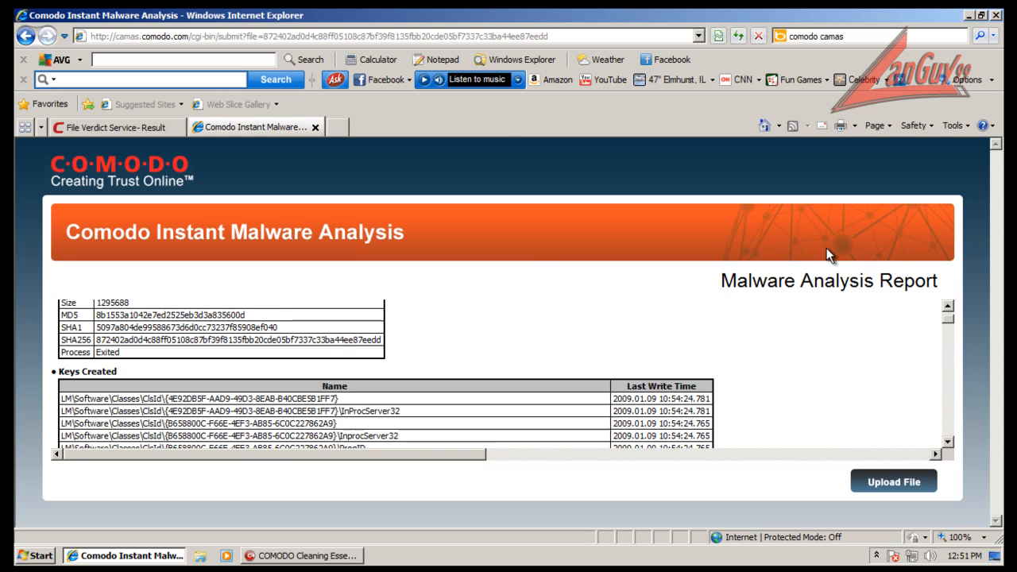
# Step: Close the malware analysis report, recheck the File Verdict Service's dynamic and static detection results, and close the browser
pyautogui.click(315, 127)
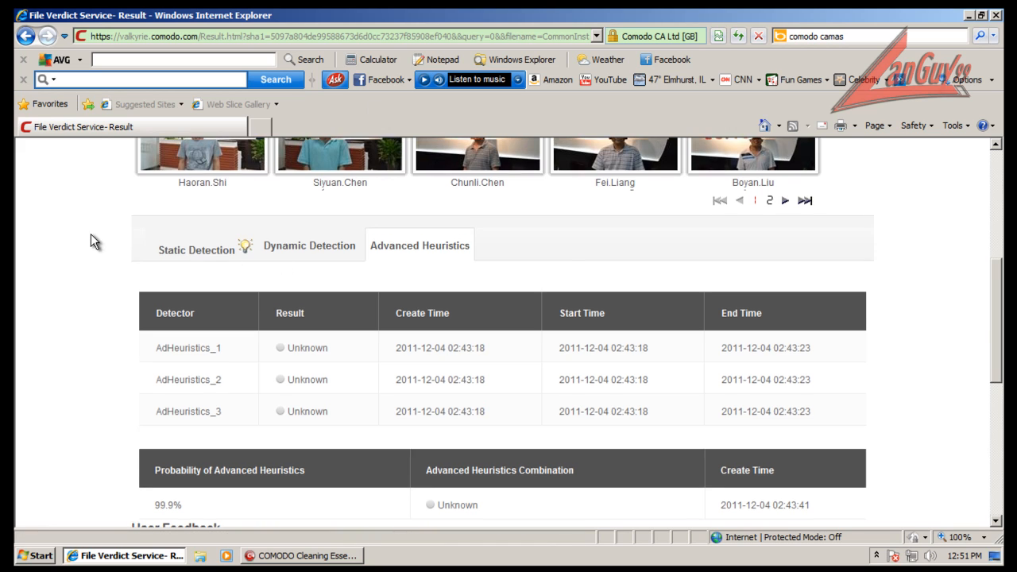
pyautogui.scroll(4, 332, 339)
pyautogui.click(335, 421)
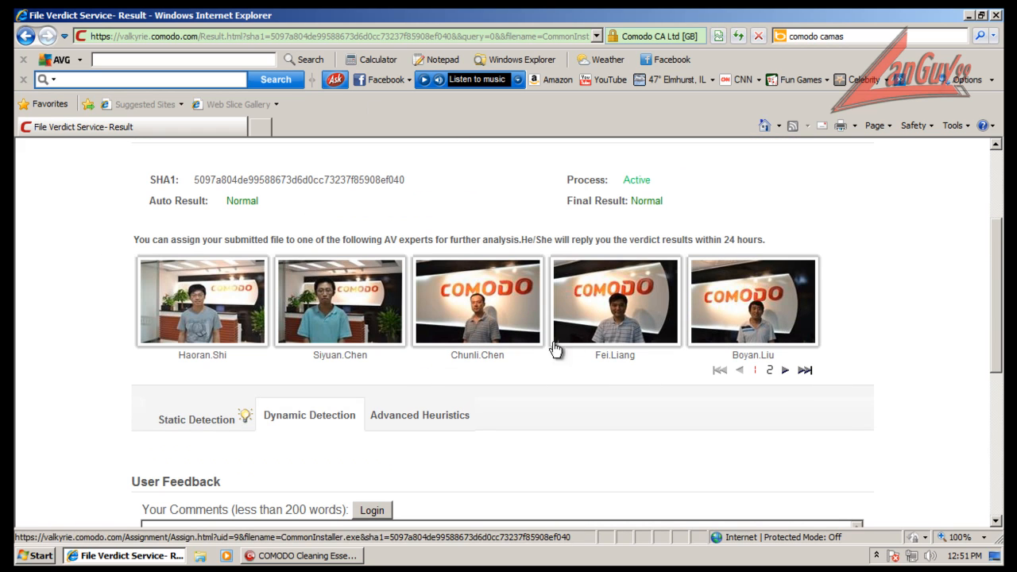
pyautogui.click(213, 417)
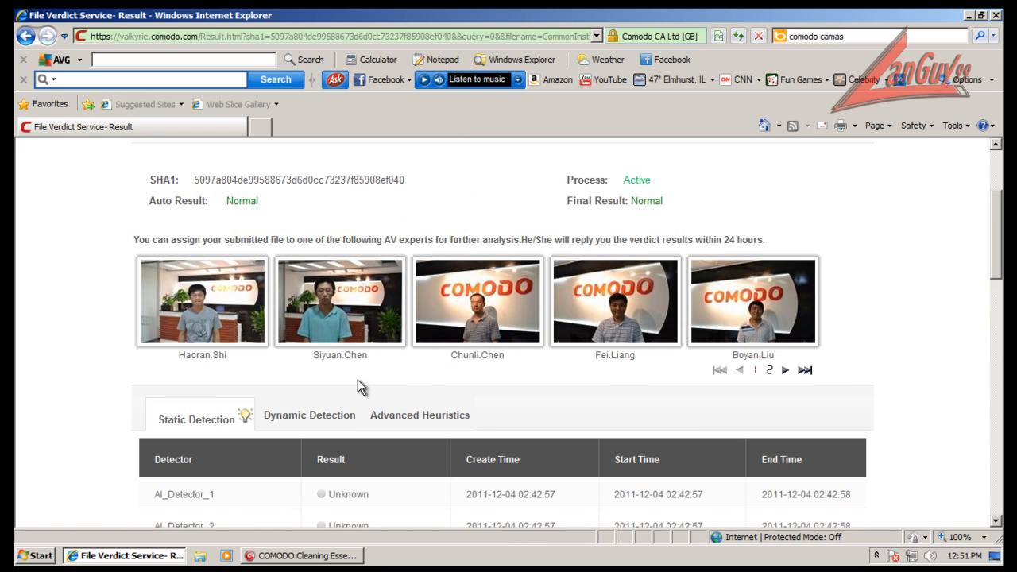
pyautogui.click(505, 349)
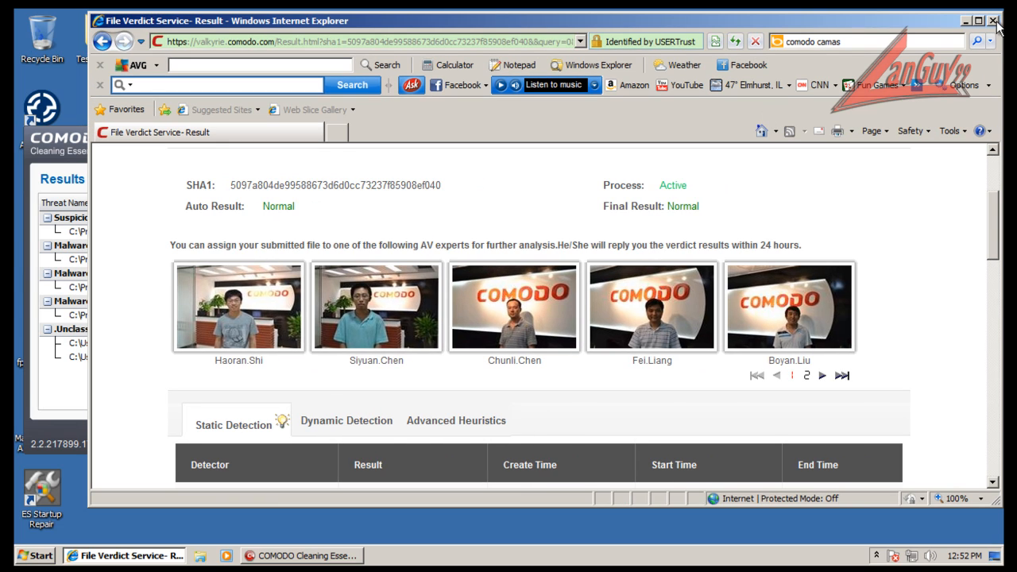
pyautogui.click(995, 22)
# Step: Set the operation for CommonInstaller.exe to Ignore in the Cleaning Essentials results and apply the chosen actions to all threats
pyautogui.moveTo(284, 149); pyautogui.dragTo(417, 129)
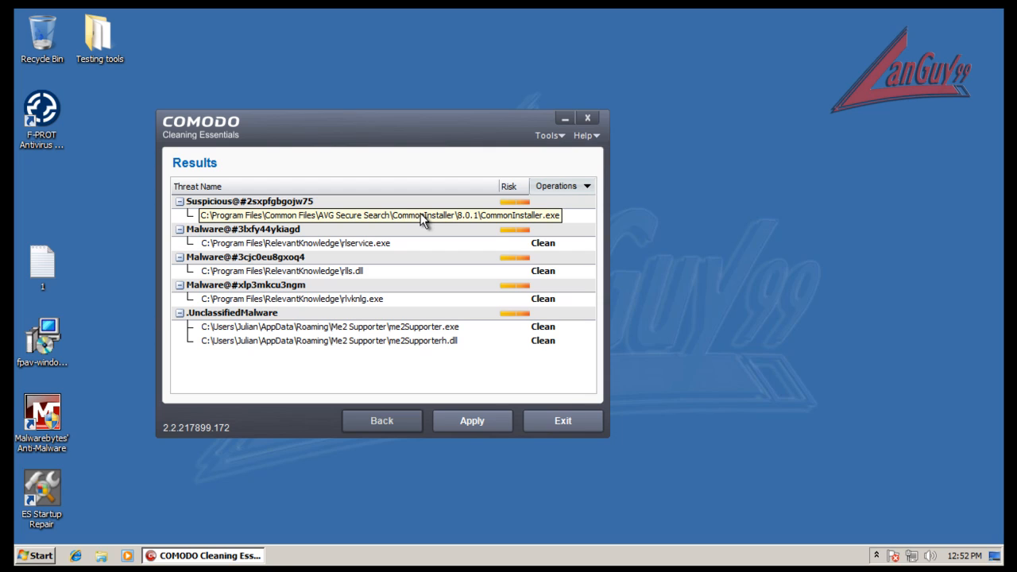
pyautogui.click(575, 215)
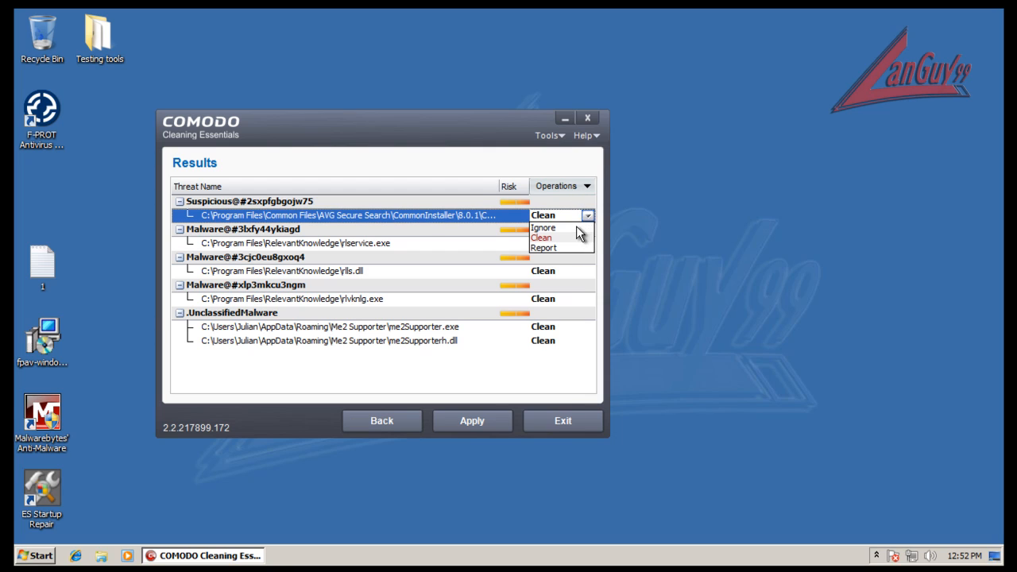
pyautogui.click(558, 249)
pyautogui.click(584, 218)
pyautogui.click(570, 226)
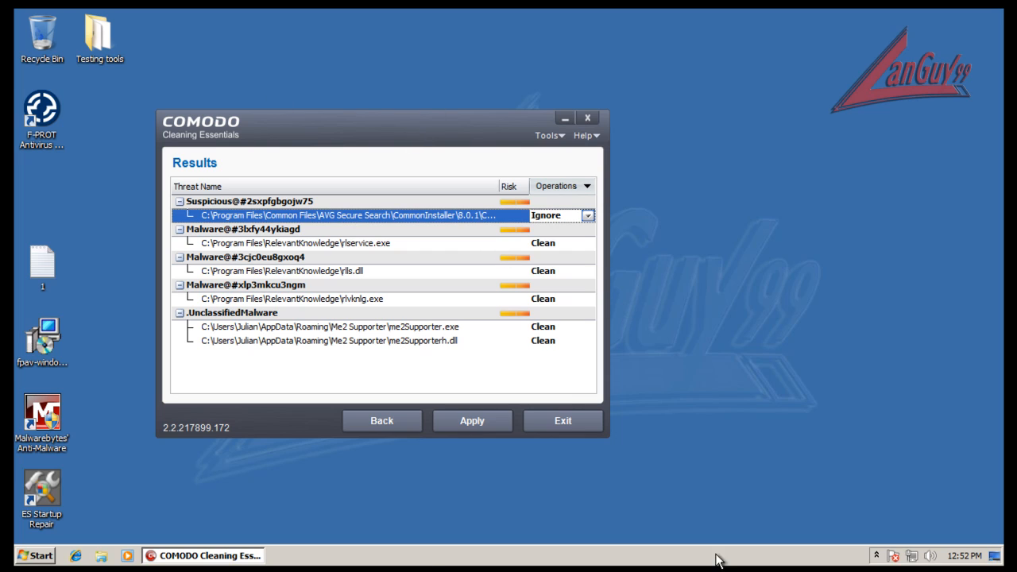
pyautogui.click(499, 420)
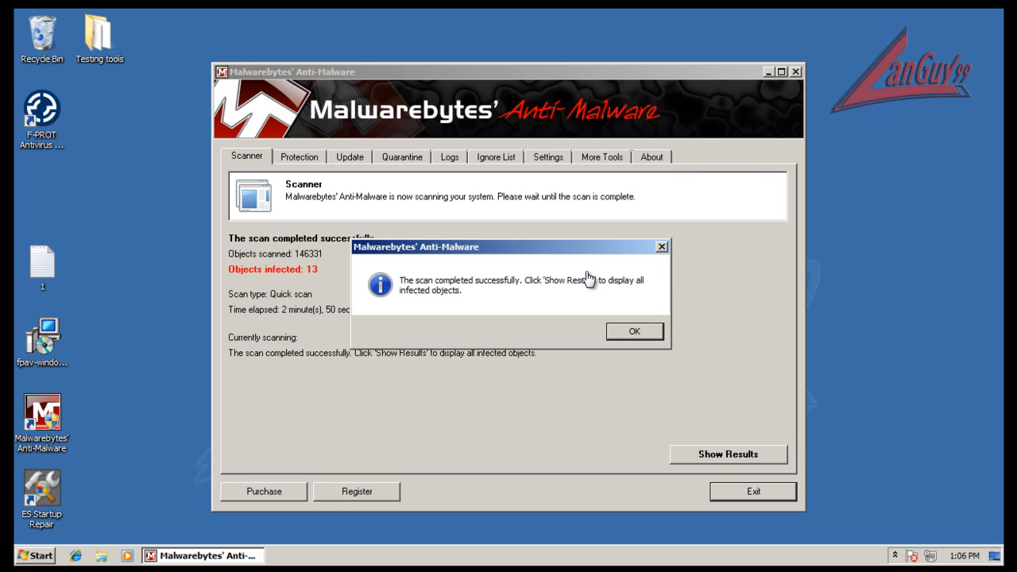
# Step: Display the Malwarebytes quick scan results, and enlarge the window and Vendor column to show the full threat names
pyautogui.click(640, 332)
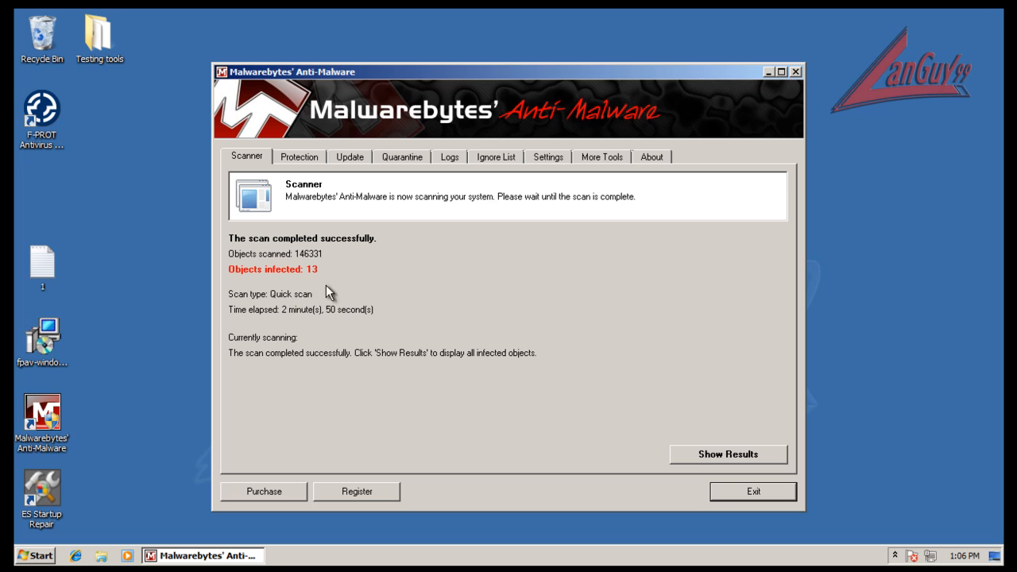
pyautogui.click(691, 452)
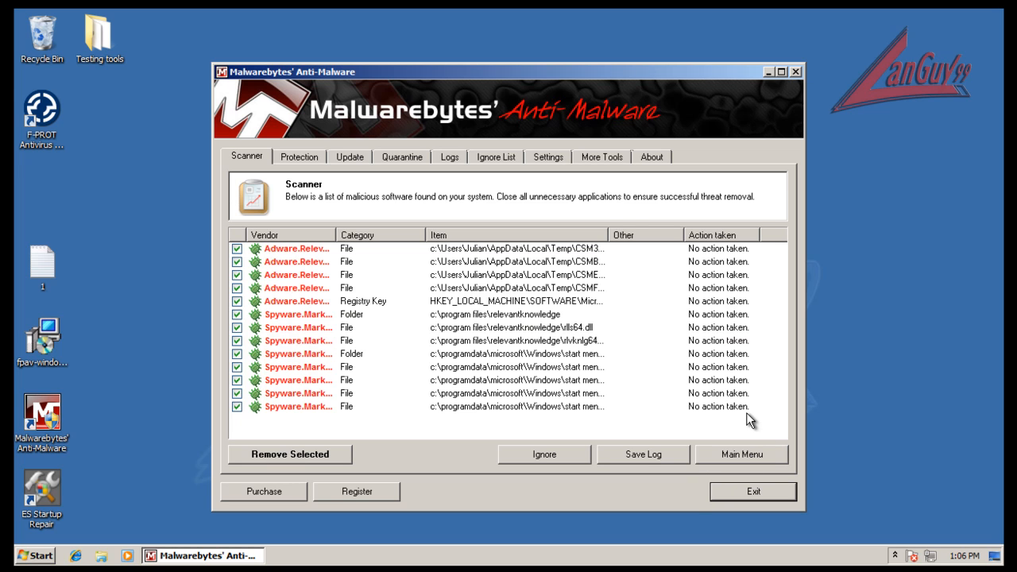
pyautogui.moveTo(608, 235); pyautogui.dragTo(674, 240)
pyautogui.moveTo(804, 261); pyautogui.dragTo(982, 262)
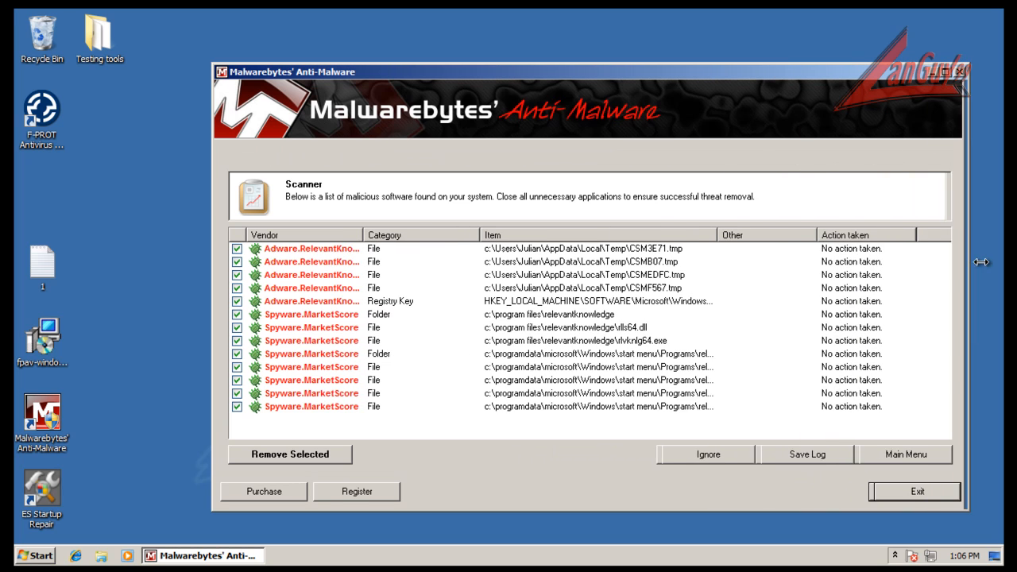
pyautogui.moveTo(579, 73); pyautogui.dragTo(503, 63)
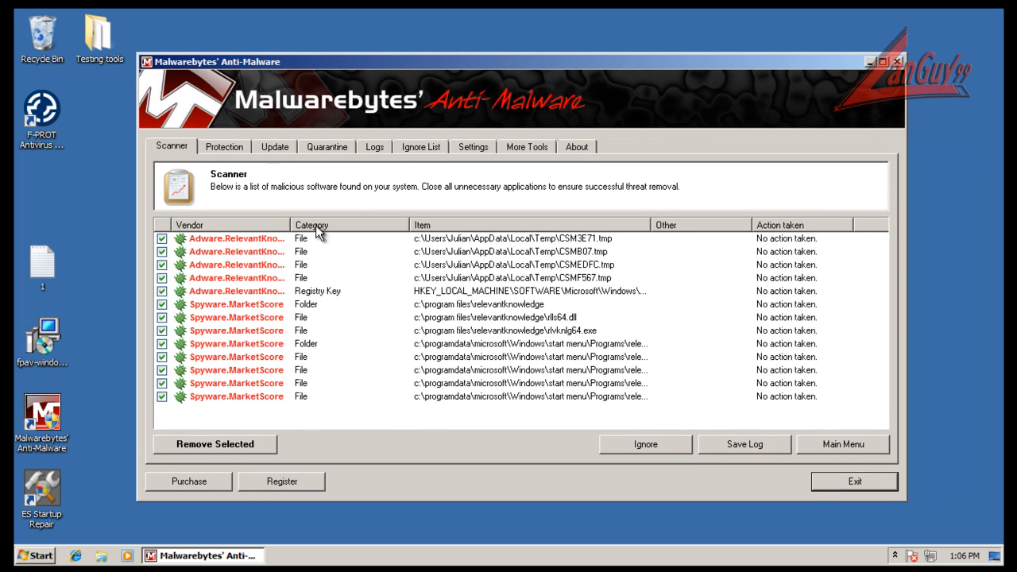
pyautogui.moveTo(291, 225); pyautogui.dragTo(317, 224)
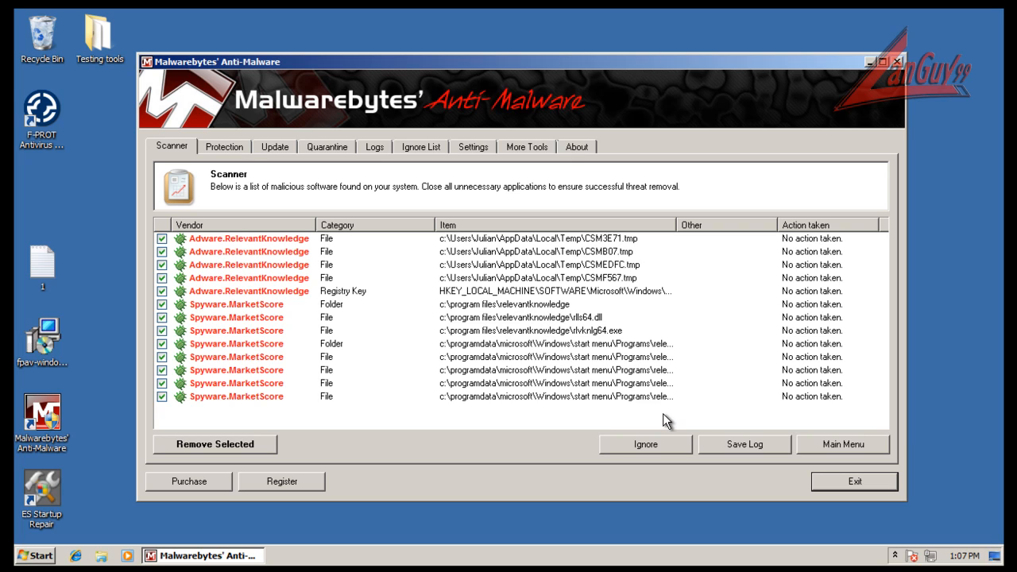
# Step: Examine the full item paths of the detected registry key, files and folders by temporarily widening the Item column
pyautogui.moveTo(676, 225); pyautogui.dragTo(719, 225)
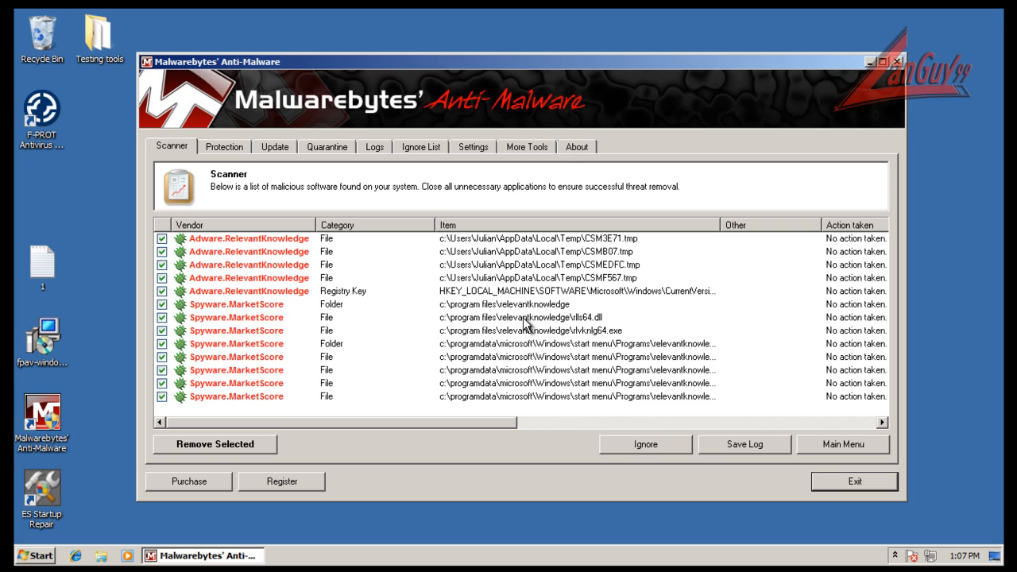
pyautogui.click(595, 291)
pyautogui.moveTo(721, 225); pyautogui.dragTo(820, 225)
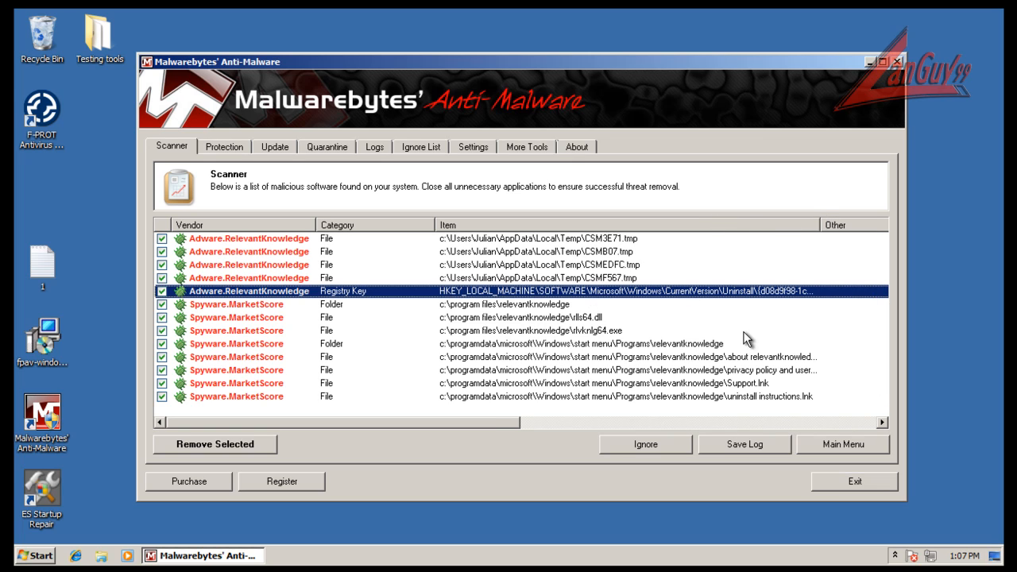
pyautogui.moveTo(820, 225); pyautogui.dragTo(677, 225)
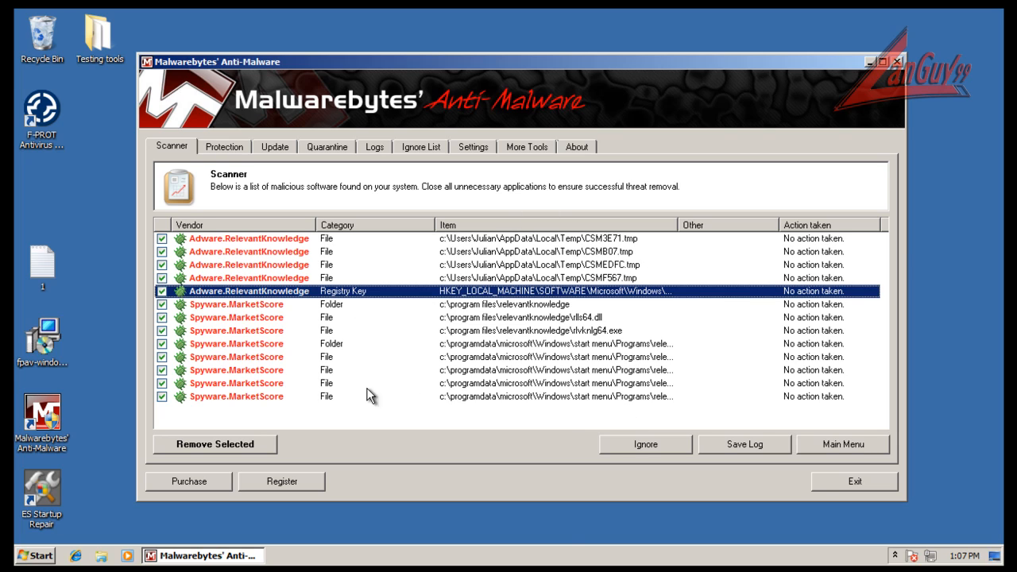
# Step: Remove all selected Malwarebytes detections, close the log, decline the restart and close Malwarebytes
pyautogui.click(259, 444)
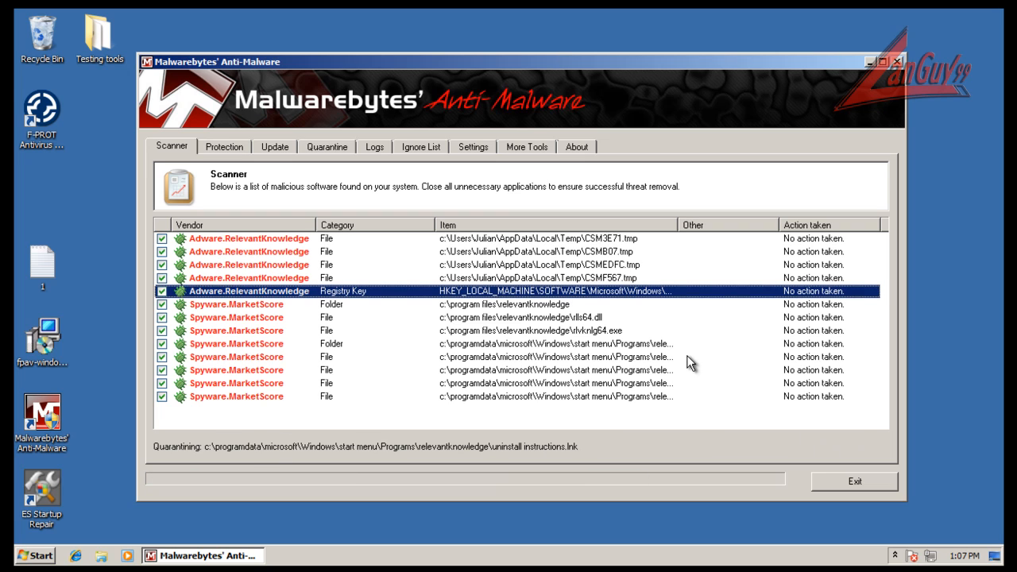
pyautogui.click(563, 342)
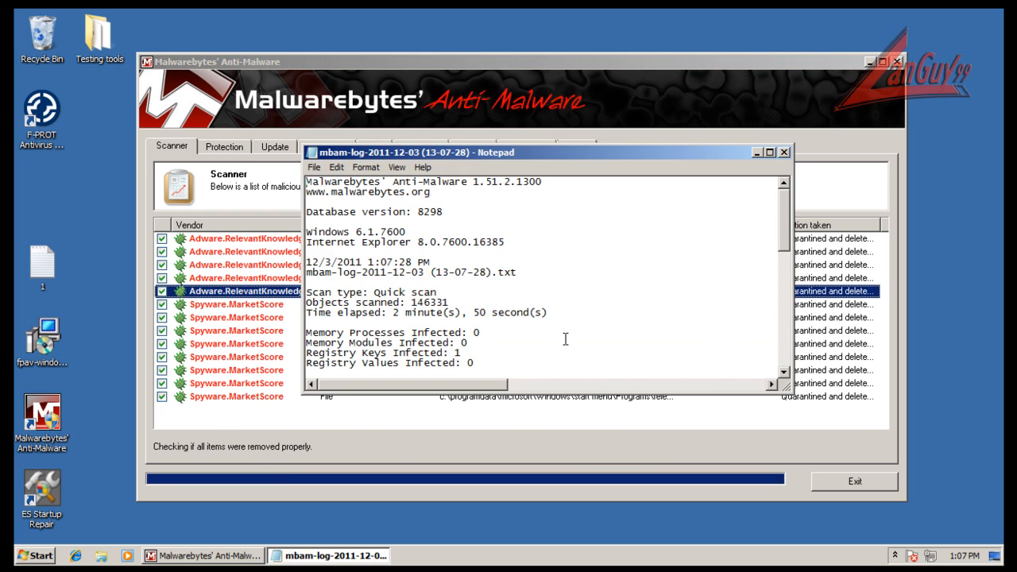
pyautogui.click(783, 152)
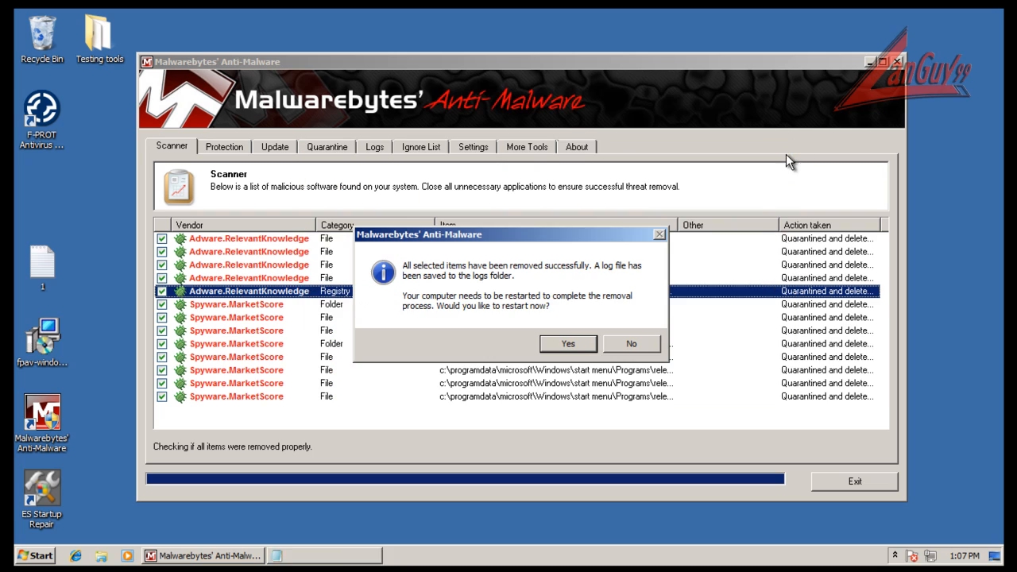
pyautogui.click(631, 345)
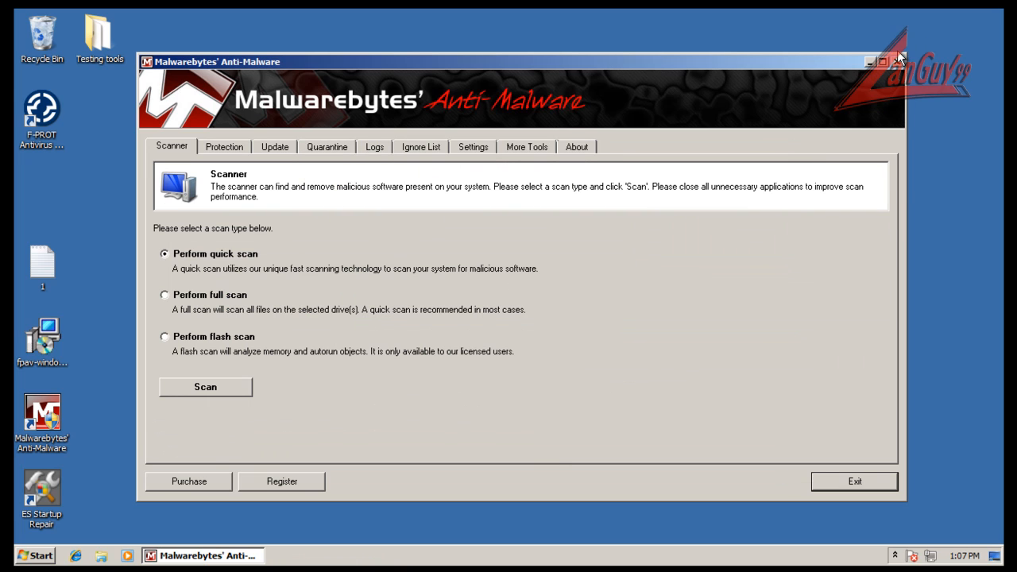
pyautogui.click(901, 61)
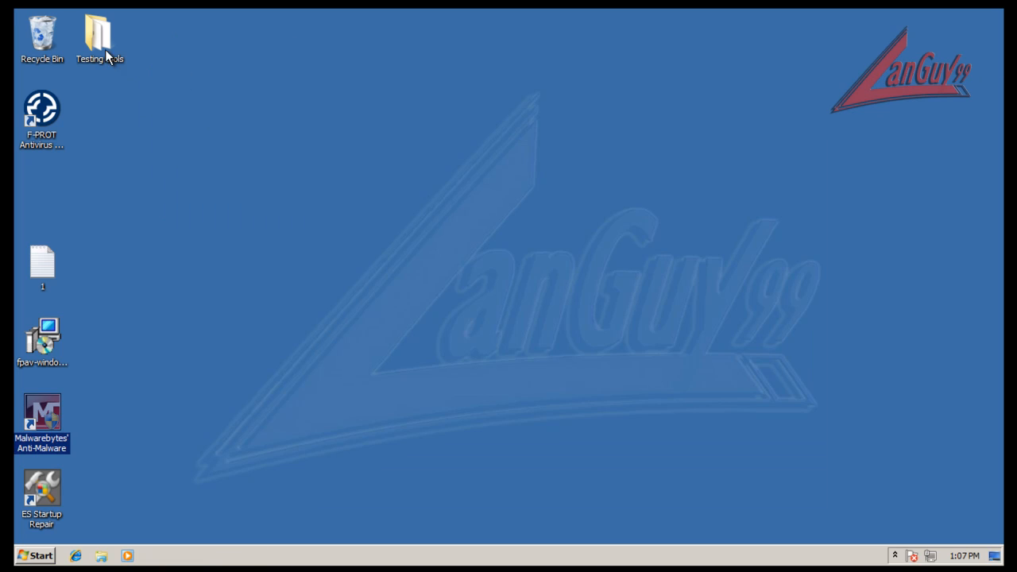
# Step: Launch HitmanPro35 from the Testing tools folder on the desktop and allow it to make changes to the computer
pyautogui.doubleClick(106, 43)
pyautogui.moveTo(293, 88); pyautogui.dragTo(394, 65)
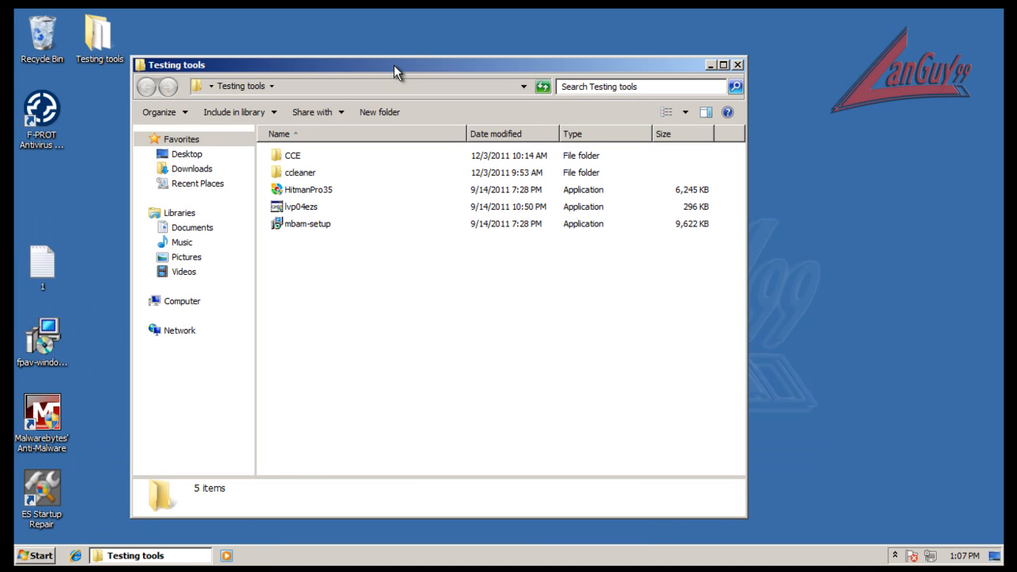
pyautogui.click(313, 189)
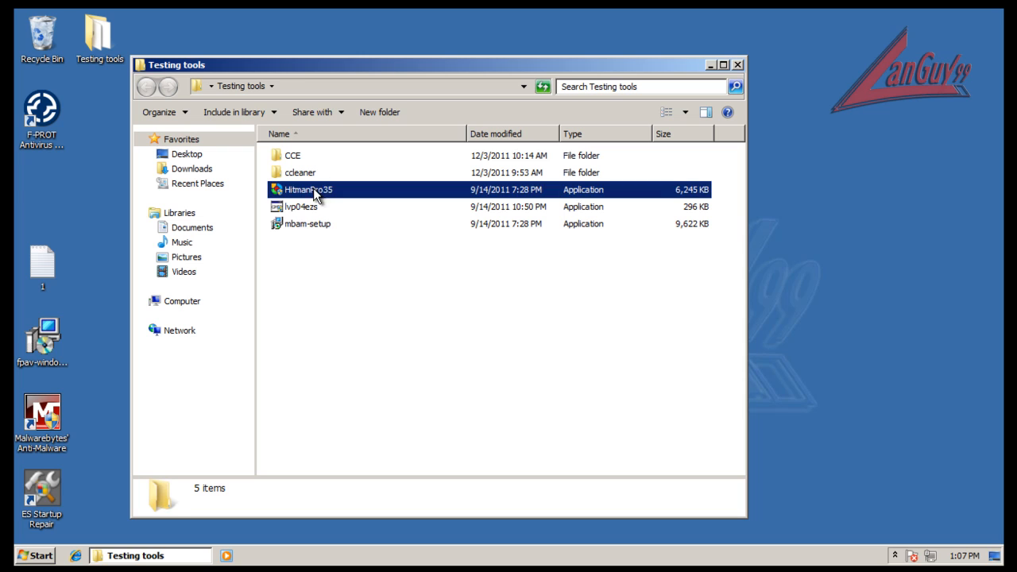
pyautogui.press('Return')
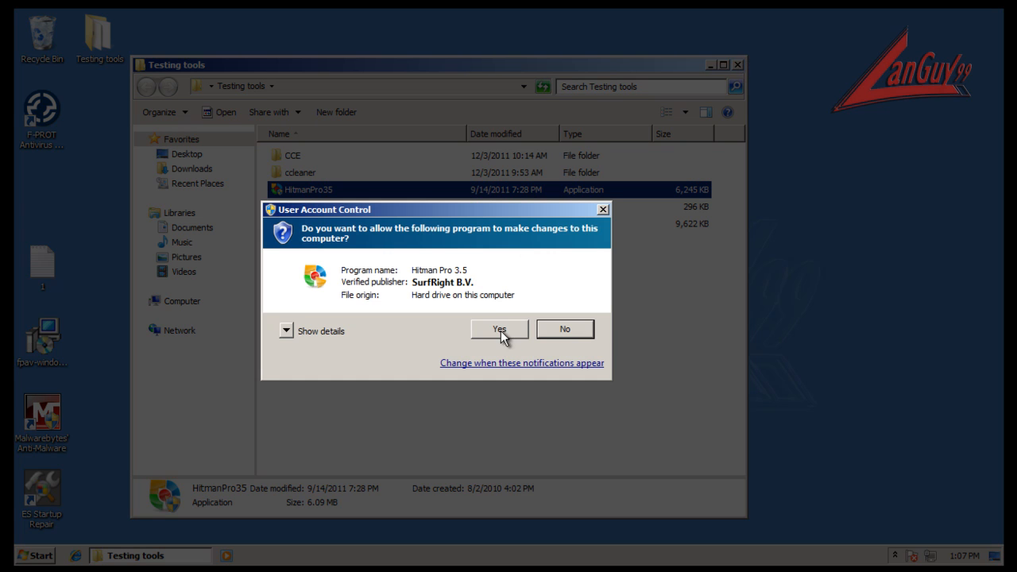
pyautogui.click(504, 330)
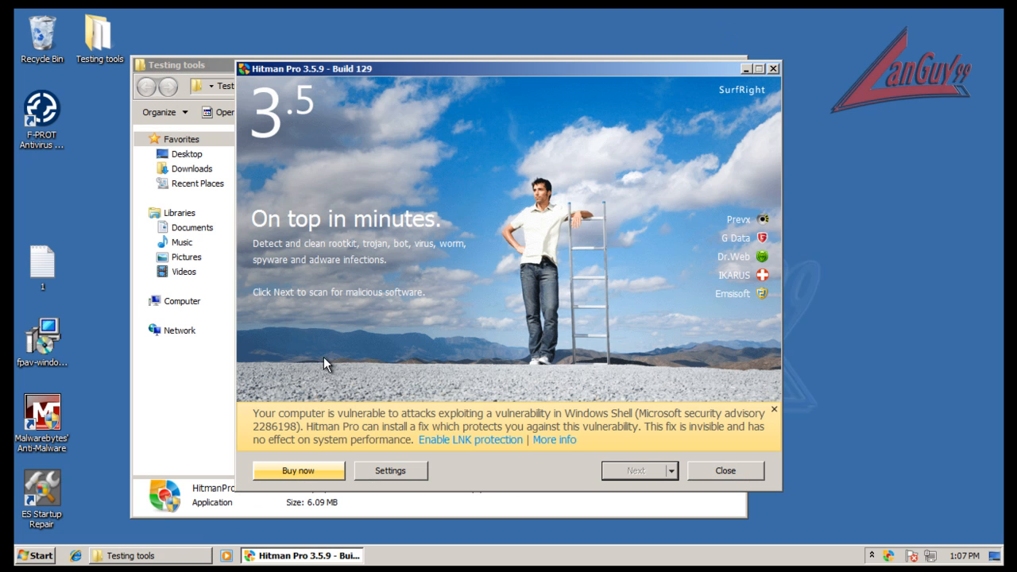
# Step: Close the Testing tools folder, review the Hitman Pro scan results, and close Hitman Pro
pyautogui.click(170, 65)
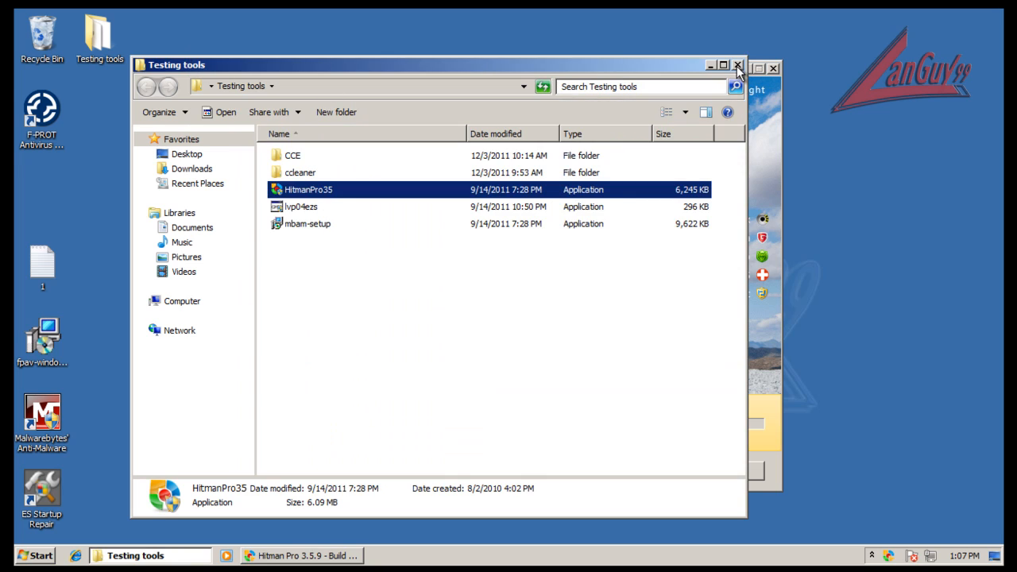
pyautogui.click(737, 66)
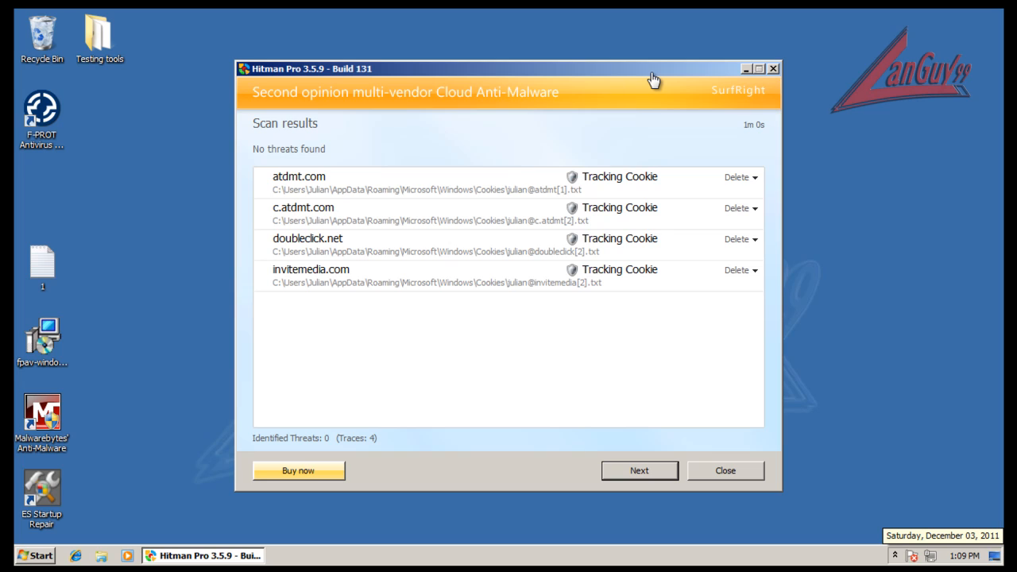
pyautogui.click(772, 69)
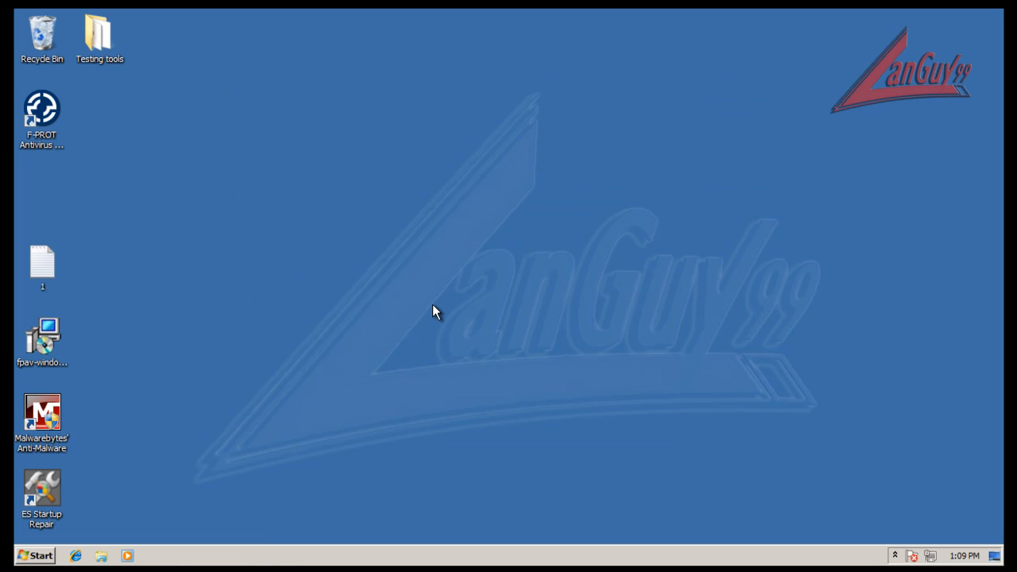
# Step: Open F-PROT Antivirus from the hidden notification icons and check its system status
pyautogui.click(894, 555)
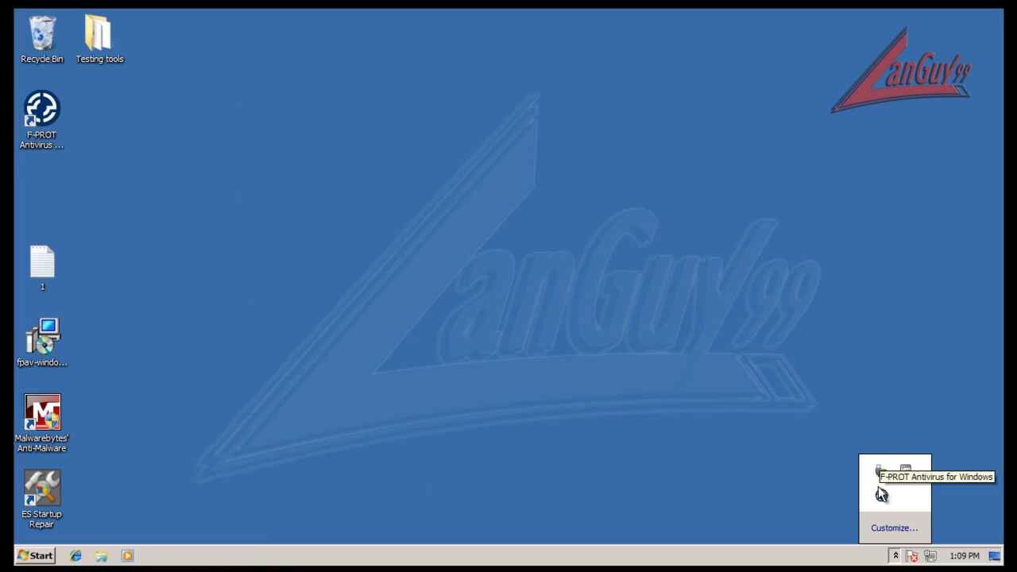
pyautogui.doubleClick(880, 491)
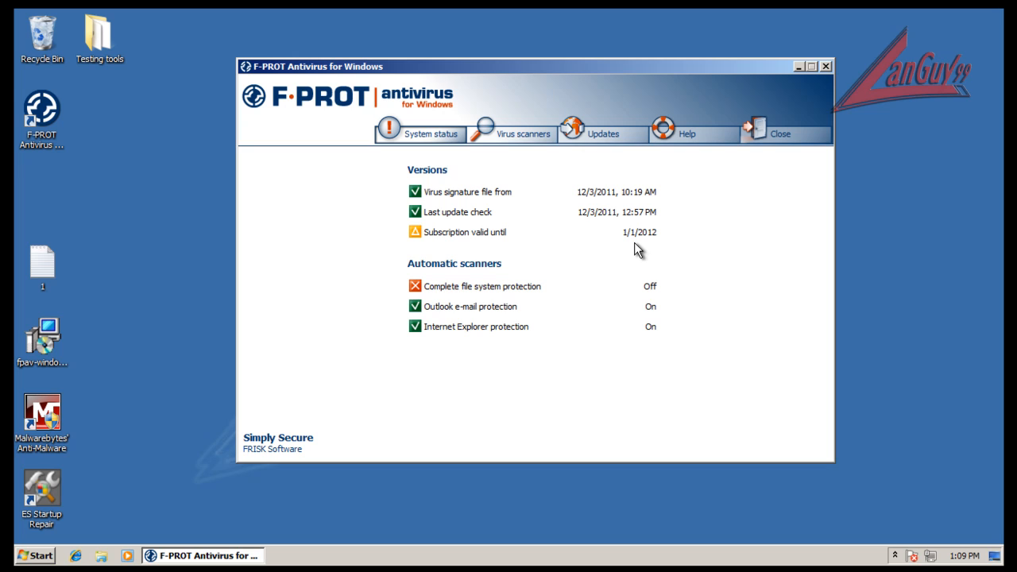
pyautogui.moveTo(694, 66); pyautogui.dragTo(733, 67)
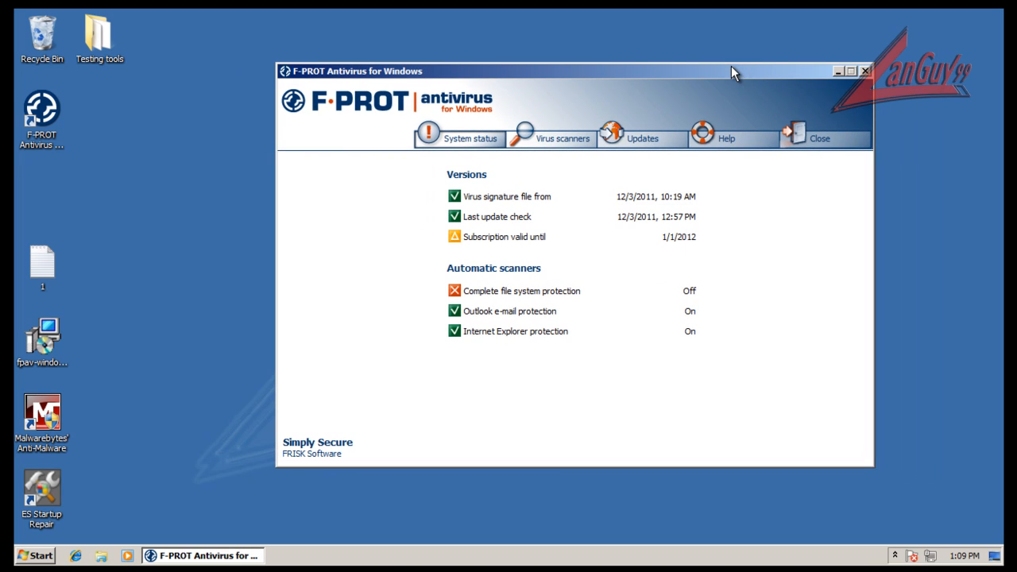